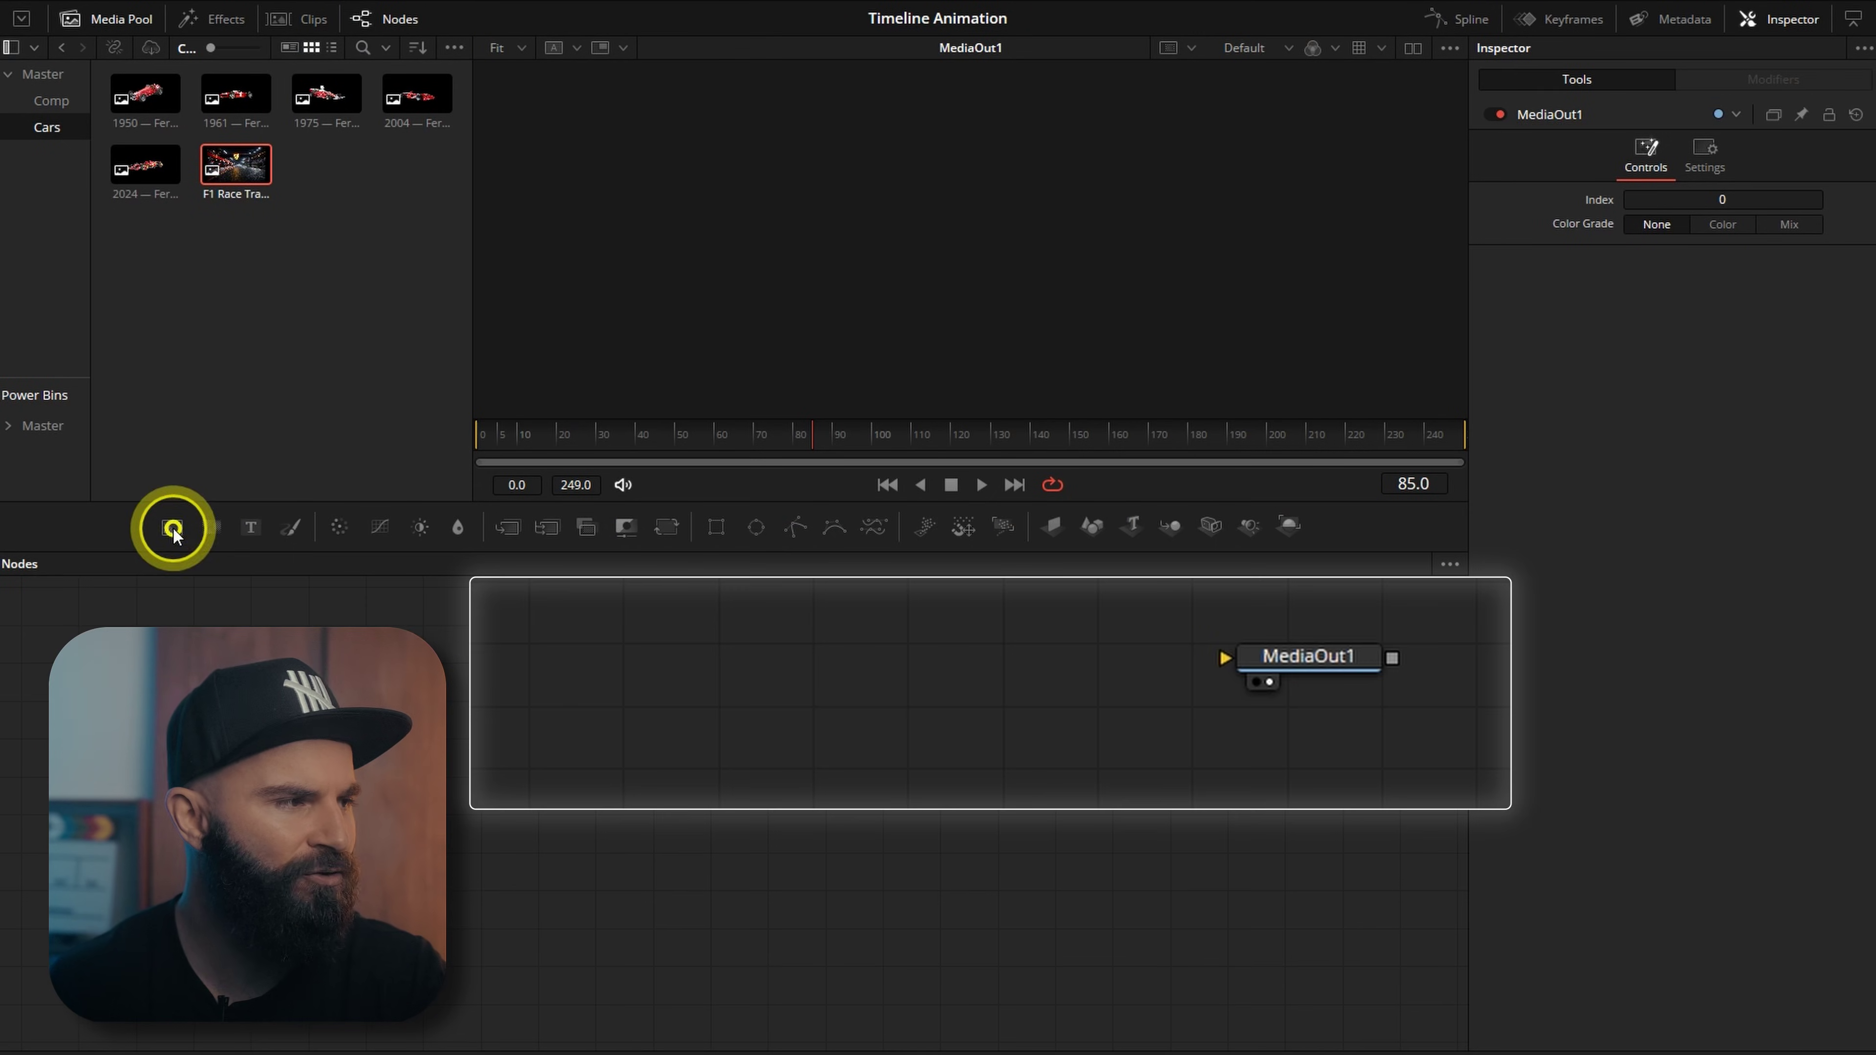
# Step: Add a Background node feeding MediaOut1 and set its color to Ferrari yellow, #FFCC00, copied from the F1 cars notes
pyautogui.moveTo(174, 531); pyautogui.dragTo(1278, 683)
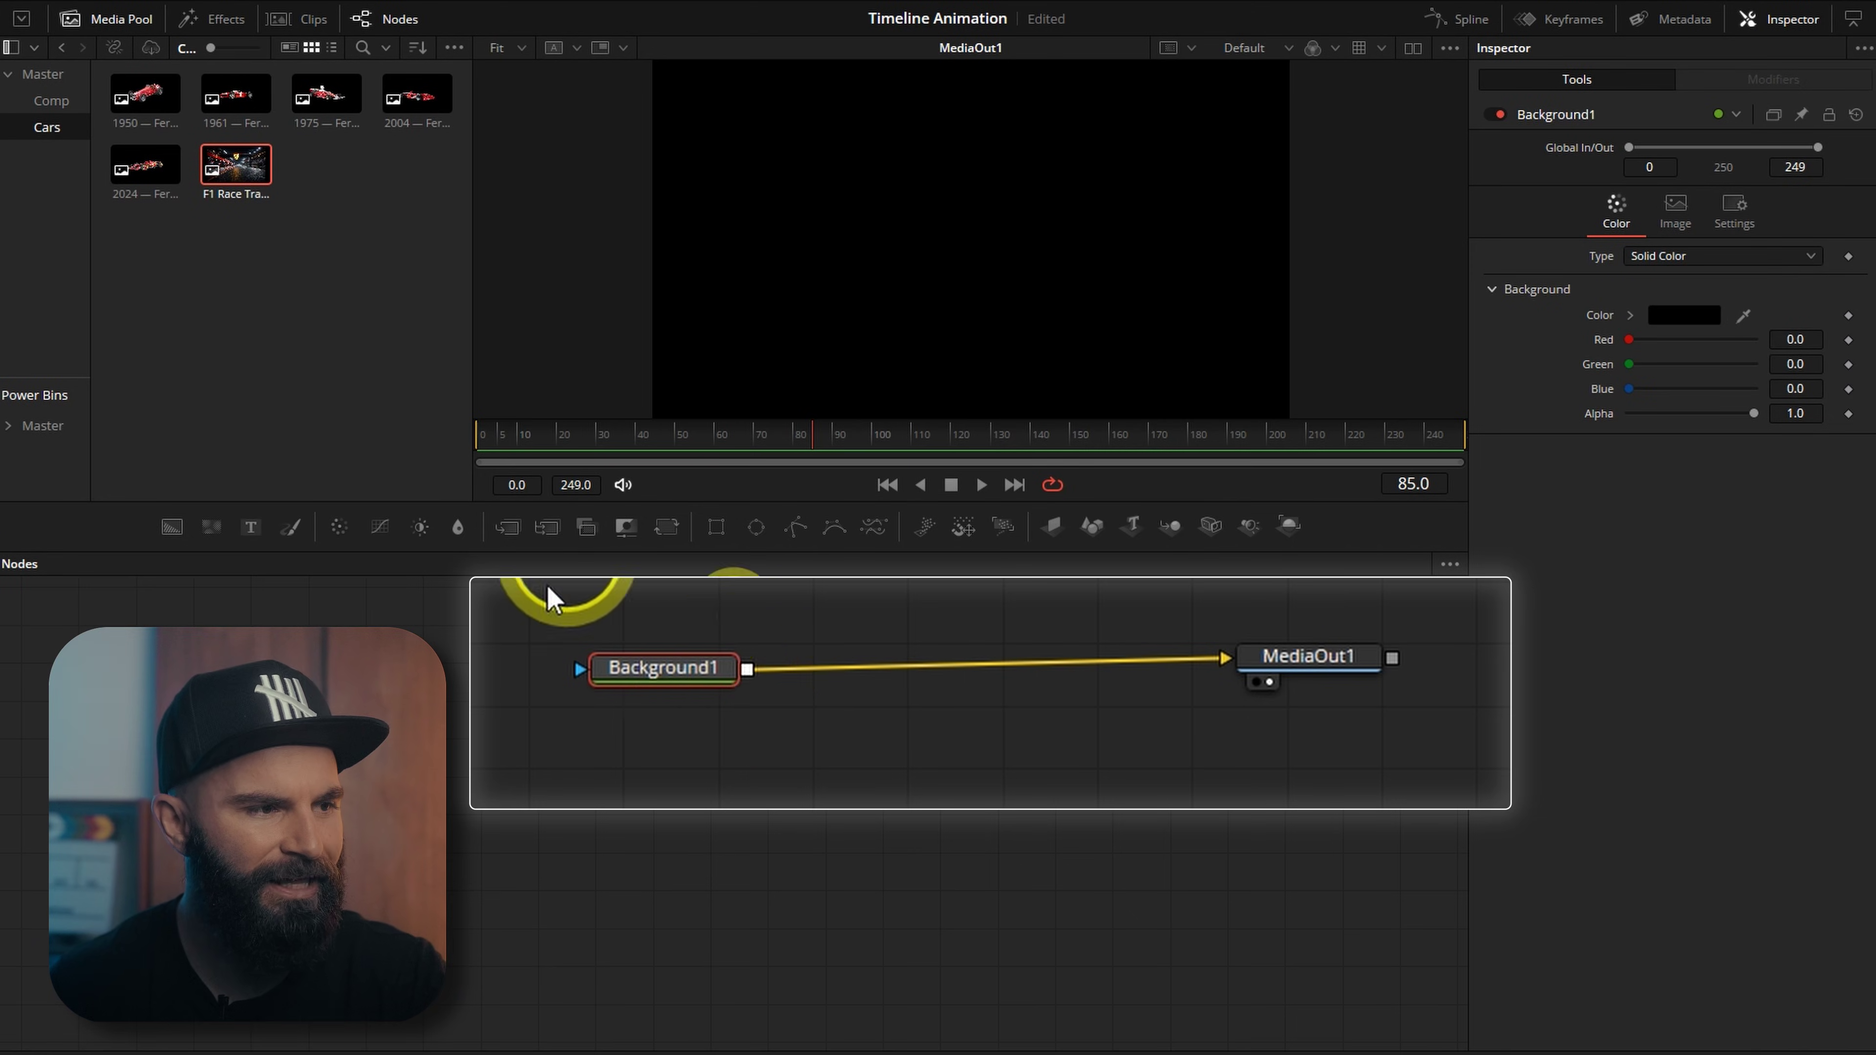
pyautogui.click(1681, 329)
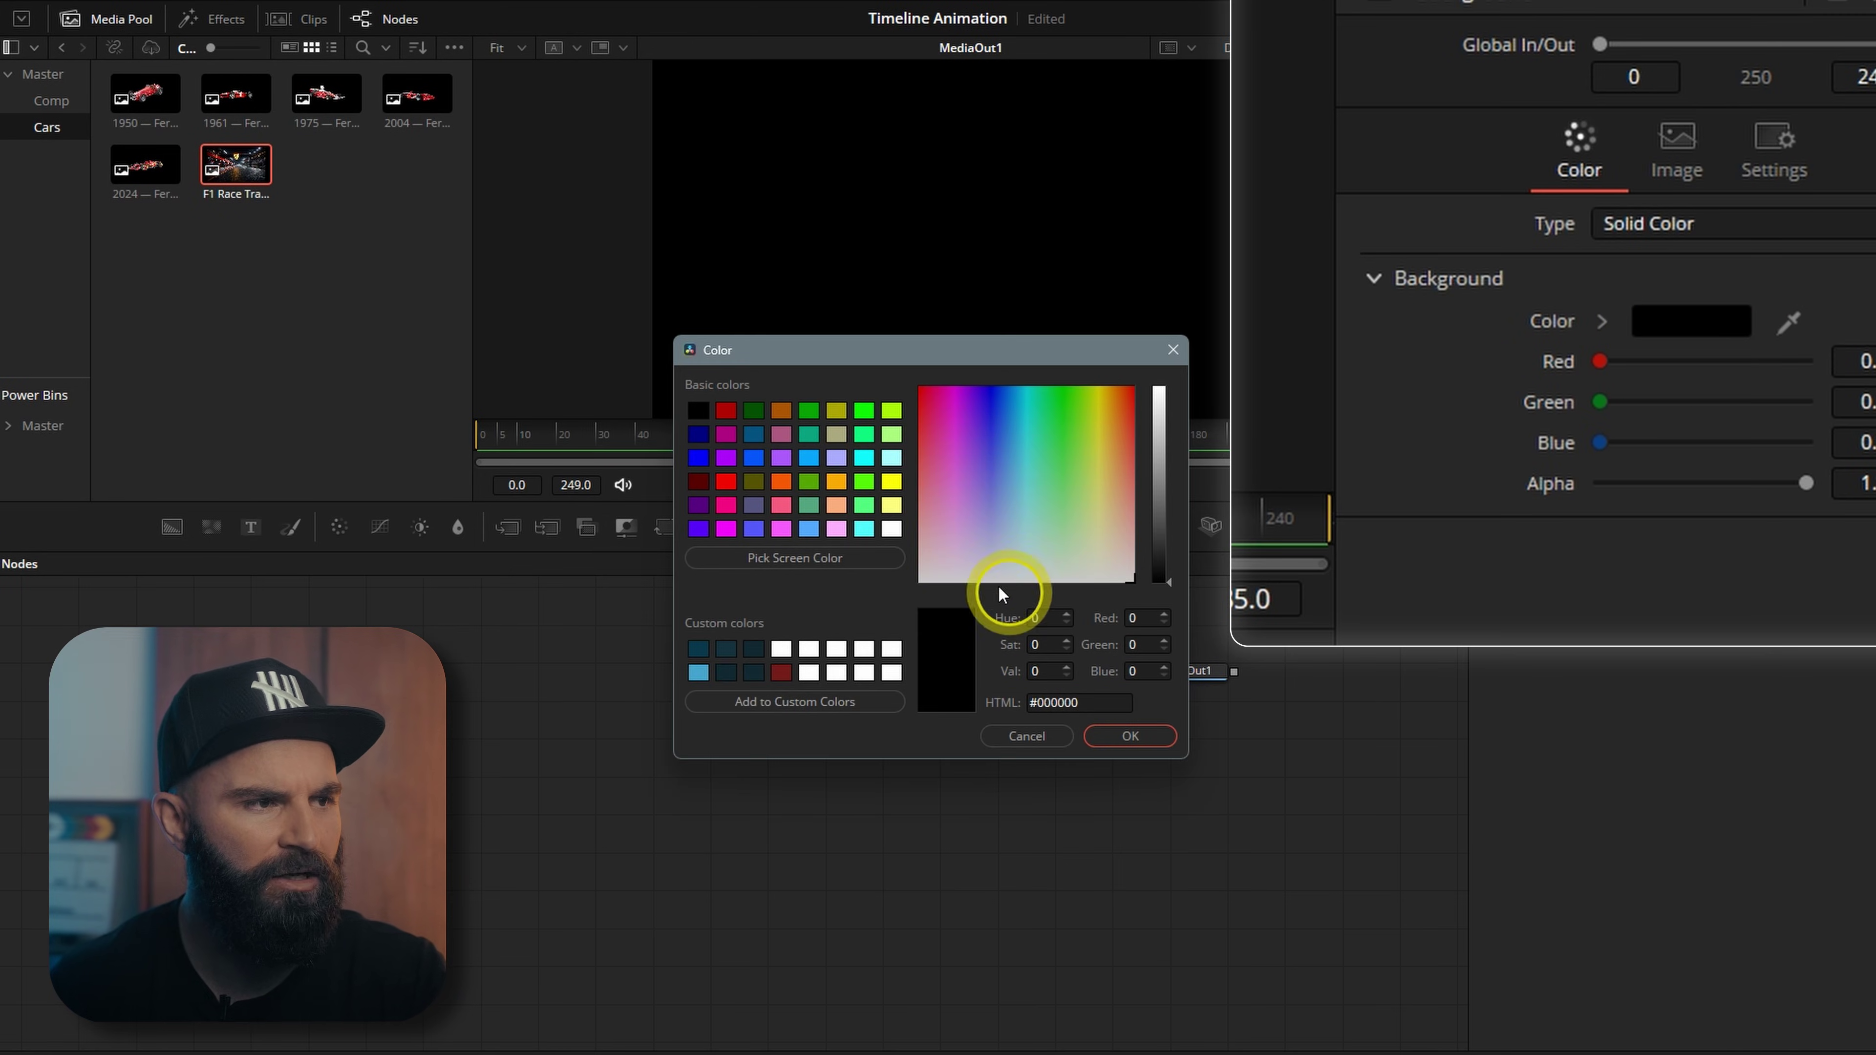
pyautogui.click(464, 1051)
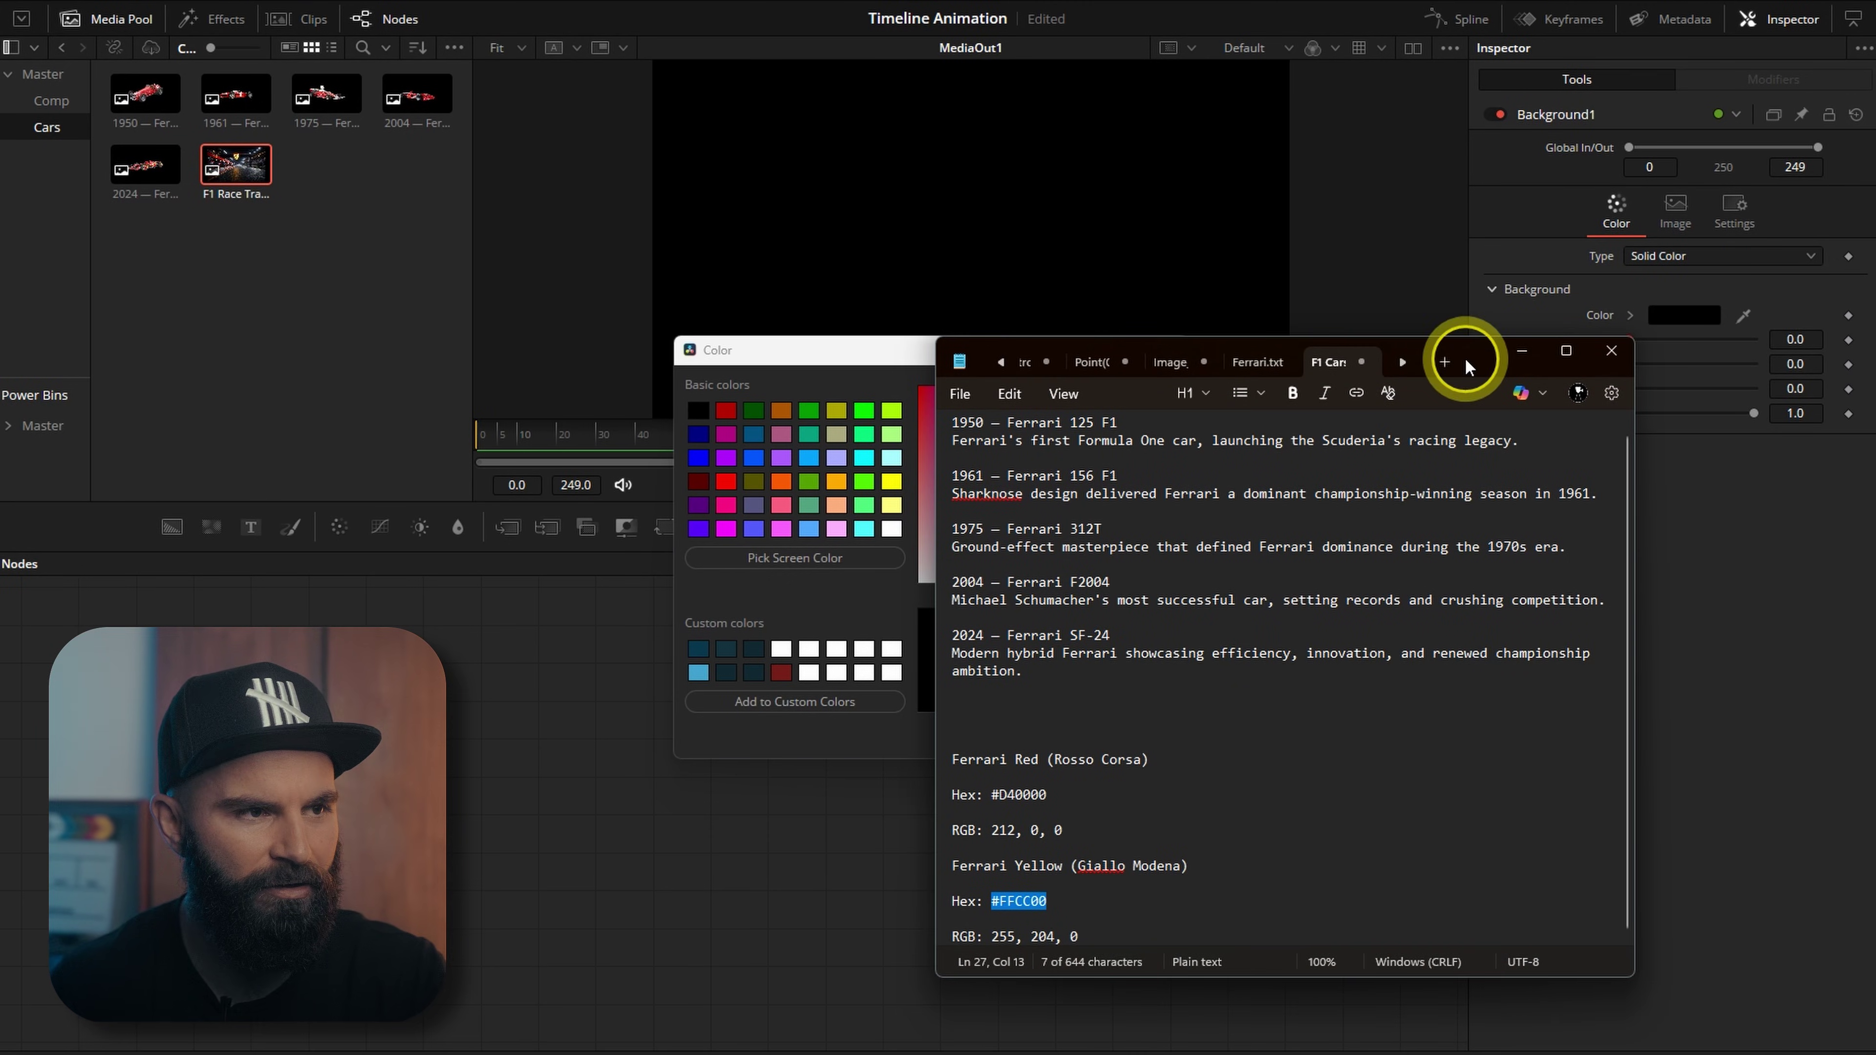
pyautogui.moveTo(1464, 357); pyautogui.dragTo(1477, 201)
pyautogui.rightClick(1032, 770)
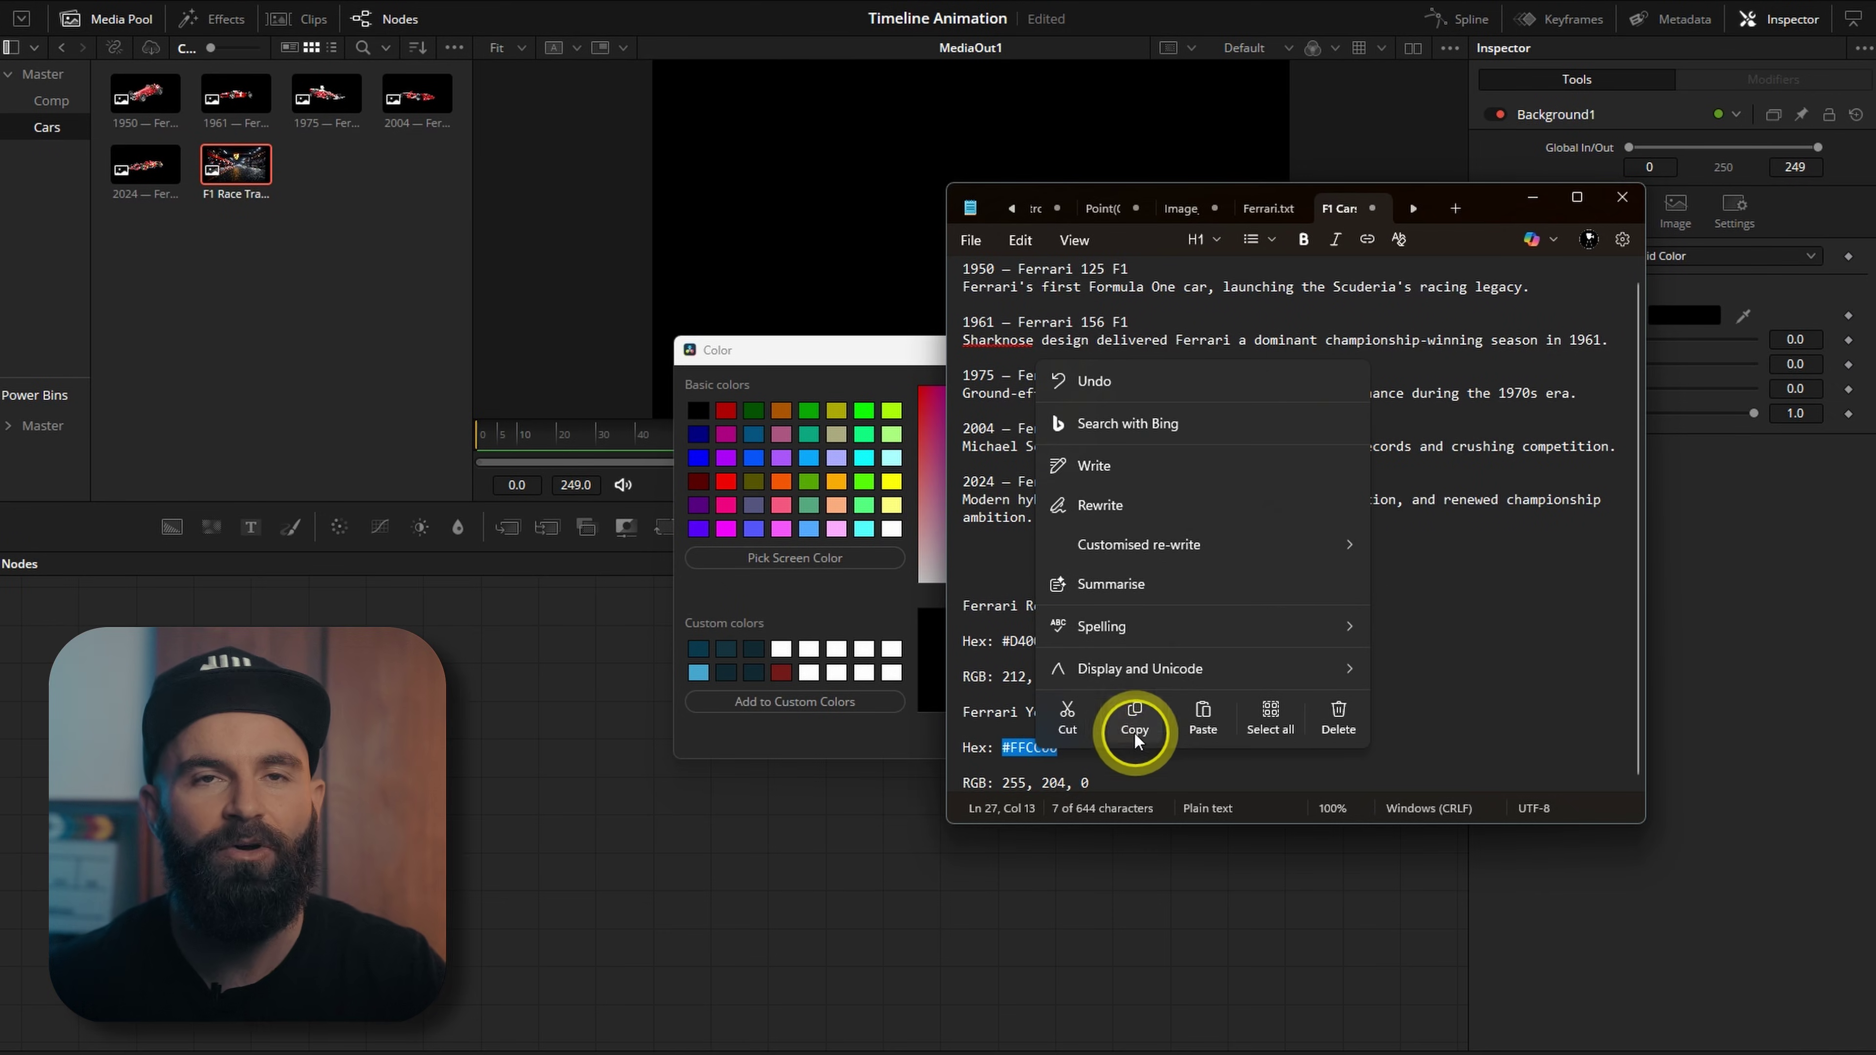
pyautogui.click(1130, 716)
pyautogui.click(1521, 197)
pyautogui.moveTo(1105, 703); pyautogui.dragTo(1025, 708)
pyautogui.hotkey('ctrl', 'v')
pyautogui.click(1130, 736)
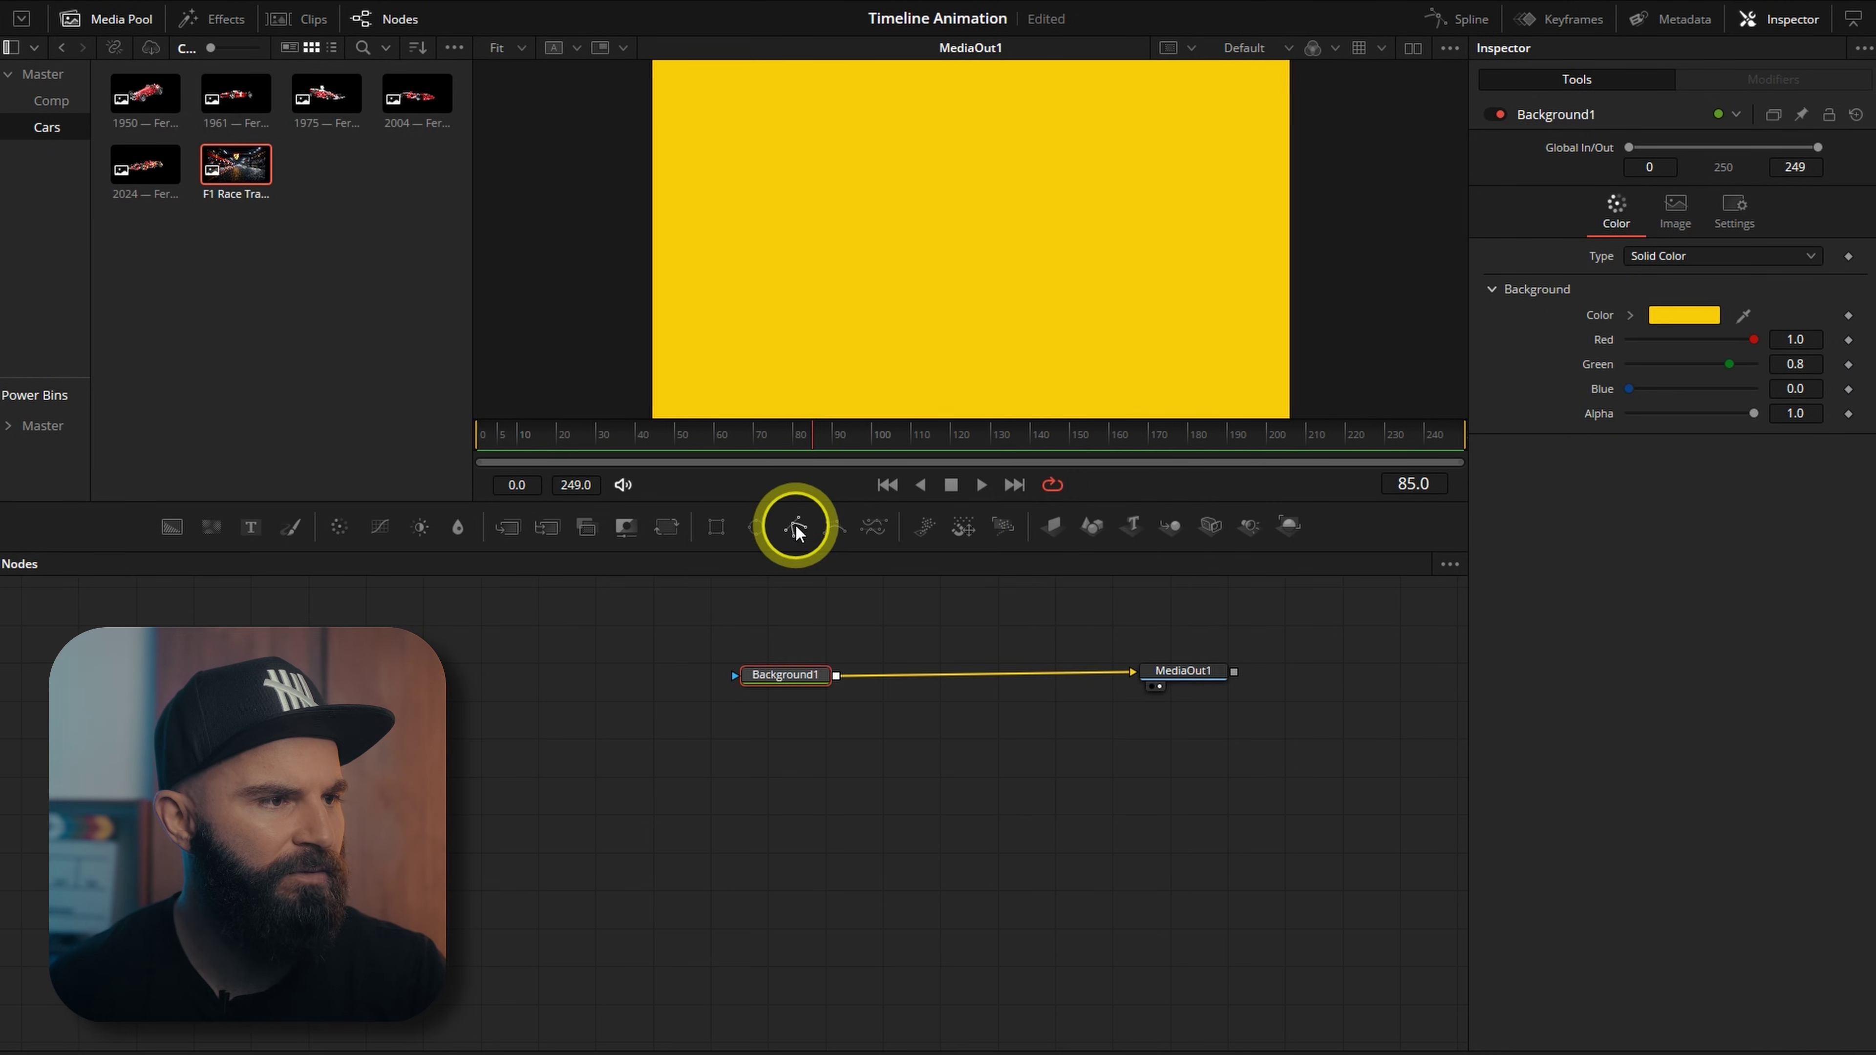
# Step: Mask Background1 with a Polygon, draw a two-point horizontal line from the frame's left edge to its centre, and set border width to 0.0052
pyautogui.moveTo(795, 523); pyautogui.dragTo(761, 718)
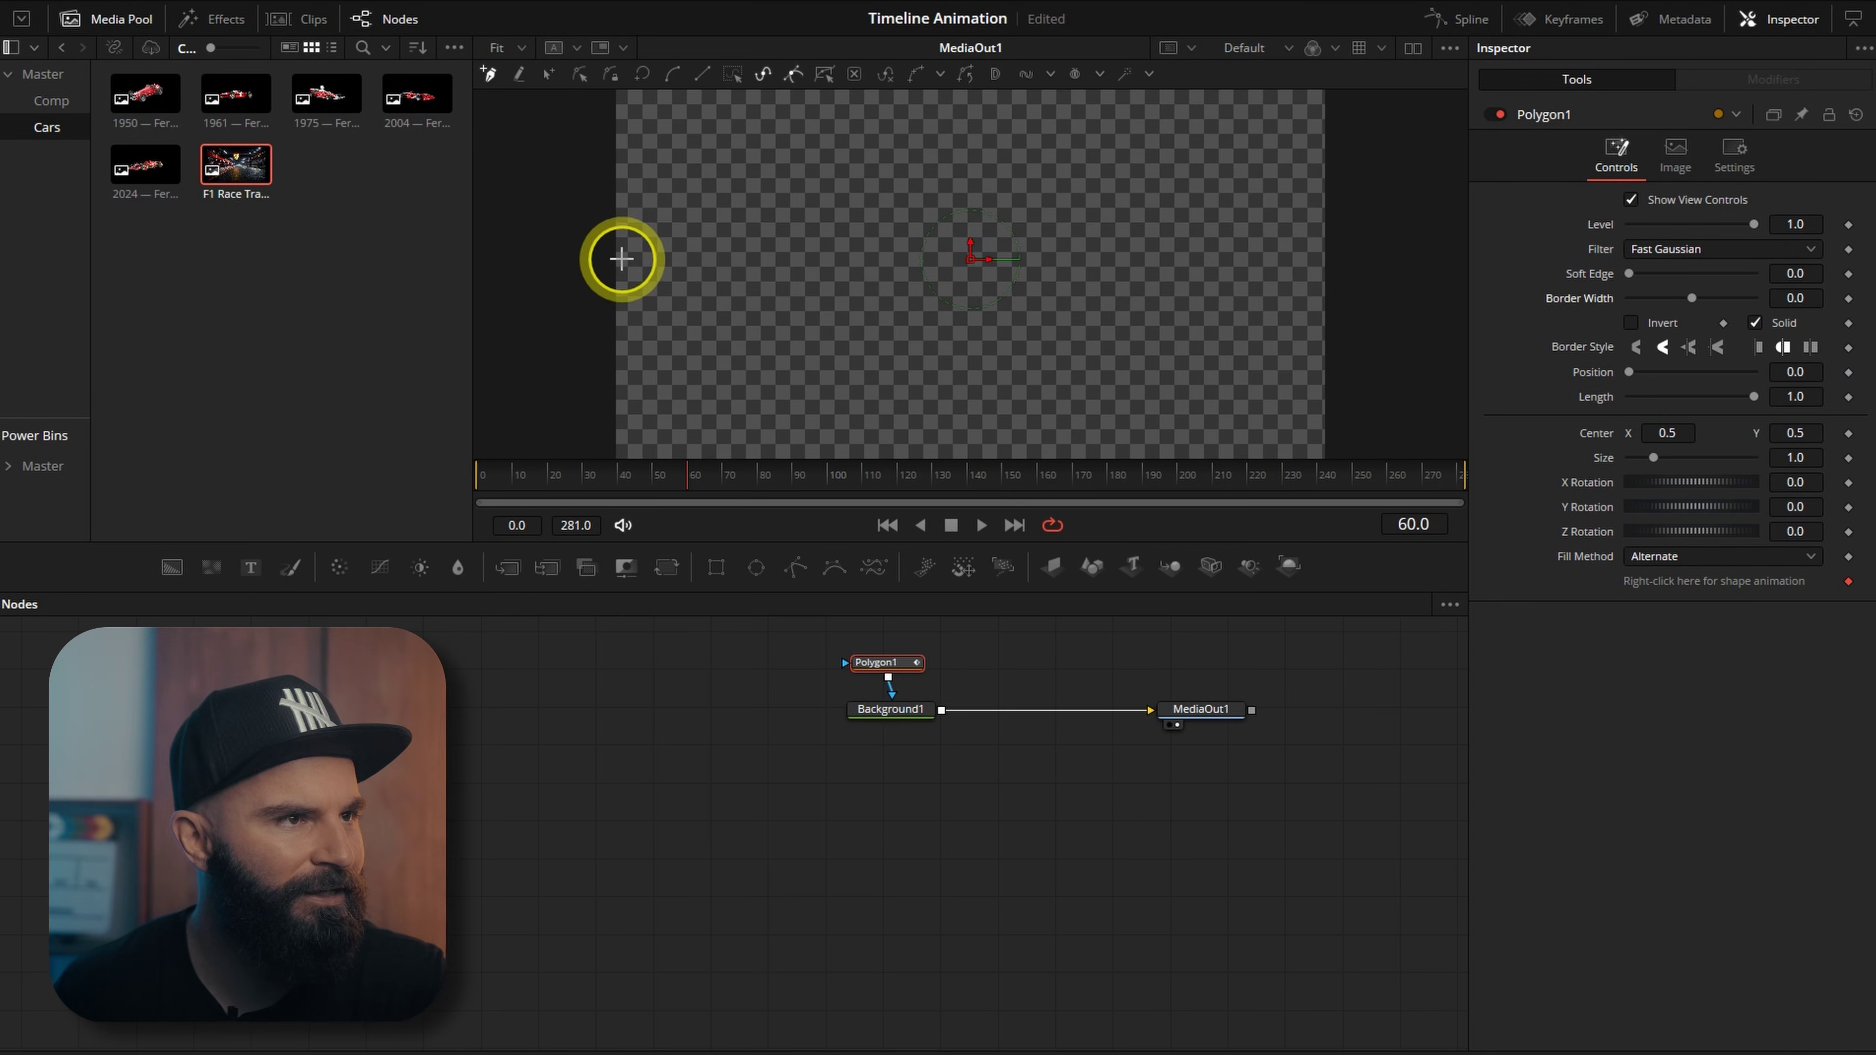
pyautogui.click(622, 259)
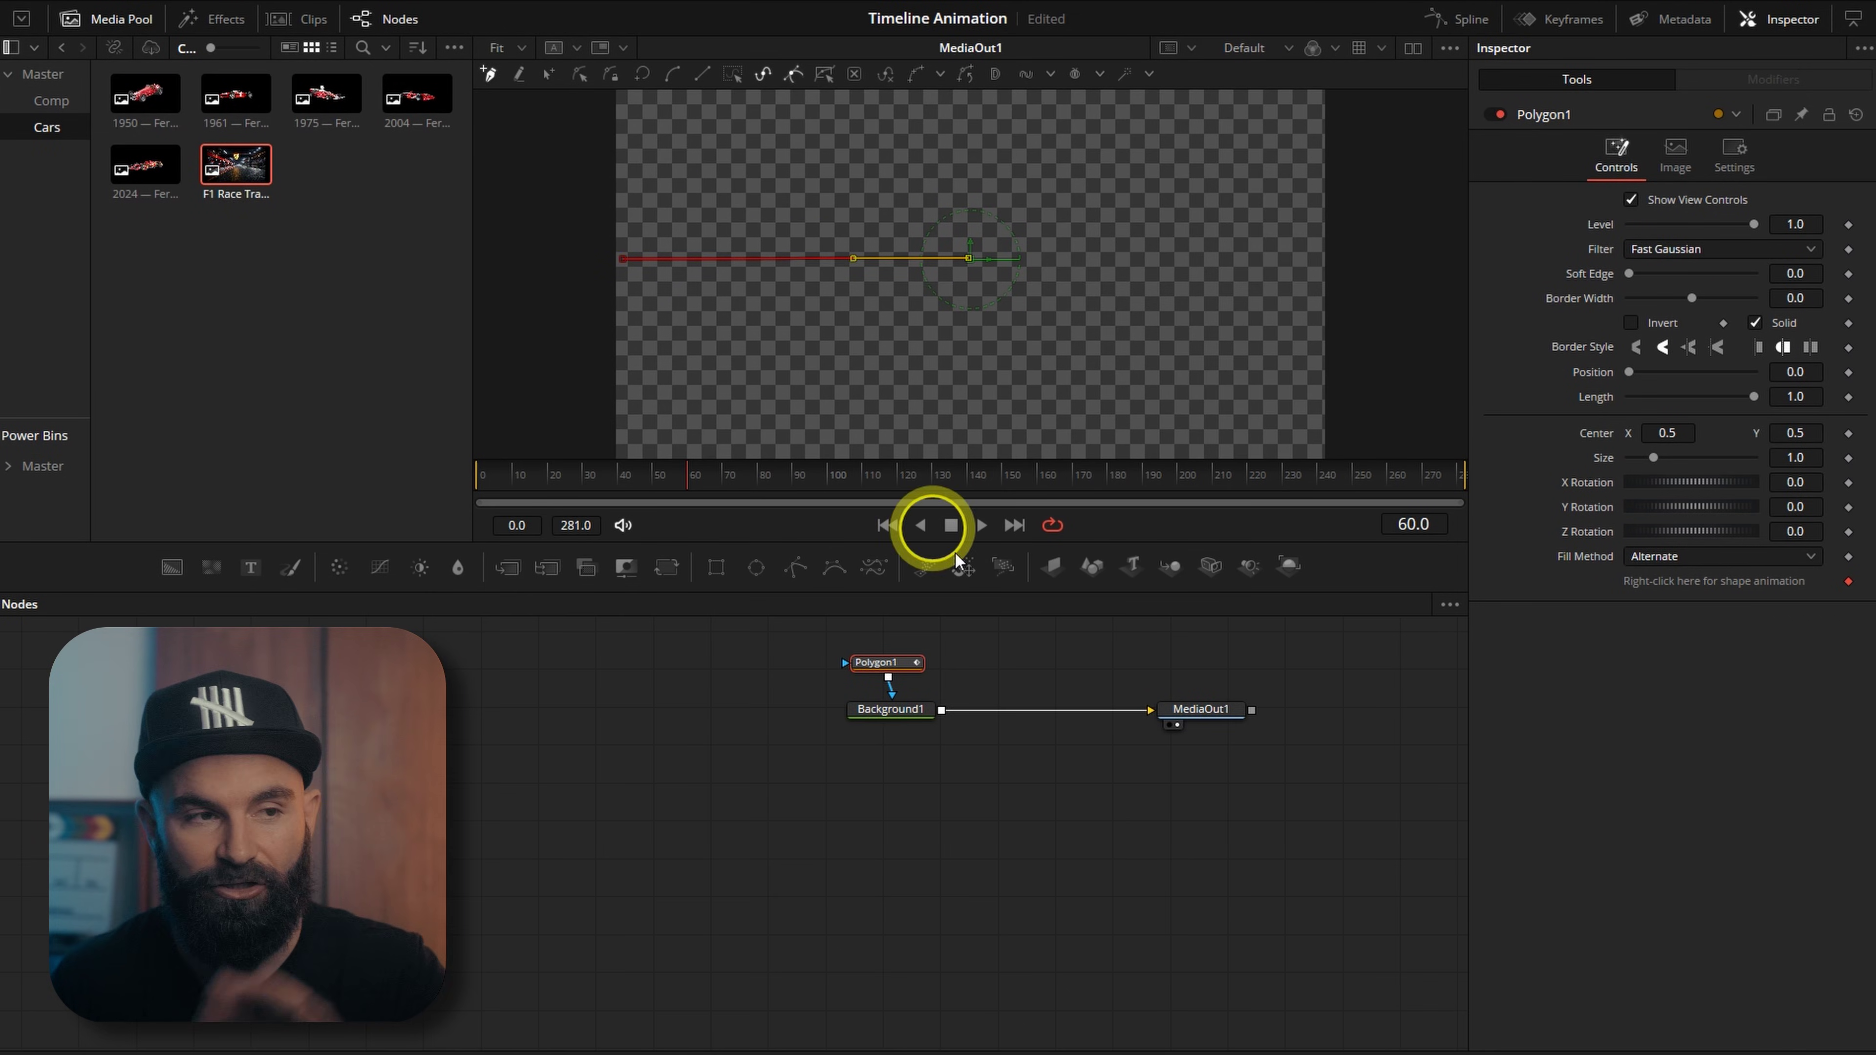
pyautogui.moveTo(1791, 298); pyautogui.dragTo(1850, 298)
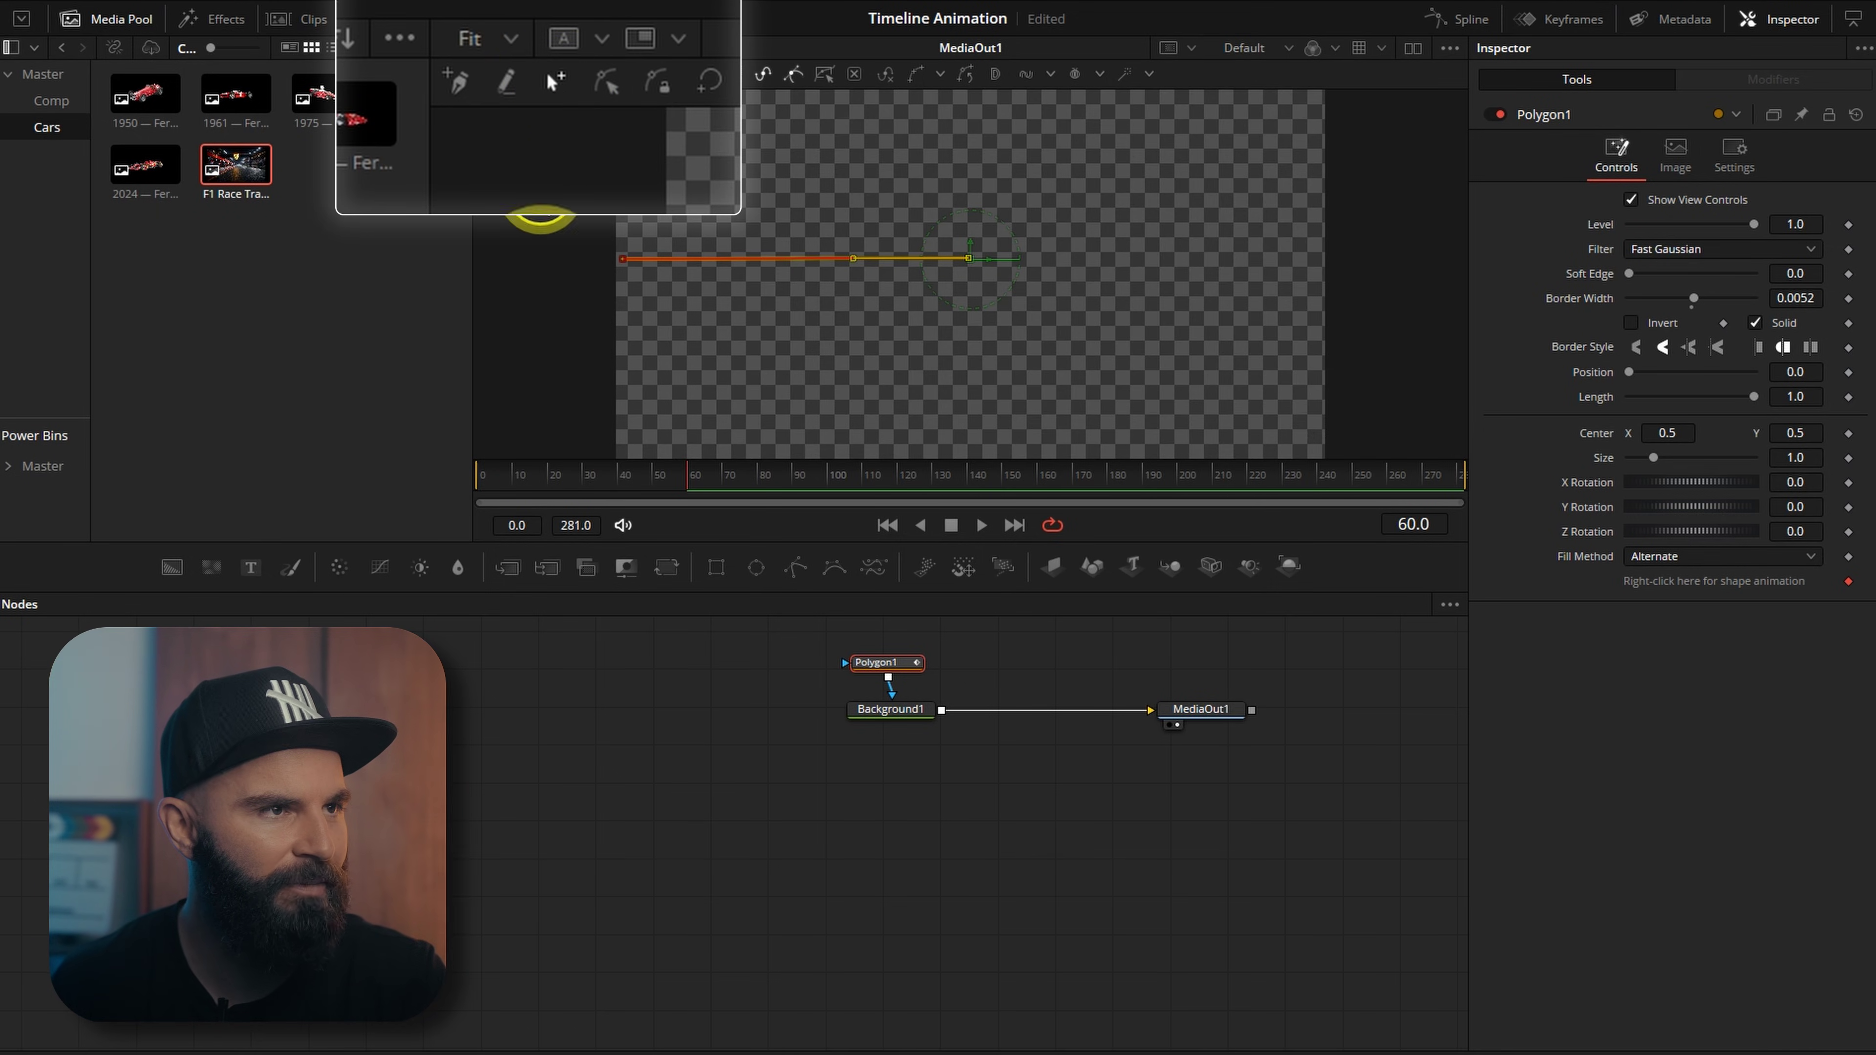
# Step: Select both end points of the polygon line and publish them as editable points
pyautogui.click(623, 259)
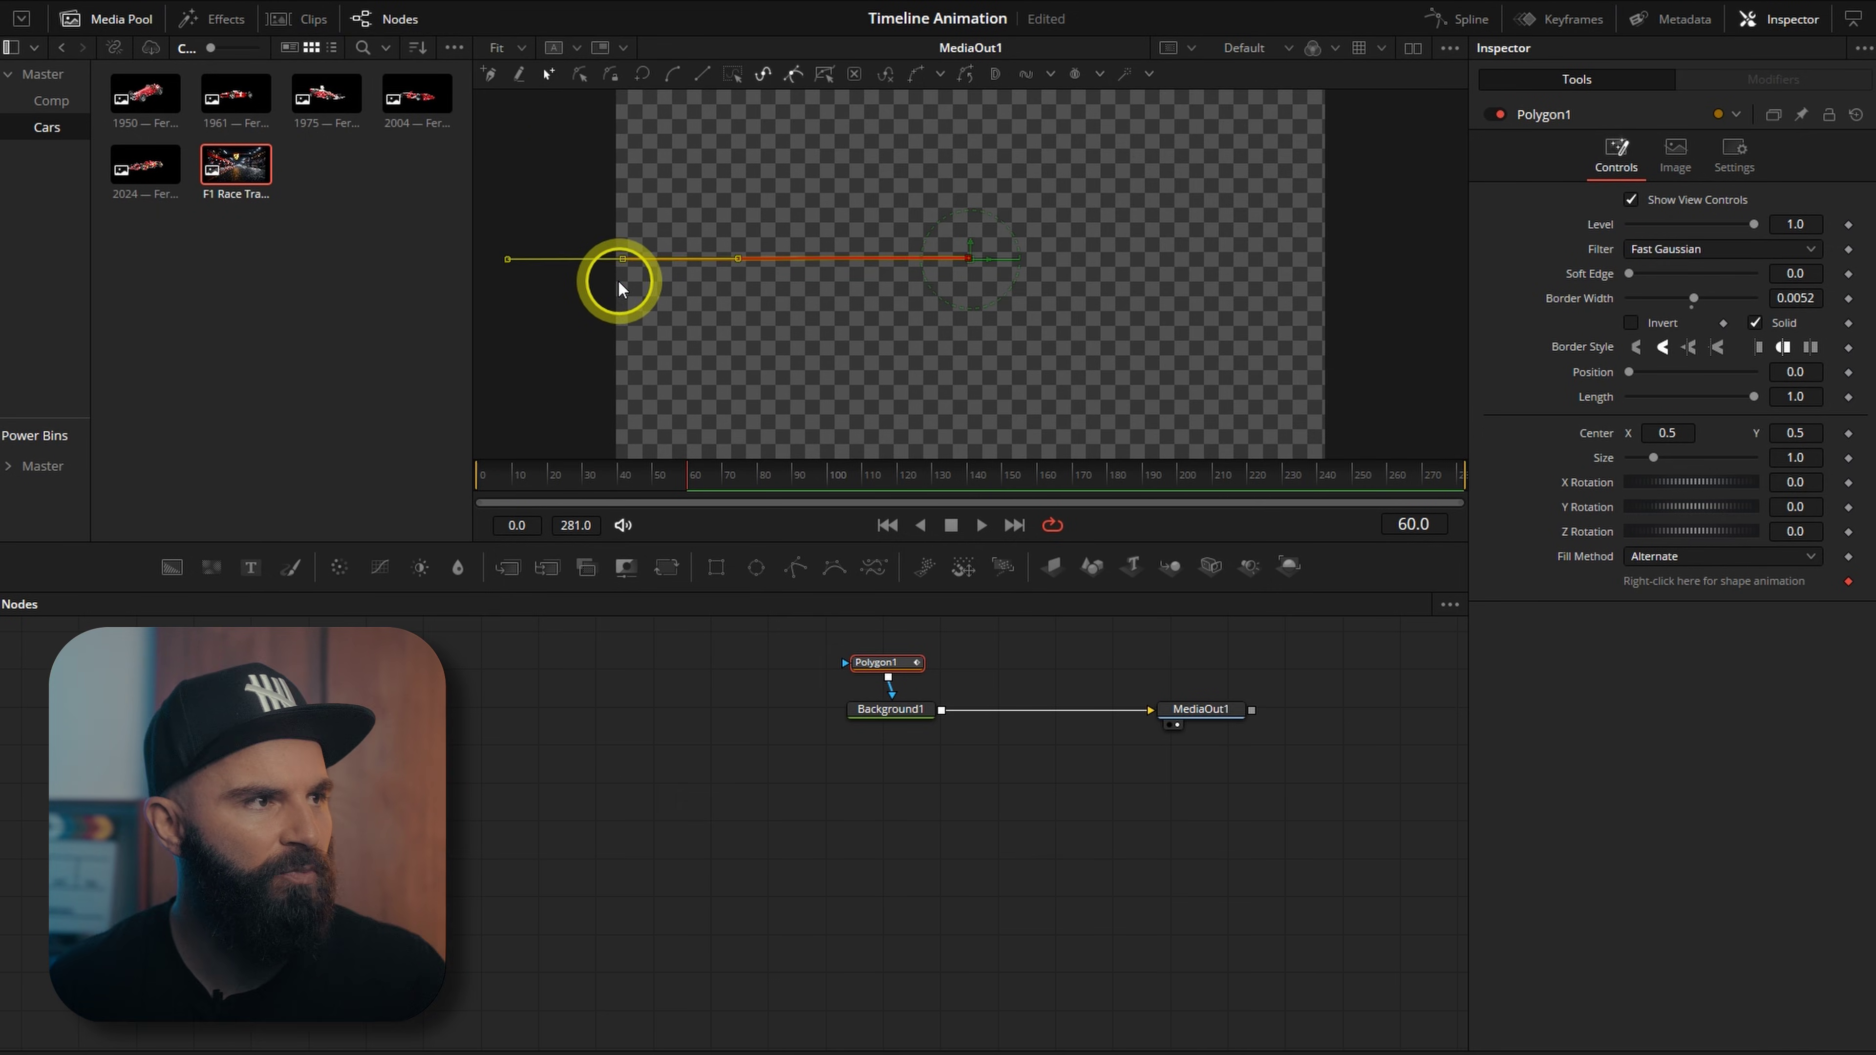
pyautogui.keyDown('ctrl'); pyautogui.click(970, 259); pyautogui.keyUp('ctrl')
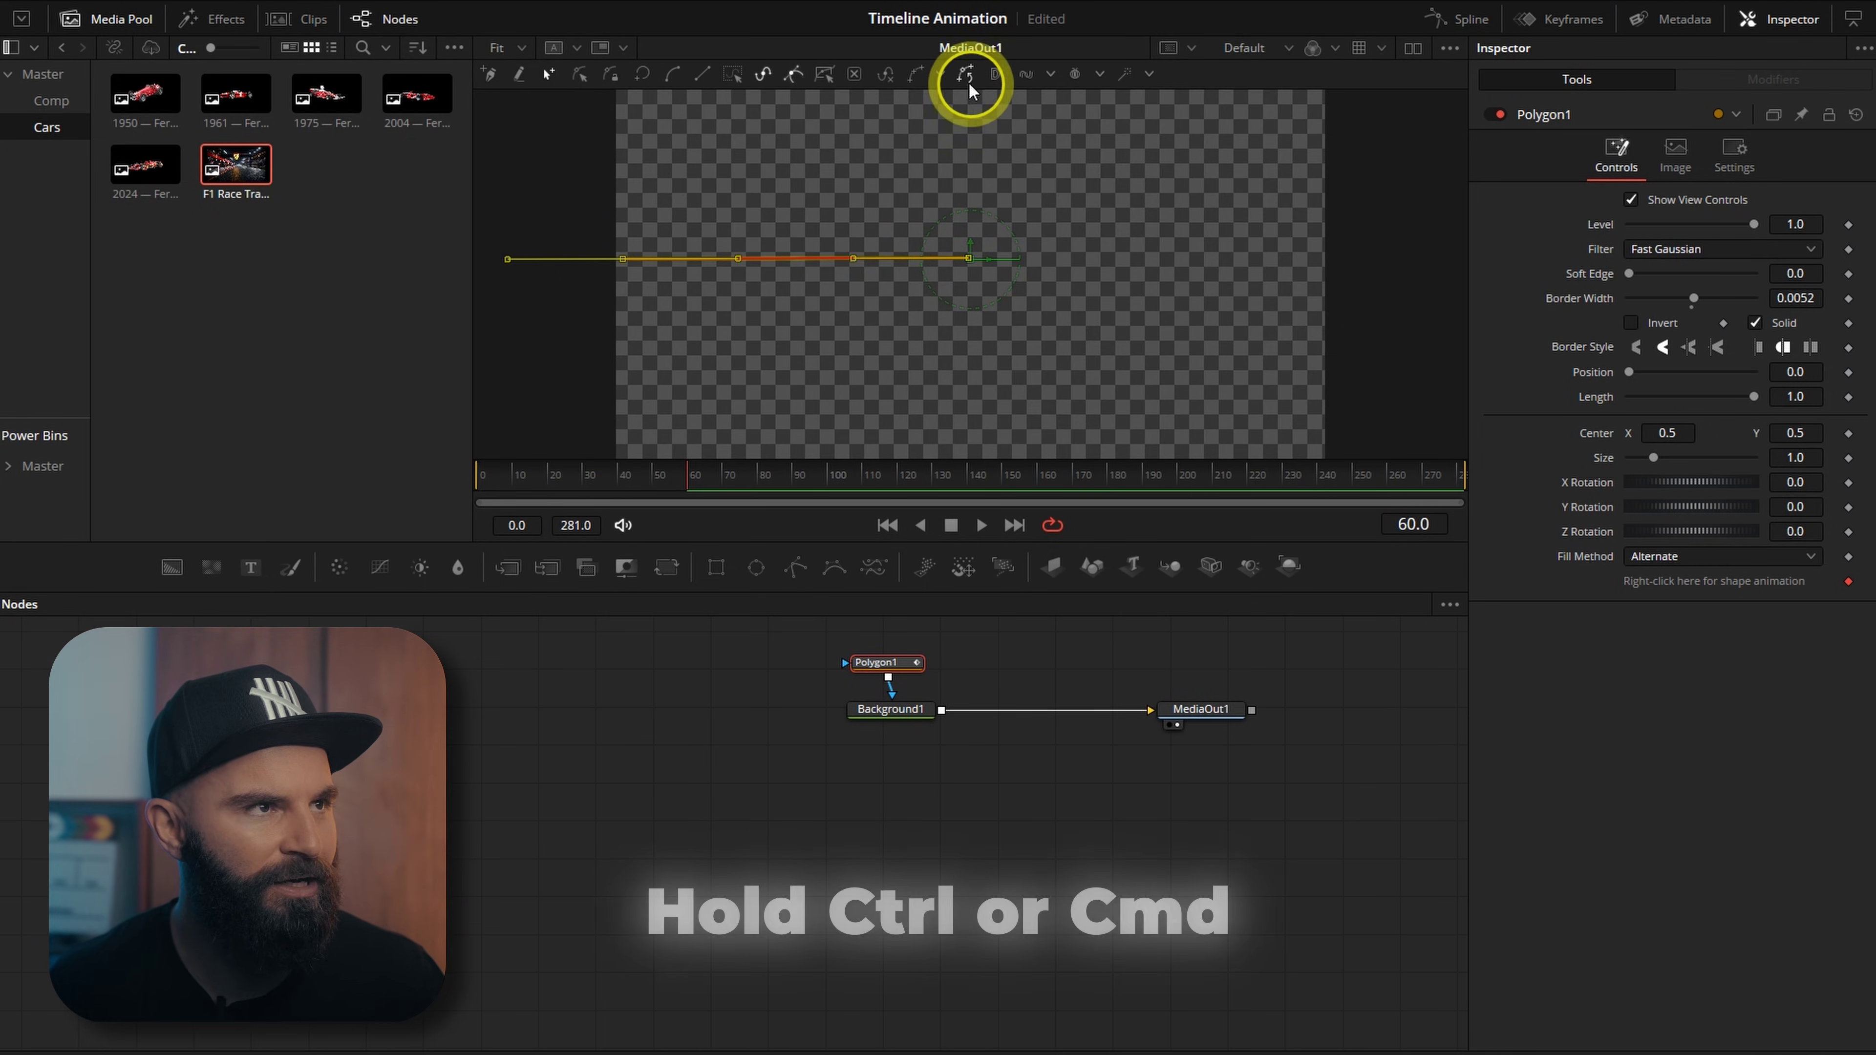
pyautogui.click(939, 75)
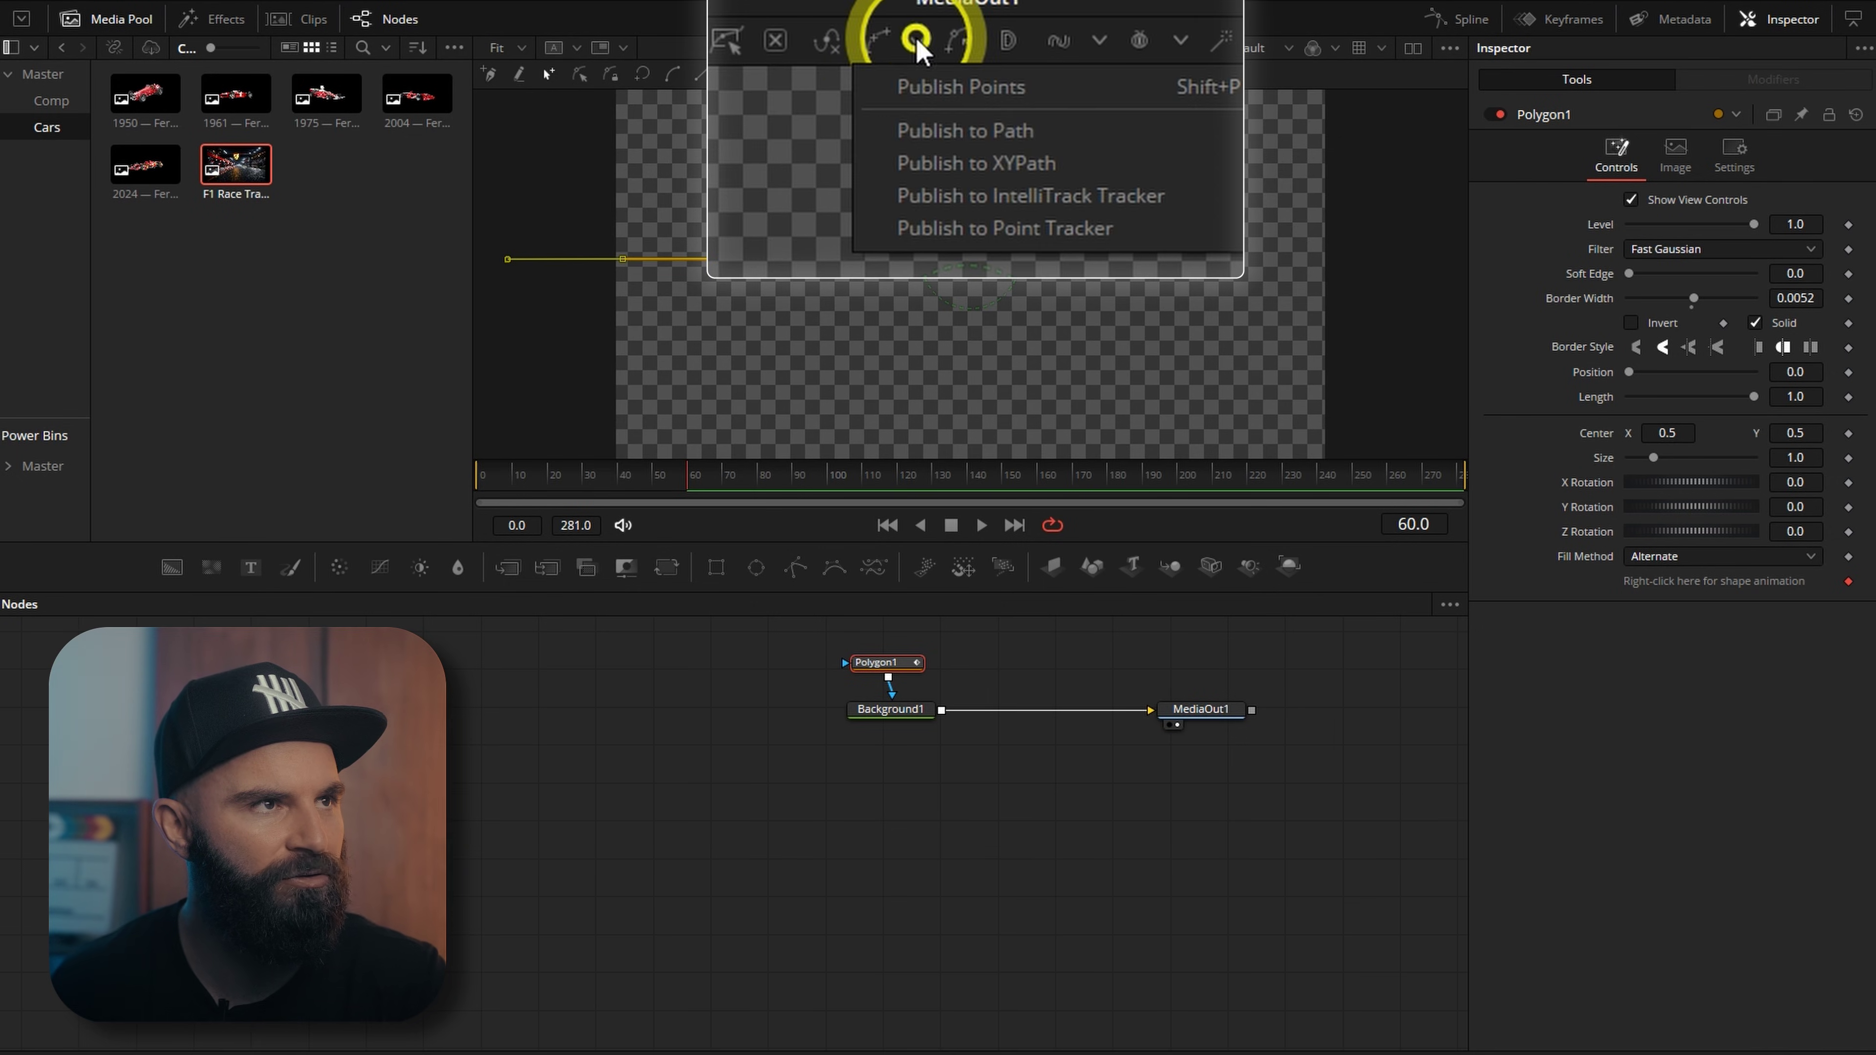
pyautogui.click(990, 103)
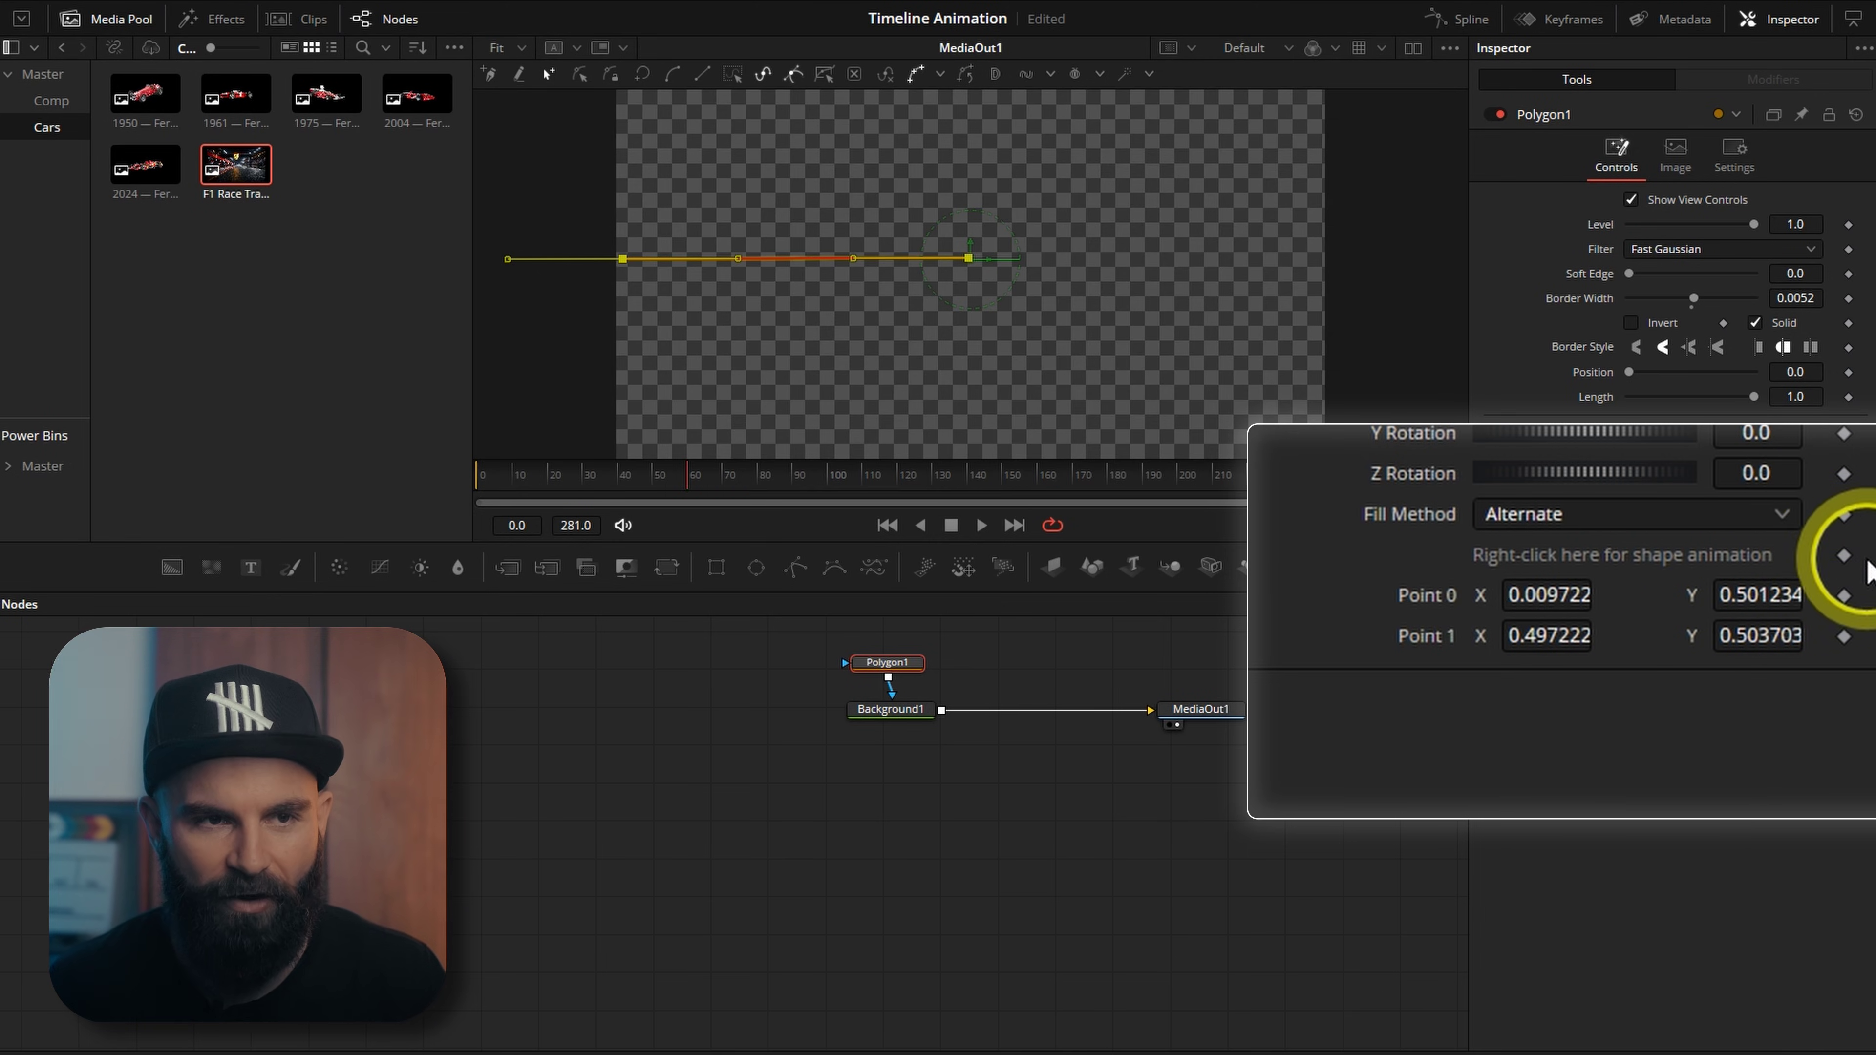
# Step: Set the line's Point 0 to X 0 and Y 0.5
pyautogui.click(1540, 596)
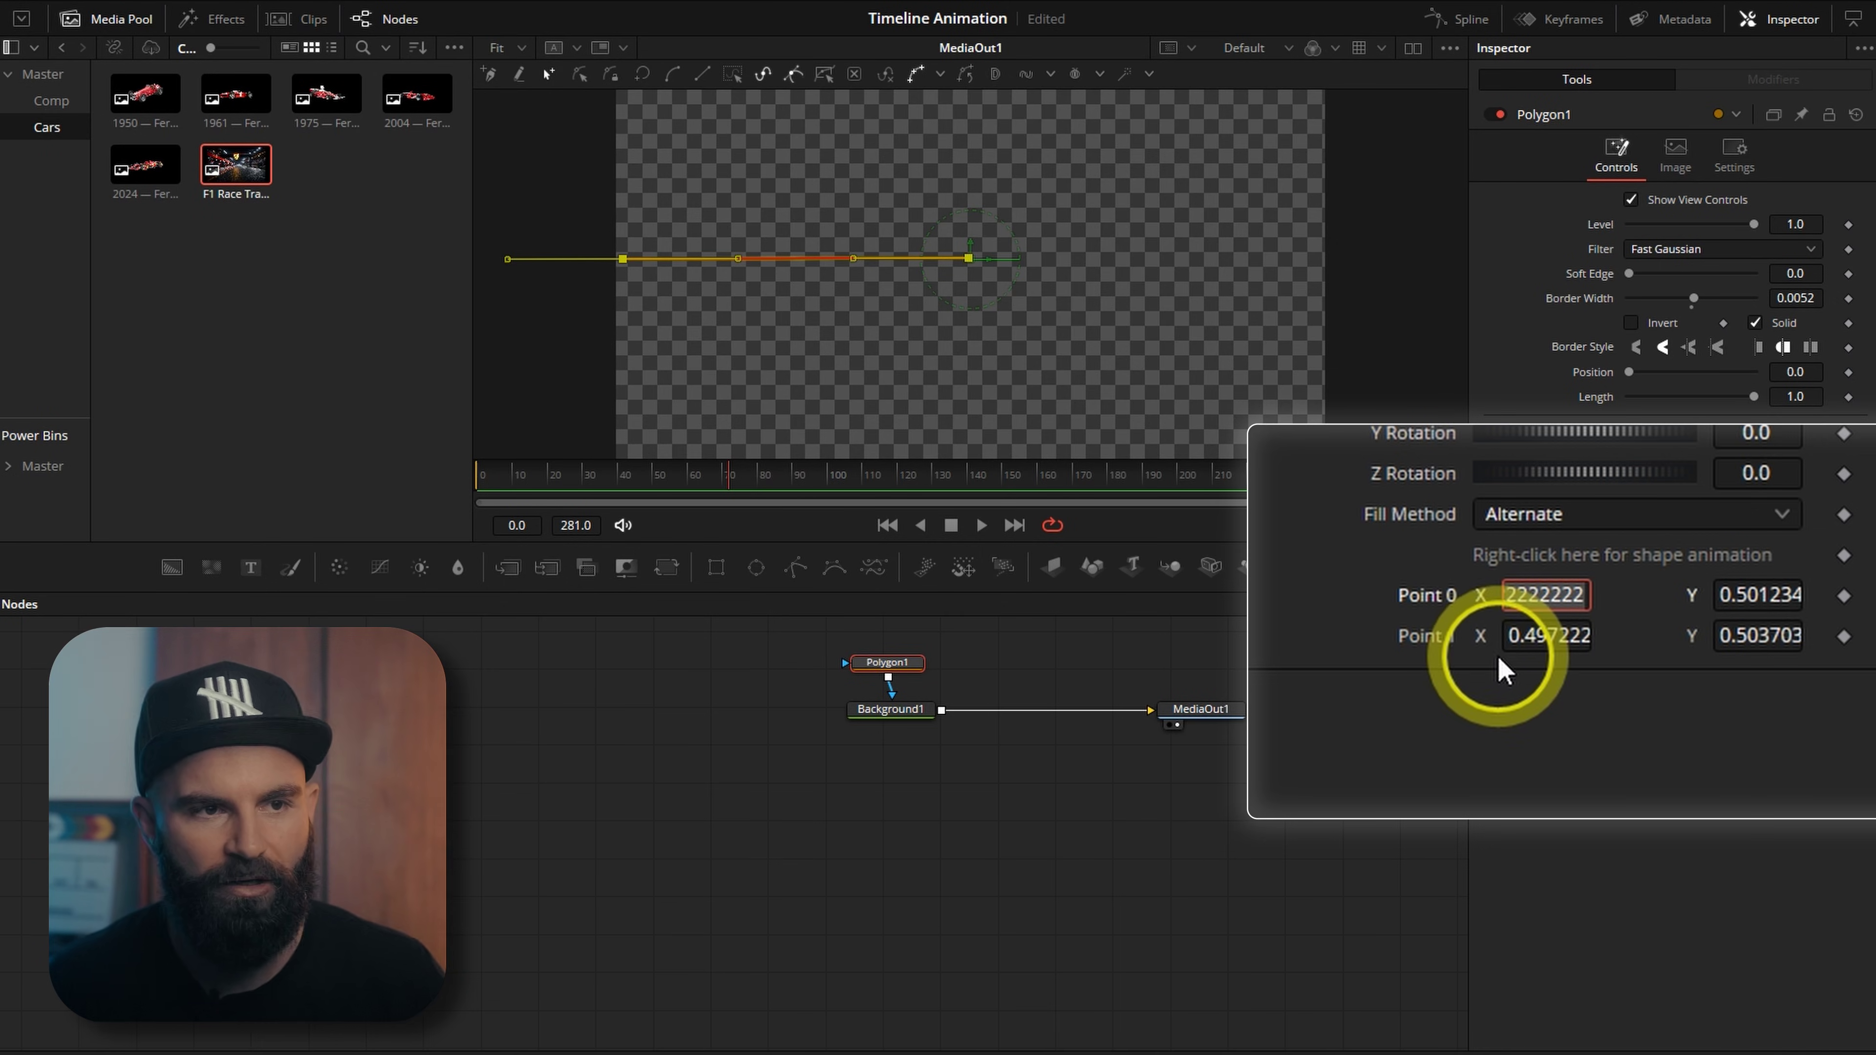
pyautogui.write('0')
pyautogui.press('Return')
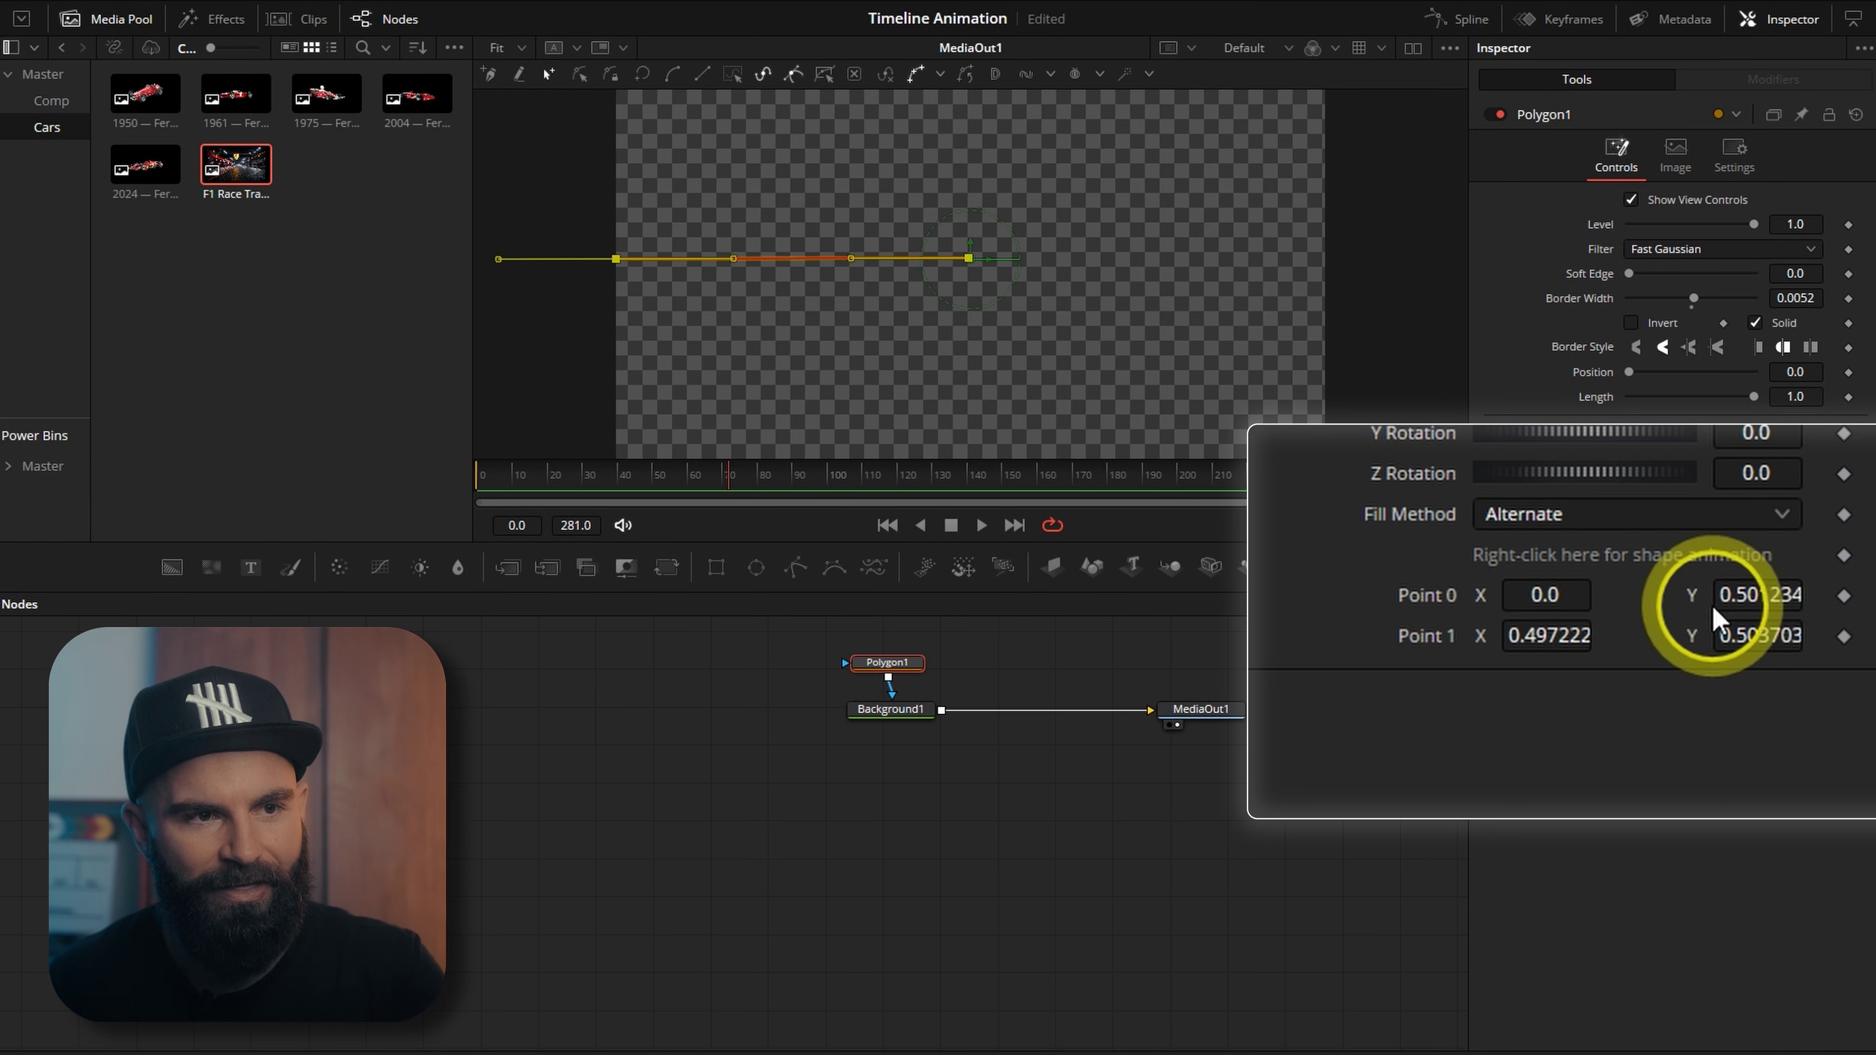
pyautogui.click(1783, 604)
pyautogui.write('0.')
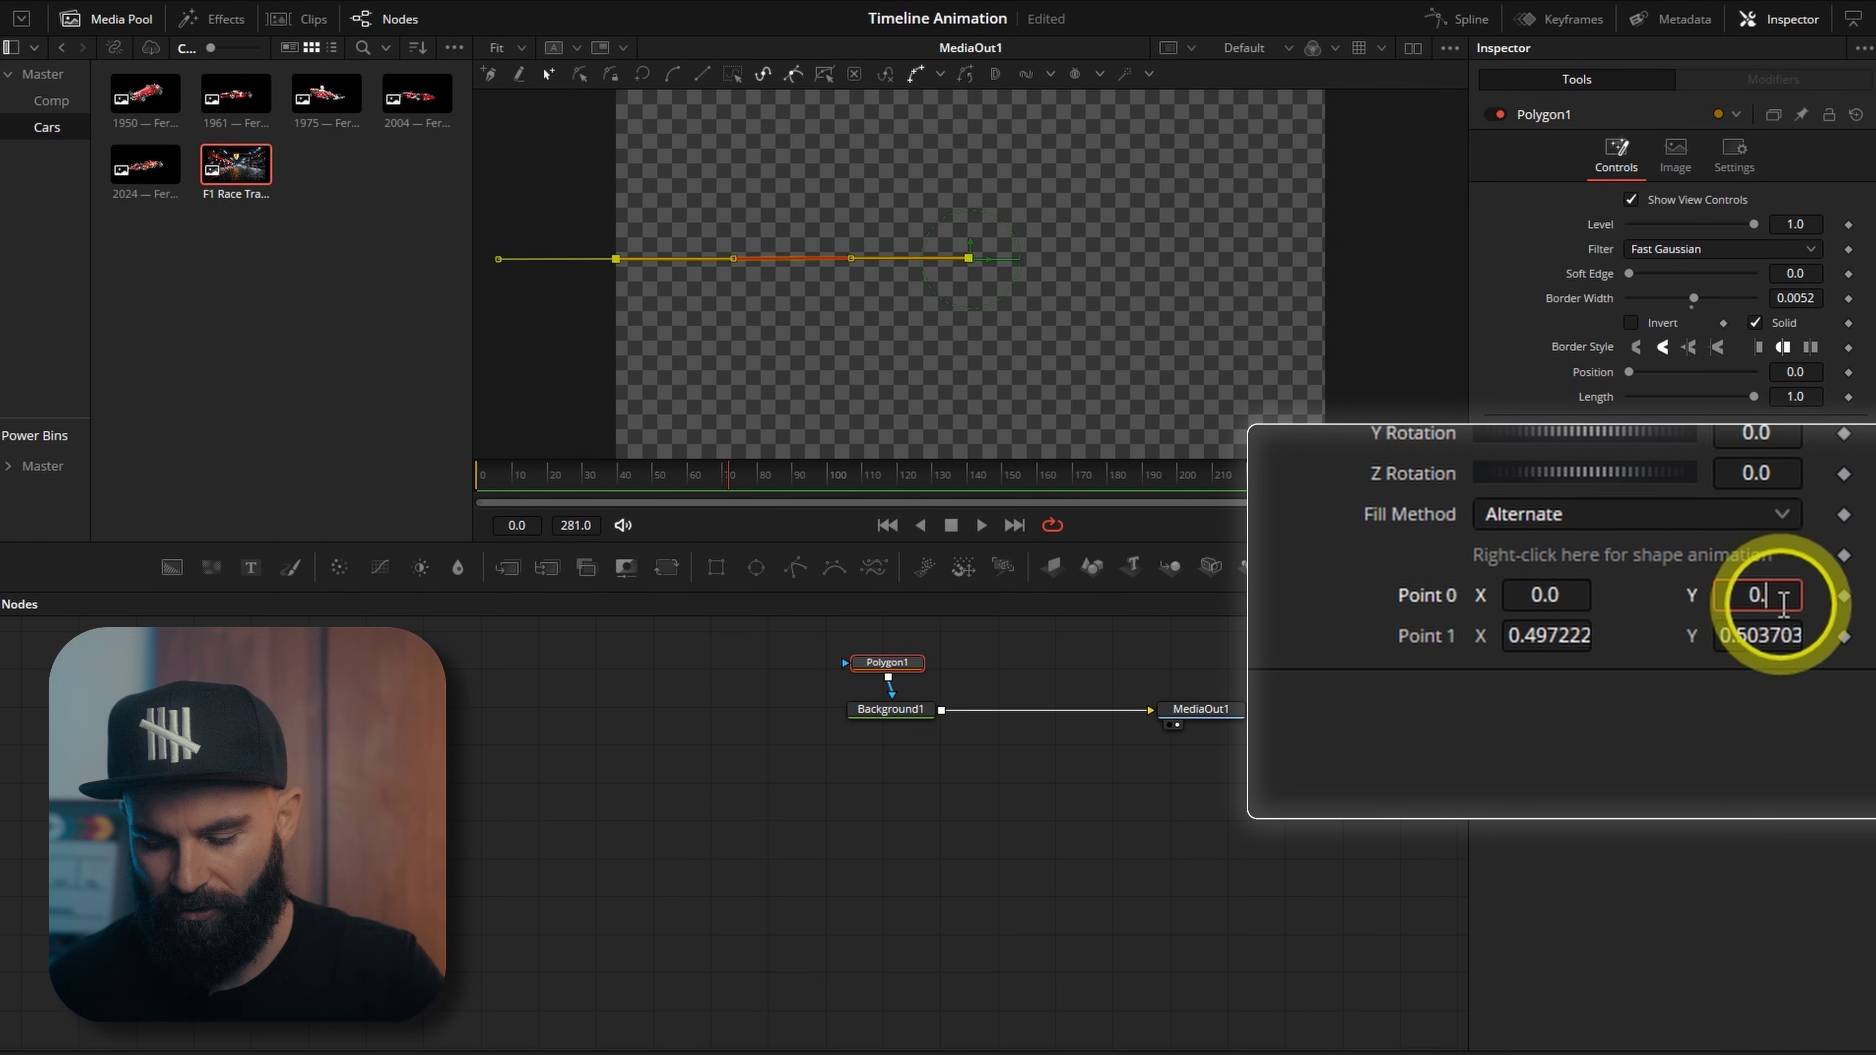
pyautogui.write('5')
pyautogui.press('Return')
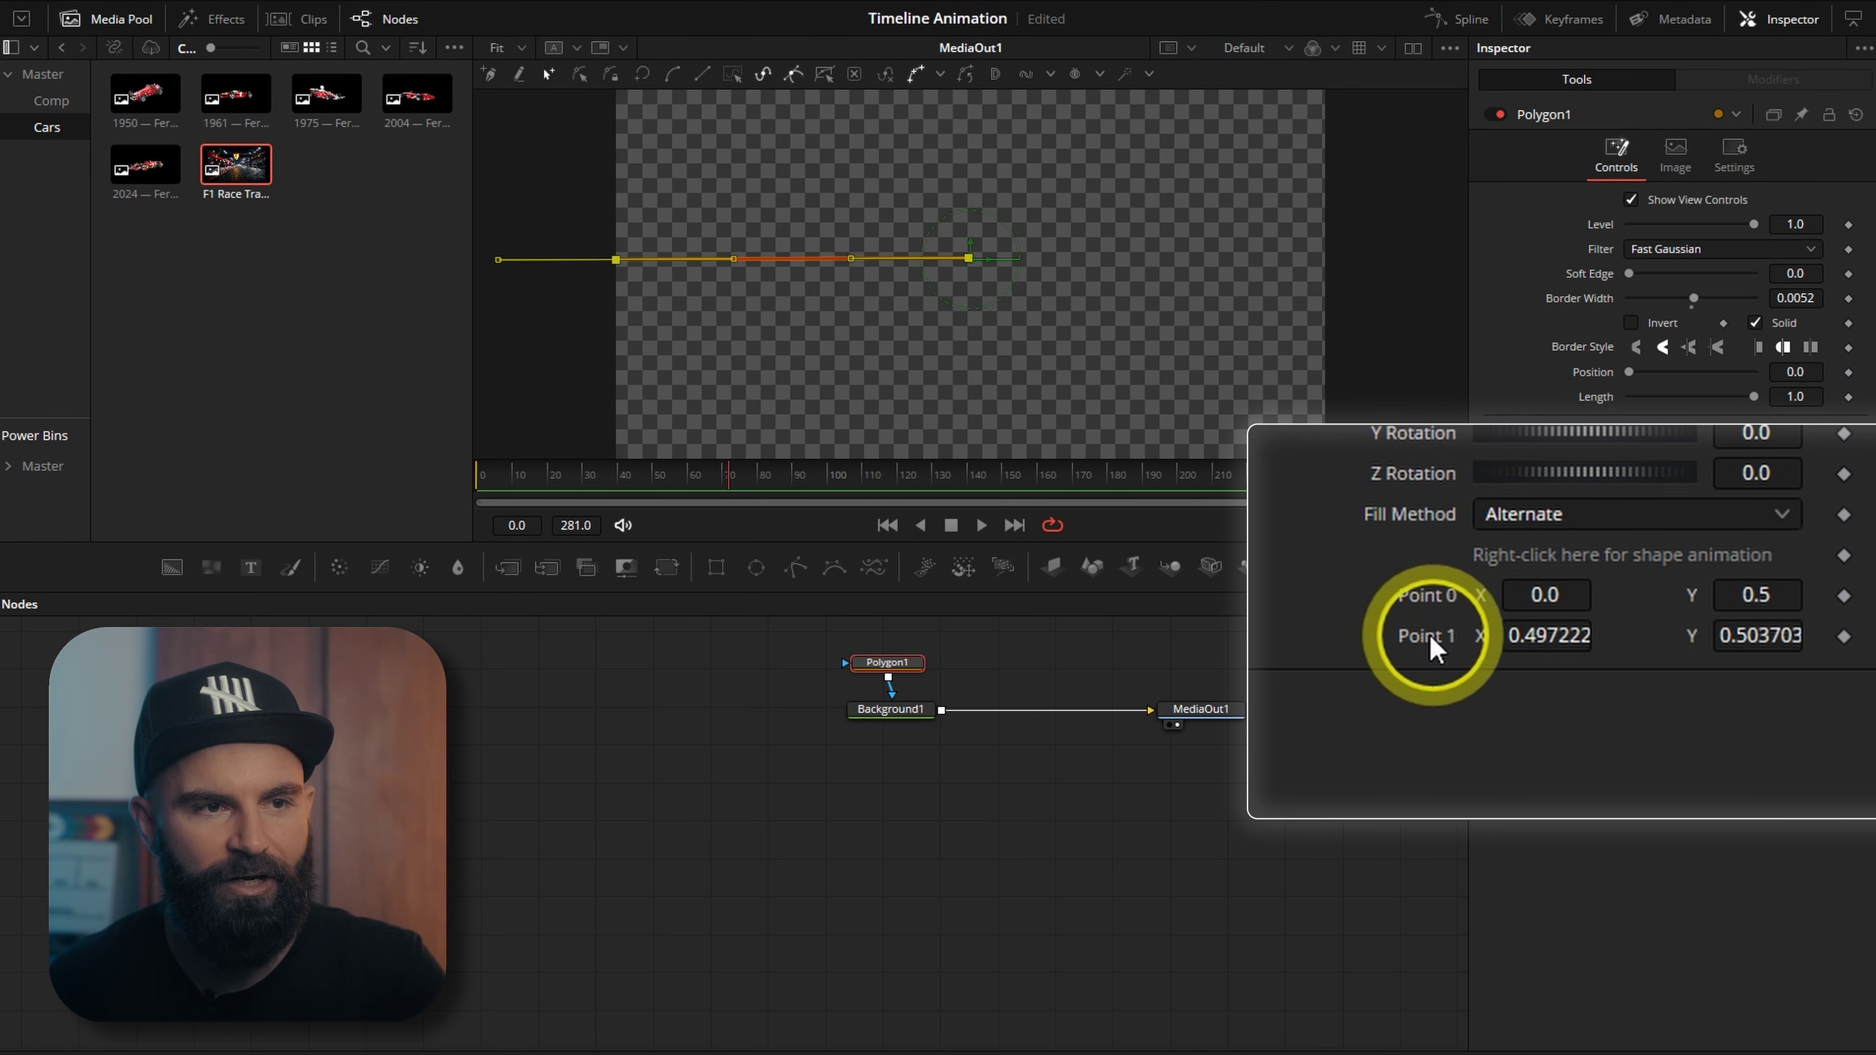
# Step: Set the line's Point 1 to X 0.2 and Y 0.5
pyautogui.click(1544, 637)
pyautogui.write('0.')
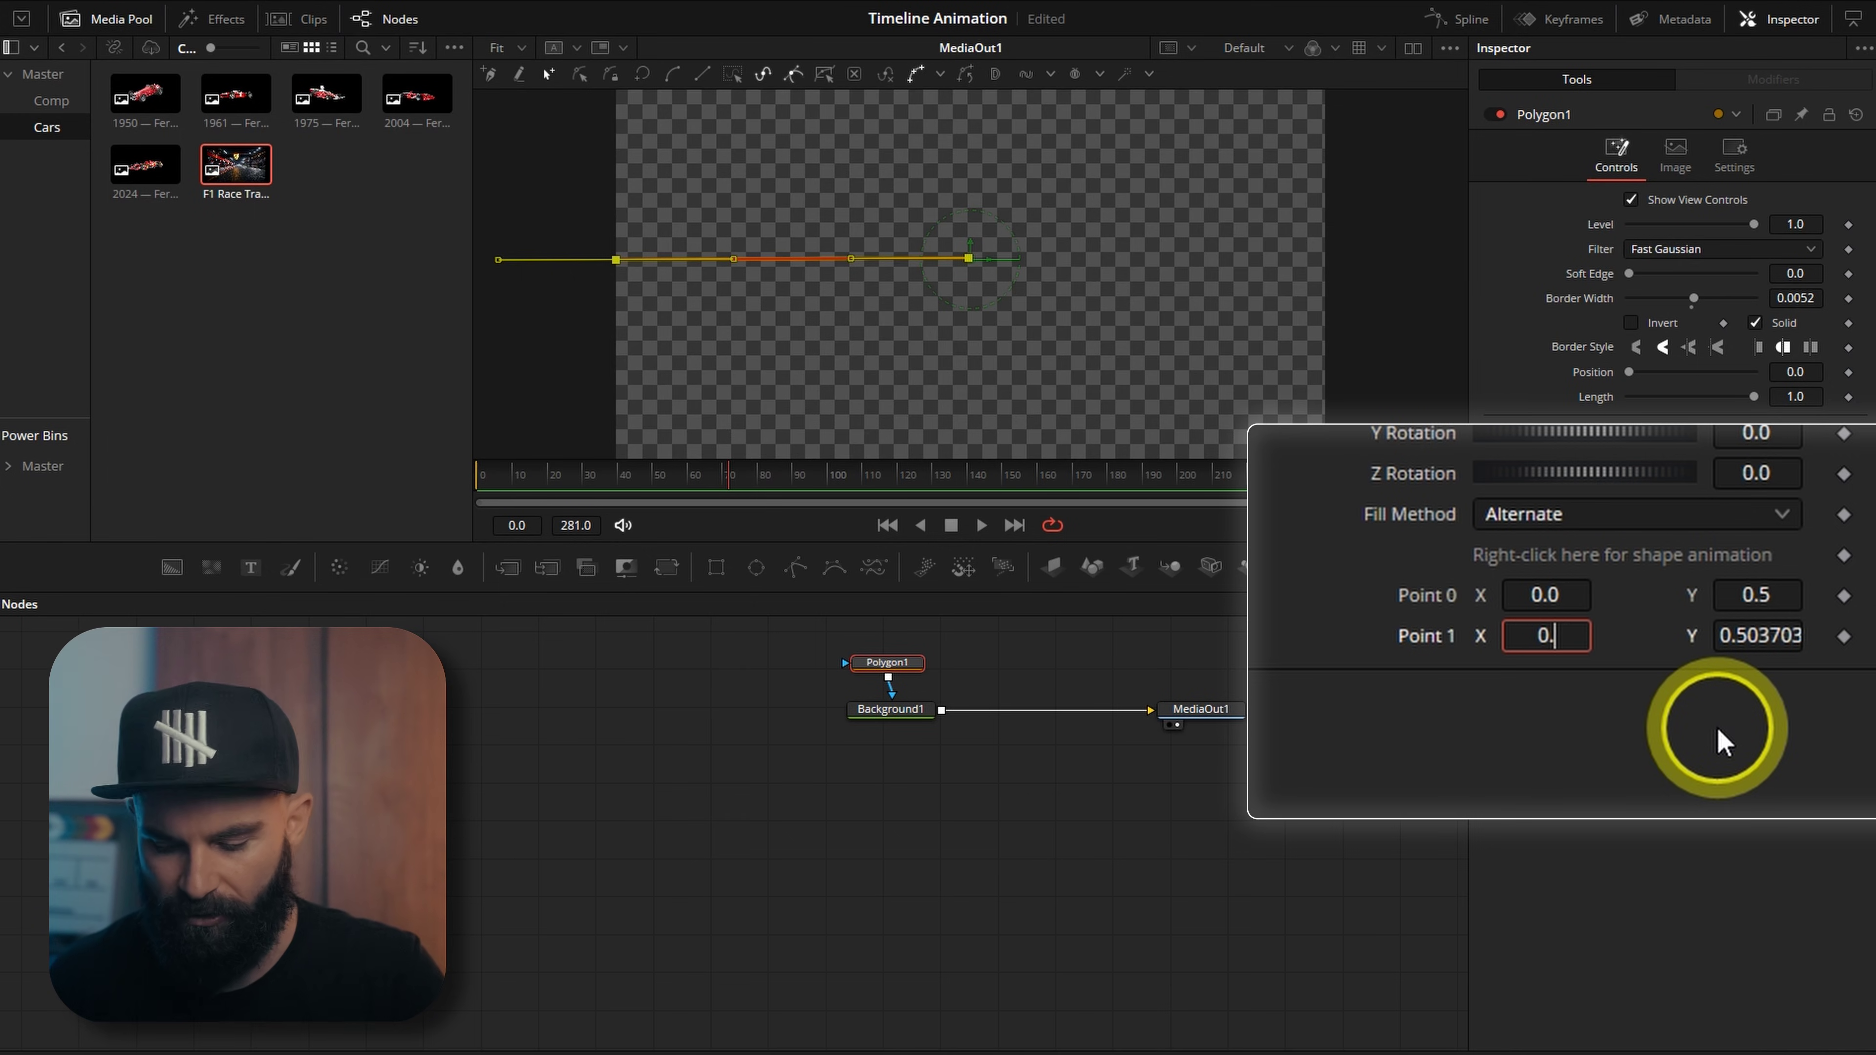
pyautogui.write('2')
pyautogui.press('Return')
pyautogui.click(1765, 636)
pyautogui.write('0.5')
pyautogui.press('Return')
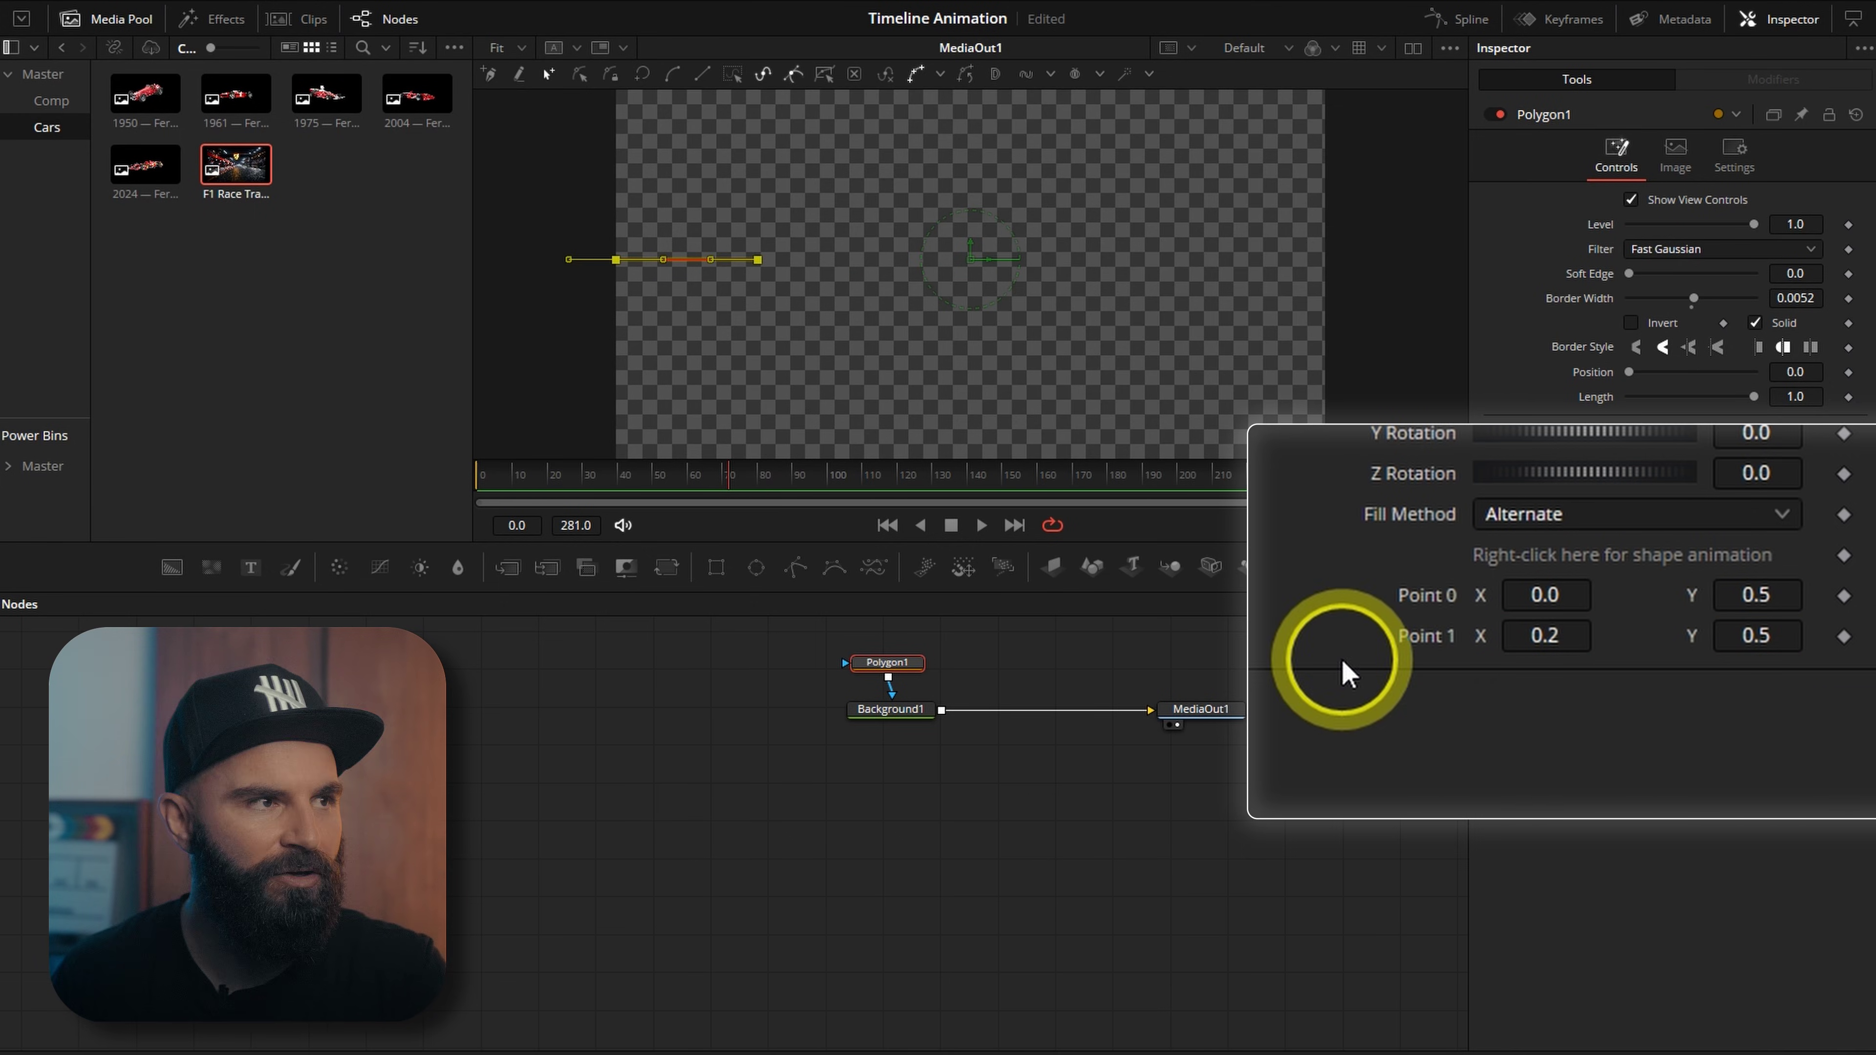
# Step: Hide Polygon1's view controls and give the line a border width of 0.0054 with flat end caps
pyautogui.moveTo(1785, 303); pyautogui.dragTo(1781, 298)
pyautogui.click(1630, 199)
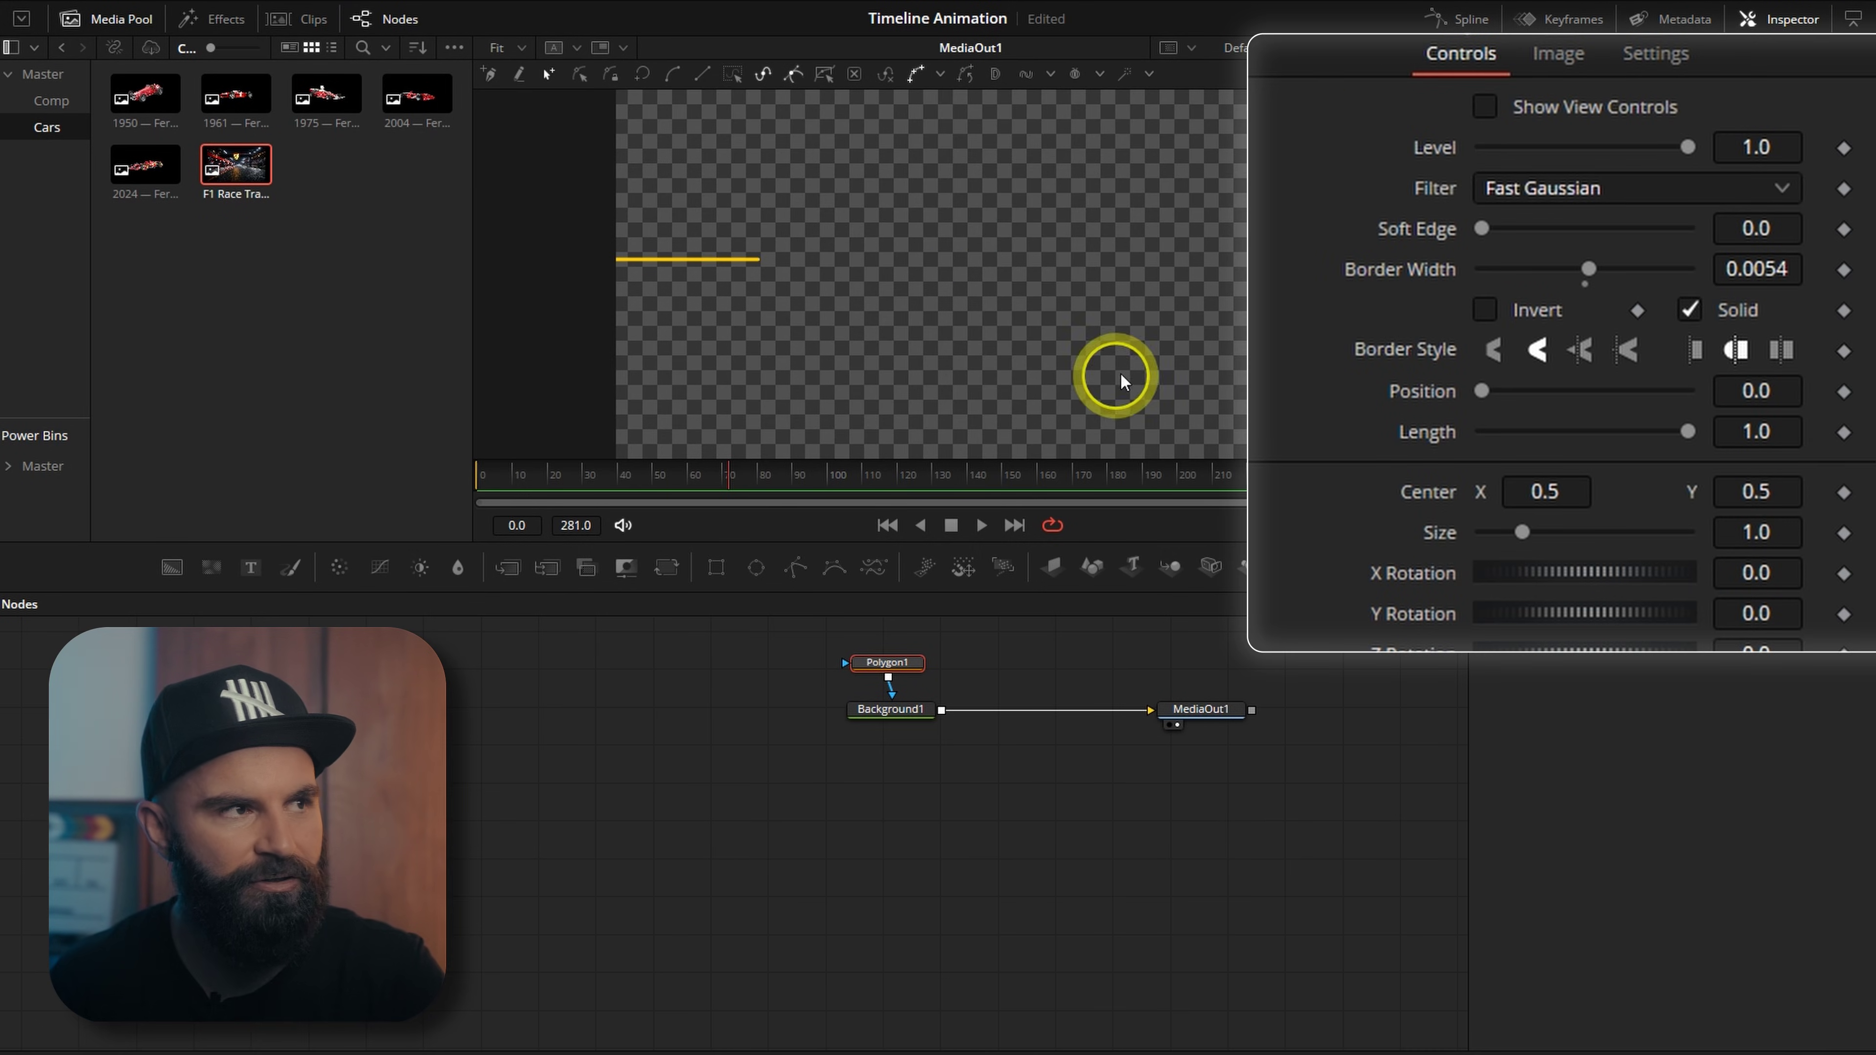
pyautogui.click(1380, 355)
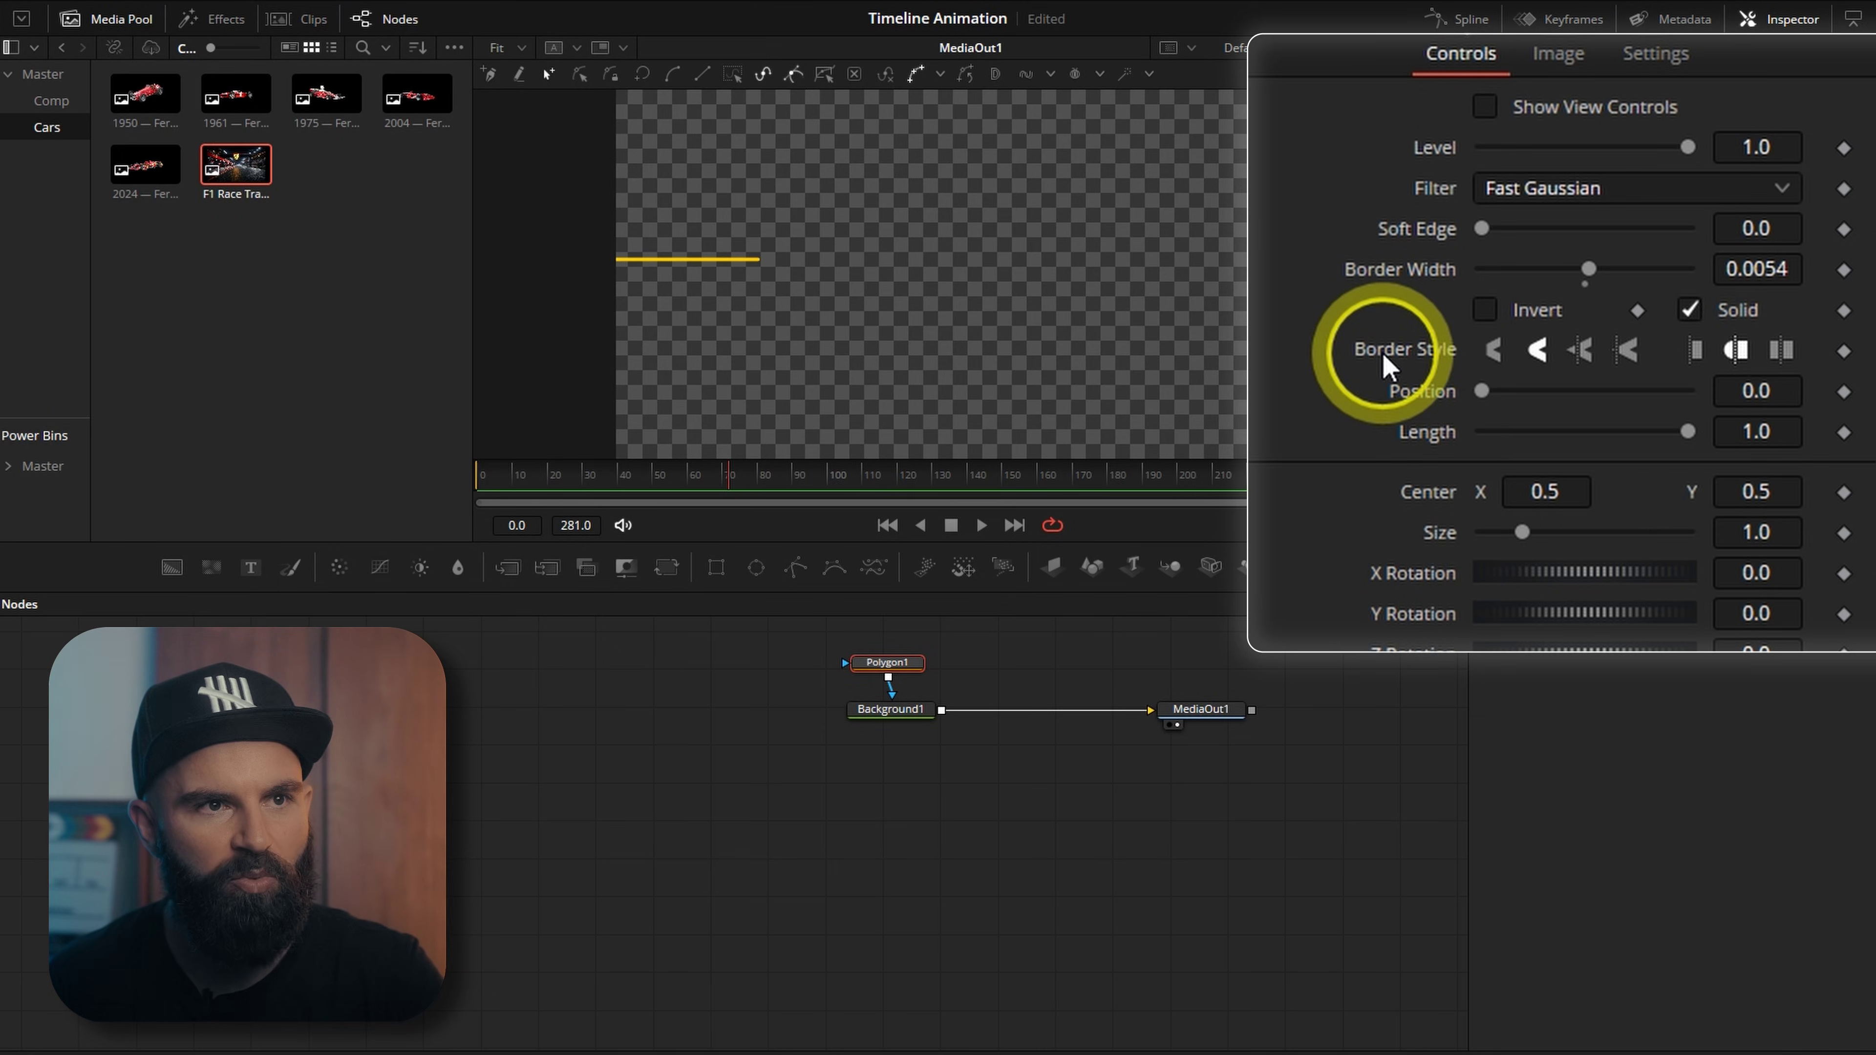
pyautogui.click(1695, 353)
pyautogui.click(879, 377)
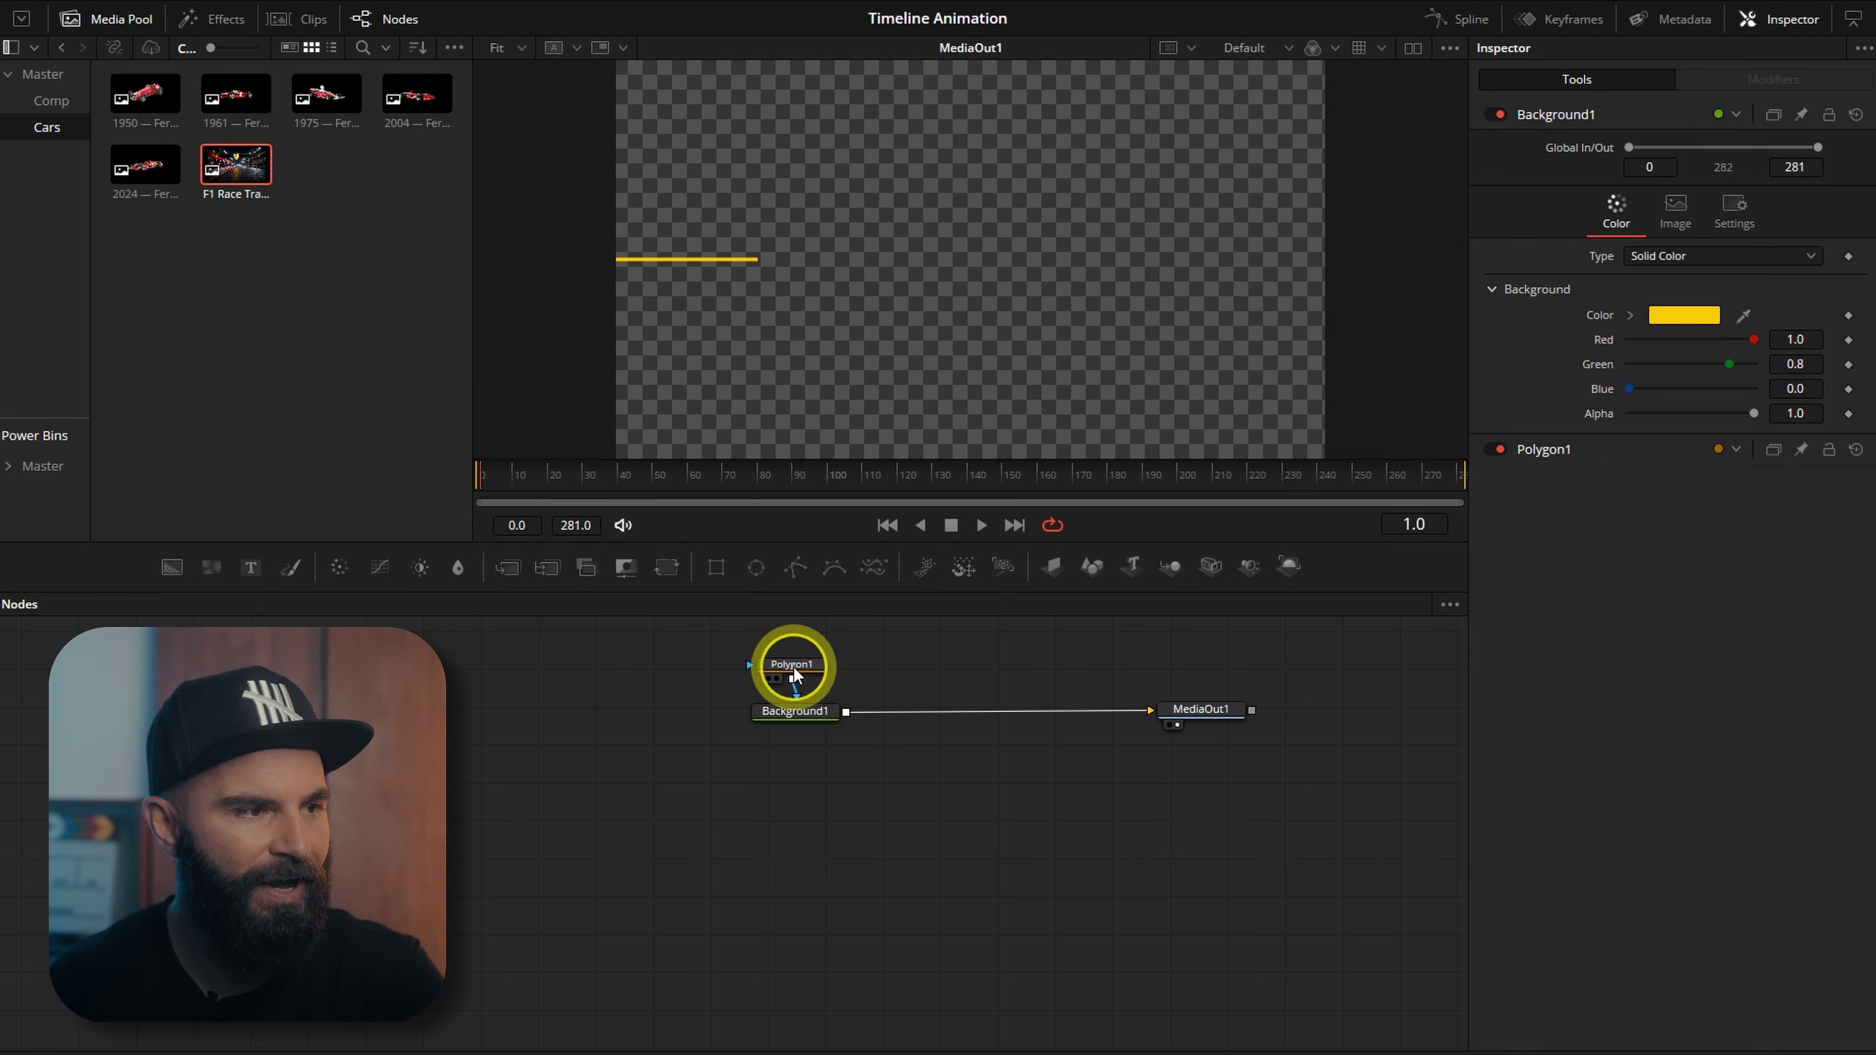
# Step: Keyframe Polygon1's Length from 0 at the start of the composition to 1.0 at about frame 40
pyautogui.click(793, 666)
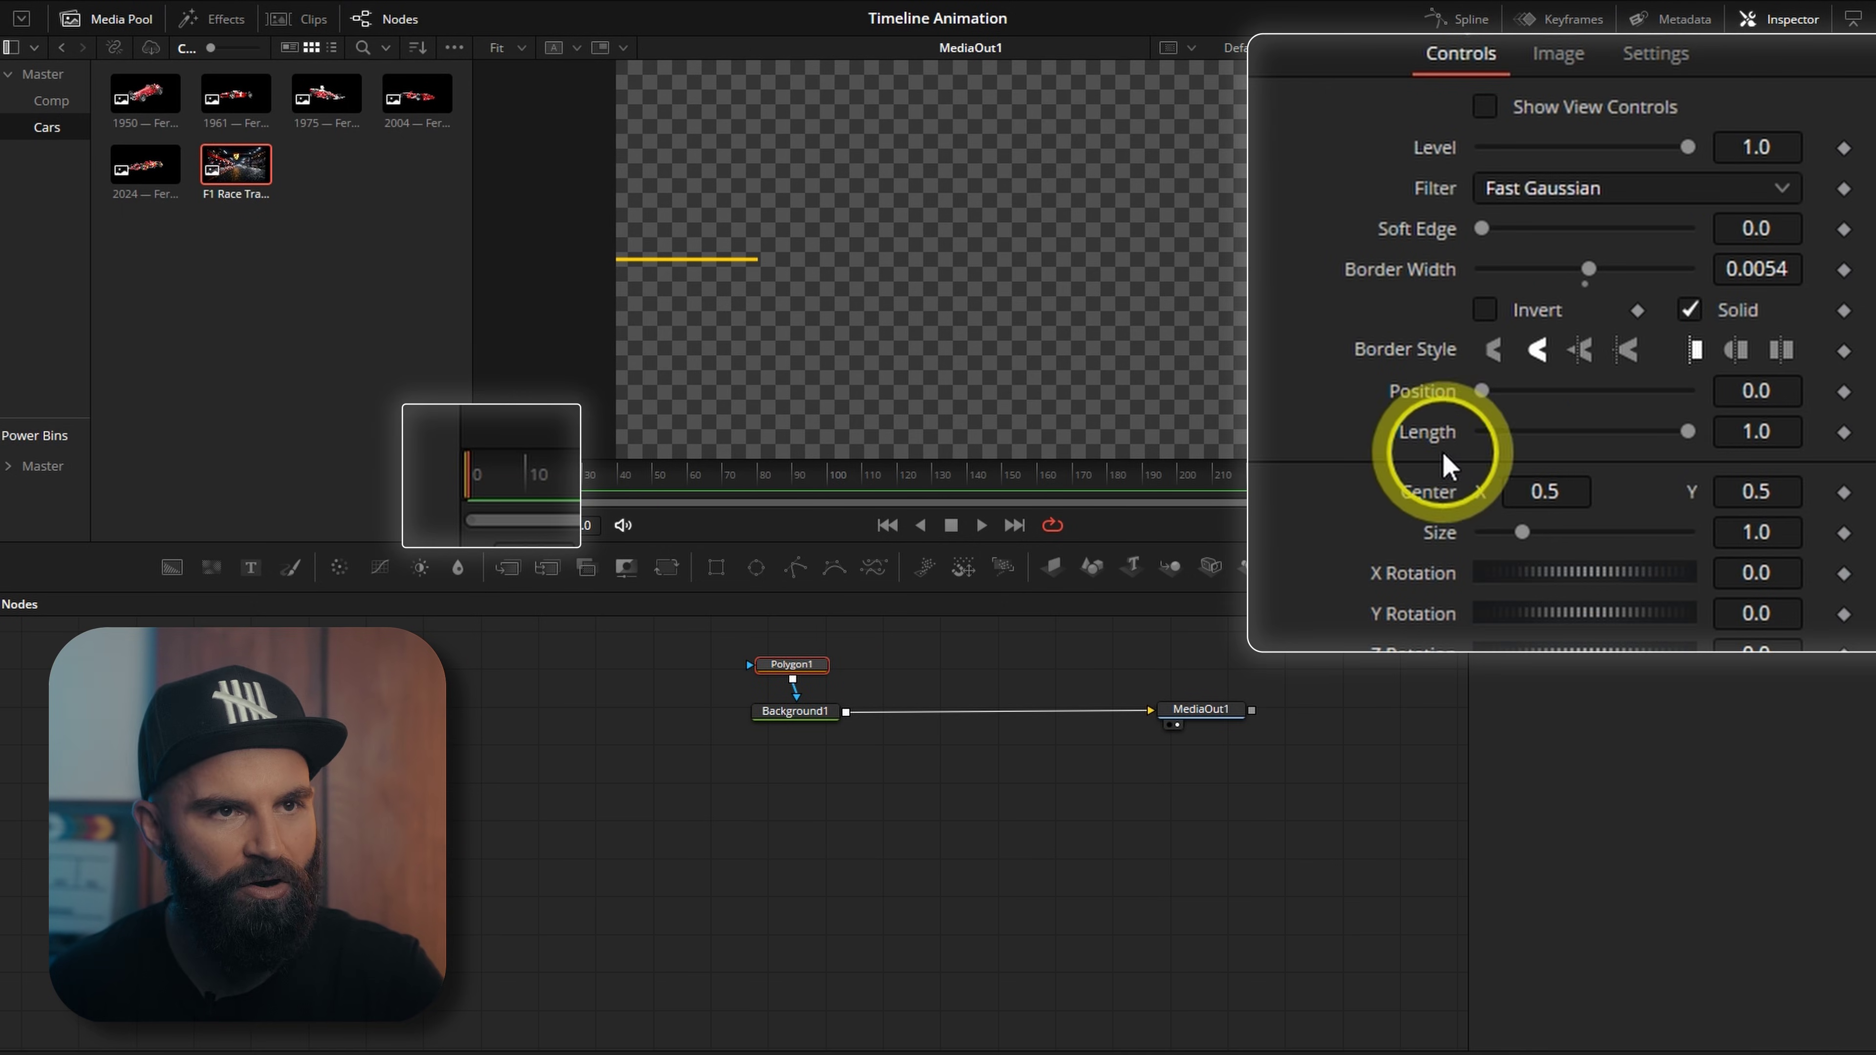
pyautogui.click(1844, 433)
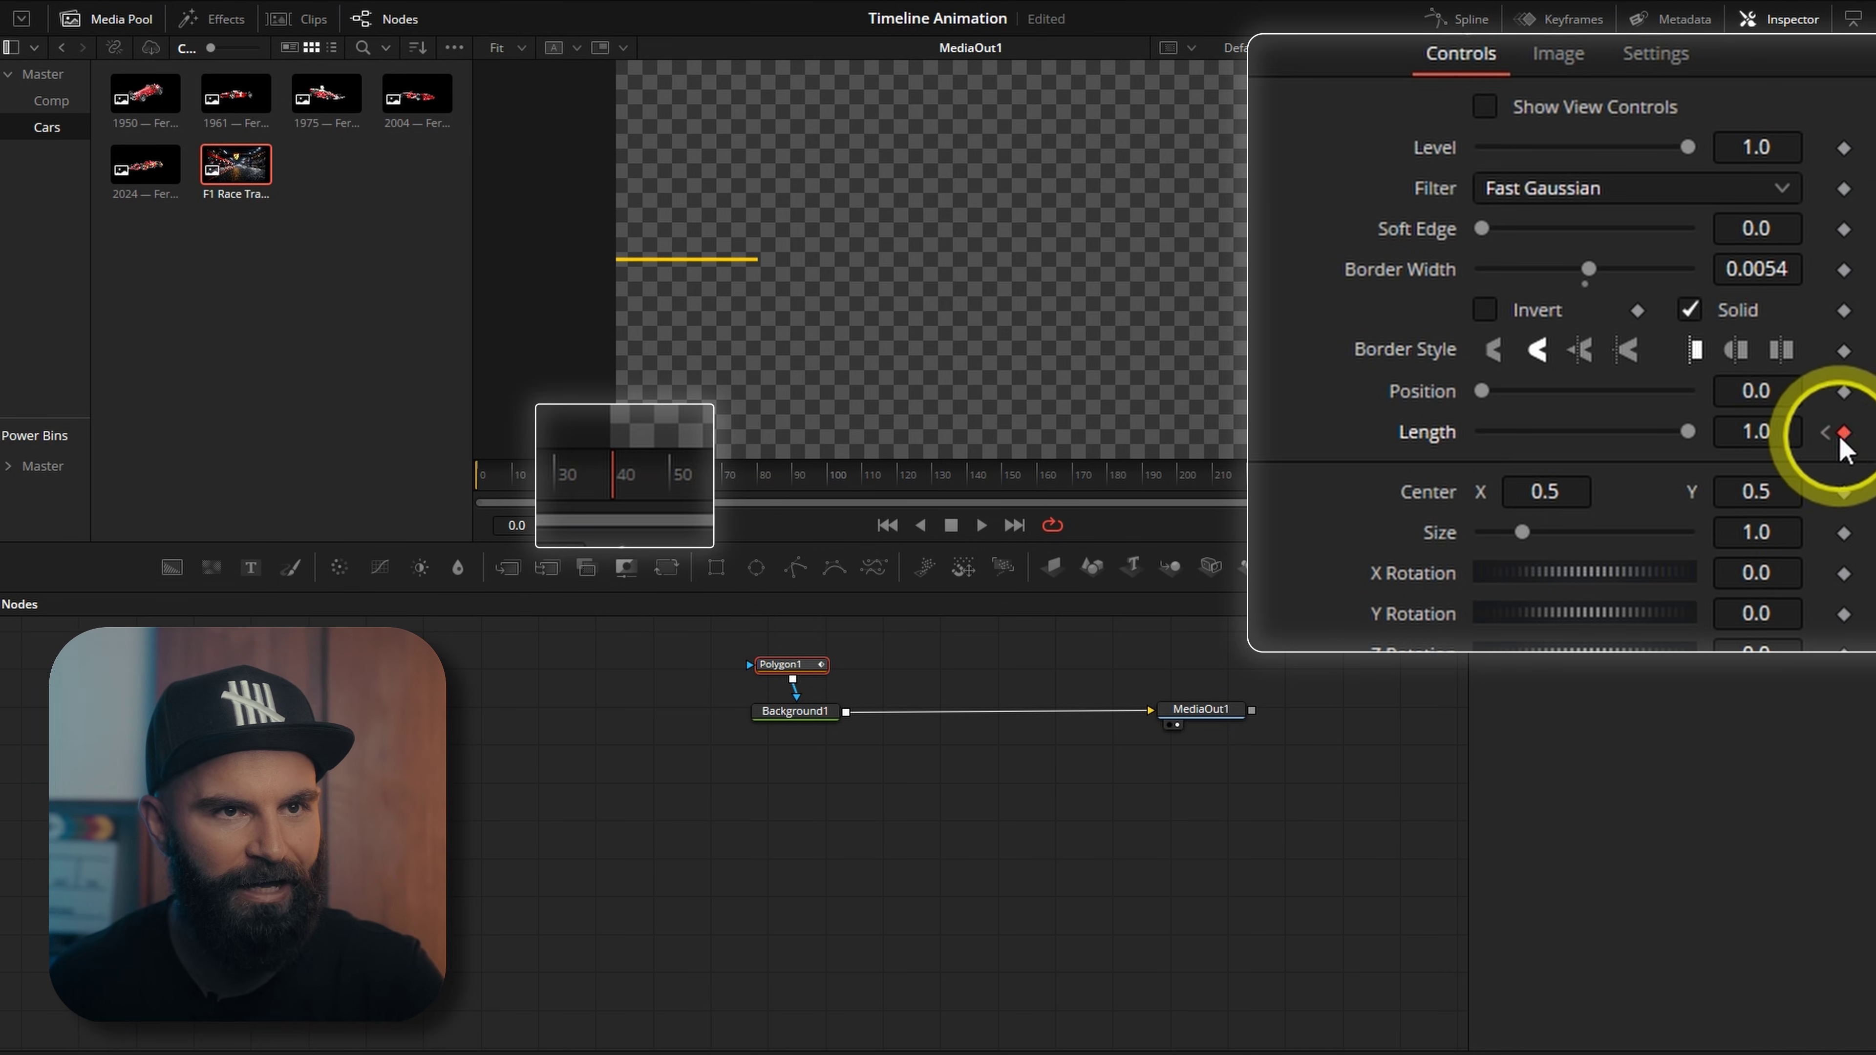
pyautogui.moveTo(1689, 432); pyautogui.dragTo(1474, 437)
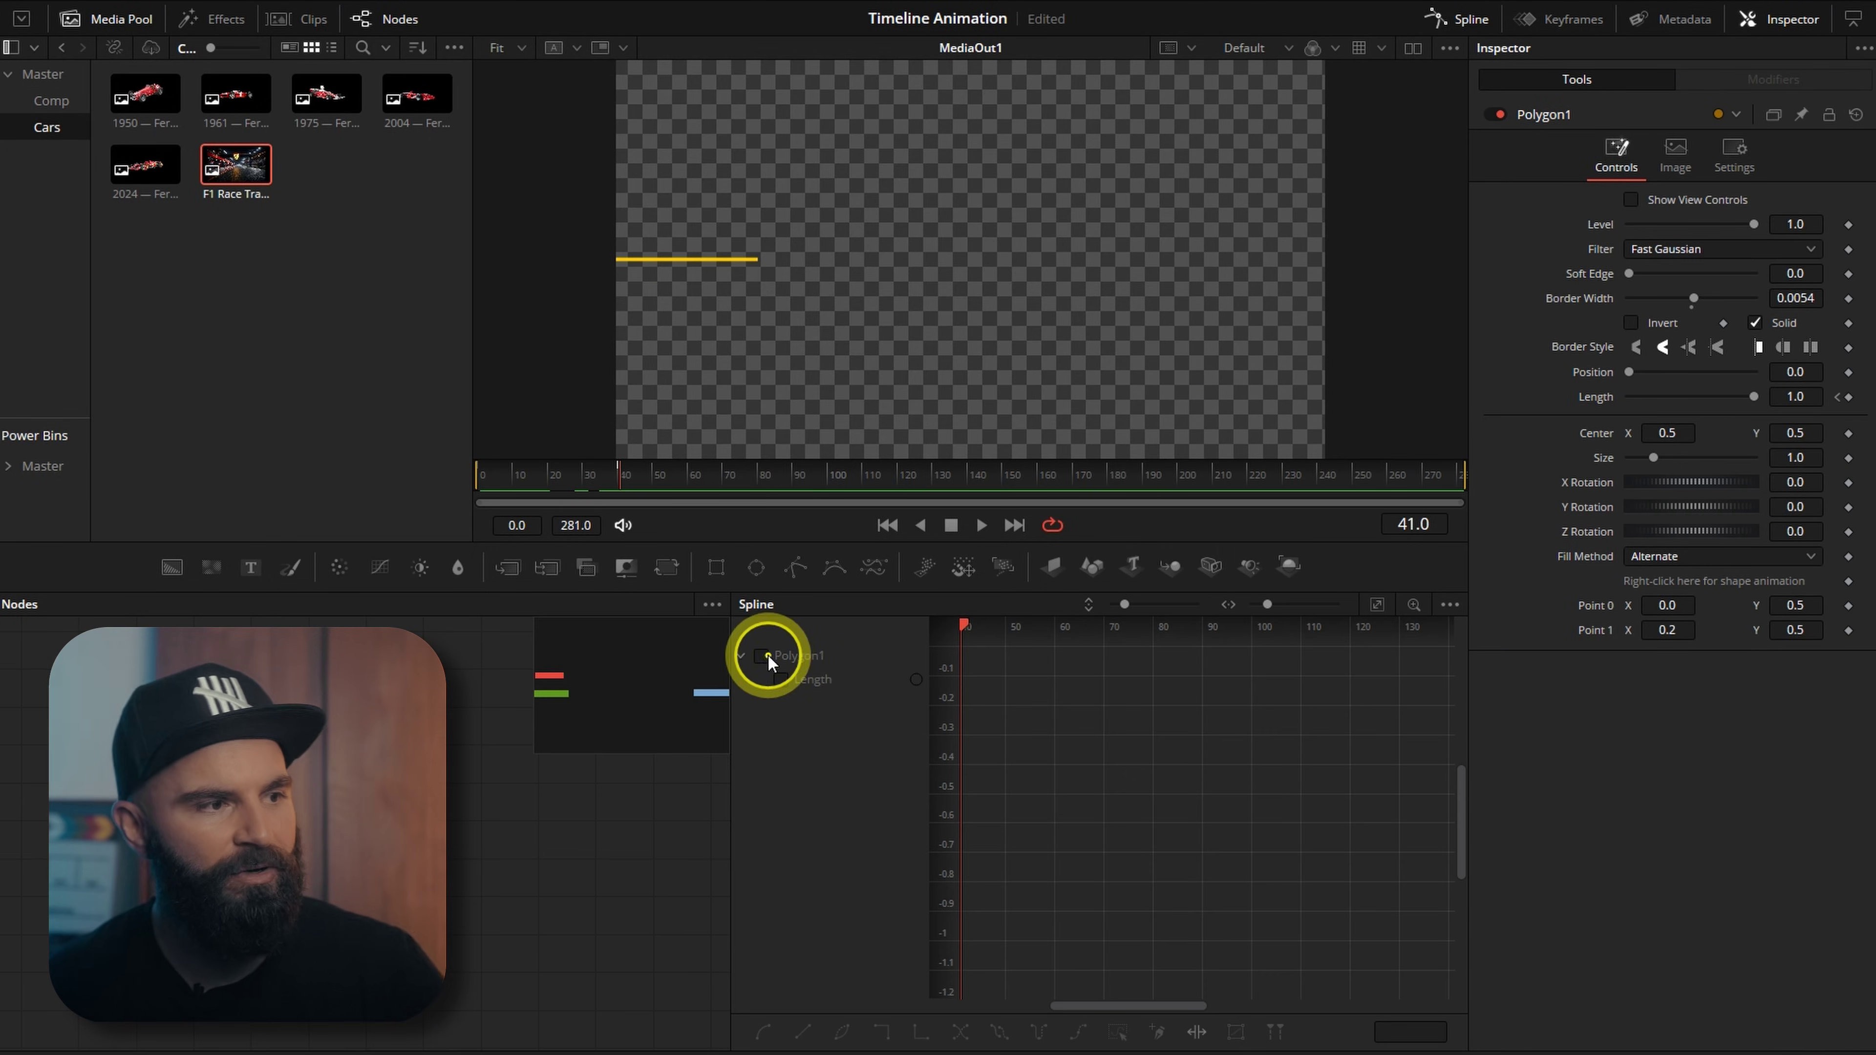
# Step: Smooth Polygon1's Length curve in the spline editor and extend the last keyframe's handle back toward the start for a long ease-out
pyautogui.click(765, 654)
pyautogui.press('s')
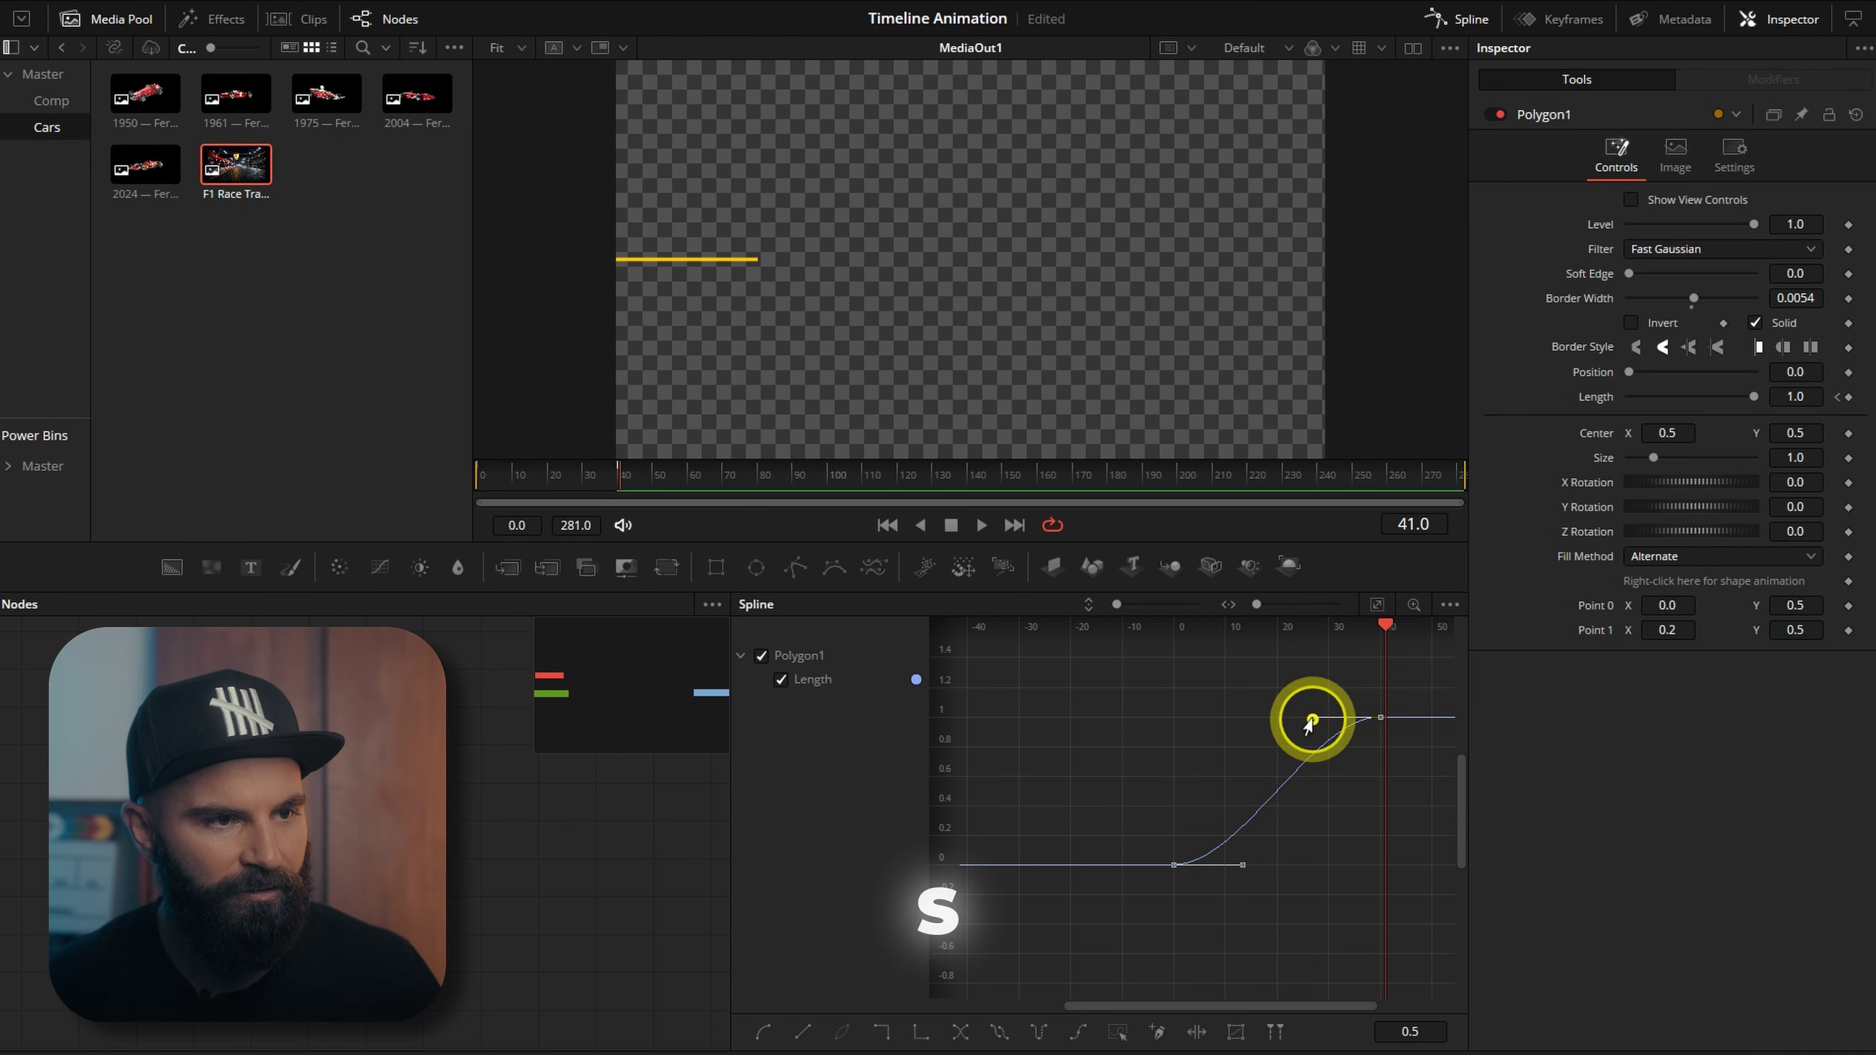
pyautogui.moveTo(1310, 720); pyautogui.dragTo(1179, 718)
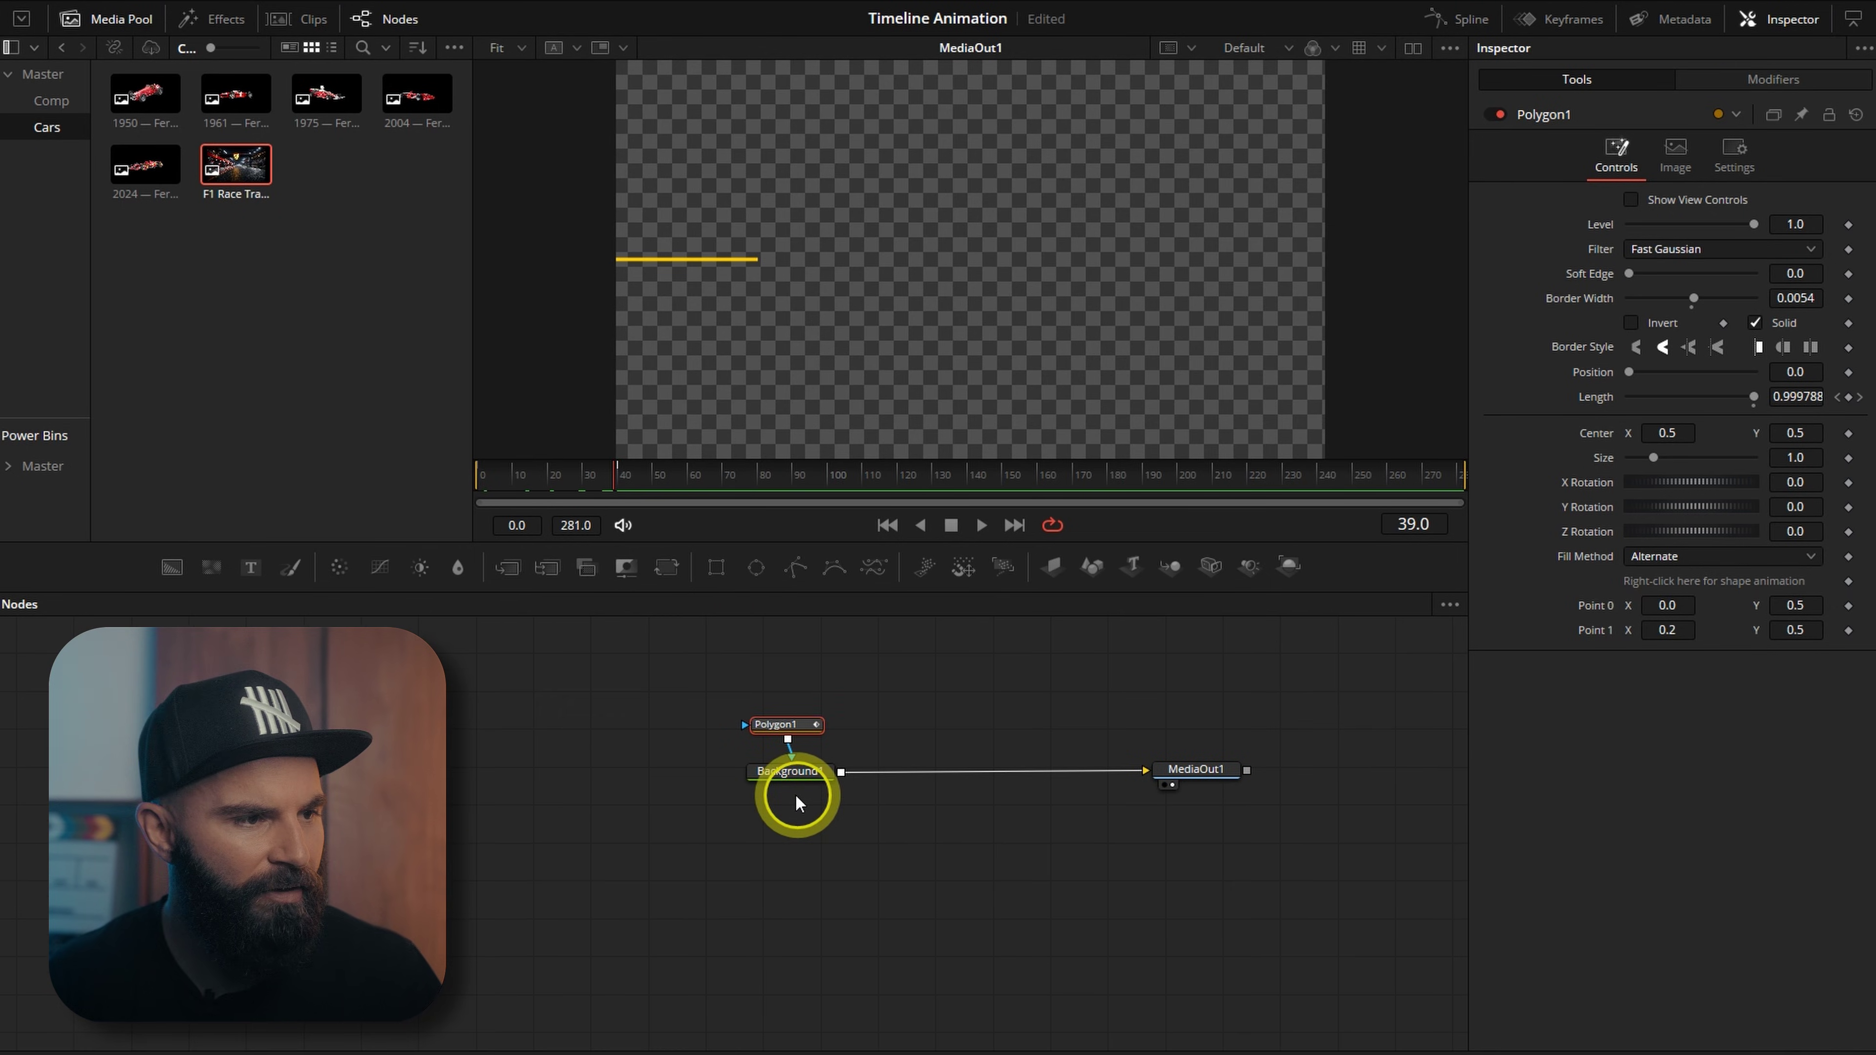
# Step: Insert a Merge node after Background1 and connect a new Background node to its foreground input
pyautogui.moveTo(505, 571); pyautogui.dragTo(906, 770)
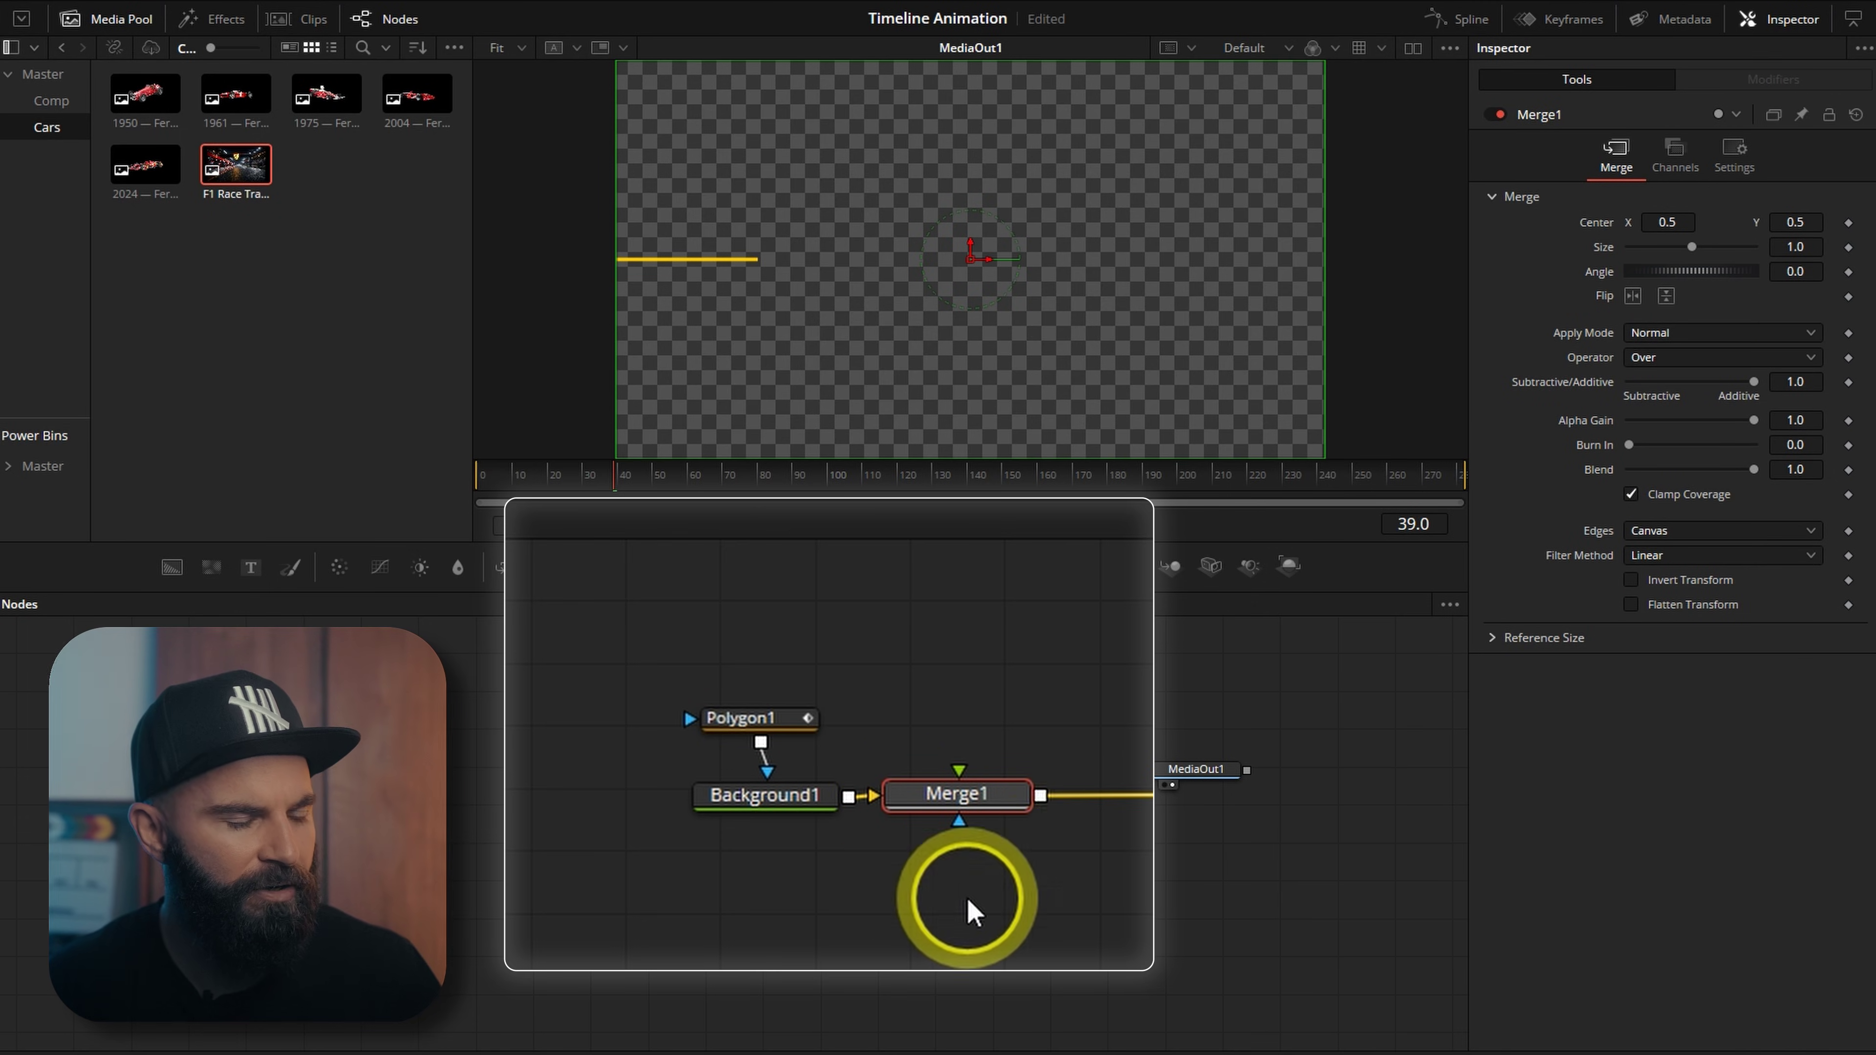
pyautogui.moveTo(172, 569); pyautogui.dragTo(913, 849)
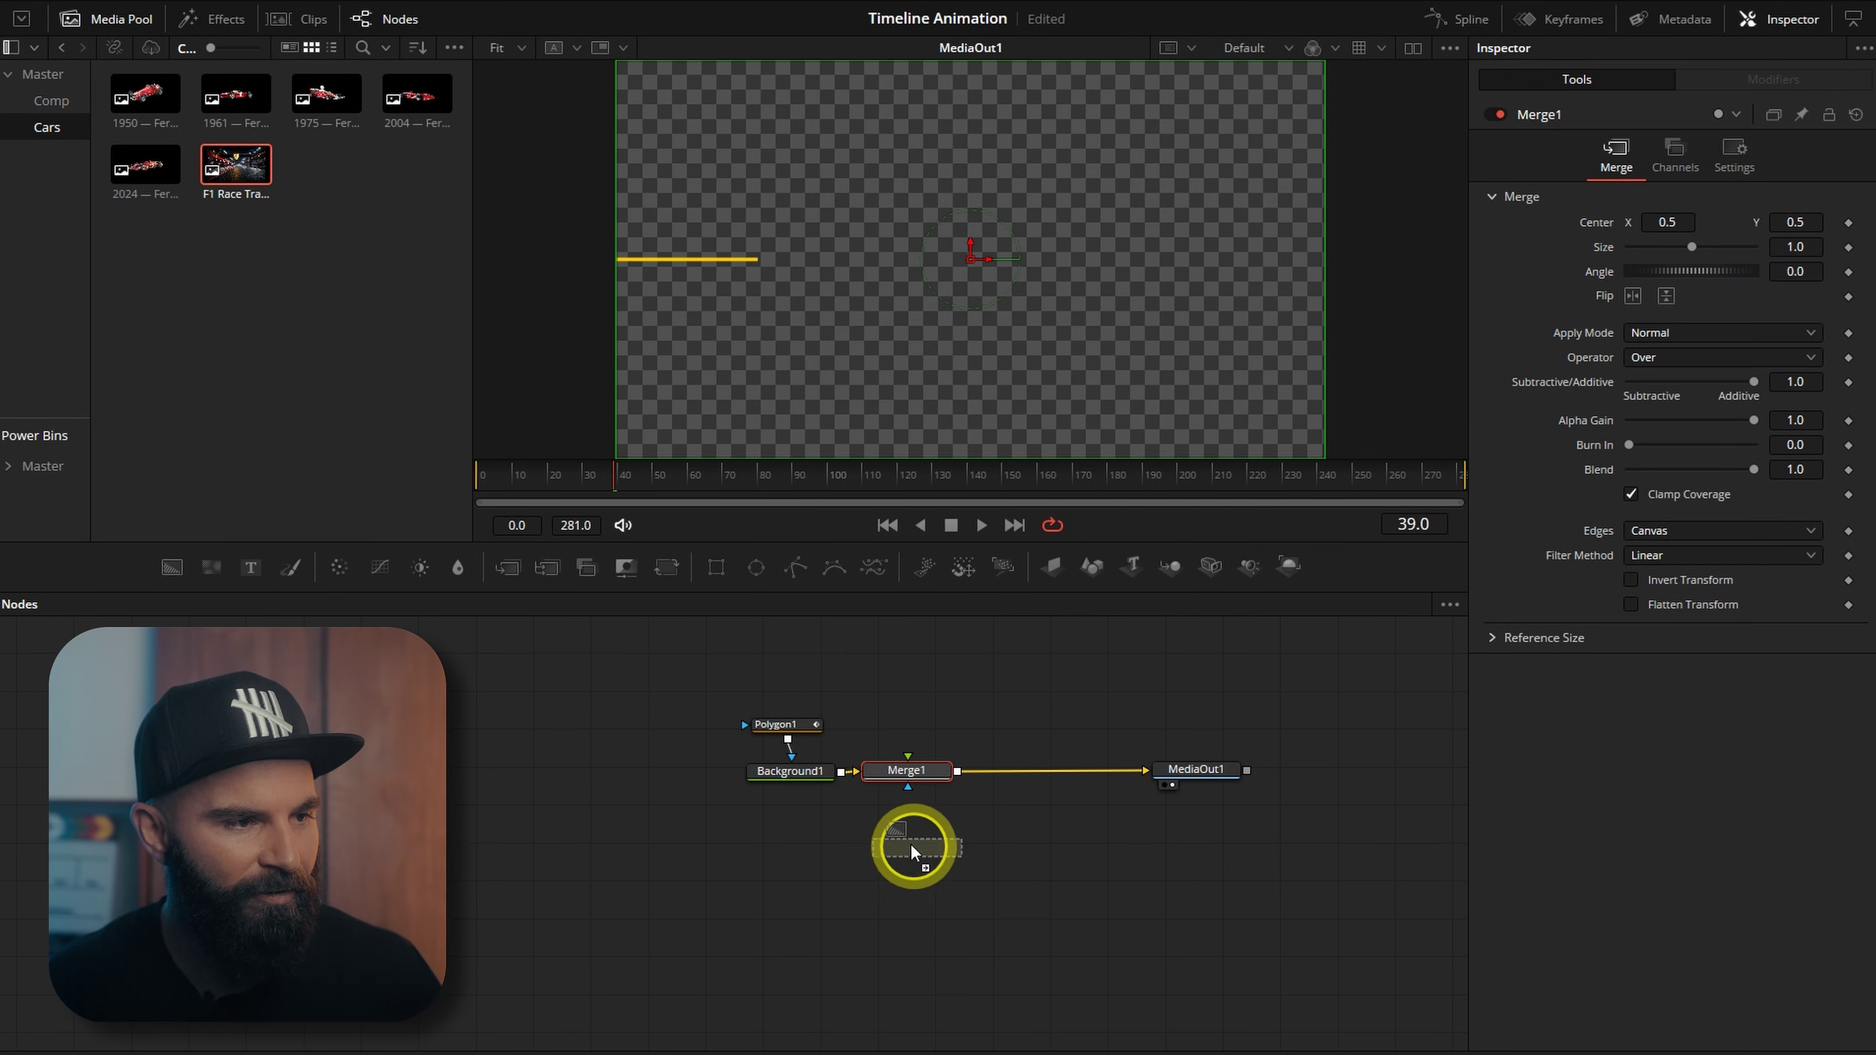
pyautogui.moveTo(901, 718); pyautogui.dragTo(902, 721)
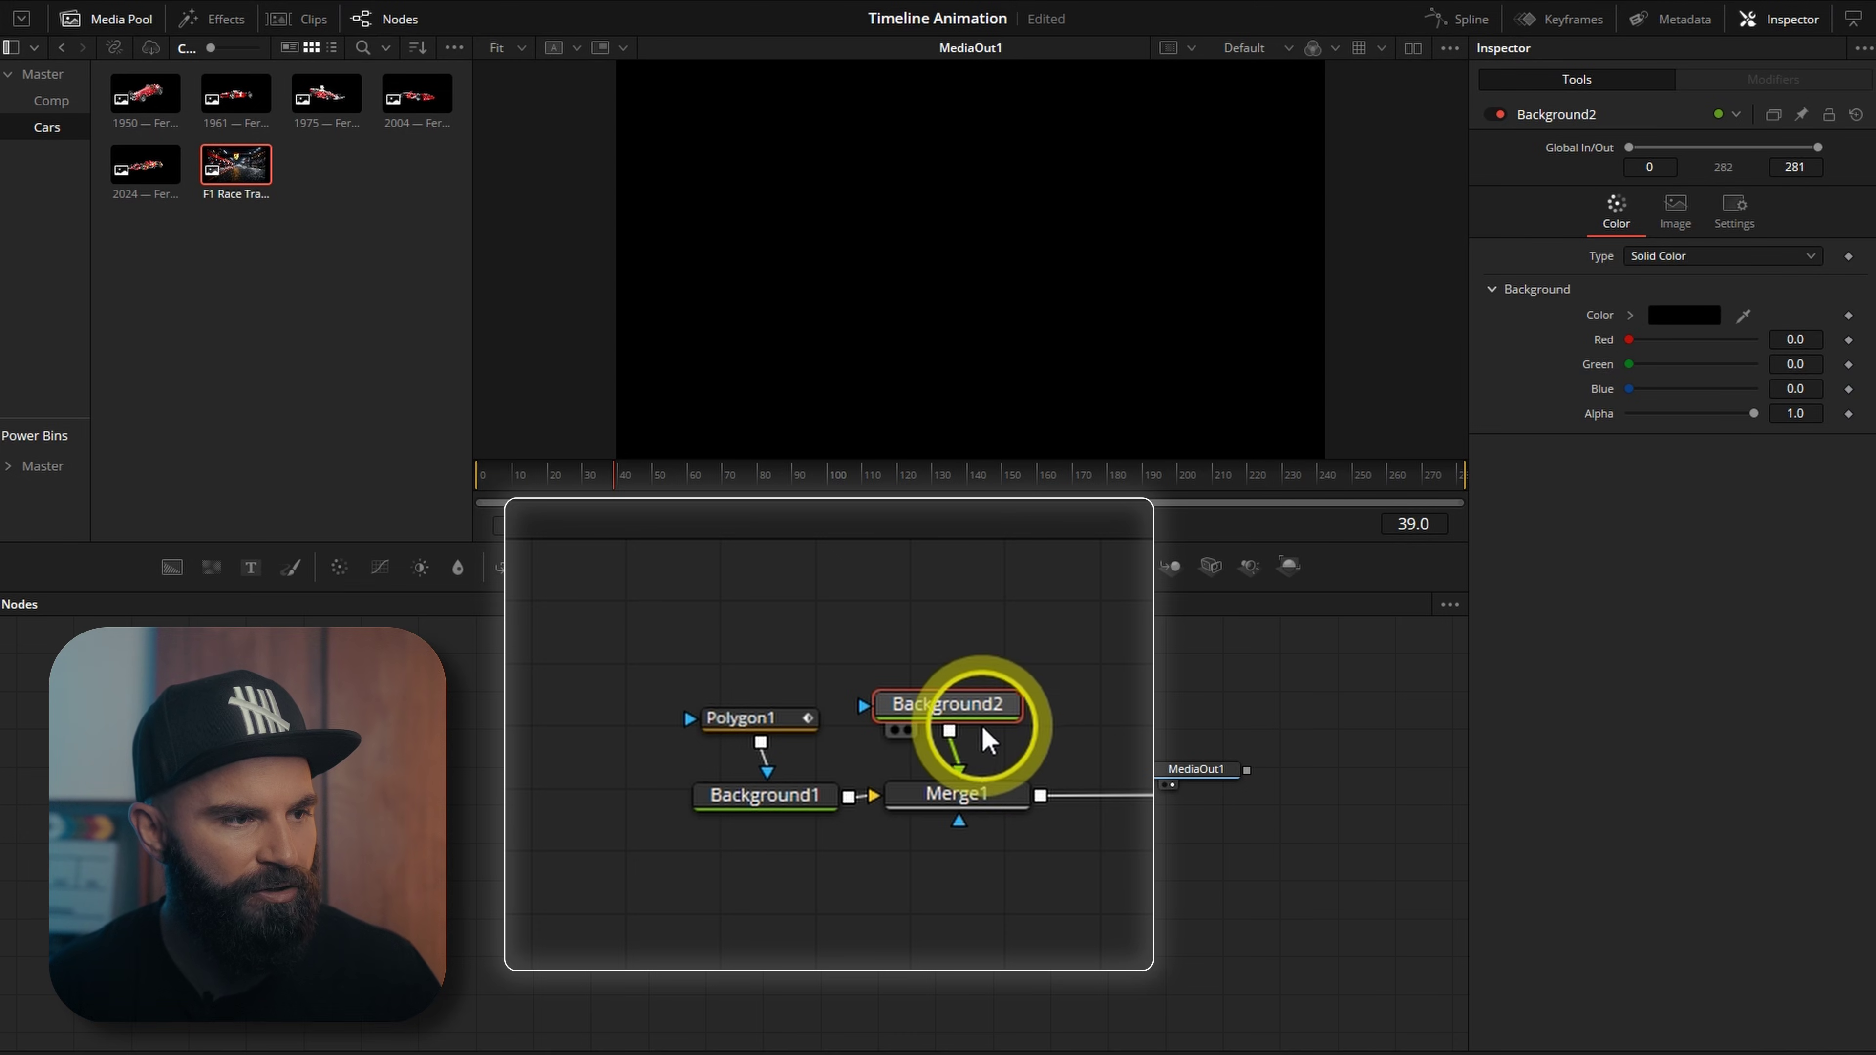
# Step: Set the Background2 color to white
pyautogui.click(1559, 296)
pyautogui.click(892, 529)
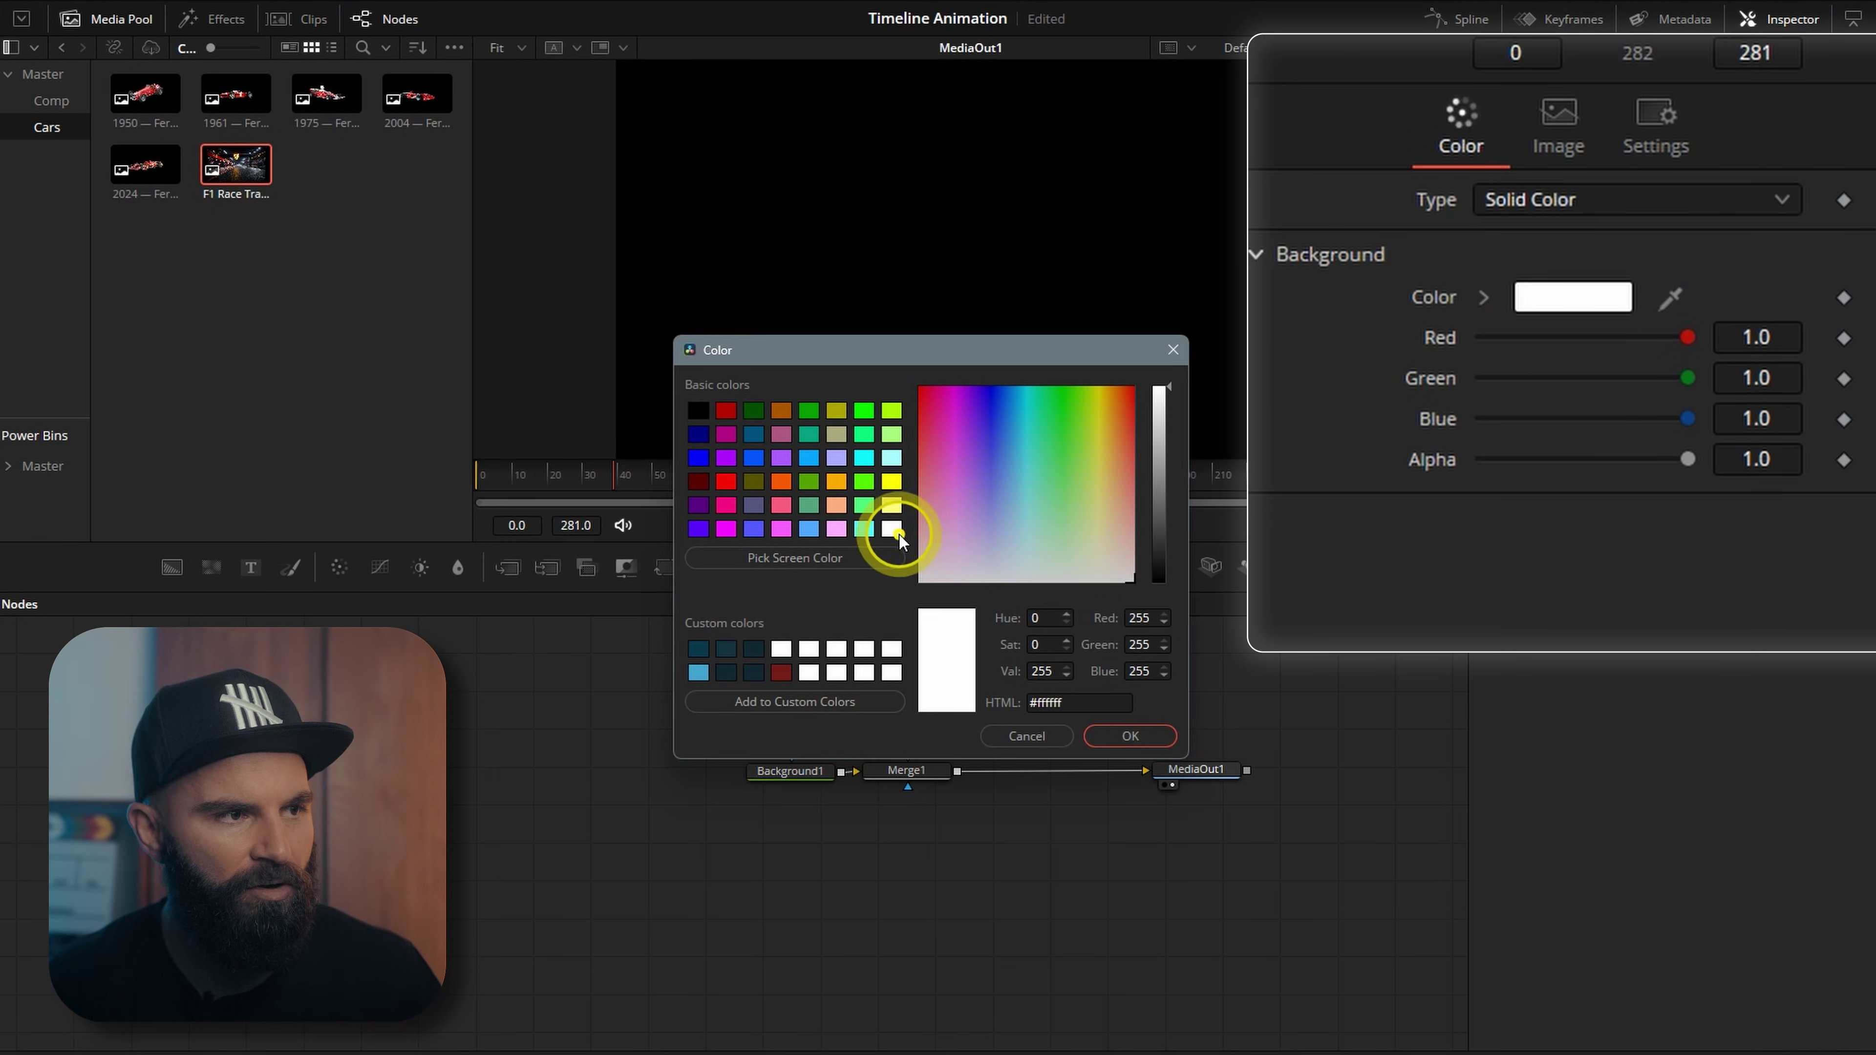
pyautogui.click(1130, 737)
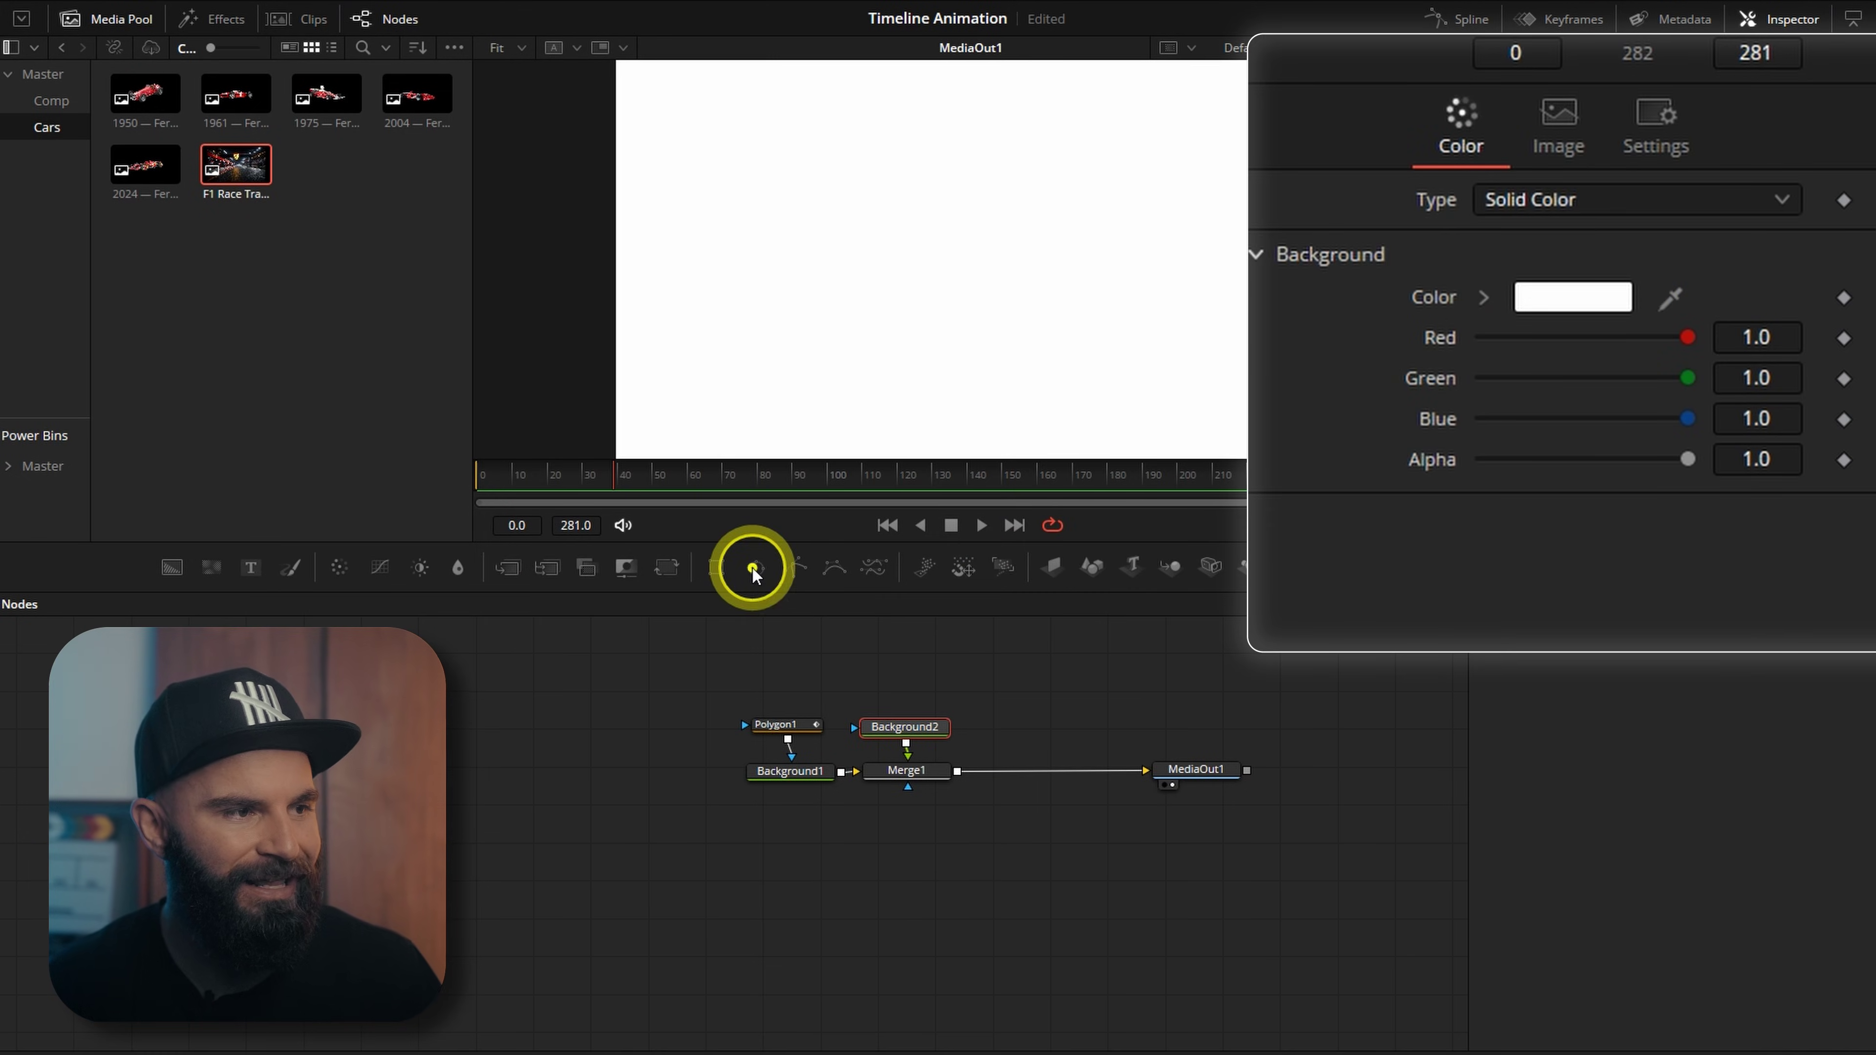
# Step: Mask Background2 with an Ellipse and turn it into an outline by disabling Solid and setting border width to 0.0073
pyautogui.click(753, 573)
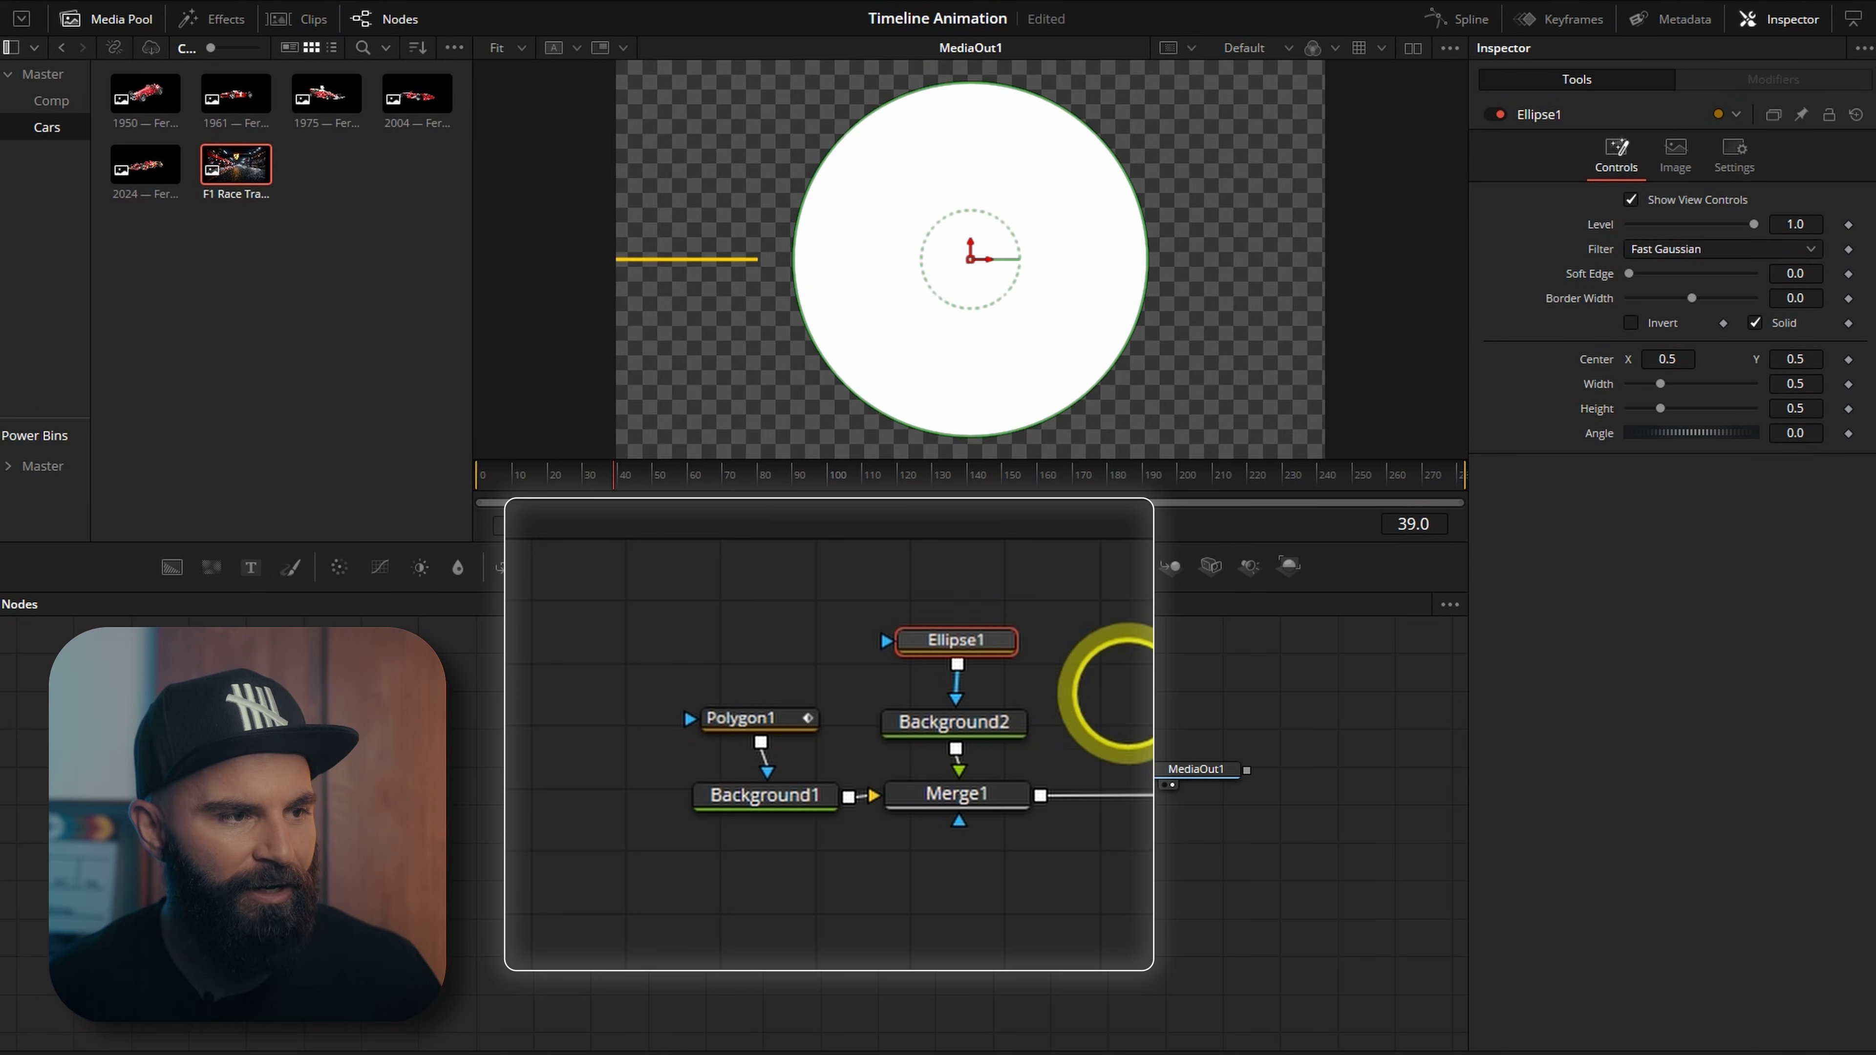
pyautogui.click(1756, 323)
pyautogui.click(1795, 298)
pyautogui.moveTo(1801, 166); pyautogui.dragTo(1862, 167)
# Step: Link the ellipse's Width to Height with an expression, then set the height to 0.04 and the border width to 0.0054
pyautogui.rightClick(1425, 437)
pyautogui.click(1535, 804)
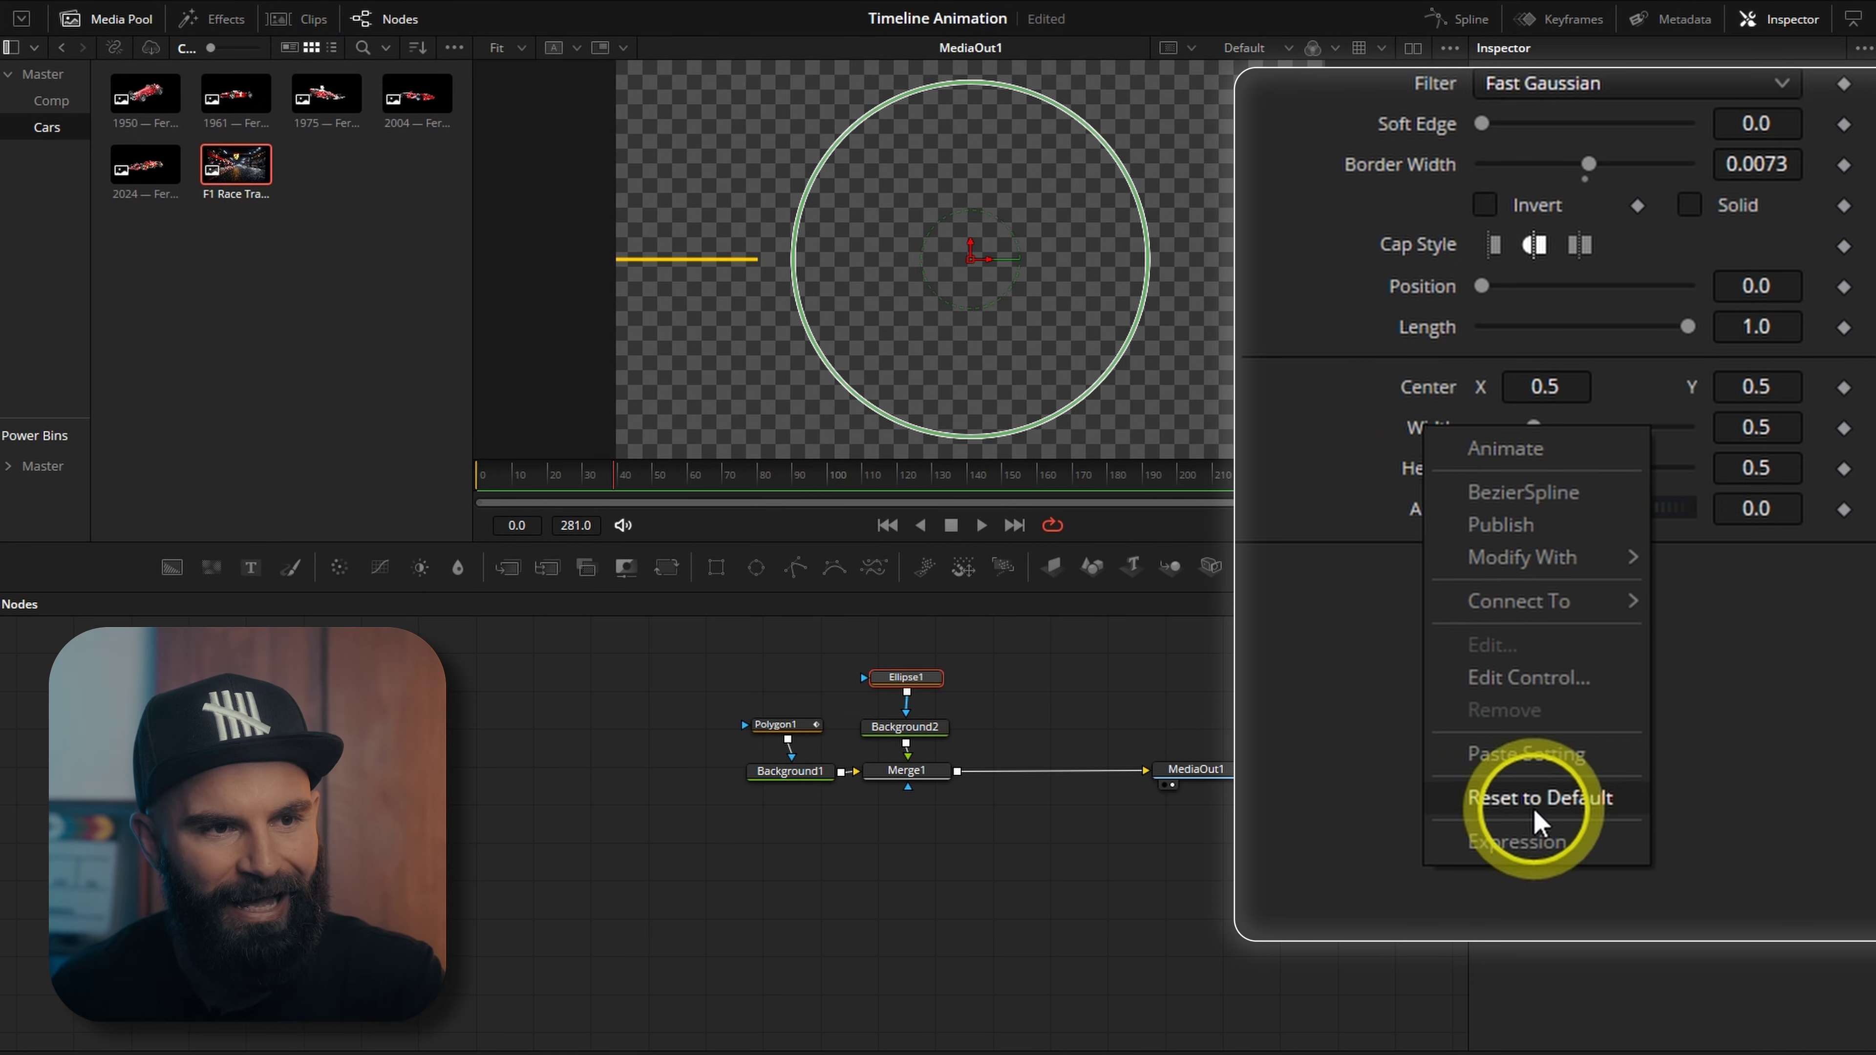
pyautogui.moveTo(1490, 473); pyautogui.dragTo(1499, 517)
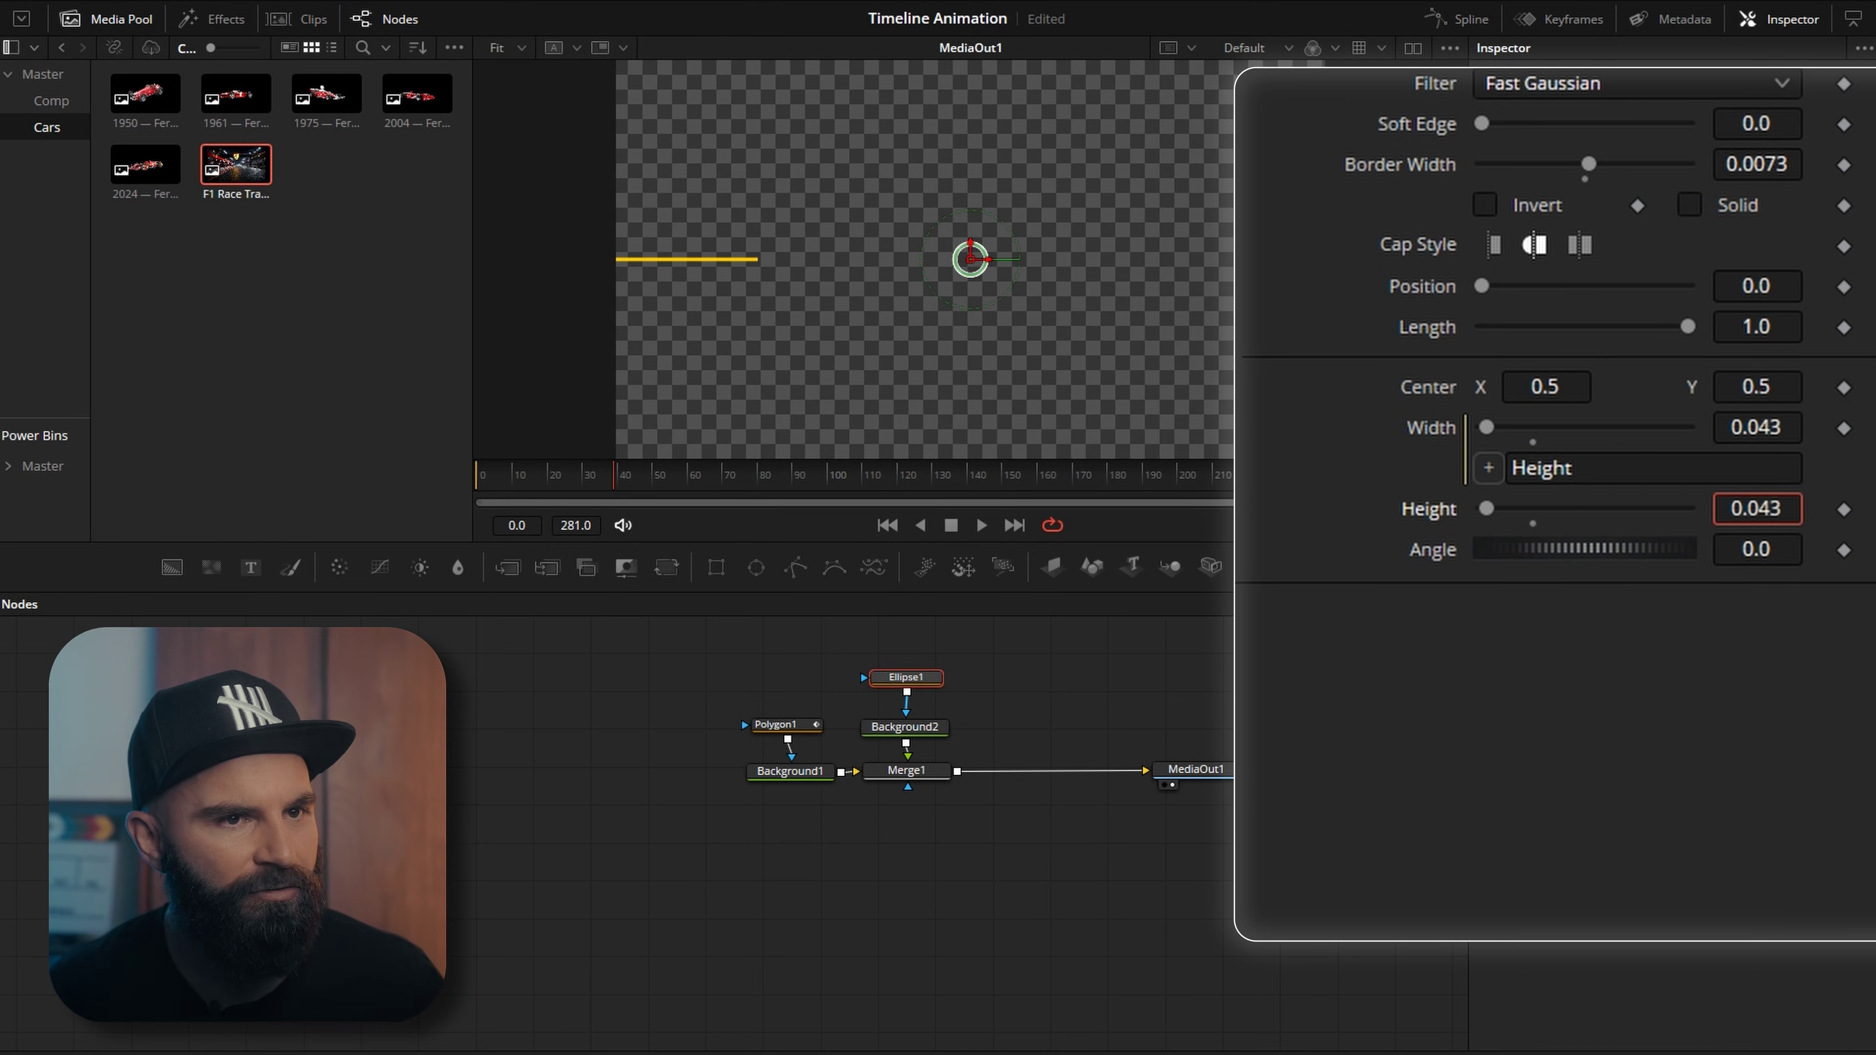
pyautogui.moveTo(1755, 164)
pyautogui.mouseDown()
pyautogui.moveTo(1696, 166)
pyautogui.moveTo(1719, 168)
pyautogui.mouseUp()
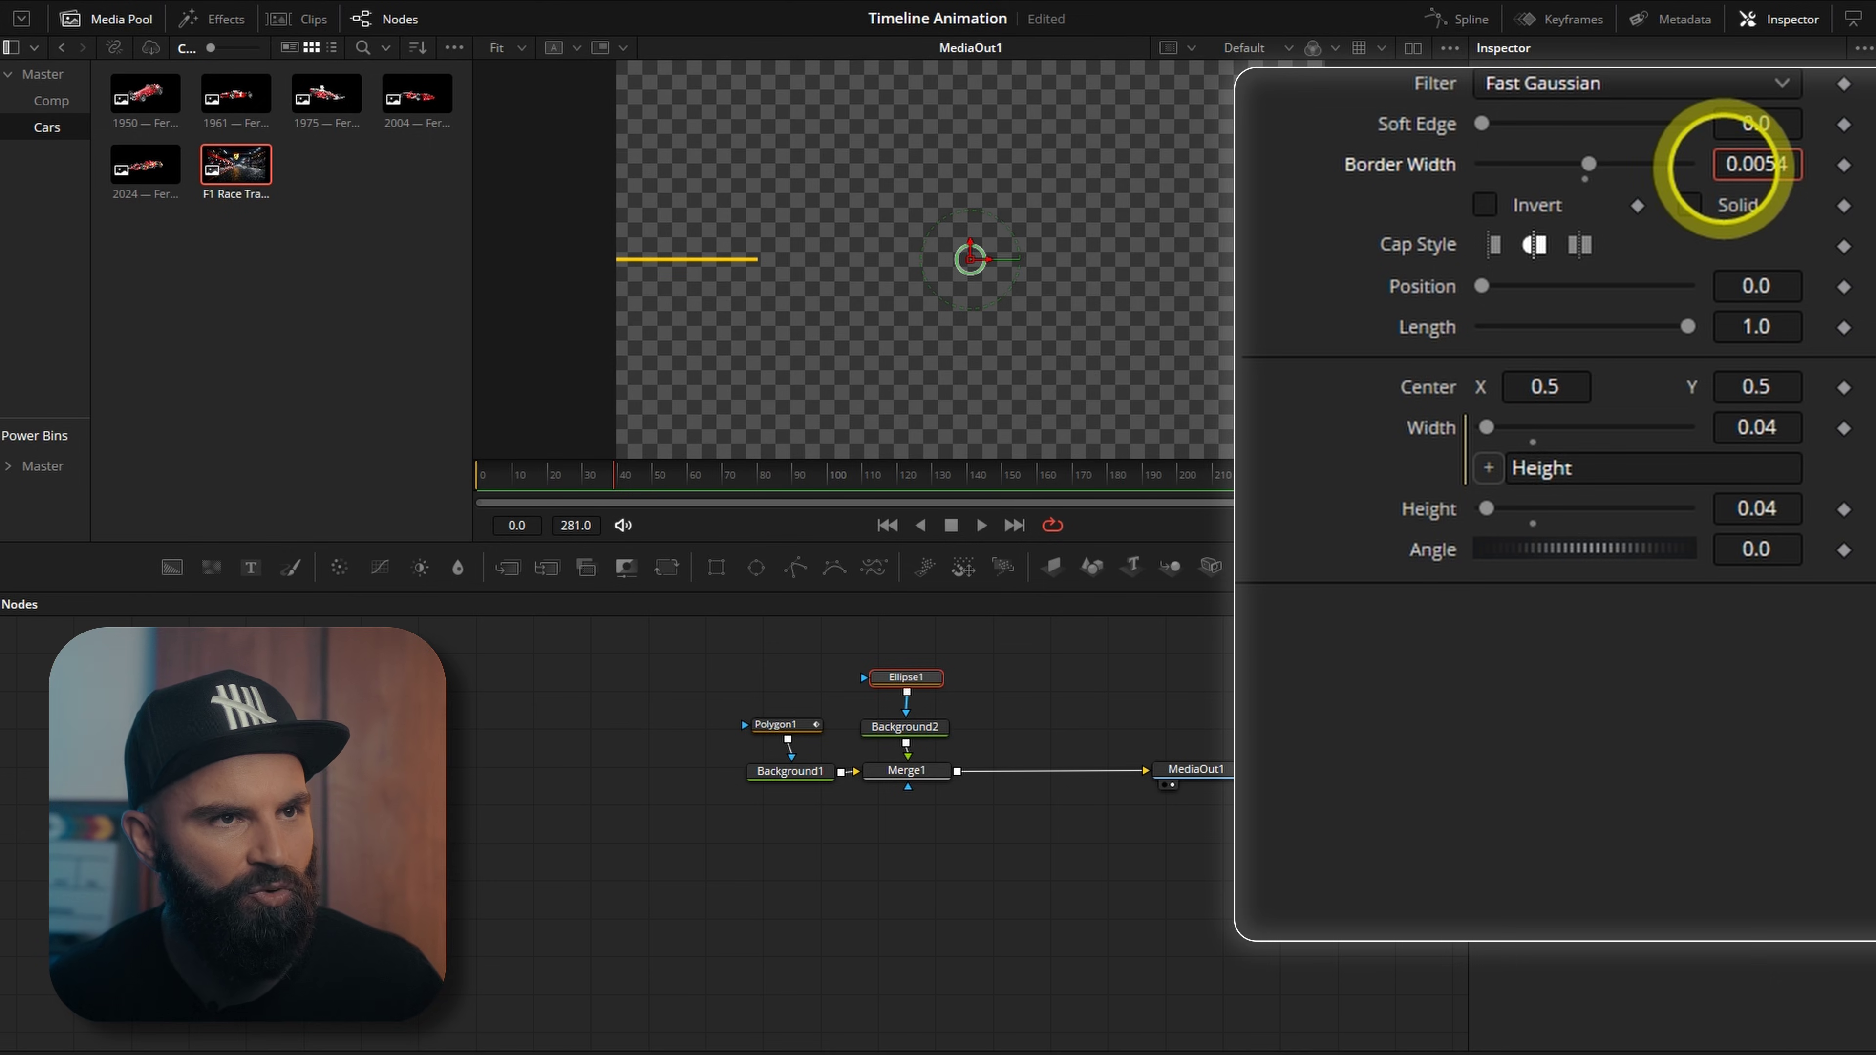
# Step: Move the circle to the end of the yellow line at Center X 0.221 and set its border width to 0.0044
pyautogui.moveTo(1554, 389); pyautogui.dragTo(1485, 390)
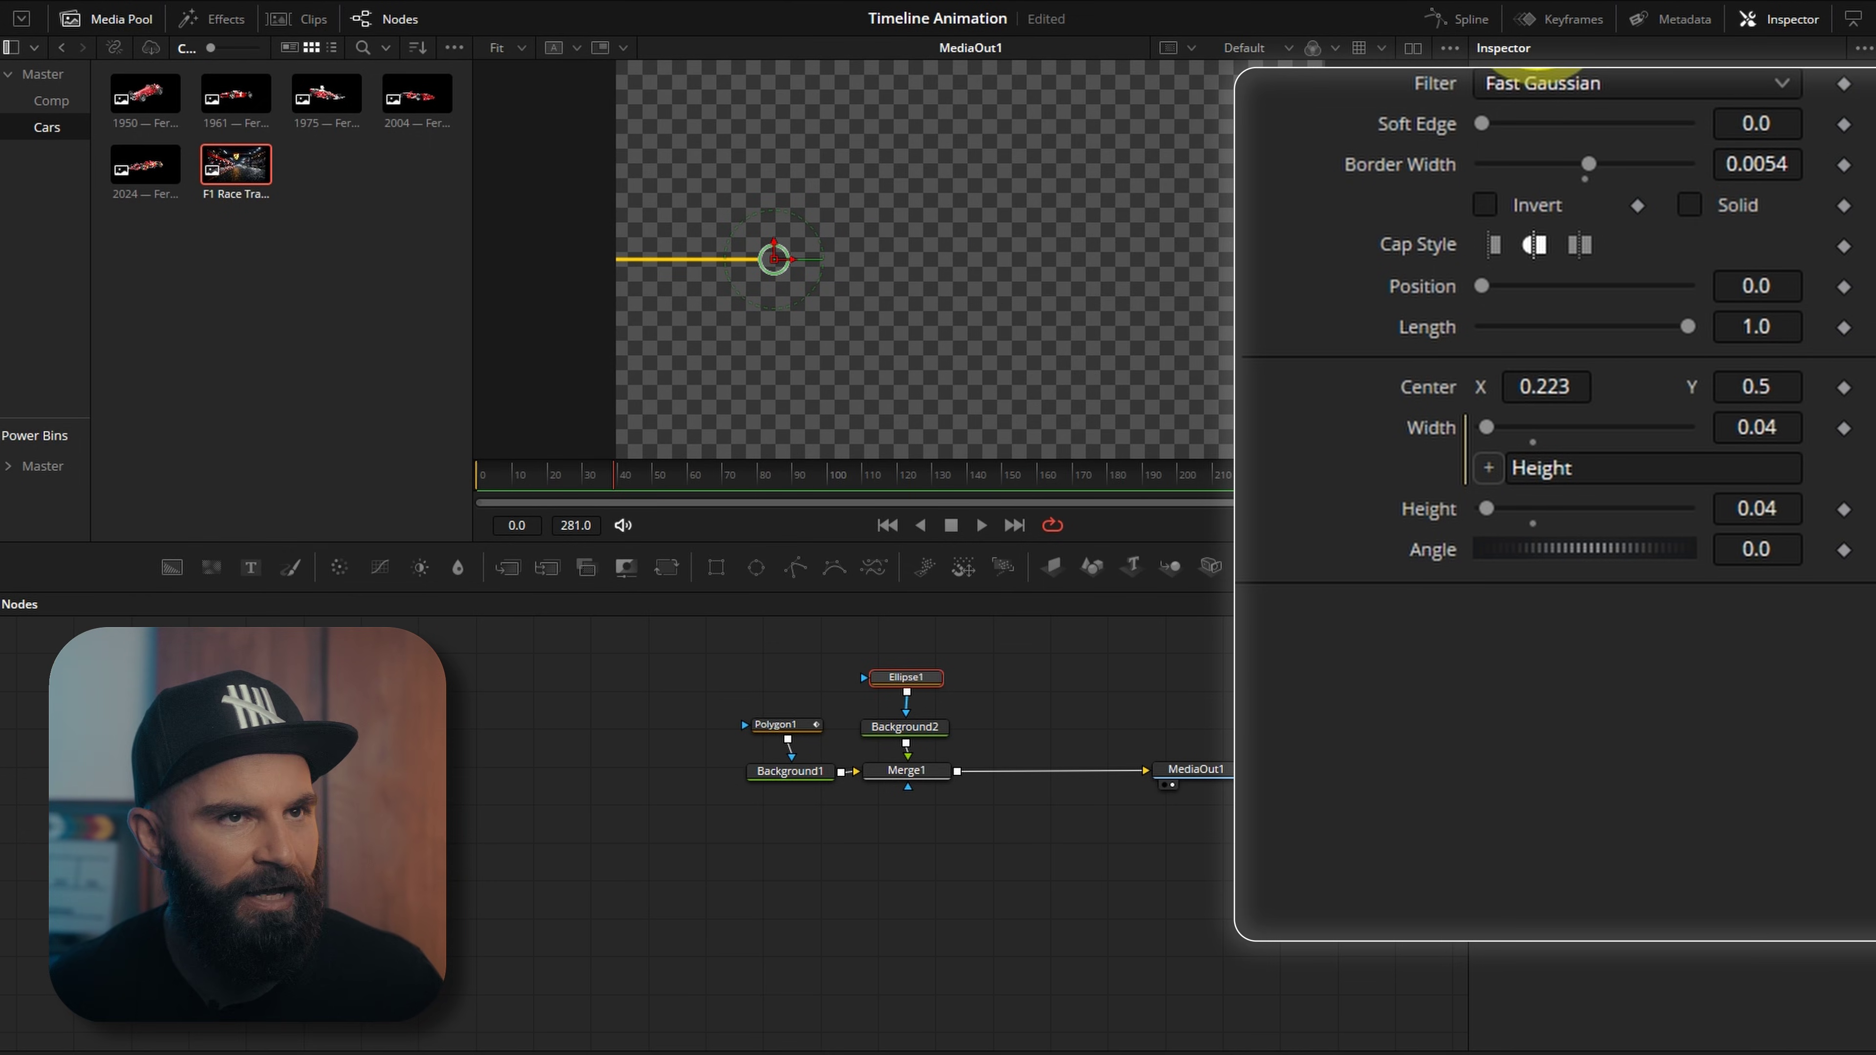
pyautogui.click(1483, 50)
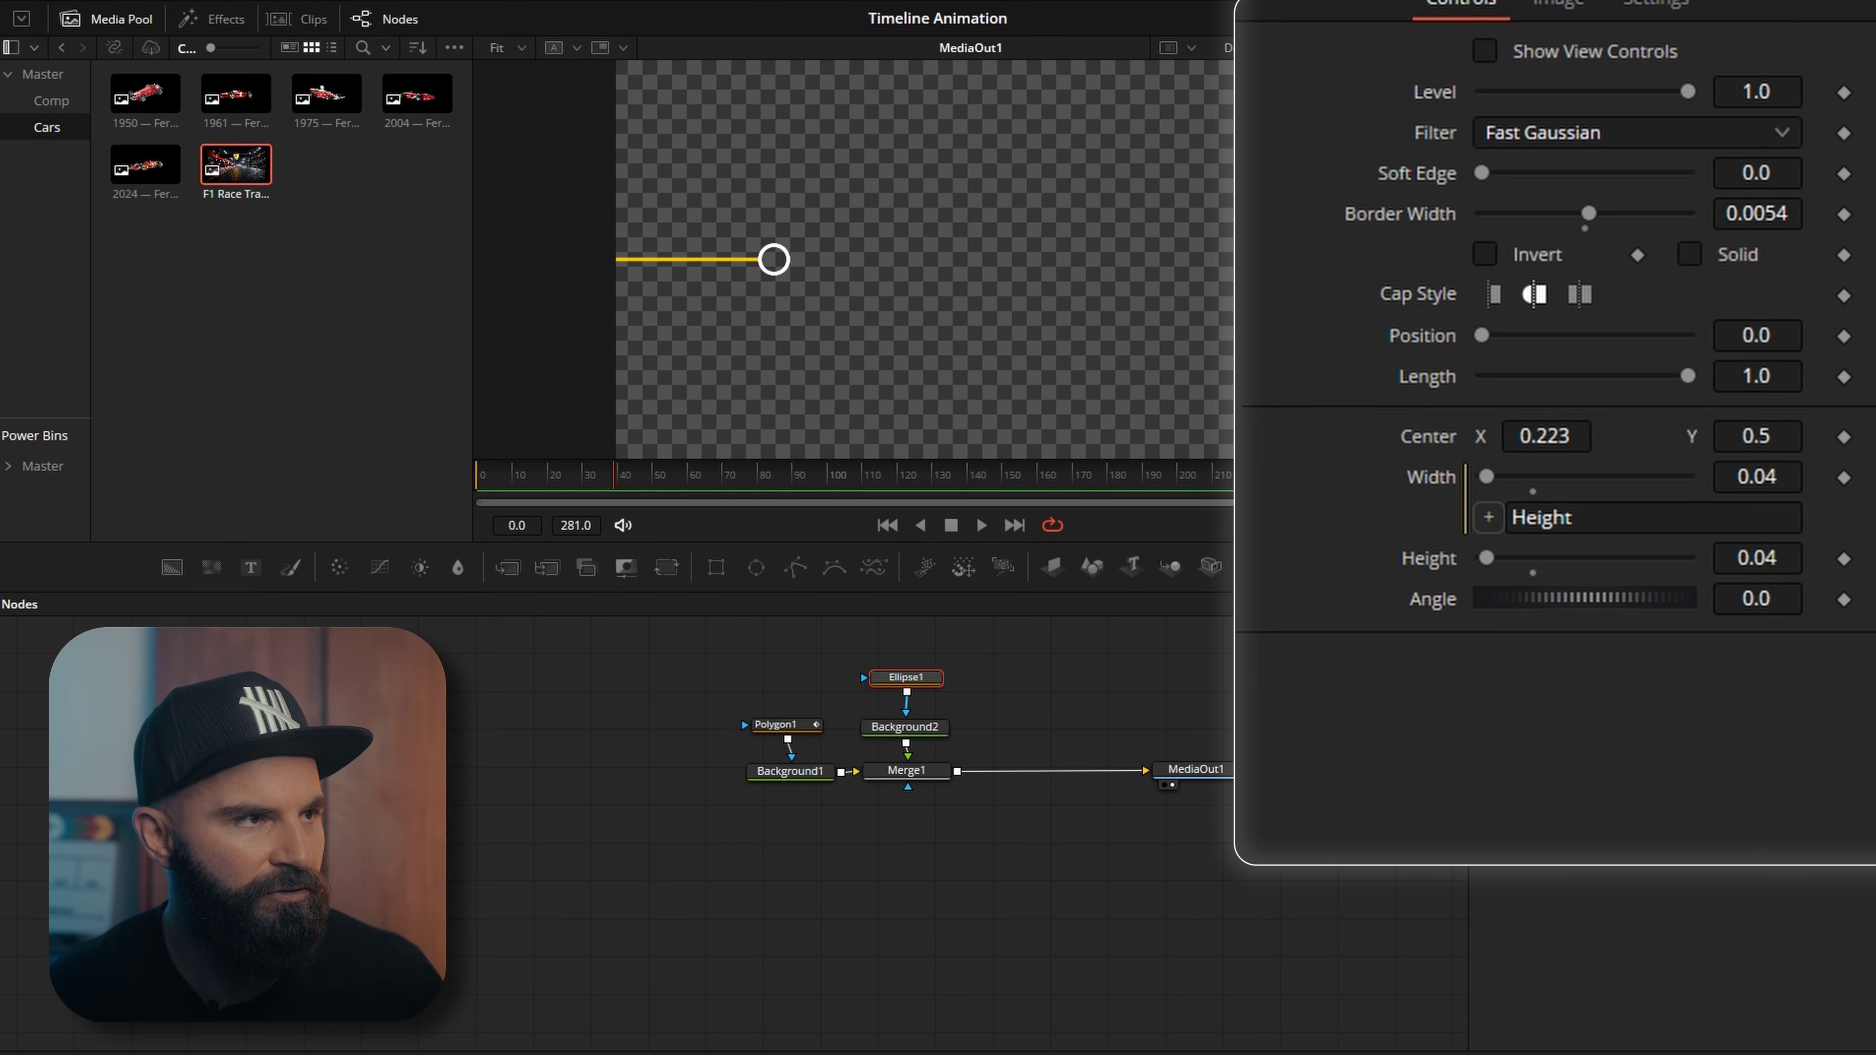
pyautogui.moveTo(1780, 210); pyautogui.dragTo(1759, 210)
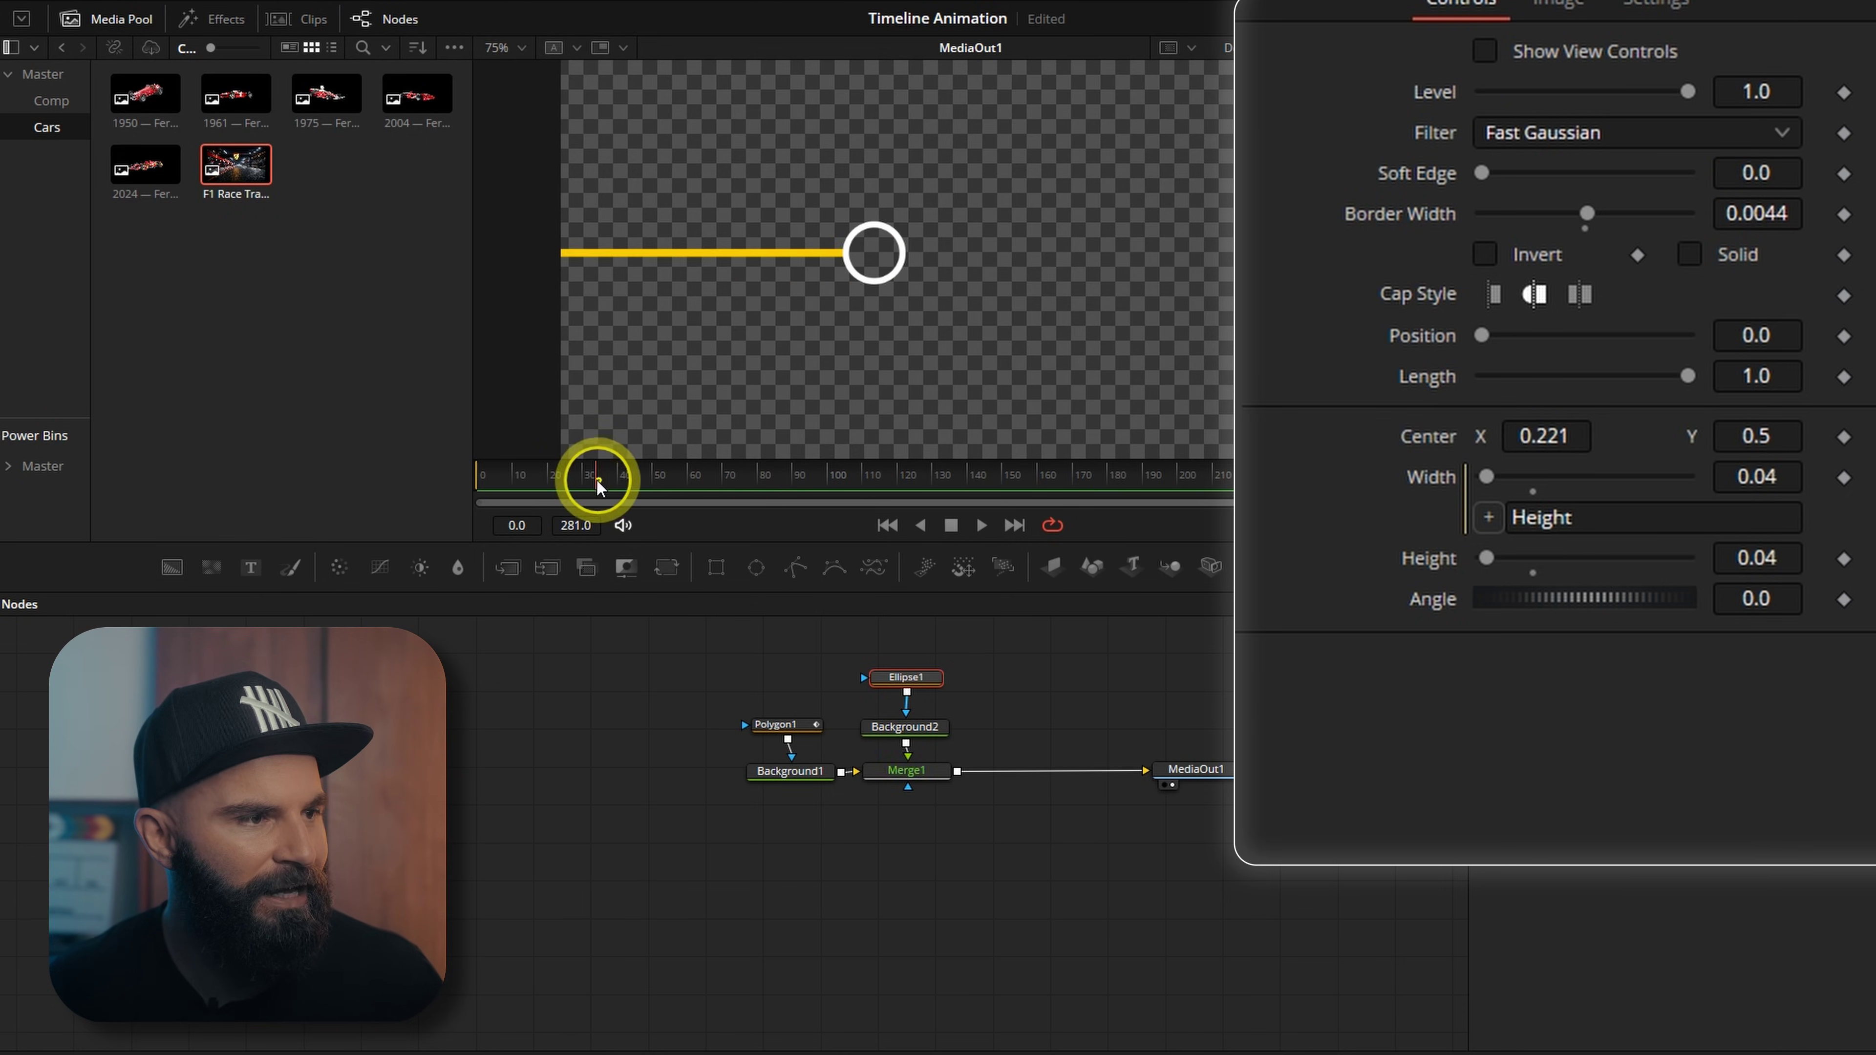
# Step: Animate Ellipse1's Height from 0 at frame 30 to 0.04 at frame 50
pyautogui.moveTo(599, 484)
pyautogui.mouseDown()
pyautogui.moveTo(446, 479)
pyautogui.moveTo(582, 479)
pyautogui.mouseUp()
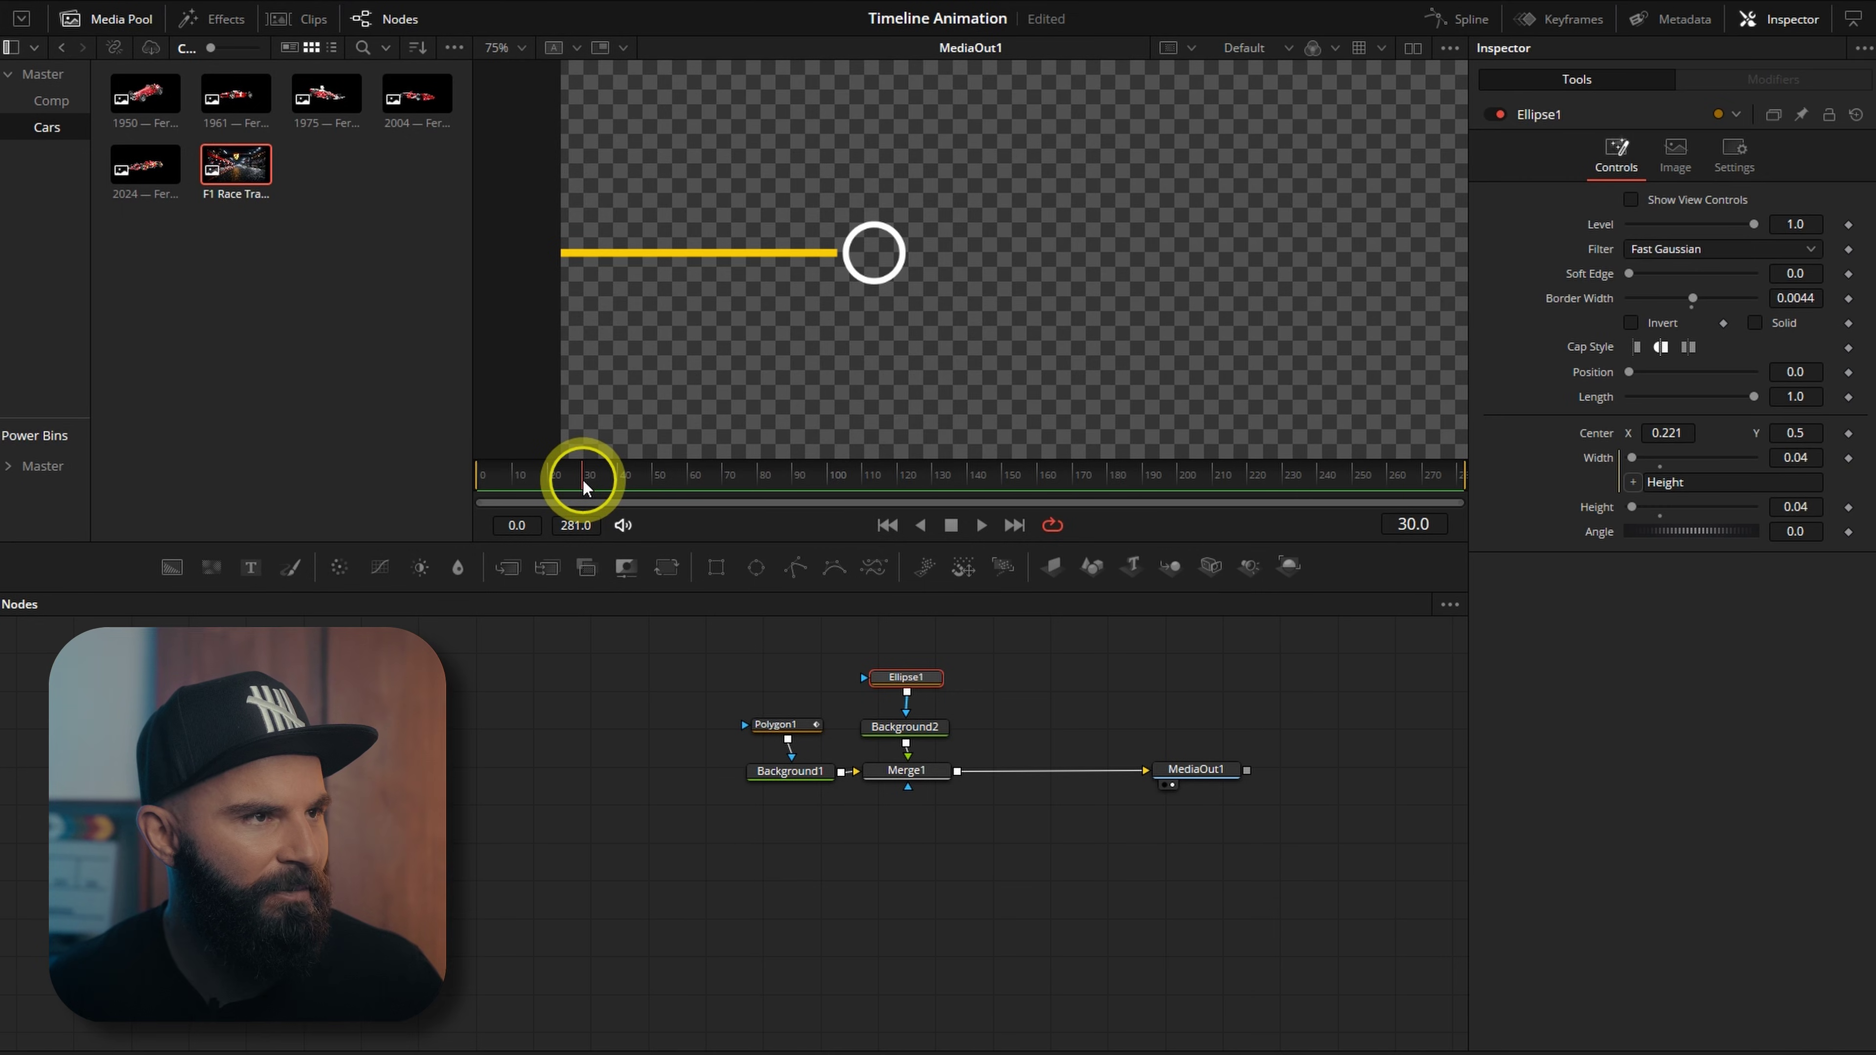
pyautogui.scroll(-2, 908, 284)
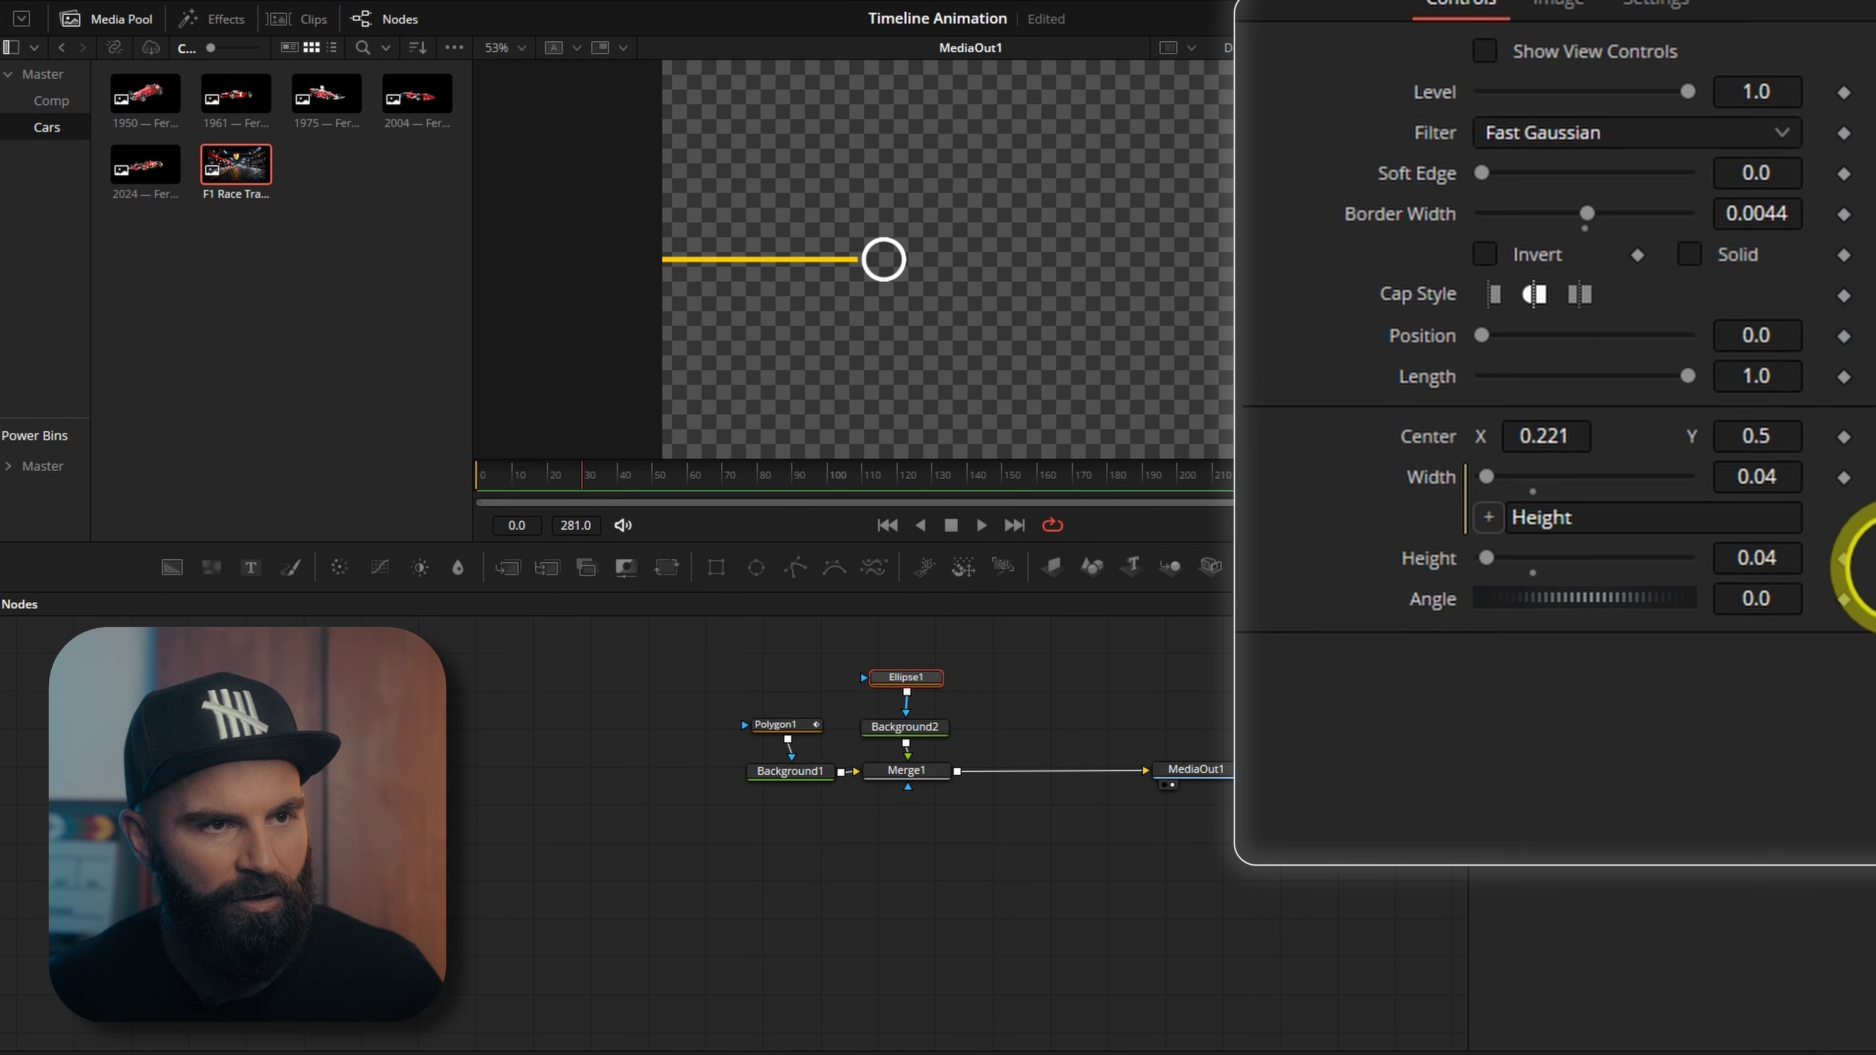
pyautogui.click(1846, 562)
pyautogui.moveTo(583, 480)
pyautogui.mouseDown()
pyautogui.moveTo(650, 474)
pyautogui.moveTo(665, 492)
pyautogui.mouseUp()
pyautogui.click(1842, 562)
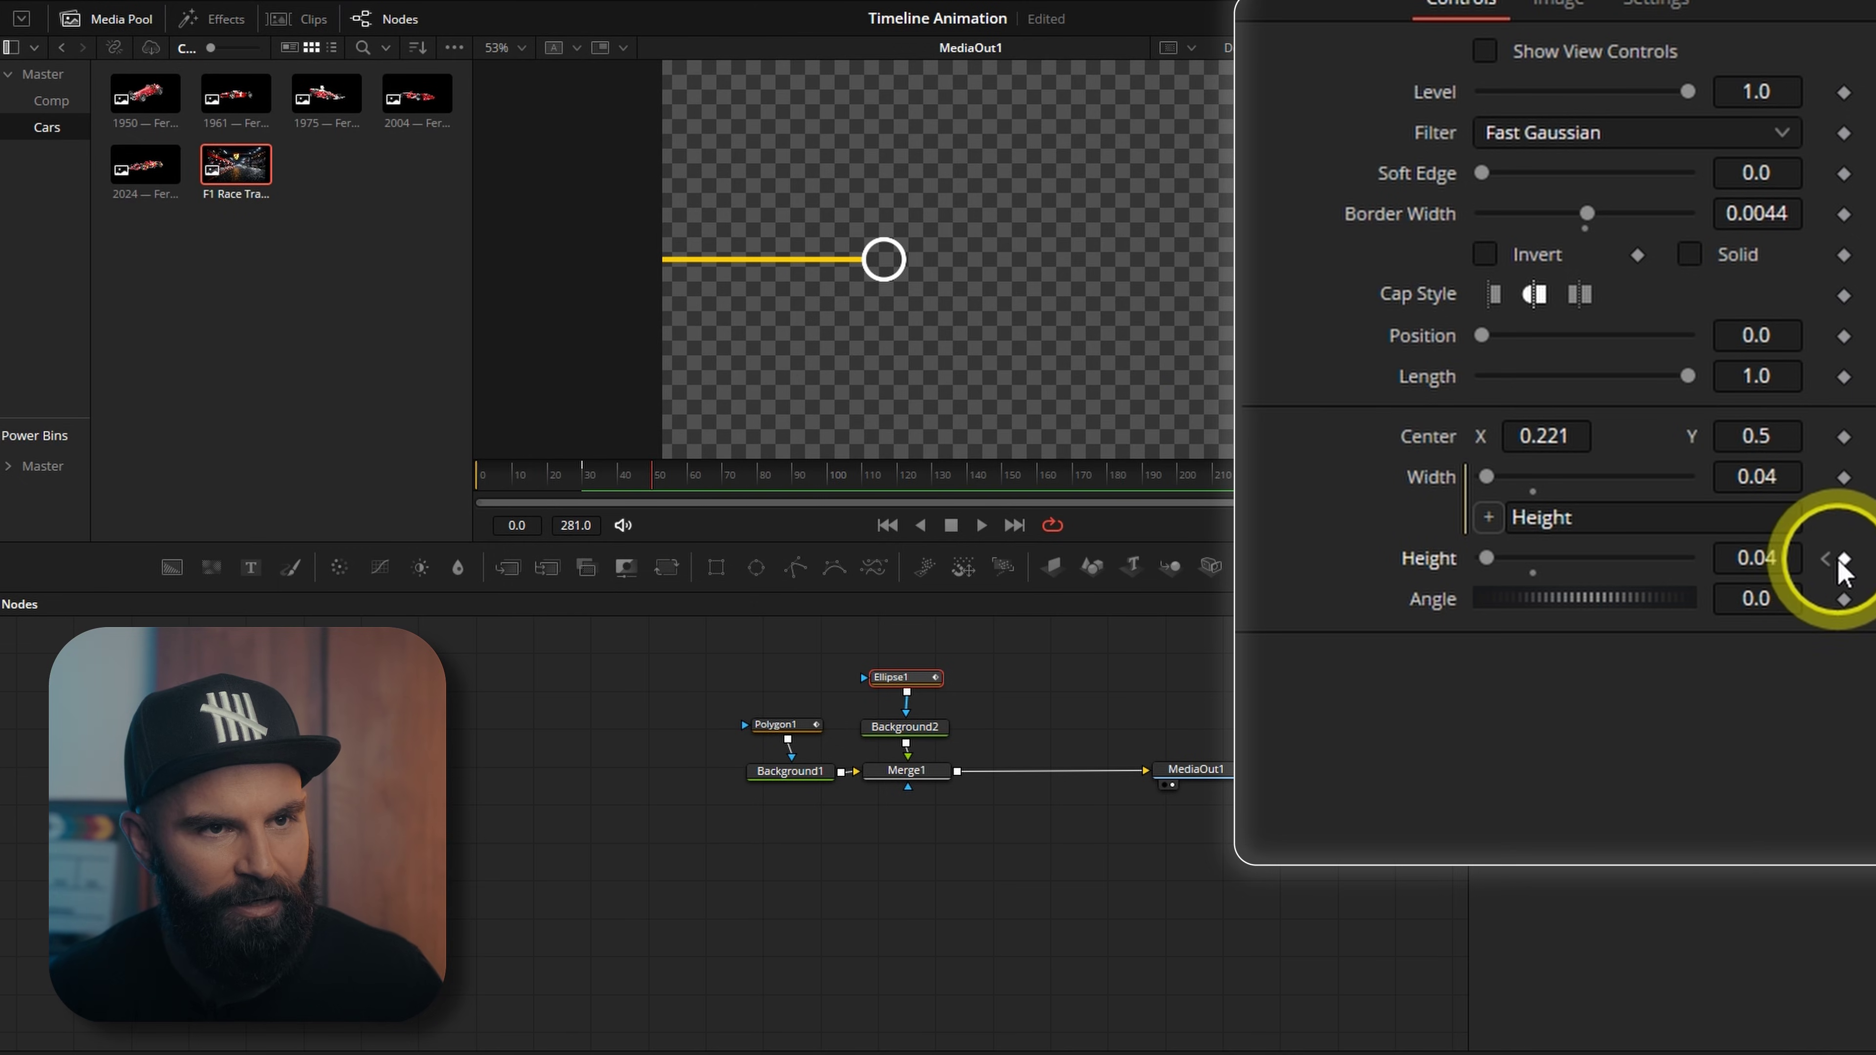
pyautogui.click(1826, 562)
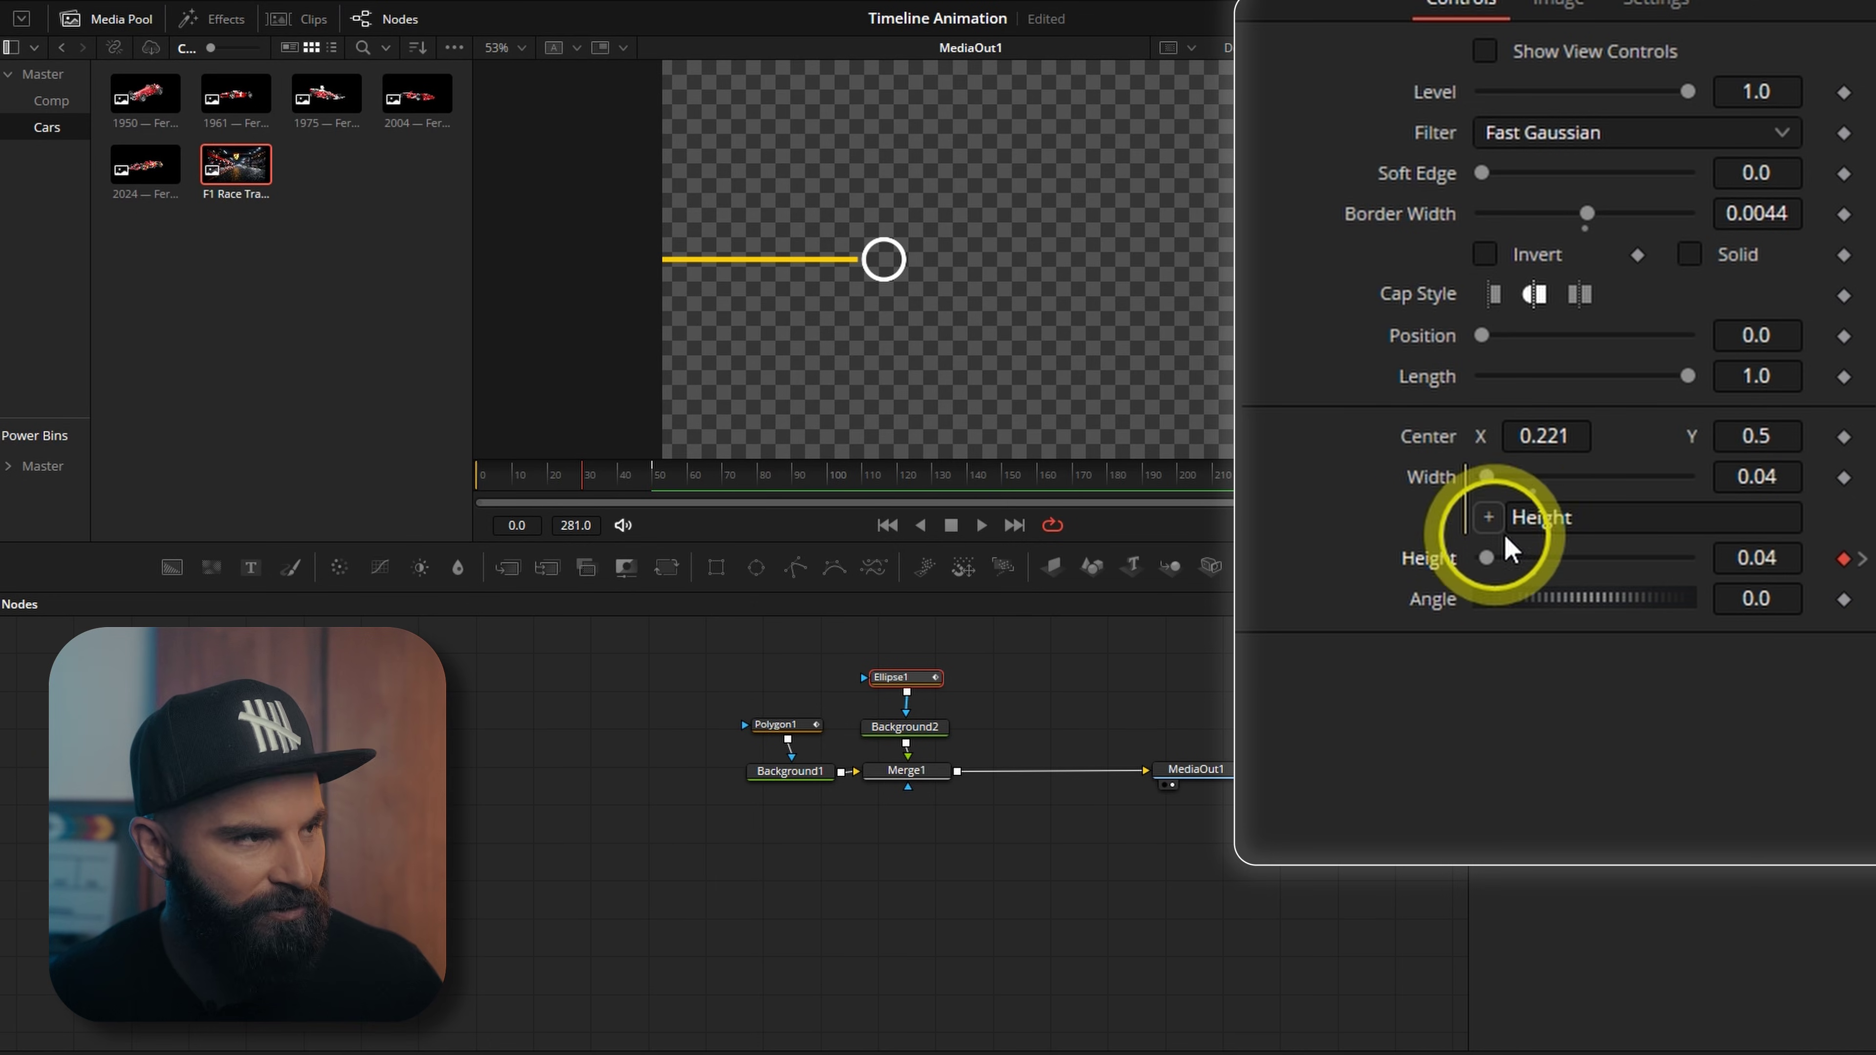
pyautogui.moveTo(1489, 560); pyautogui.dragTo(1175, 544)
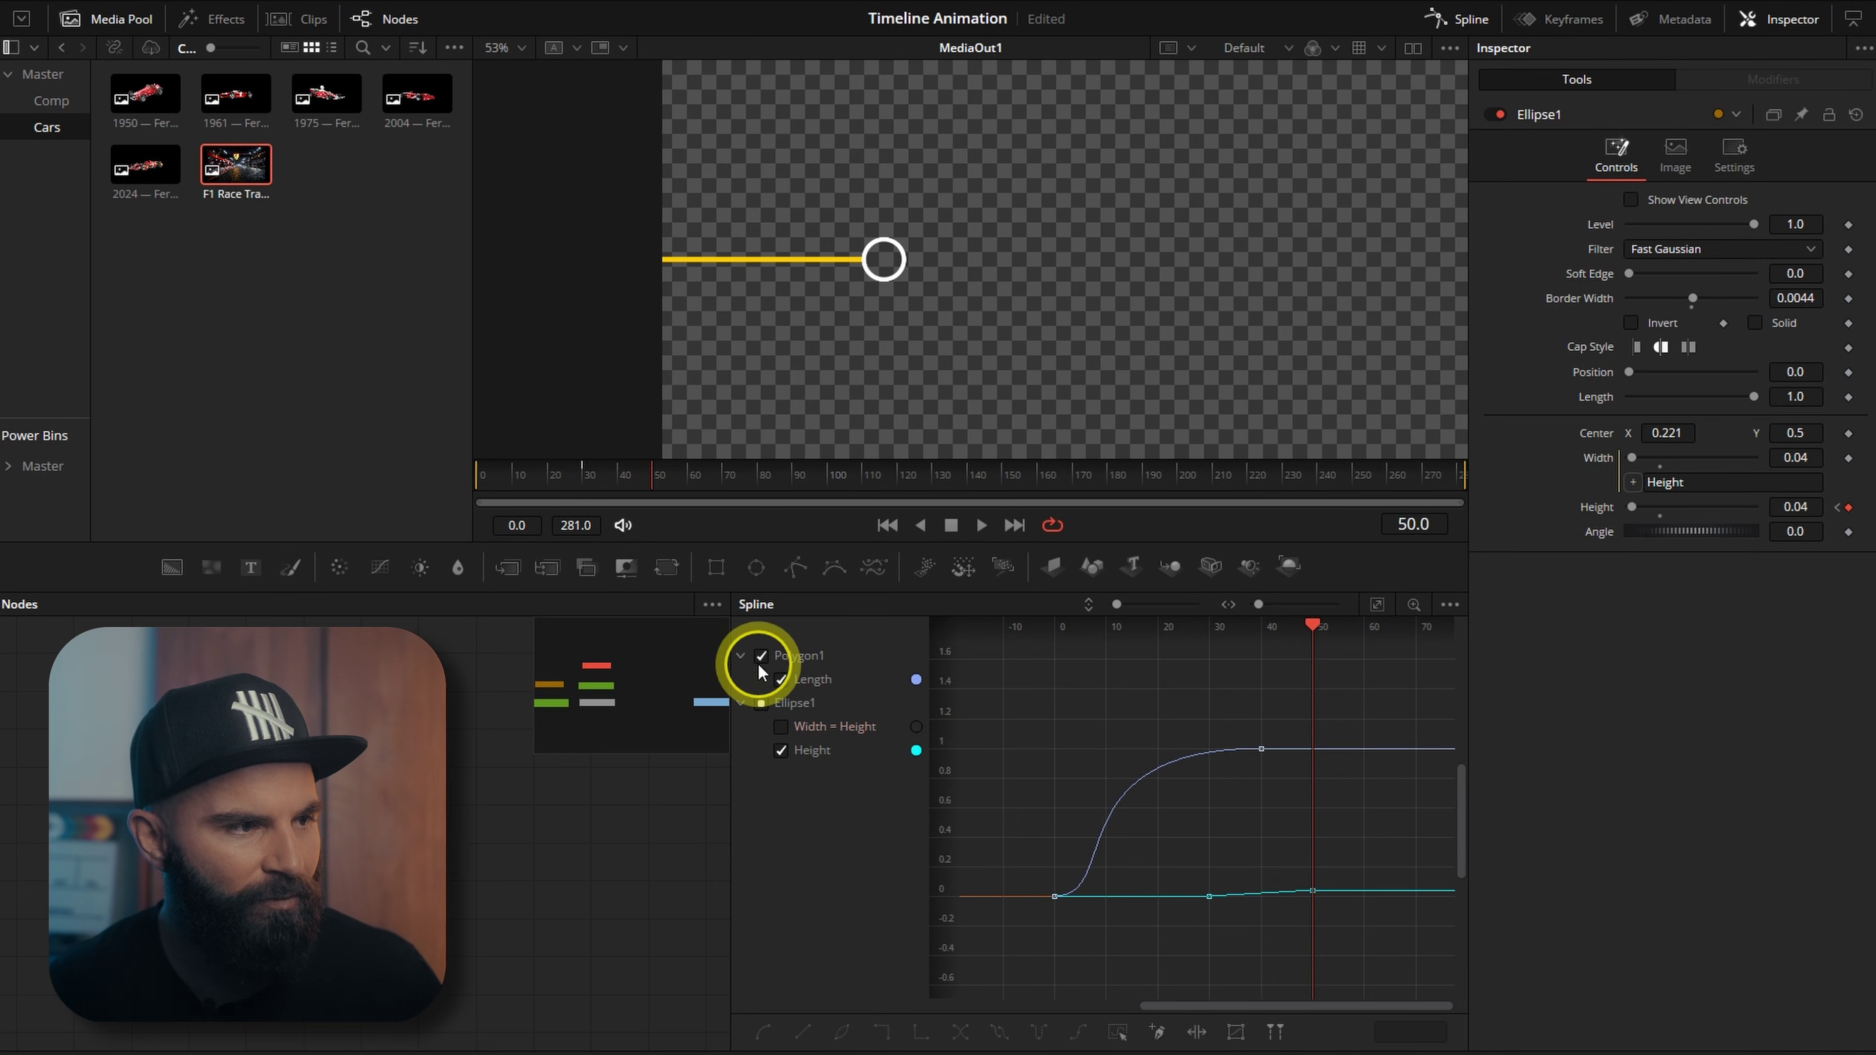
# Step: Isolate Ellipse1's Height curve, smooth its keyframes and extend the last keyframe's handle back over the first for a strong ease-out
pyautogui.click(760, 655)
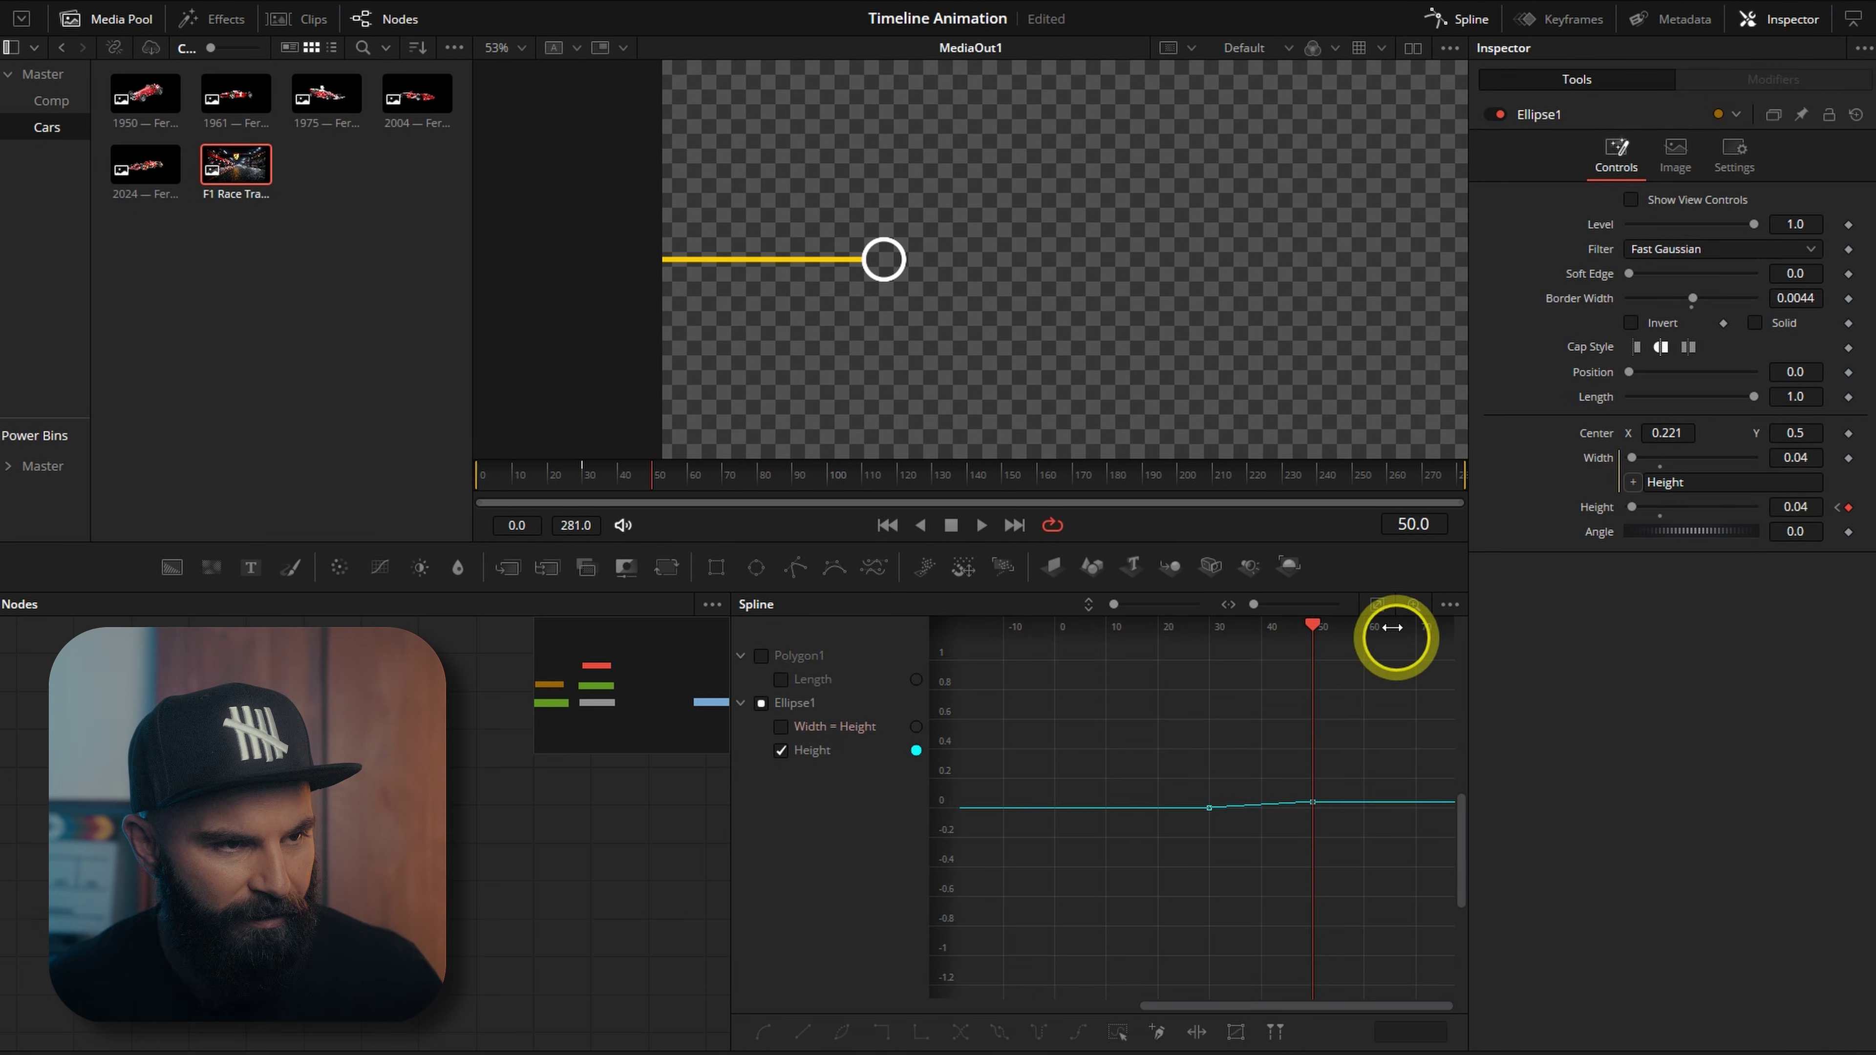
pyautogui.click(1374, 605)
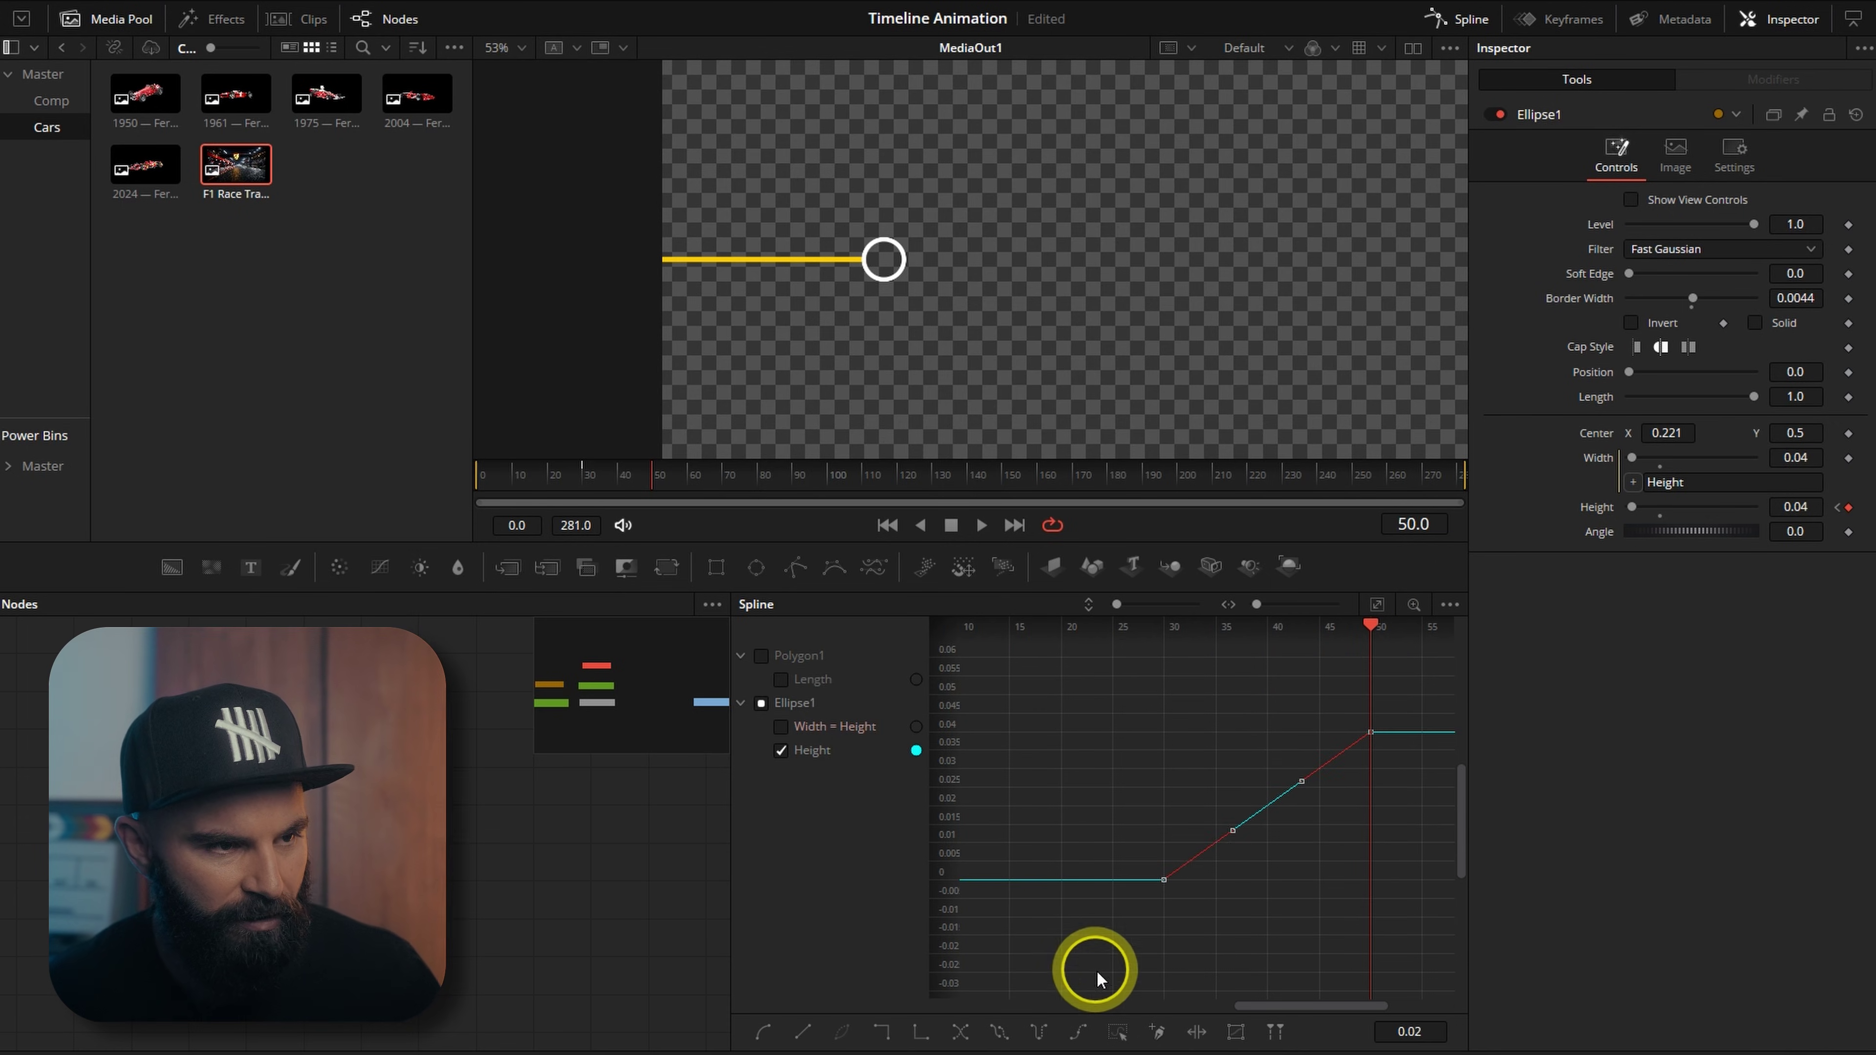
pyautogui.press('s')
pyautogui.moveTo(1302, 732); pyautogui.dragTo(1164, 737)
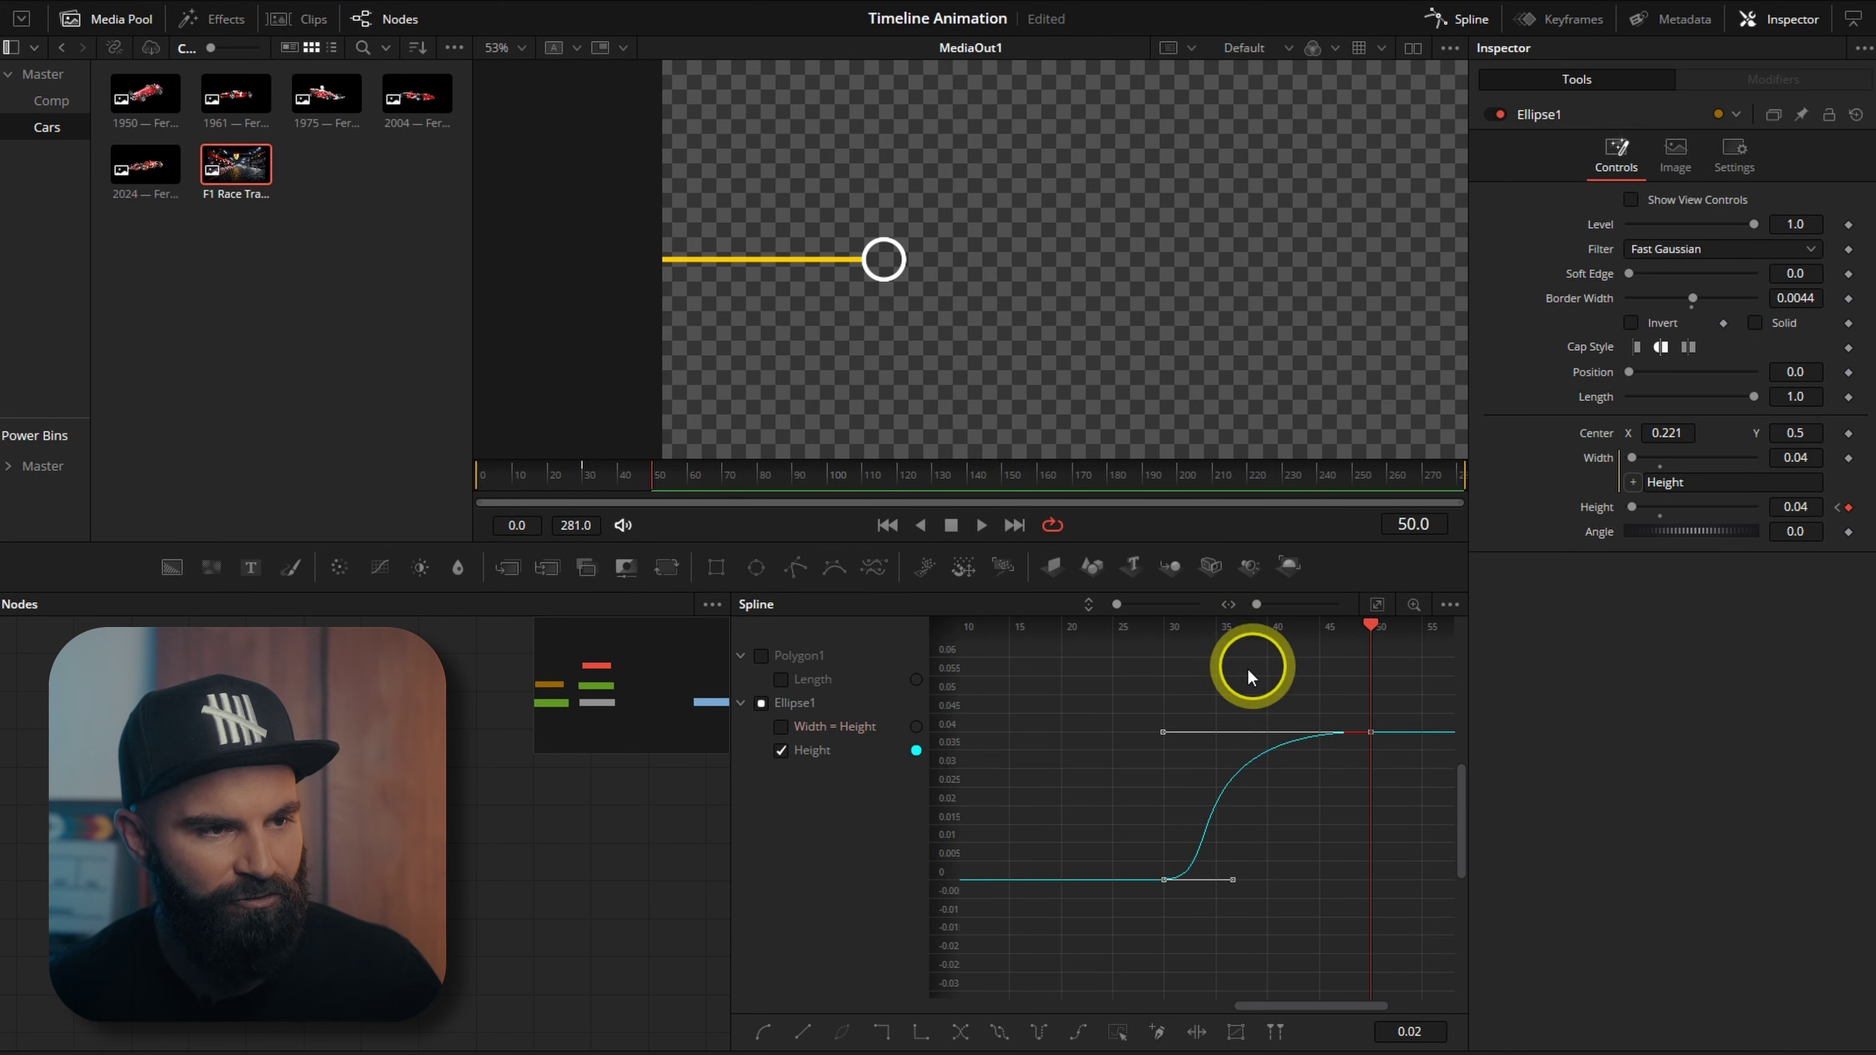
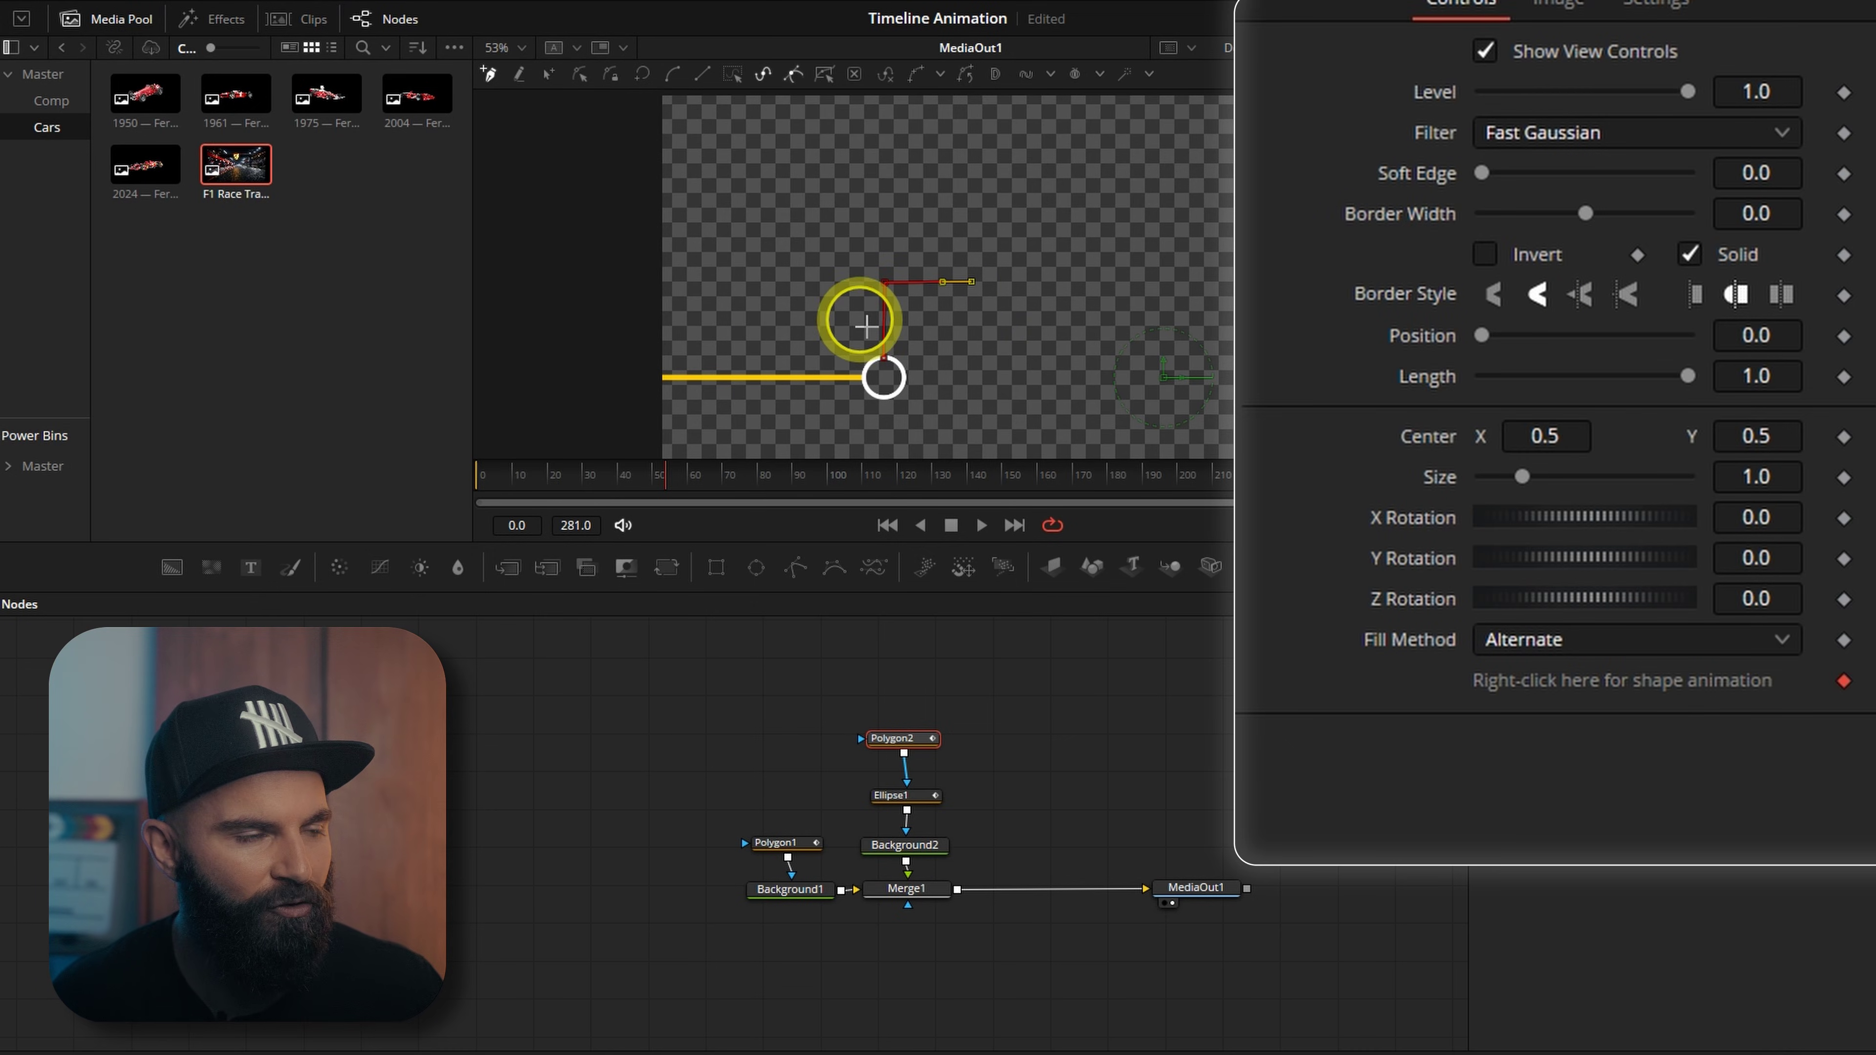
# Step: Give Polygon2 a border width of 0.0046 with flat line ends and hide its view controls
pyautogui.moveTo(1742, 207); pyautogui.dragTo(1816, 204)
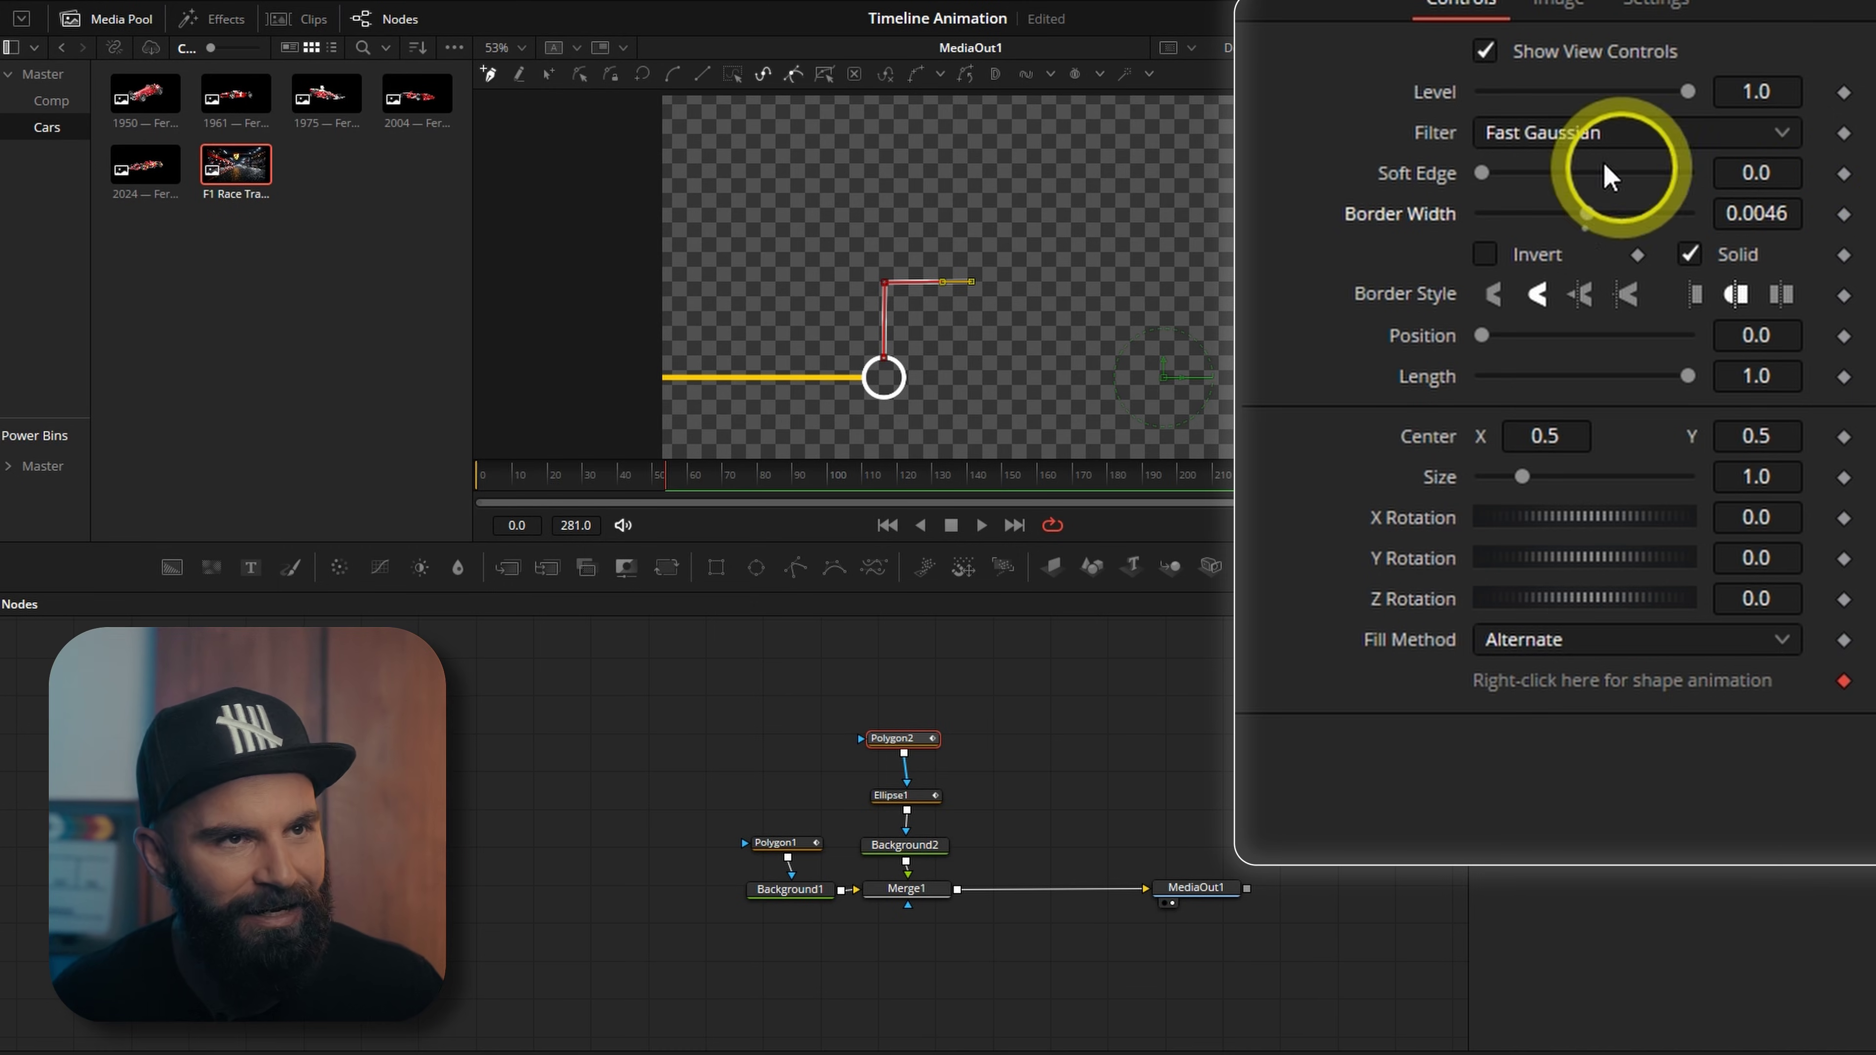
pyautogui.click(1484, 51)
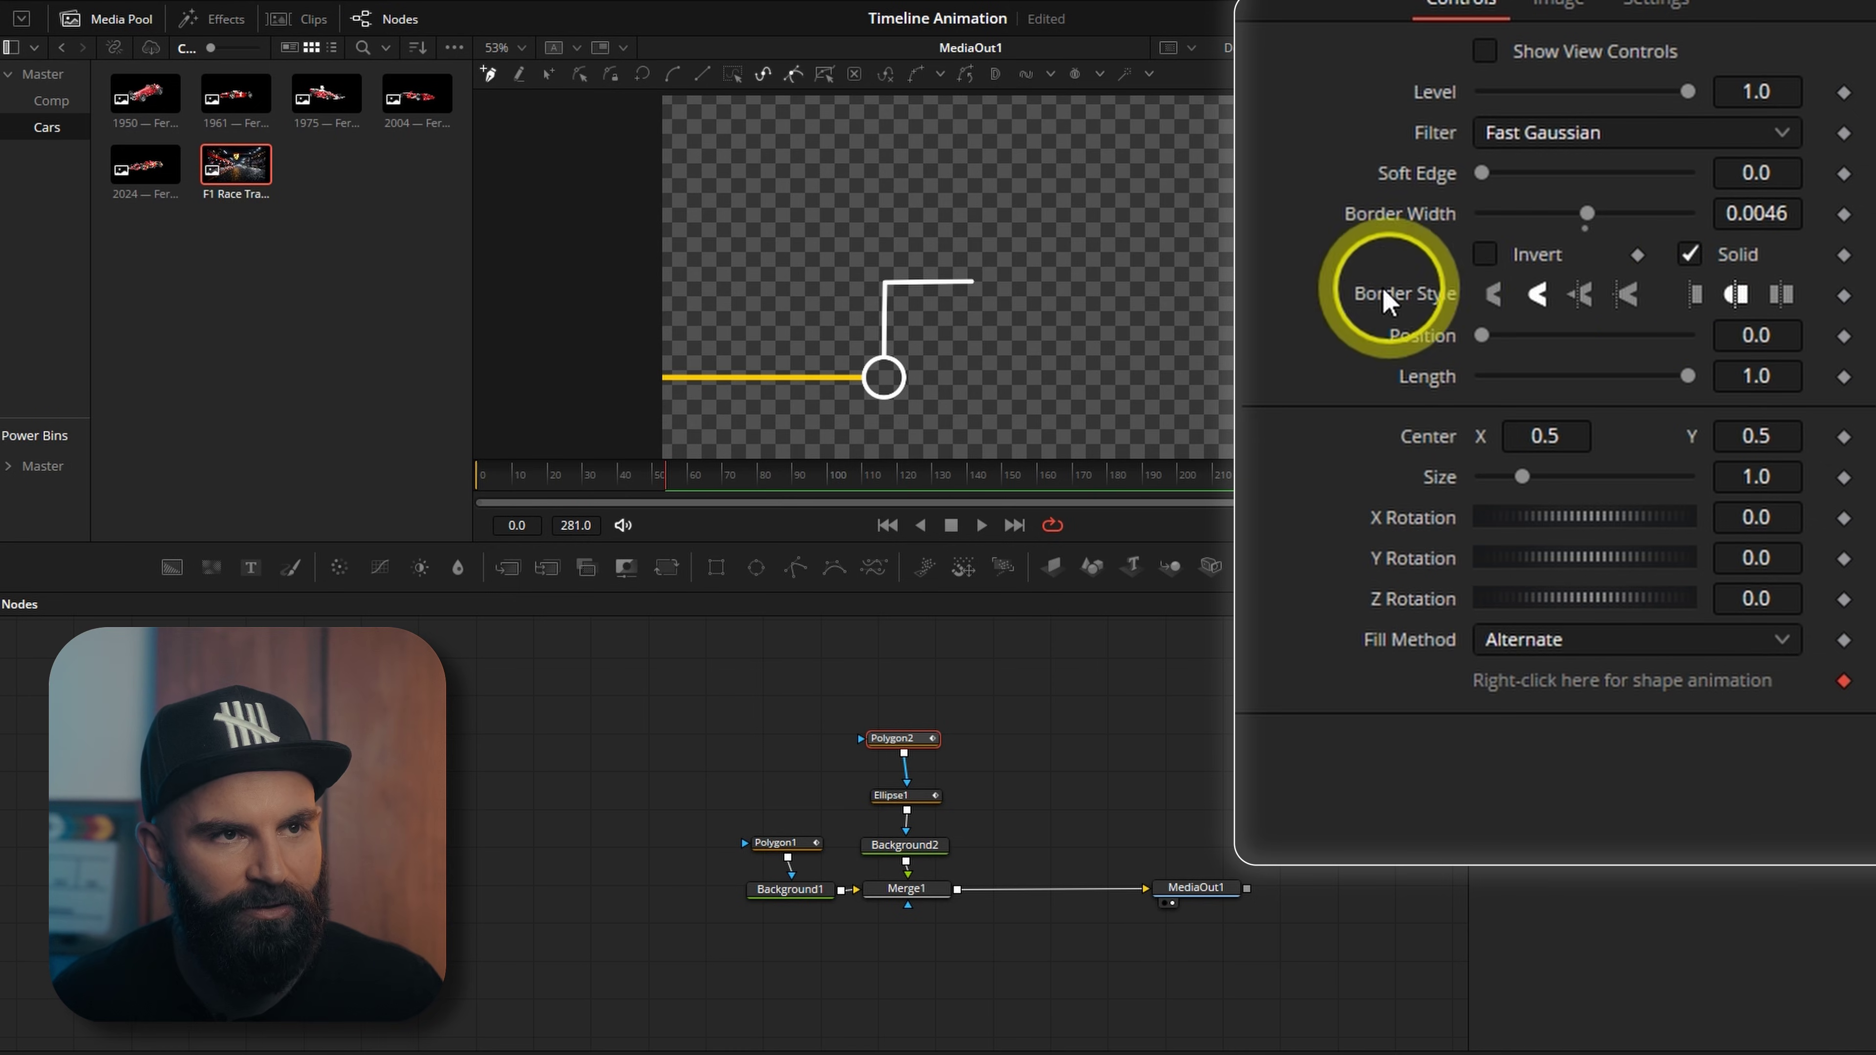
pyautogui.click(1695, 300)
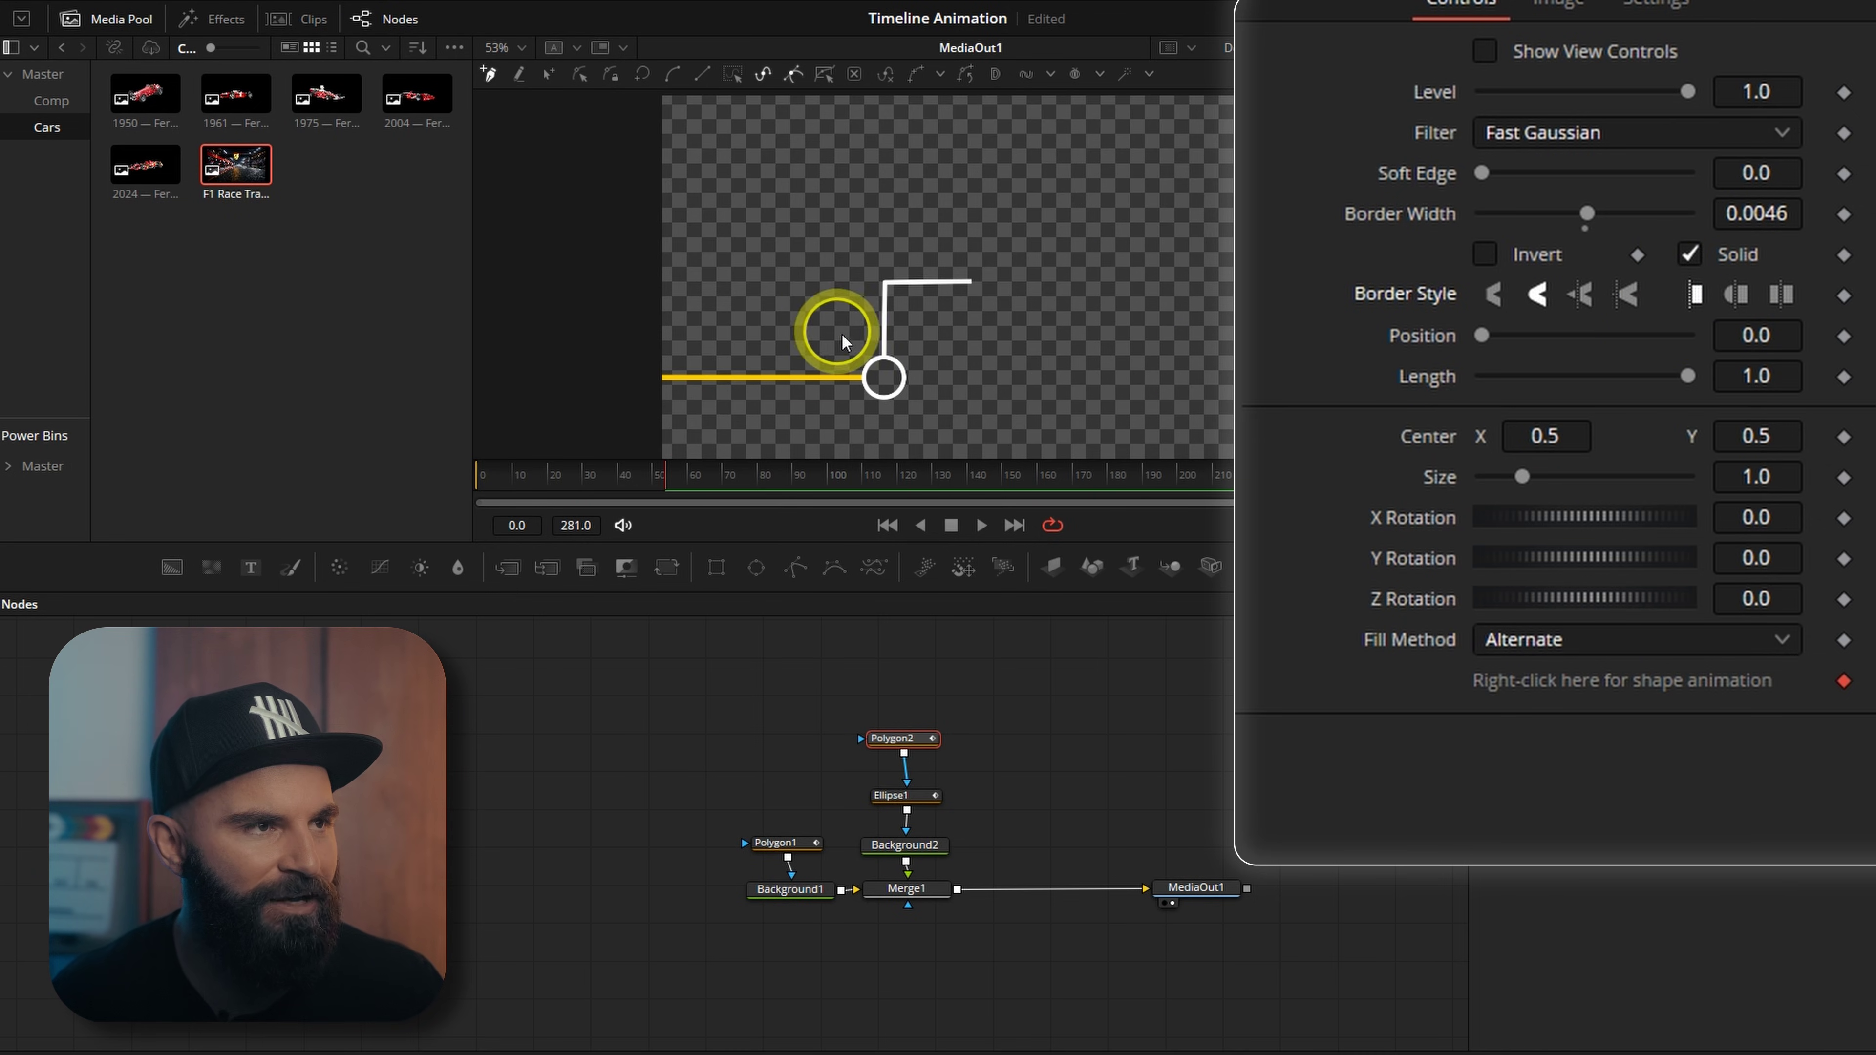
# Step: Select all points of the Polygon2 path in the viewer and publish them as editable coordinates
pyautogui.click(1486, 51)
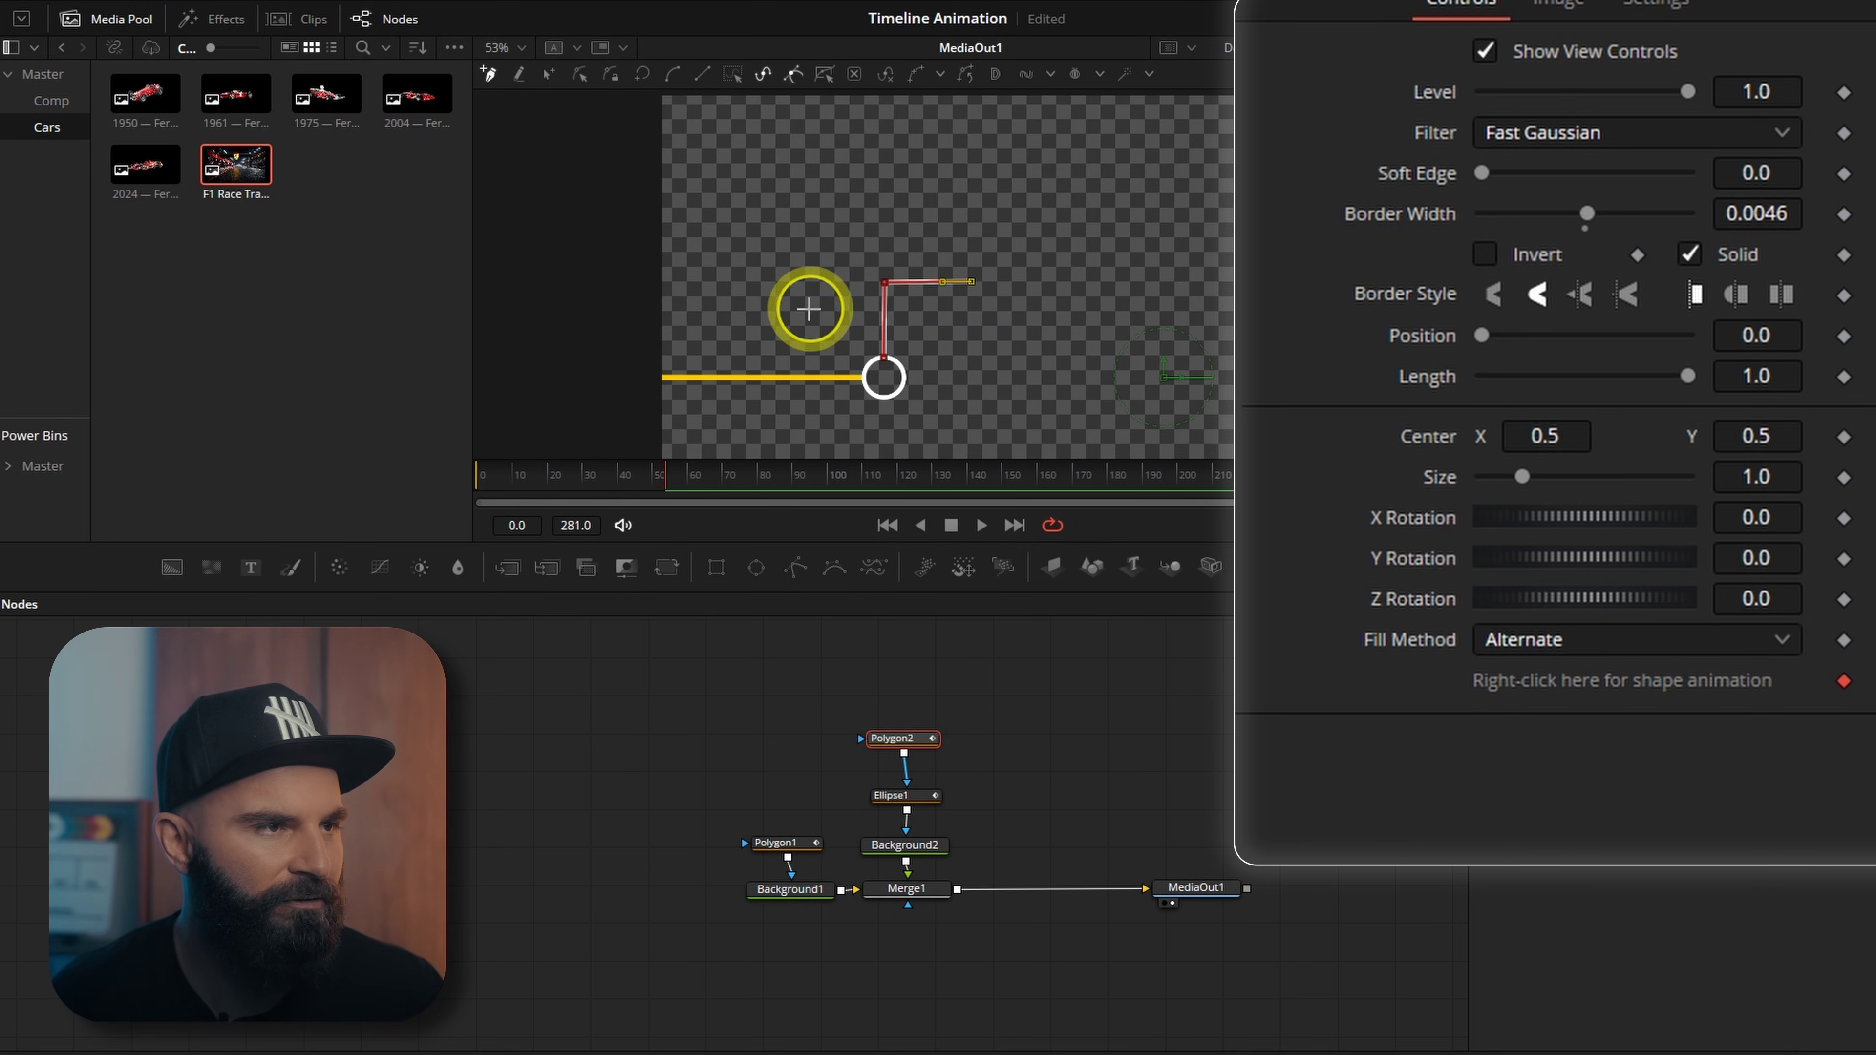
pyautogui.click(547, 74)
pyautogui.moveTo(1034, 244); pyautogui.dragTo(779, 399)
pyautogui.click(939, 74)
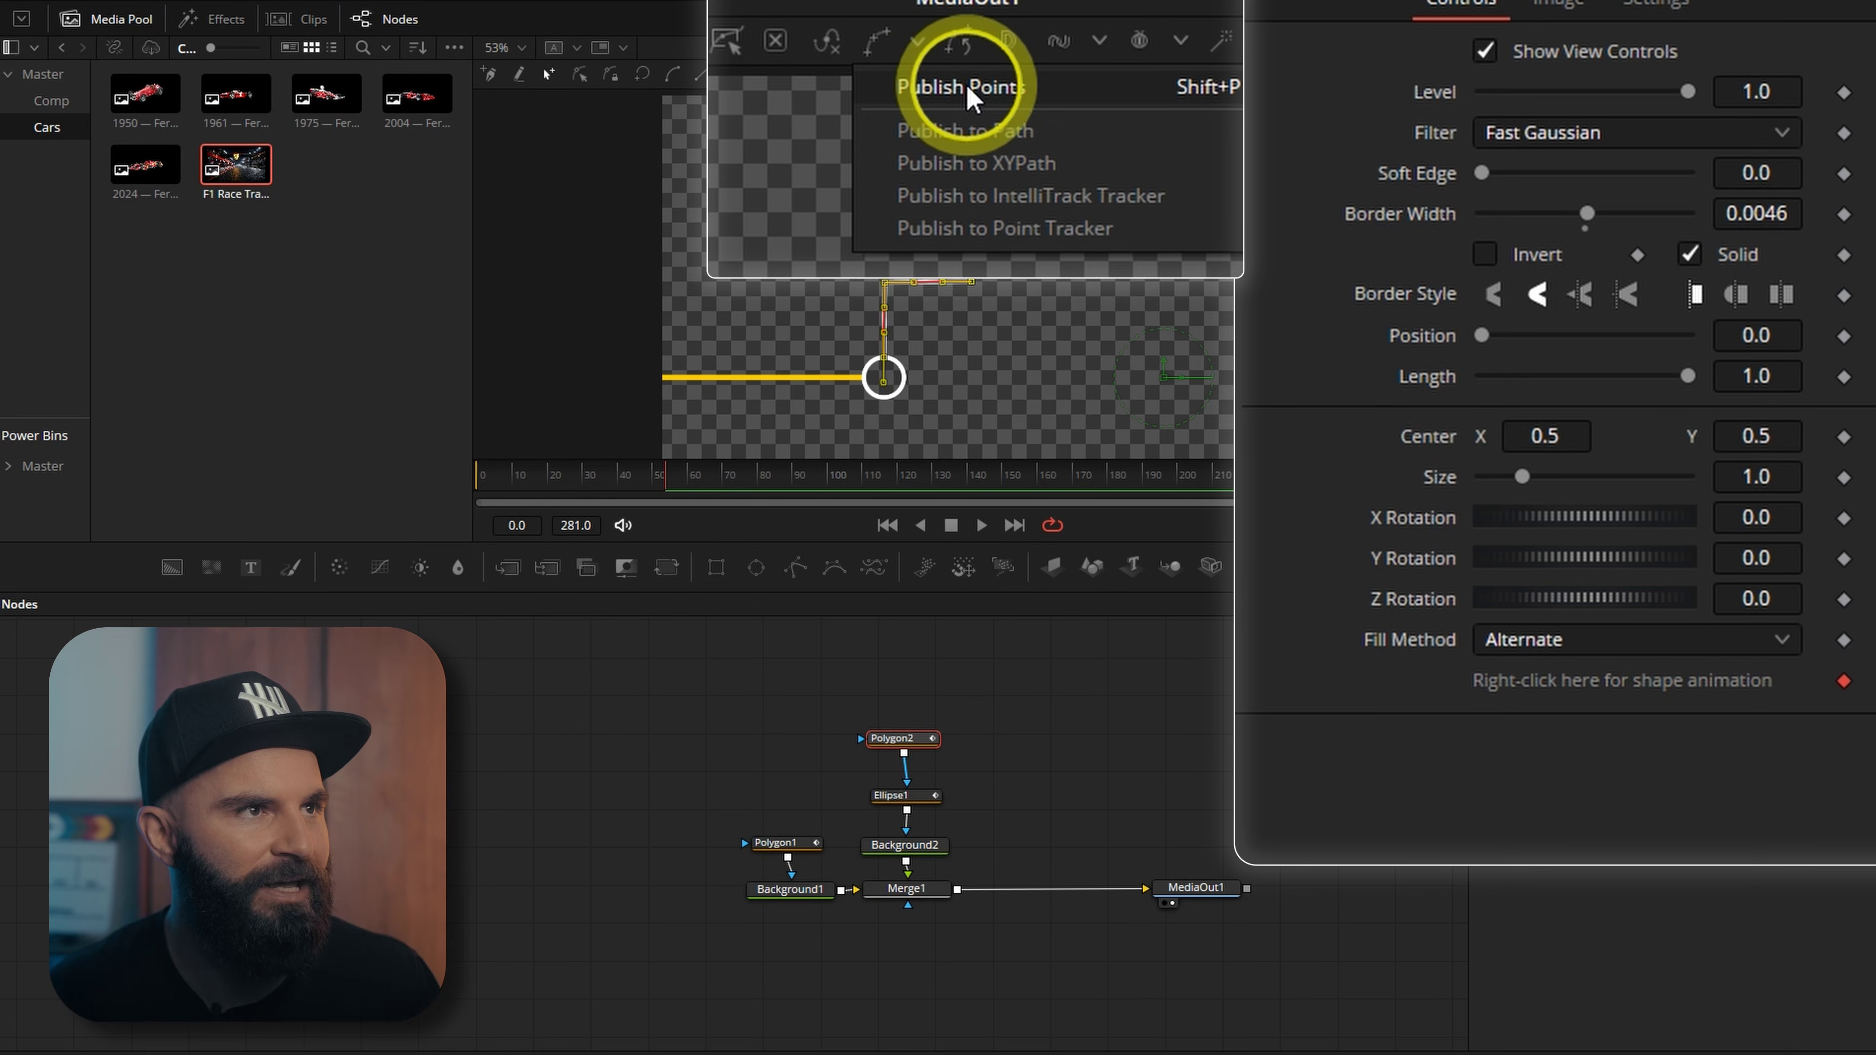
pyautogui.click(969, 95)
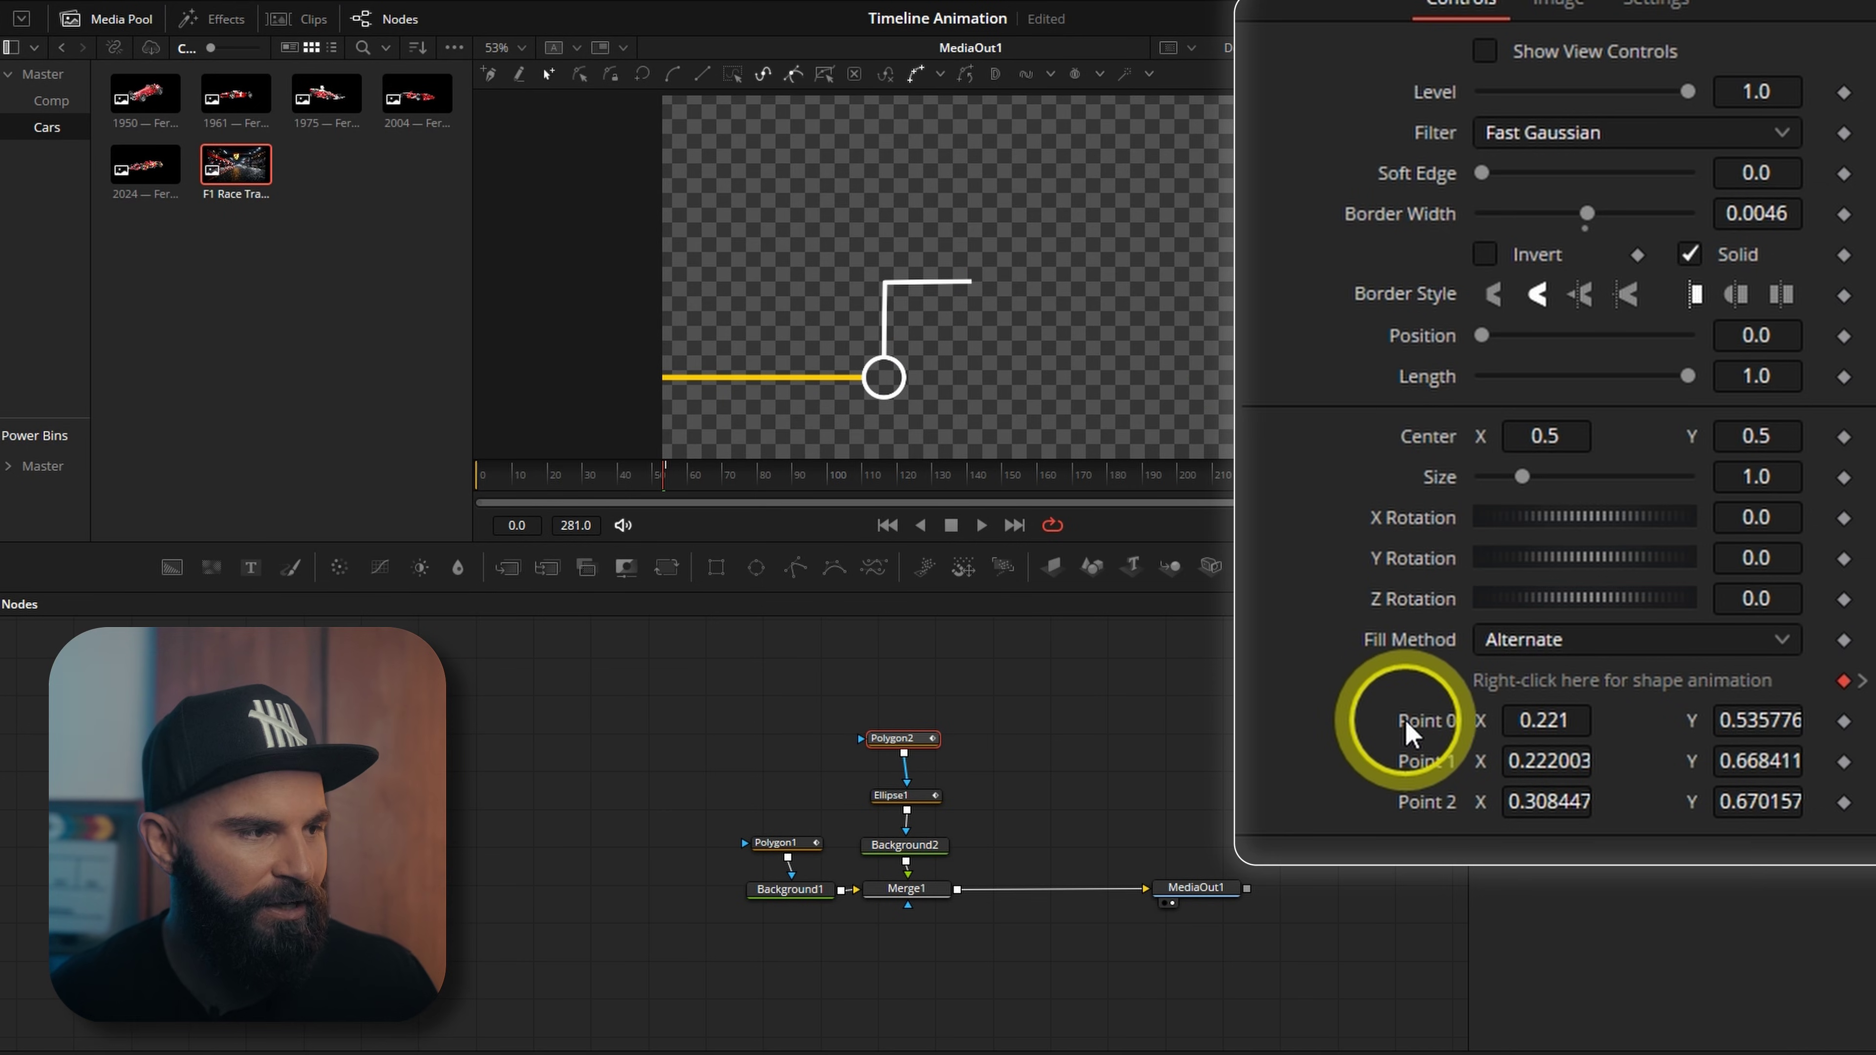
# Step: Set the Y coordinate of Polygon2's Point 0 to 0.535 and of Points 1 and 2 to 0.667
pyautogui.click(1759, 720)
pyautogui.write('0.5')
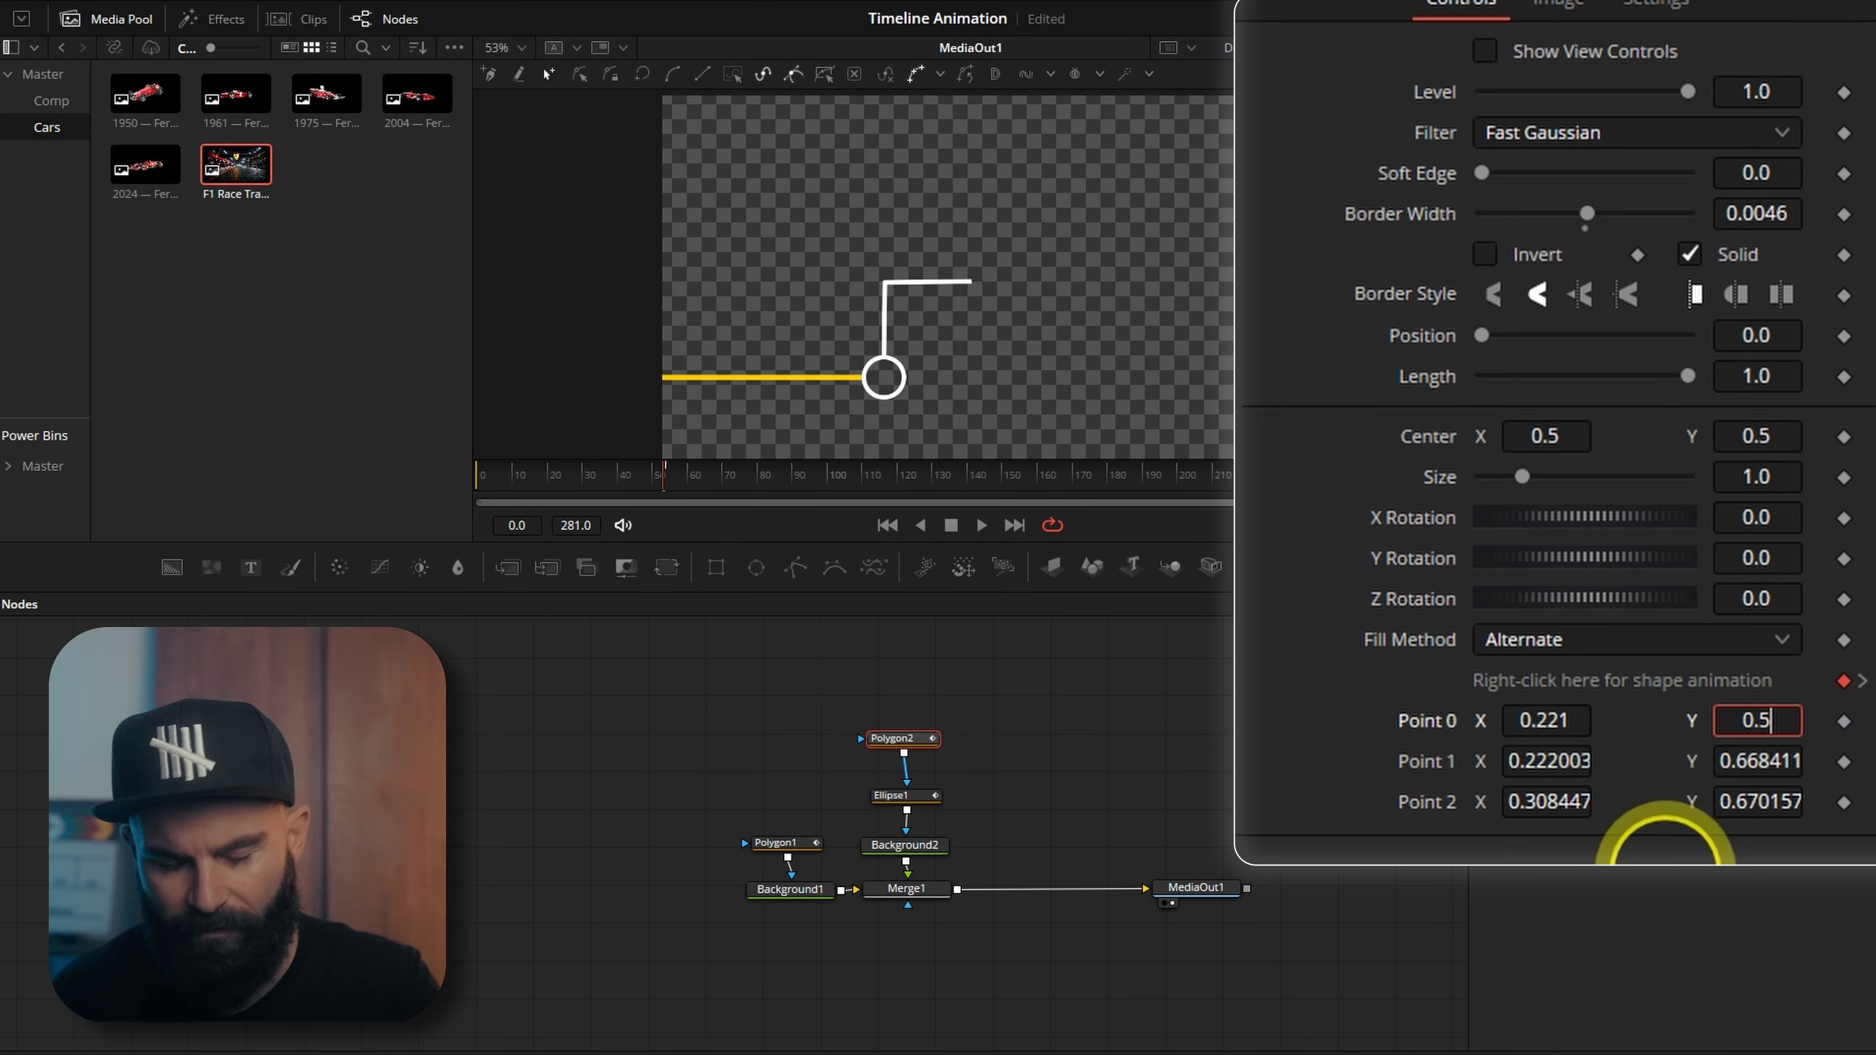
pyautogui.write('35')
pyautogui.click(1747, 762)
pyautogui.write('0.7')
pyautogui.click(1420, 735)
pyautogui.moveTo(1732, 760); pyautogui.dragTo(1694, 759)
pyautogui.click(1788, 812)
pyautogui.write('0.667')
pyautogui.click(1312, 761)
# Step: Set the X coordinate of Polygon2's Point 2 to 0.3 and of Point 1 to 0.221
pyautogui.moveTo(1535, 804); pyautogui.dragTo(1679, 800)
pyautogui.doubleClick(1535, 803)
pyautogui.write('0.221')
pyautogui.click(1353, 776)
pyautogui.doubleClick(1538, 800)
pyautogui.write('0.')
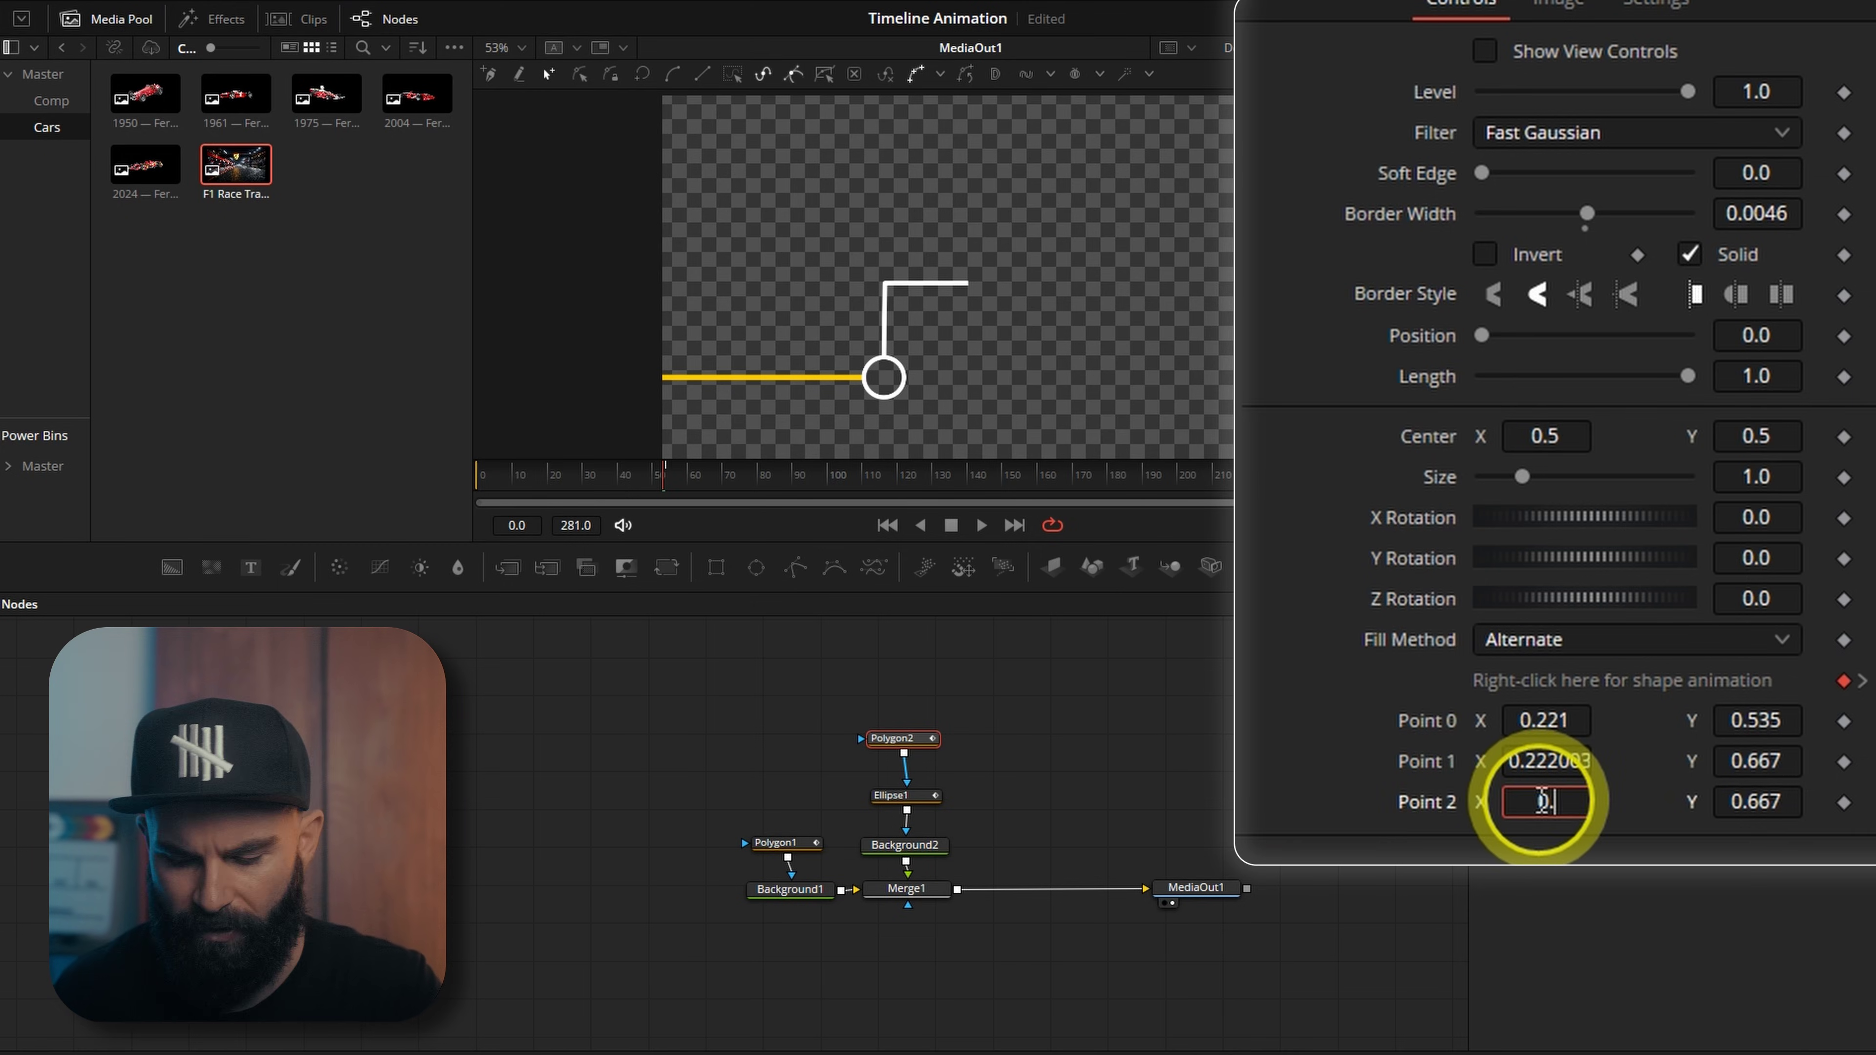
pyautogui.write('3')
pyautogui.click(1548, 765)
pyautogui.write('0.22')
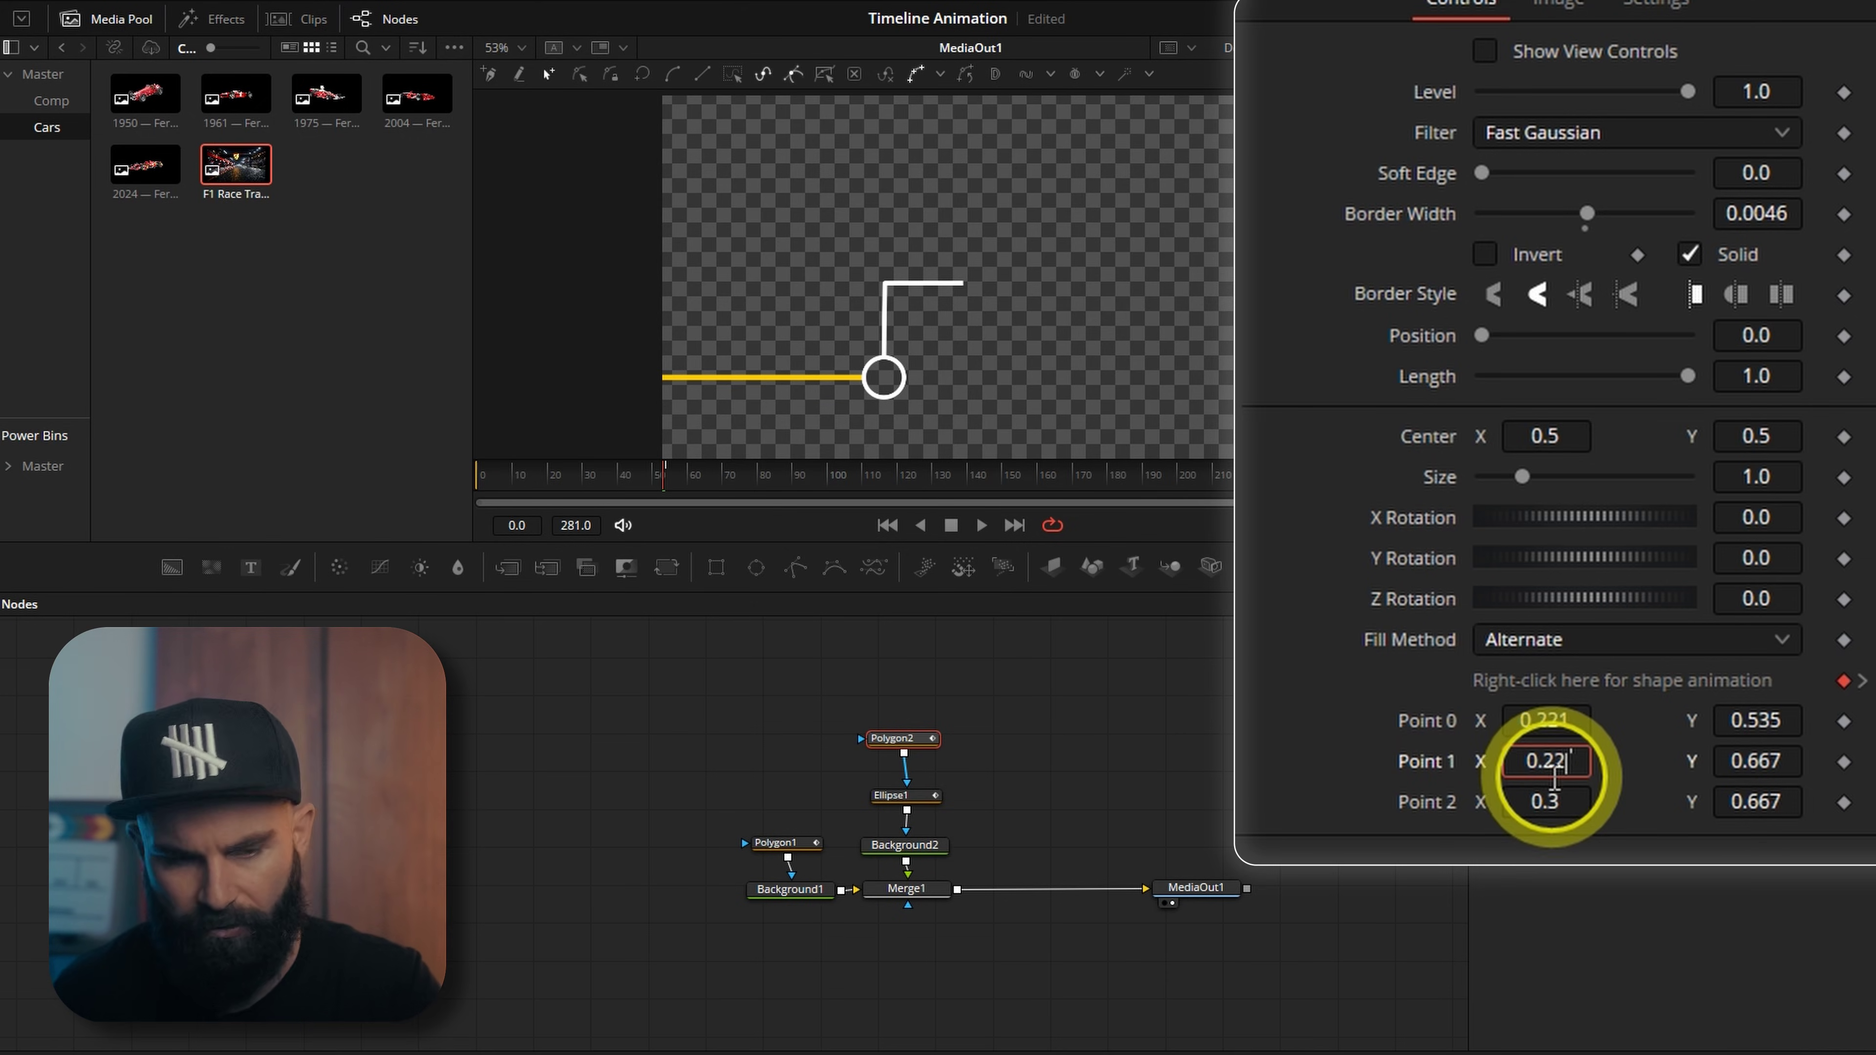
pyautogui.write('1')
pyautogui.press('Return')
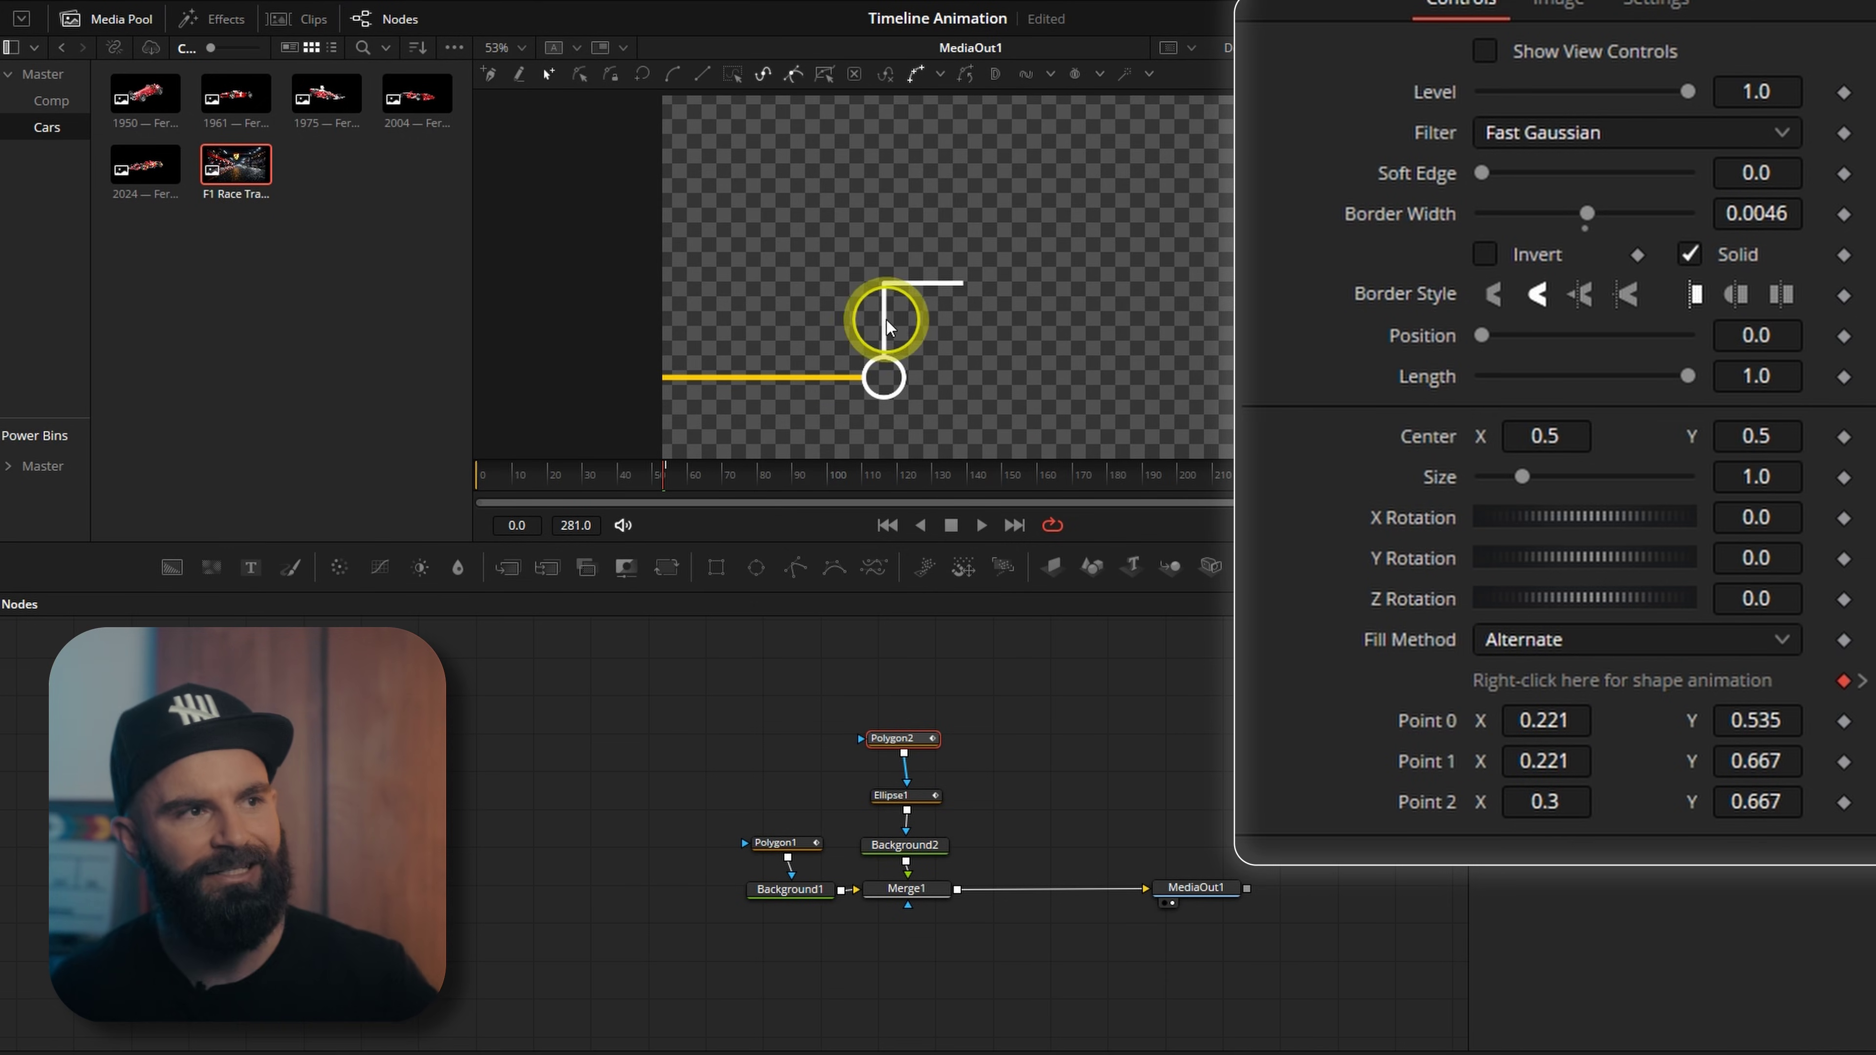
# Step: Remove the automatic shape animation keyframes from Polygon2
pyautogui.click(672, 480)
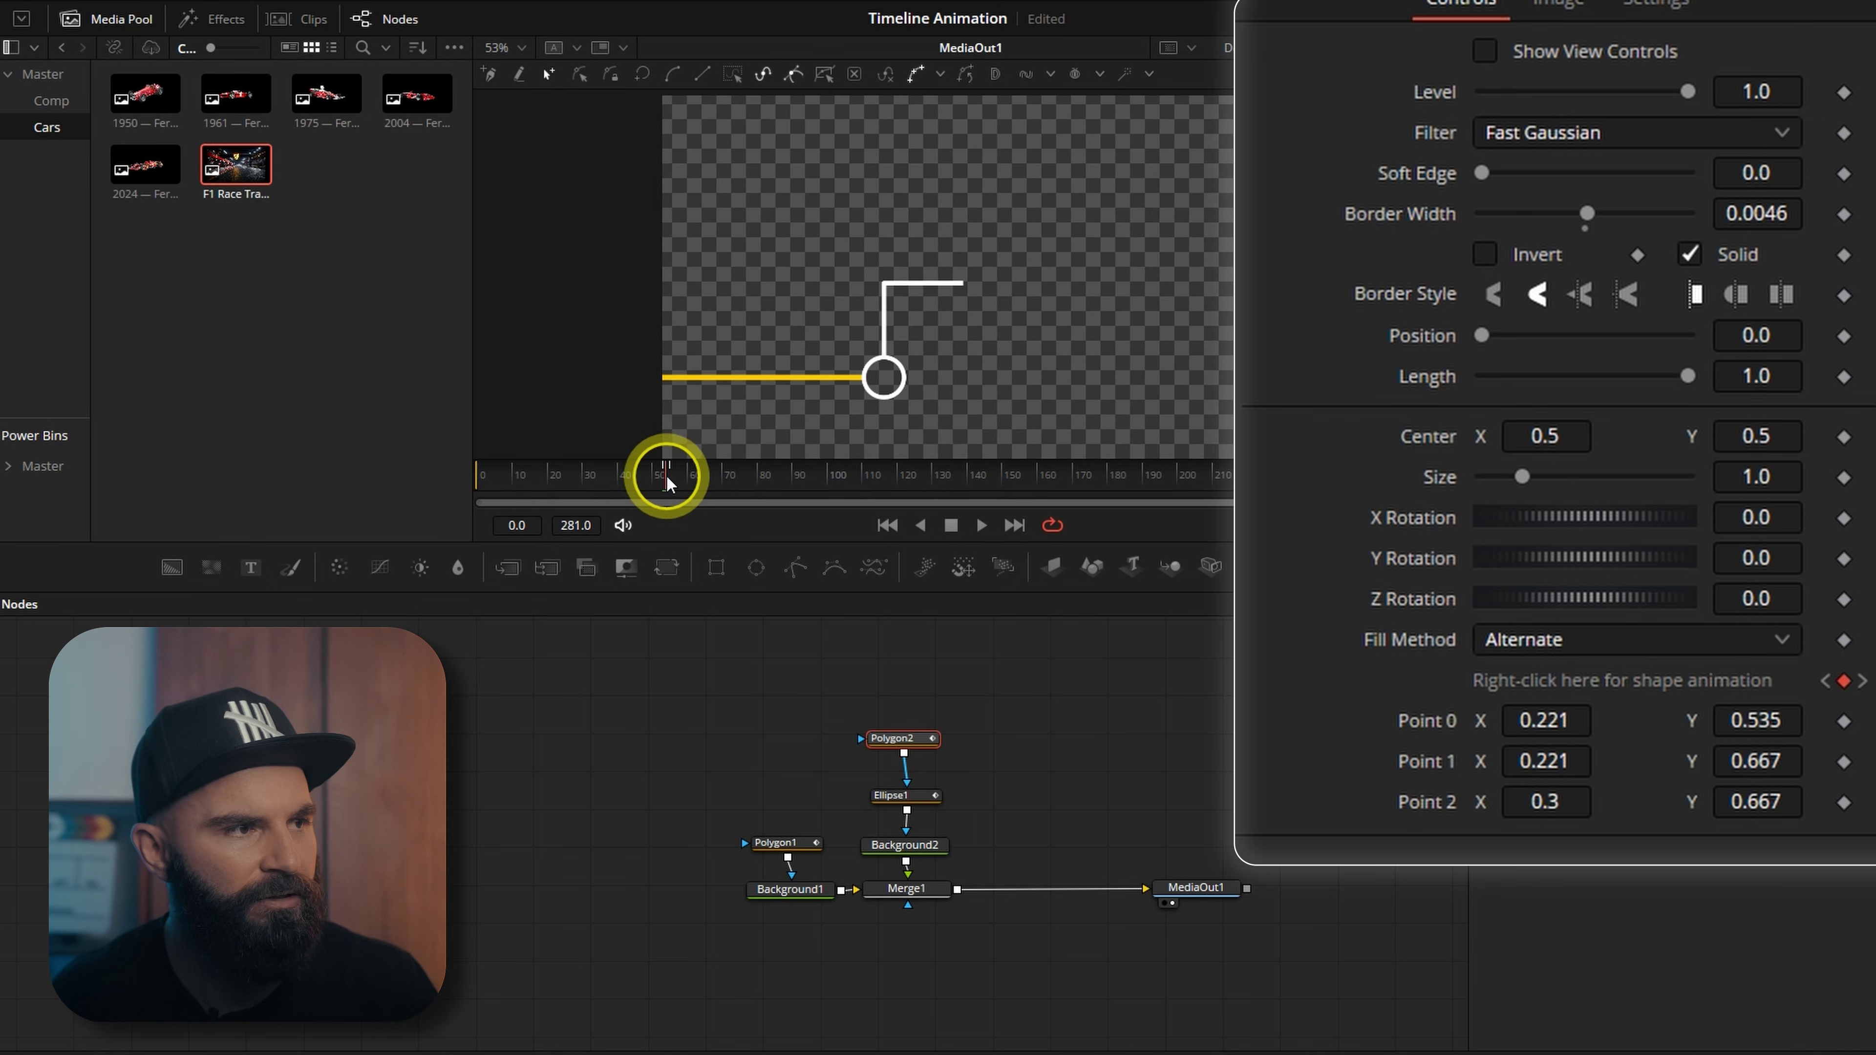
pyautogui.click(1844, 684)
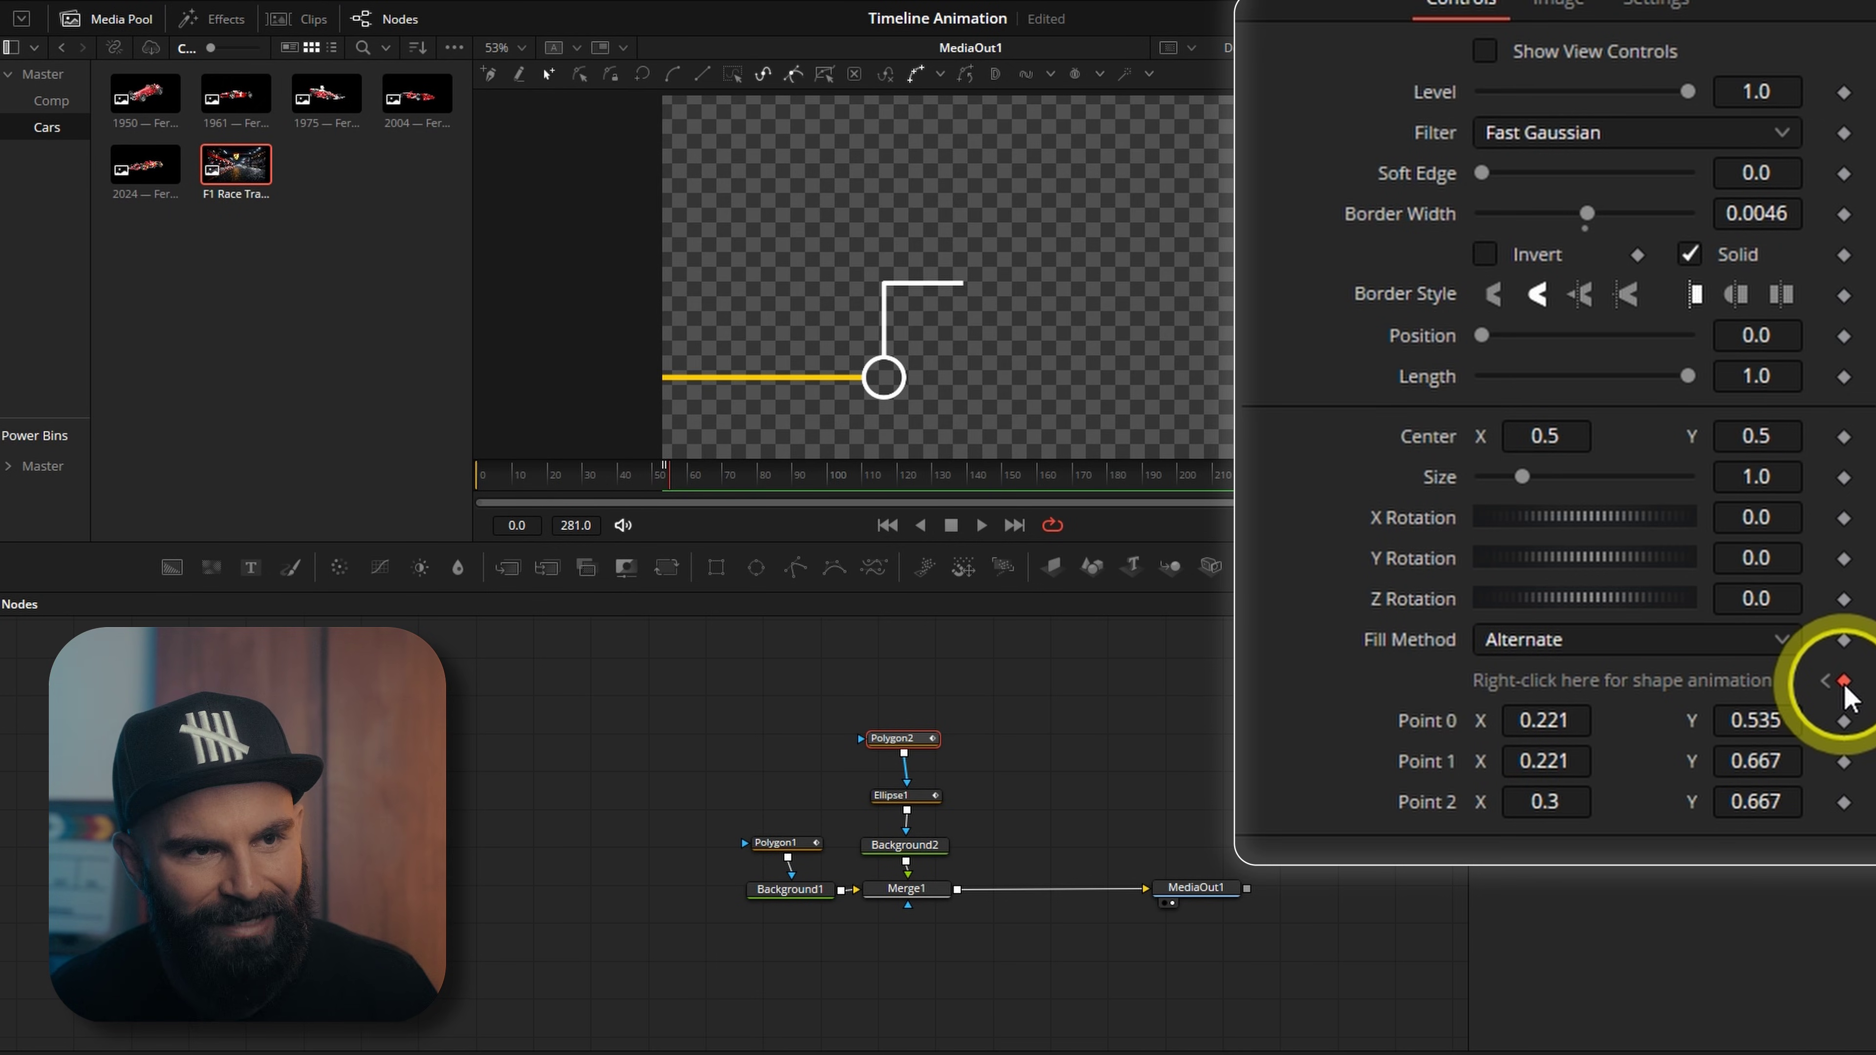
pyautogui.click(1839, 686)
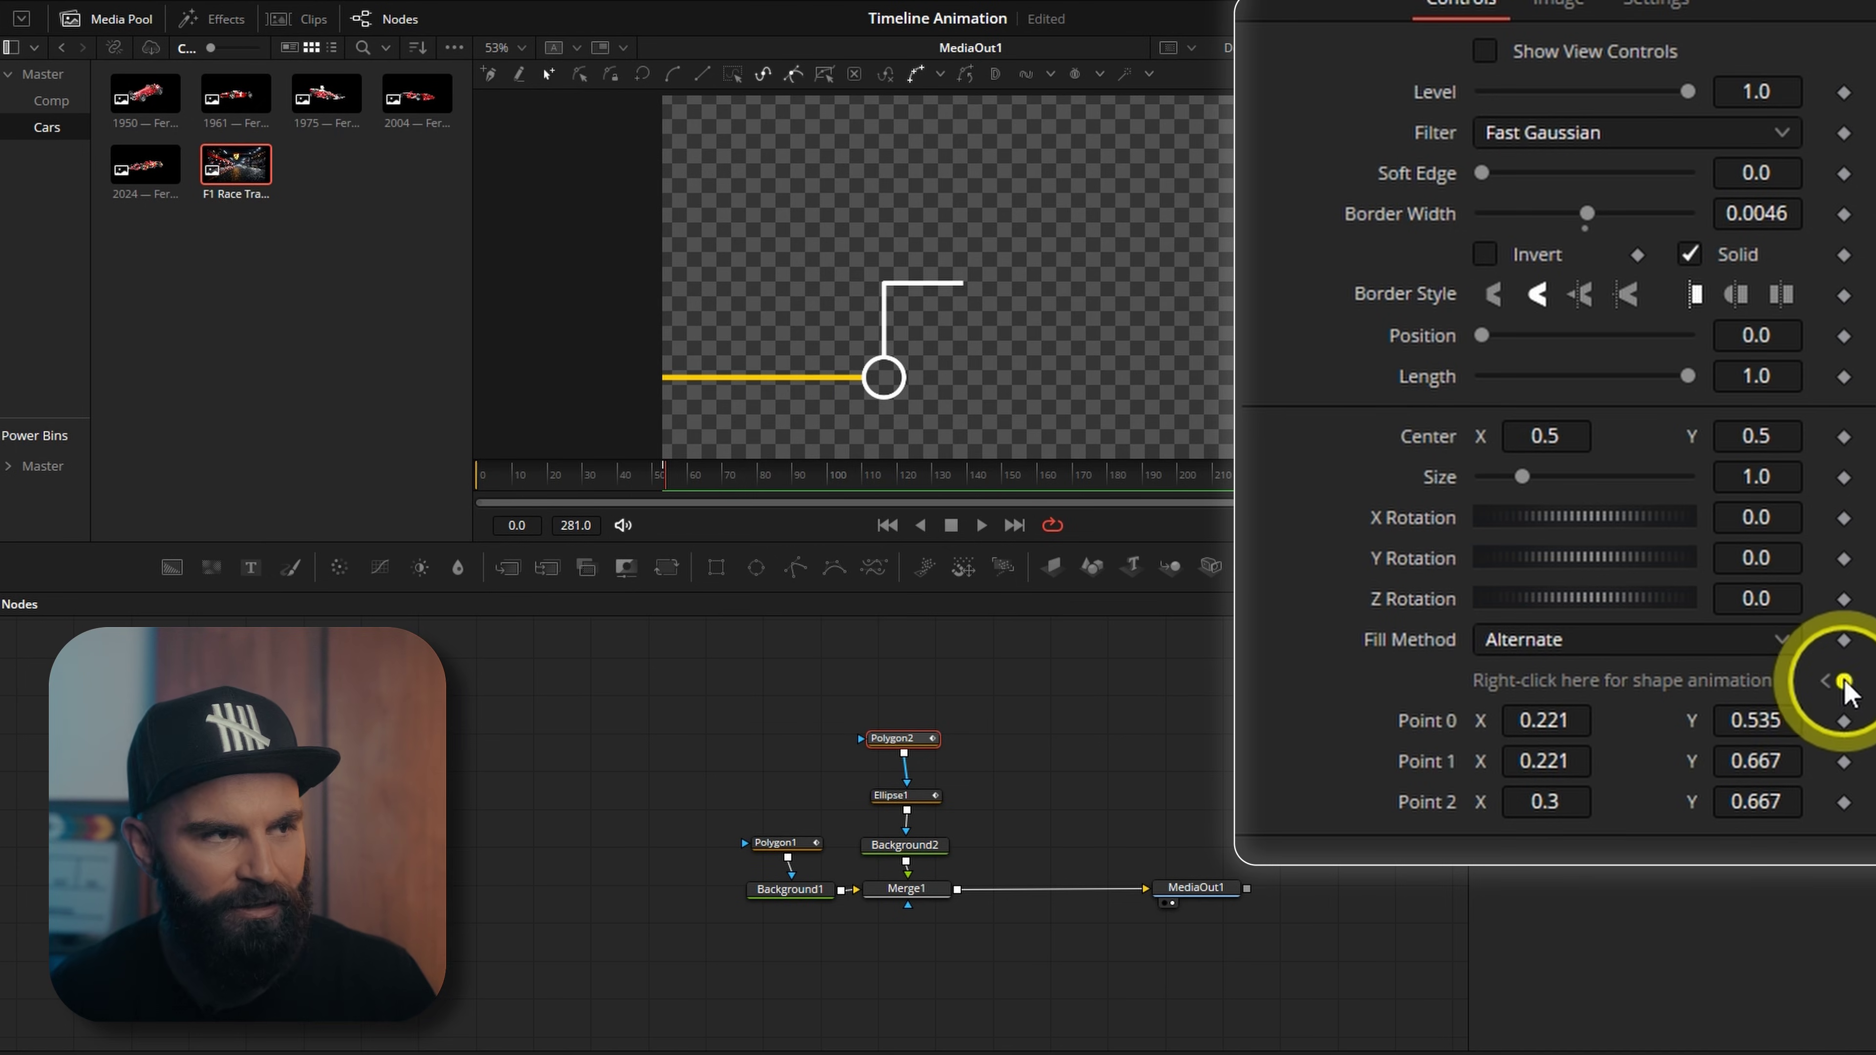
pyautogui.click(1845, 684)
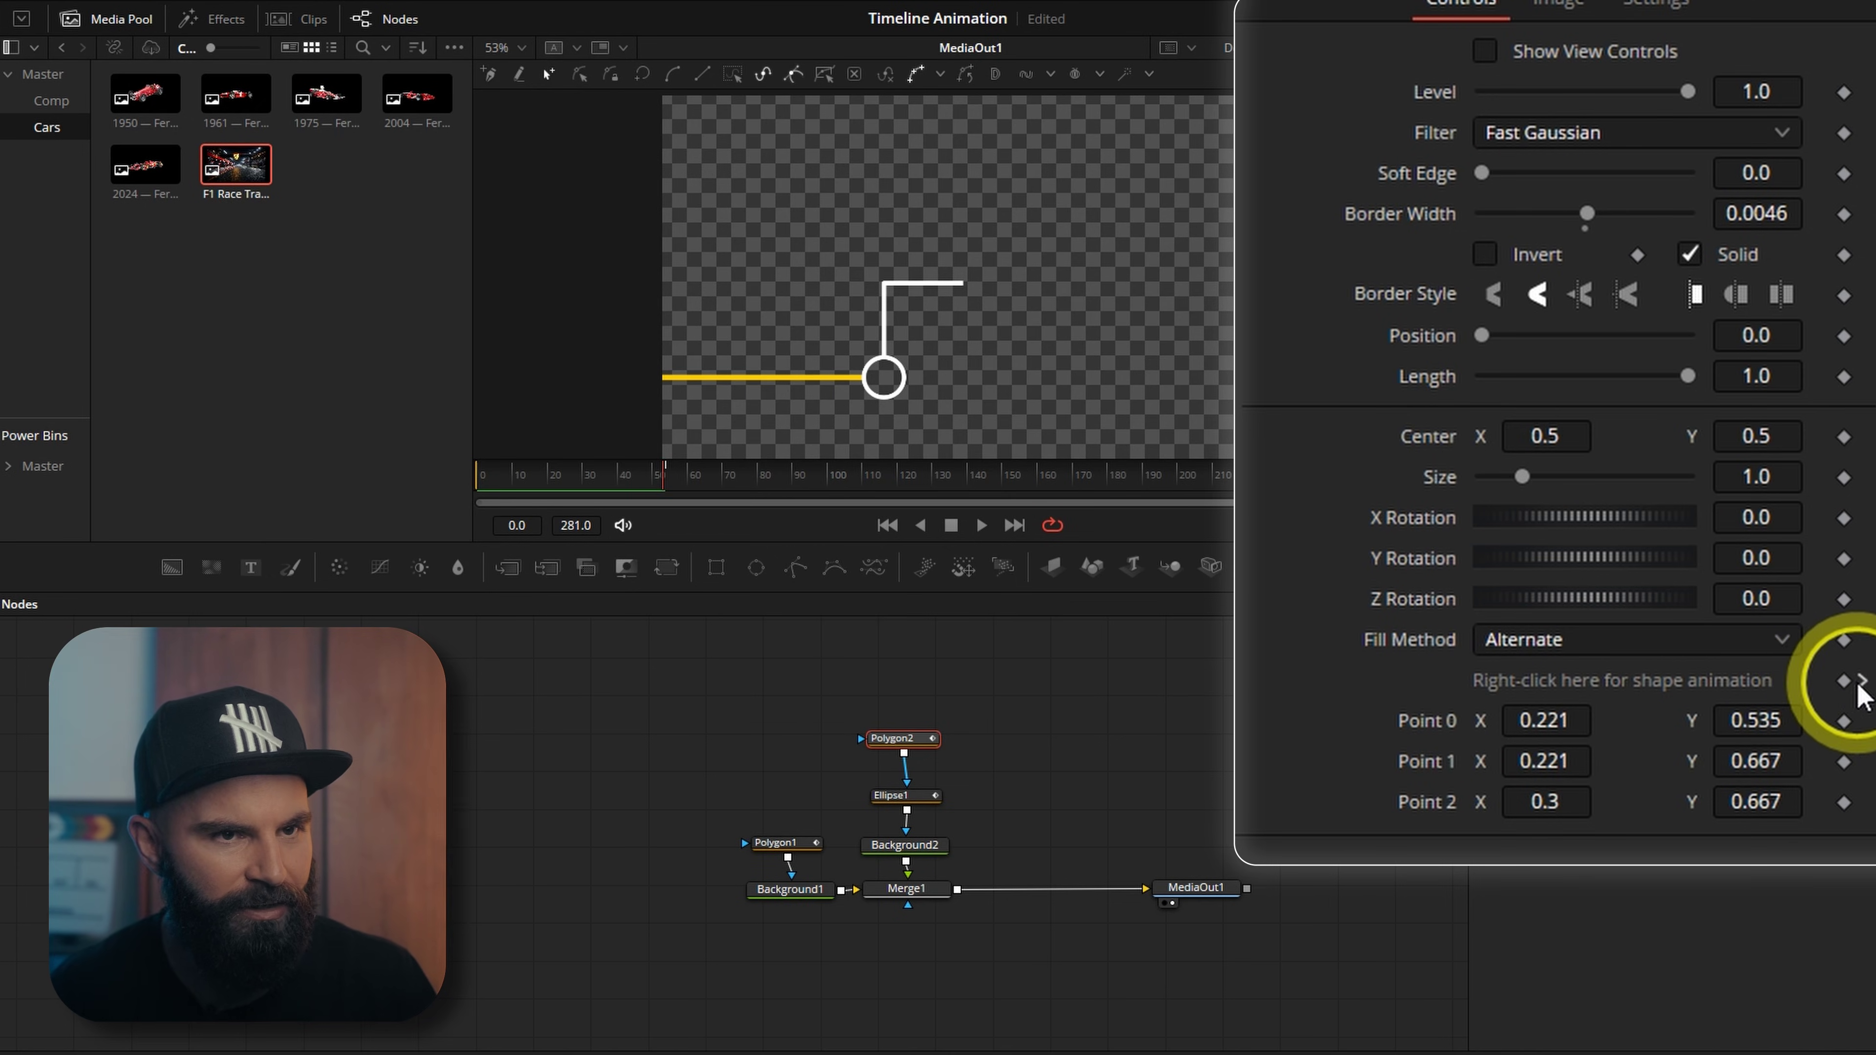
# Step: Animate Polygon2's Length from 0 at frame 40 to 1.0 at frame 70
pyautogui.moveTo(646, 475); pyautogui.dragTo(540, 485)
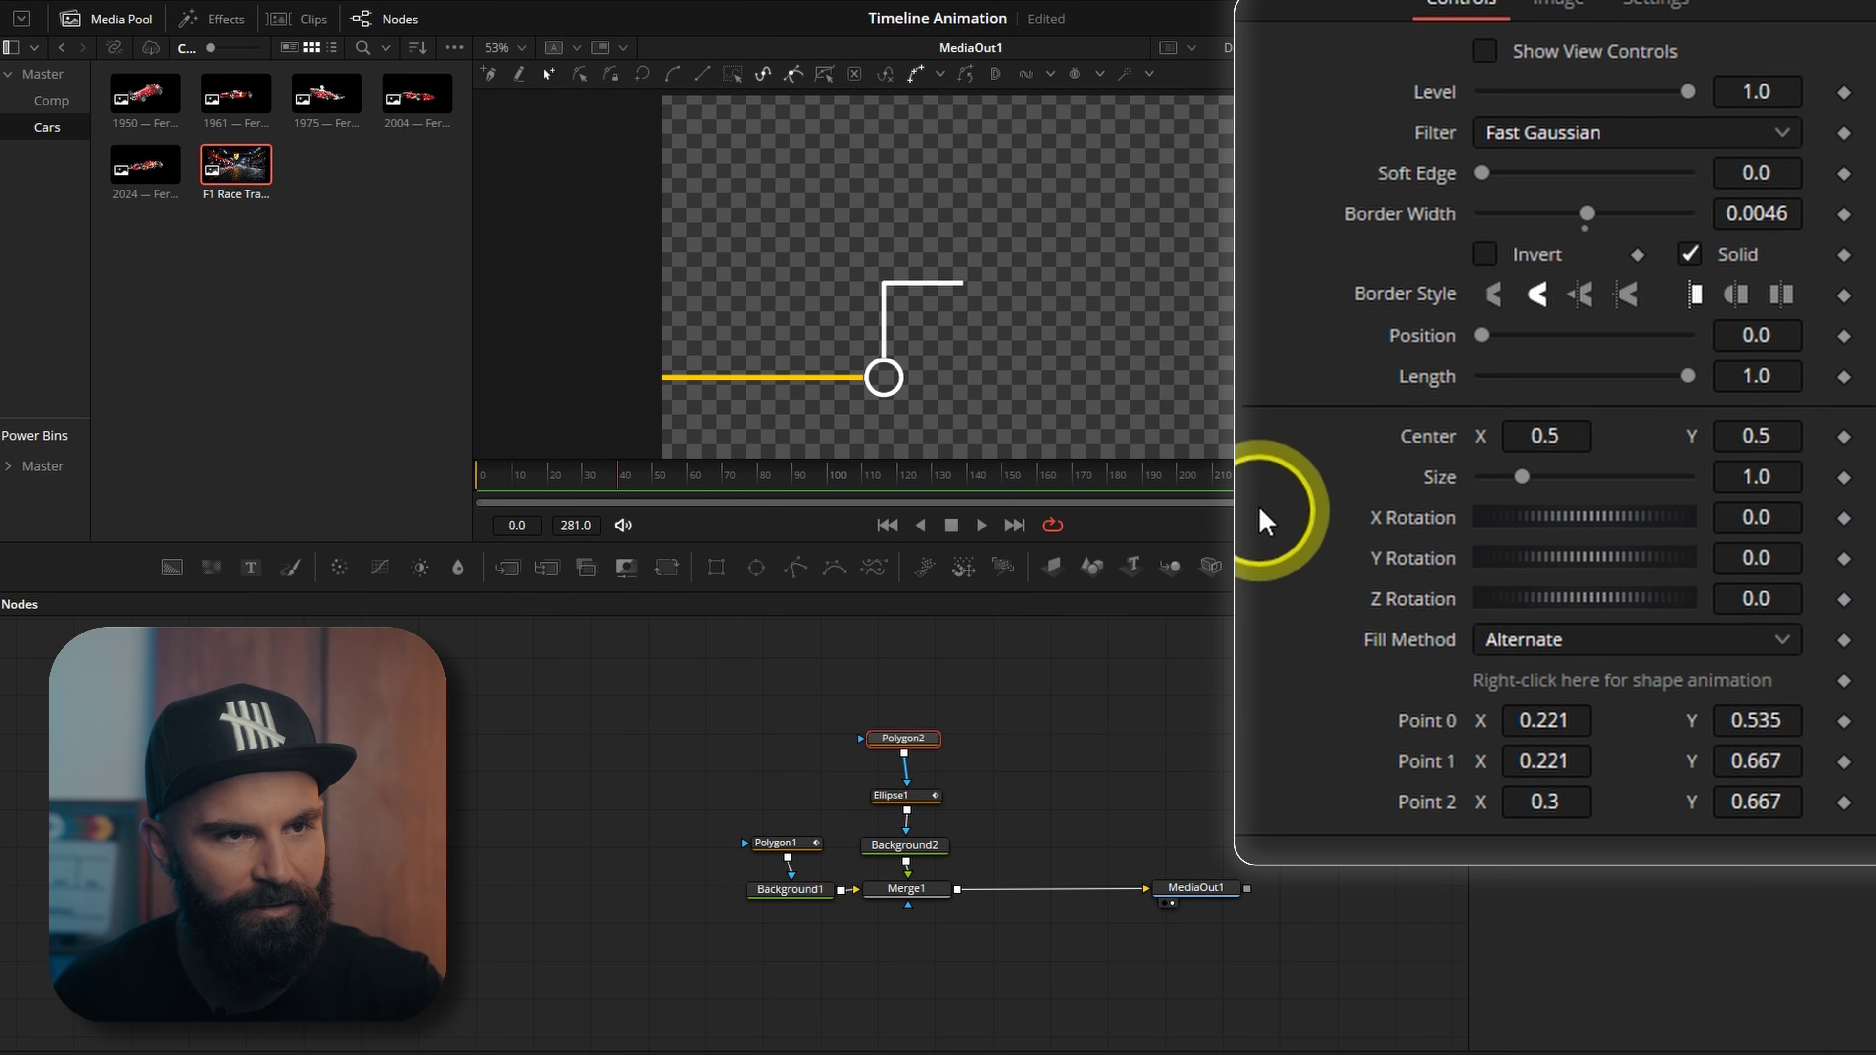
pyautogui.click(1844, 376)
pyautogui.moveTo(632, 484); pyautogui.dragTo(688, 484)
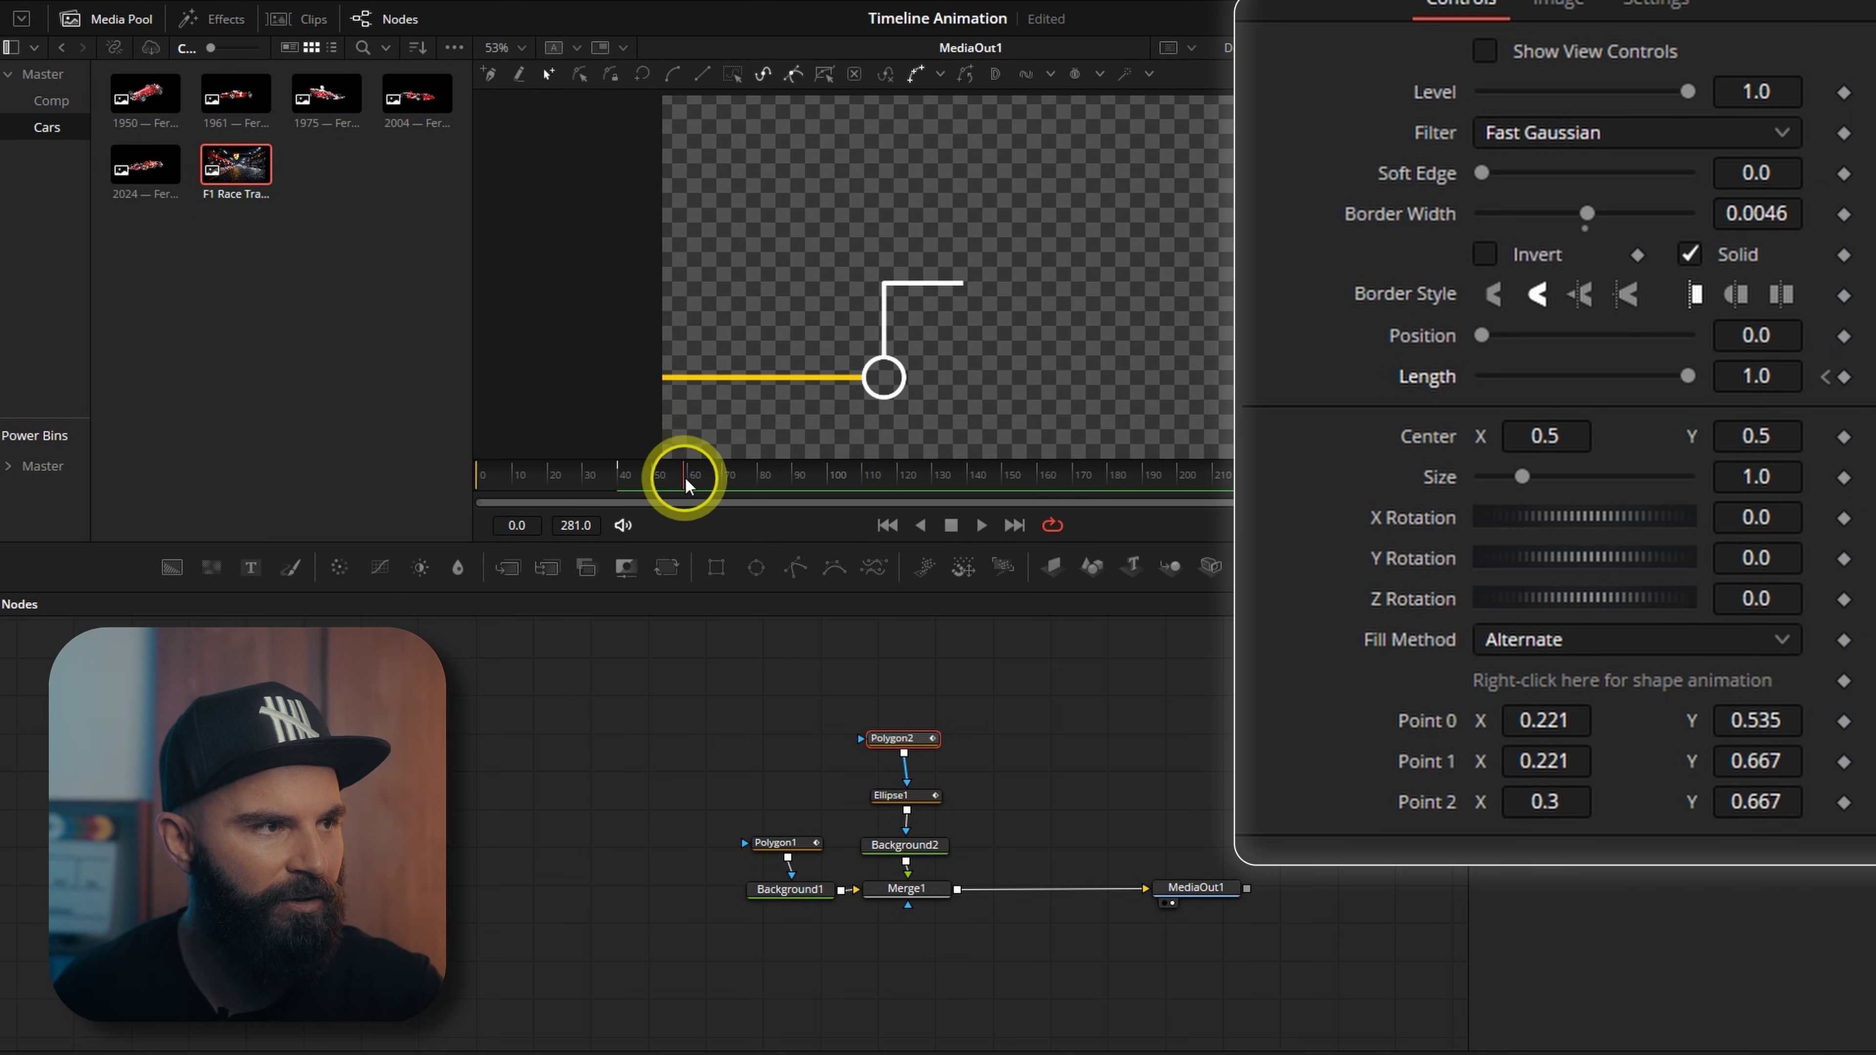
pyautogui.click(1844, 376)
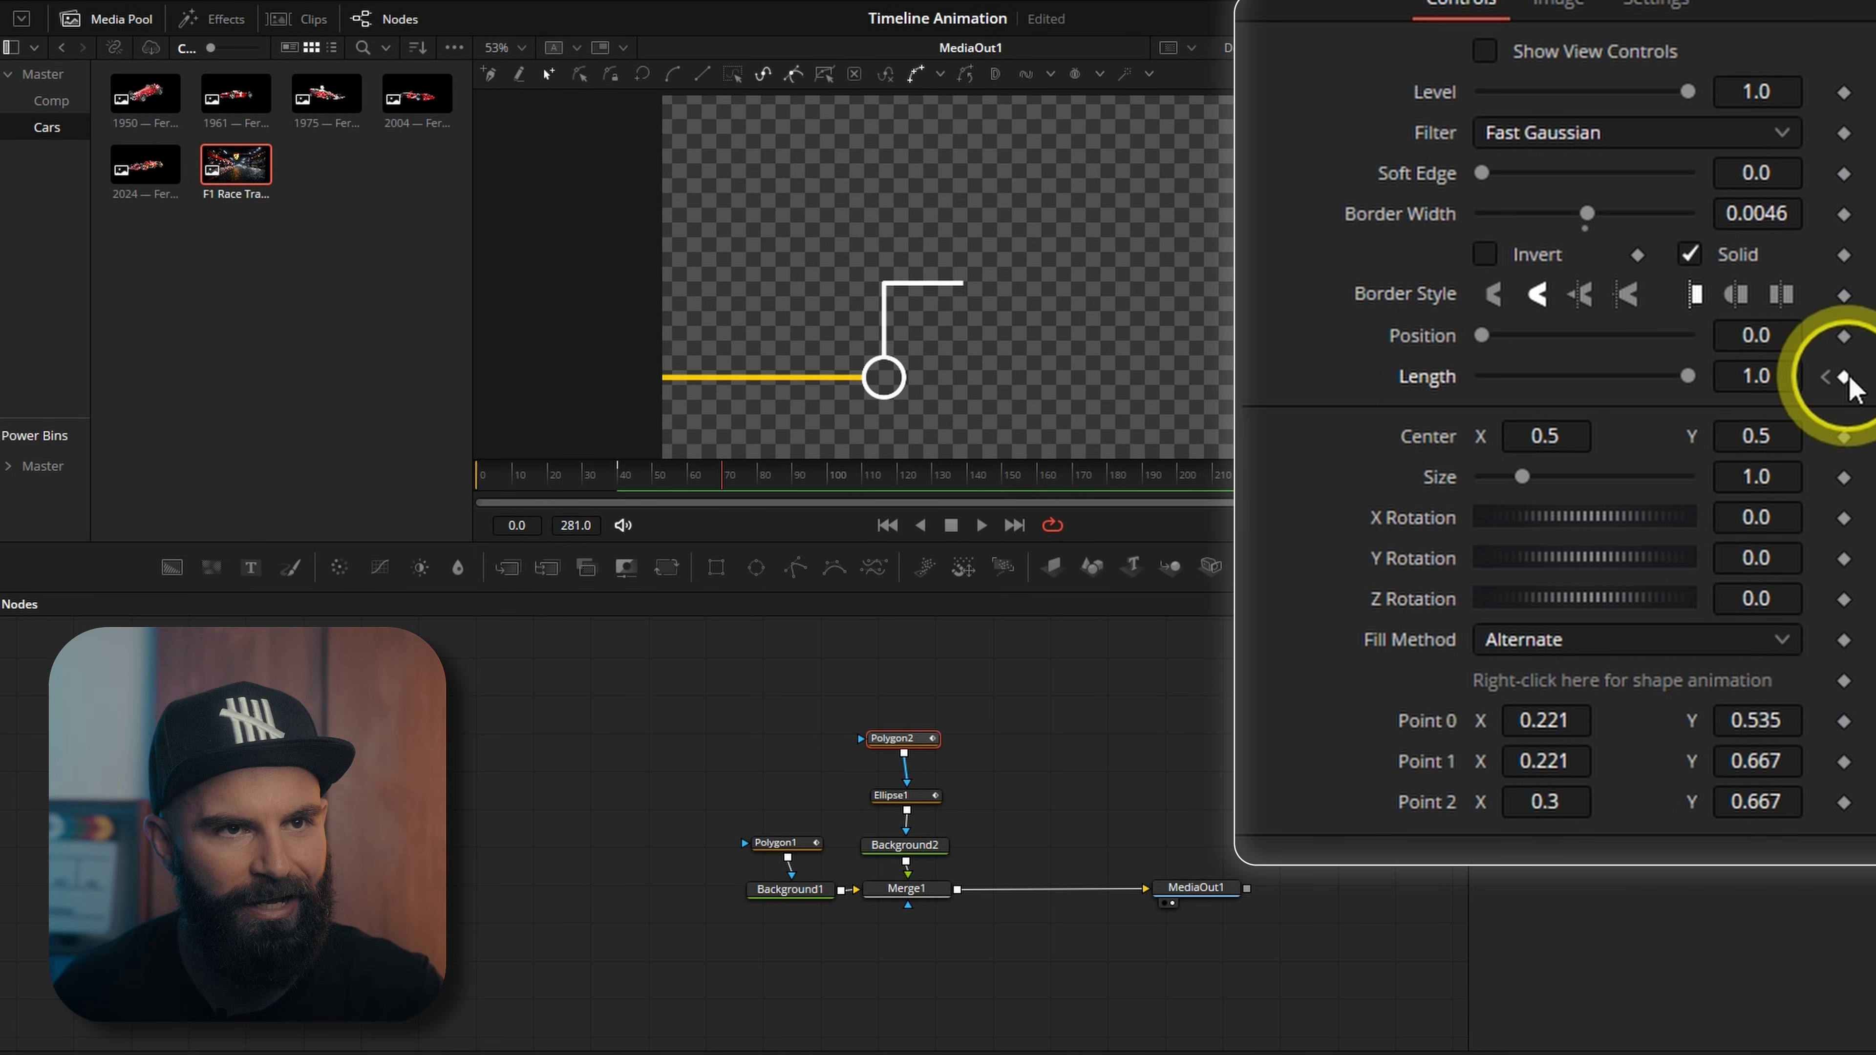
pyautogui.click(1825, 376)
pyautogui.moveTo(1688, 376); pyautogui.dragTo(1387, 388)
pyautogui.moveTo(674, 488); pyautogui.dragTo(700, 484)
# Step: Isolate Polygon2's Length curve, smooth it and extend the last keyframe's handle back over the first, and preview the motion
pyautogui.click(1447, 19)
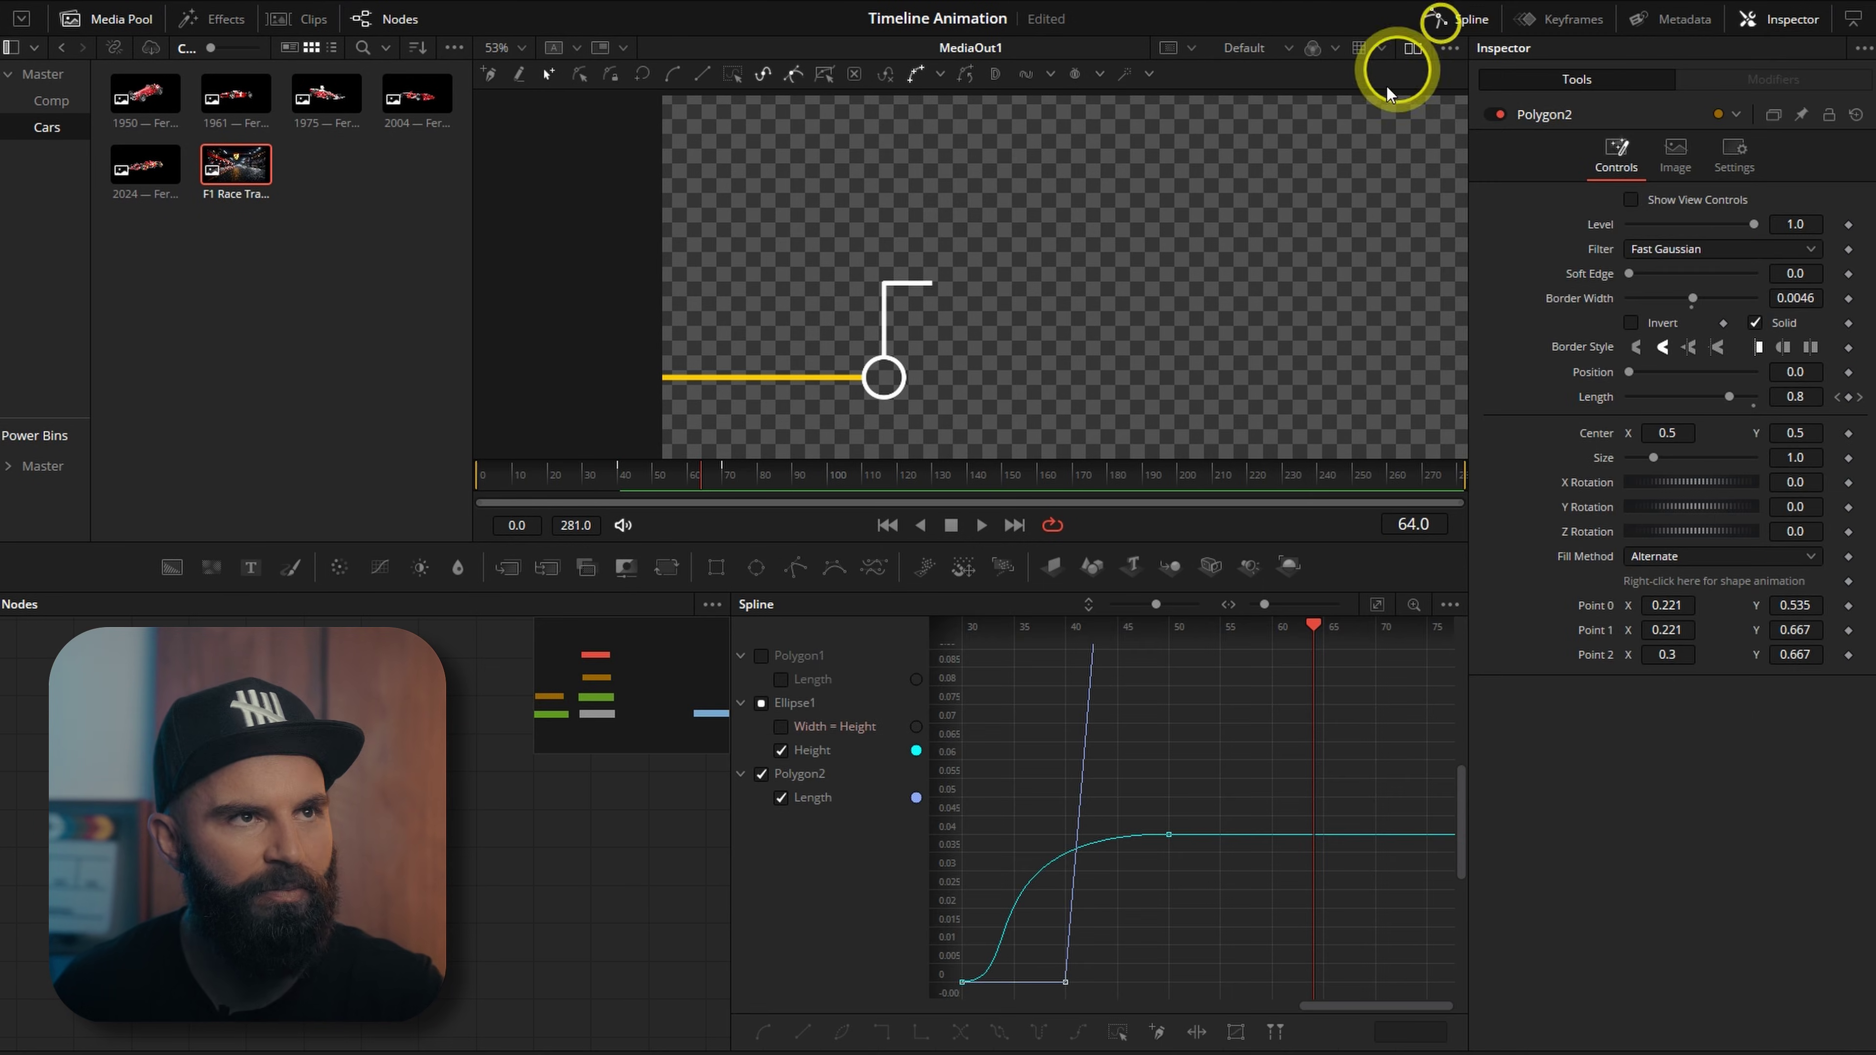
pyautogui.click(762, 703)
pyautogui.hotkey('ctrl', 'f')
pyautogui.moveTo(1411, 658); pyautogui.dragTo(1043, 924)
pyautogui.press('f')
pyautogui.moveTo(1309, 698); pyautogui.dragTo(1175, 690)
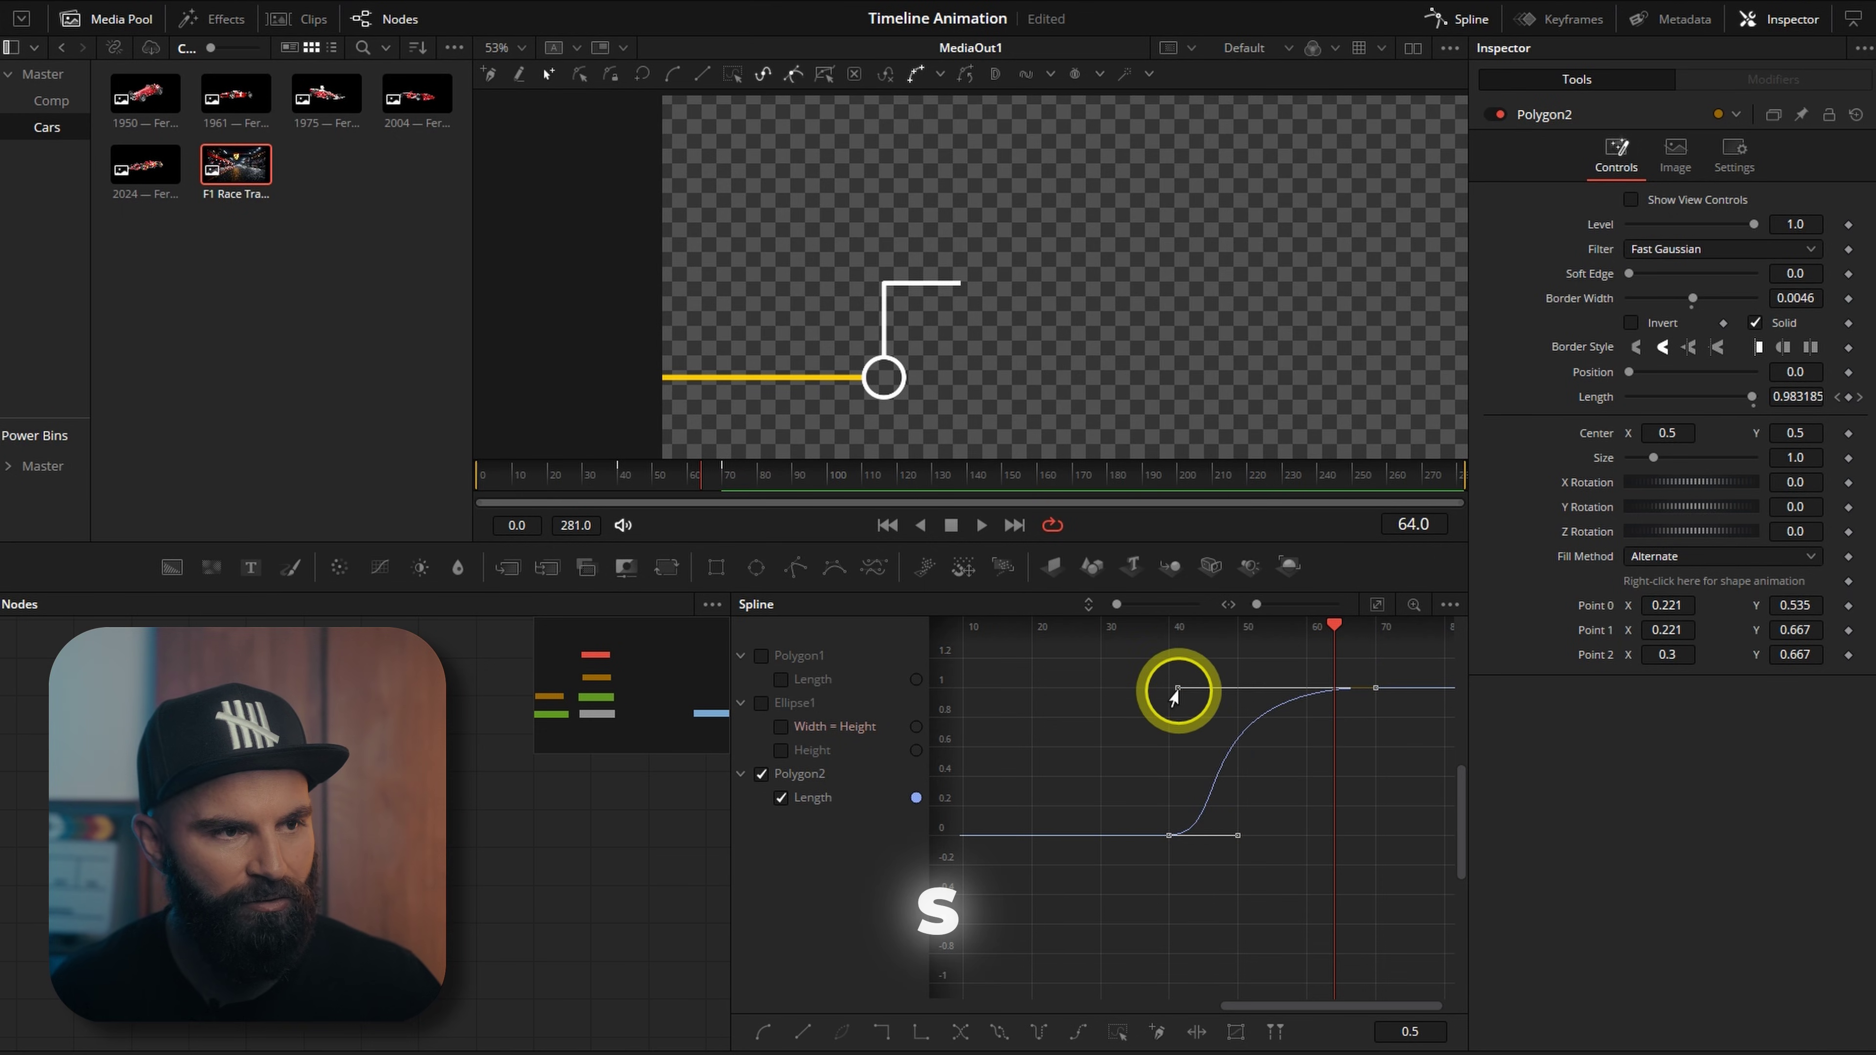
pyautogui.click(1438, 22)
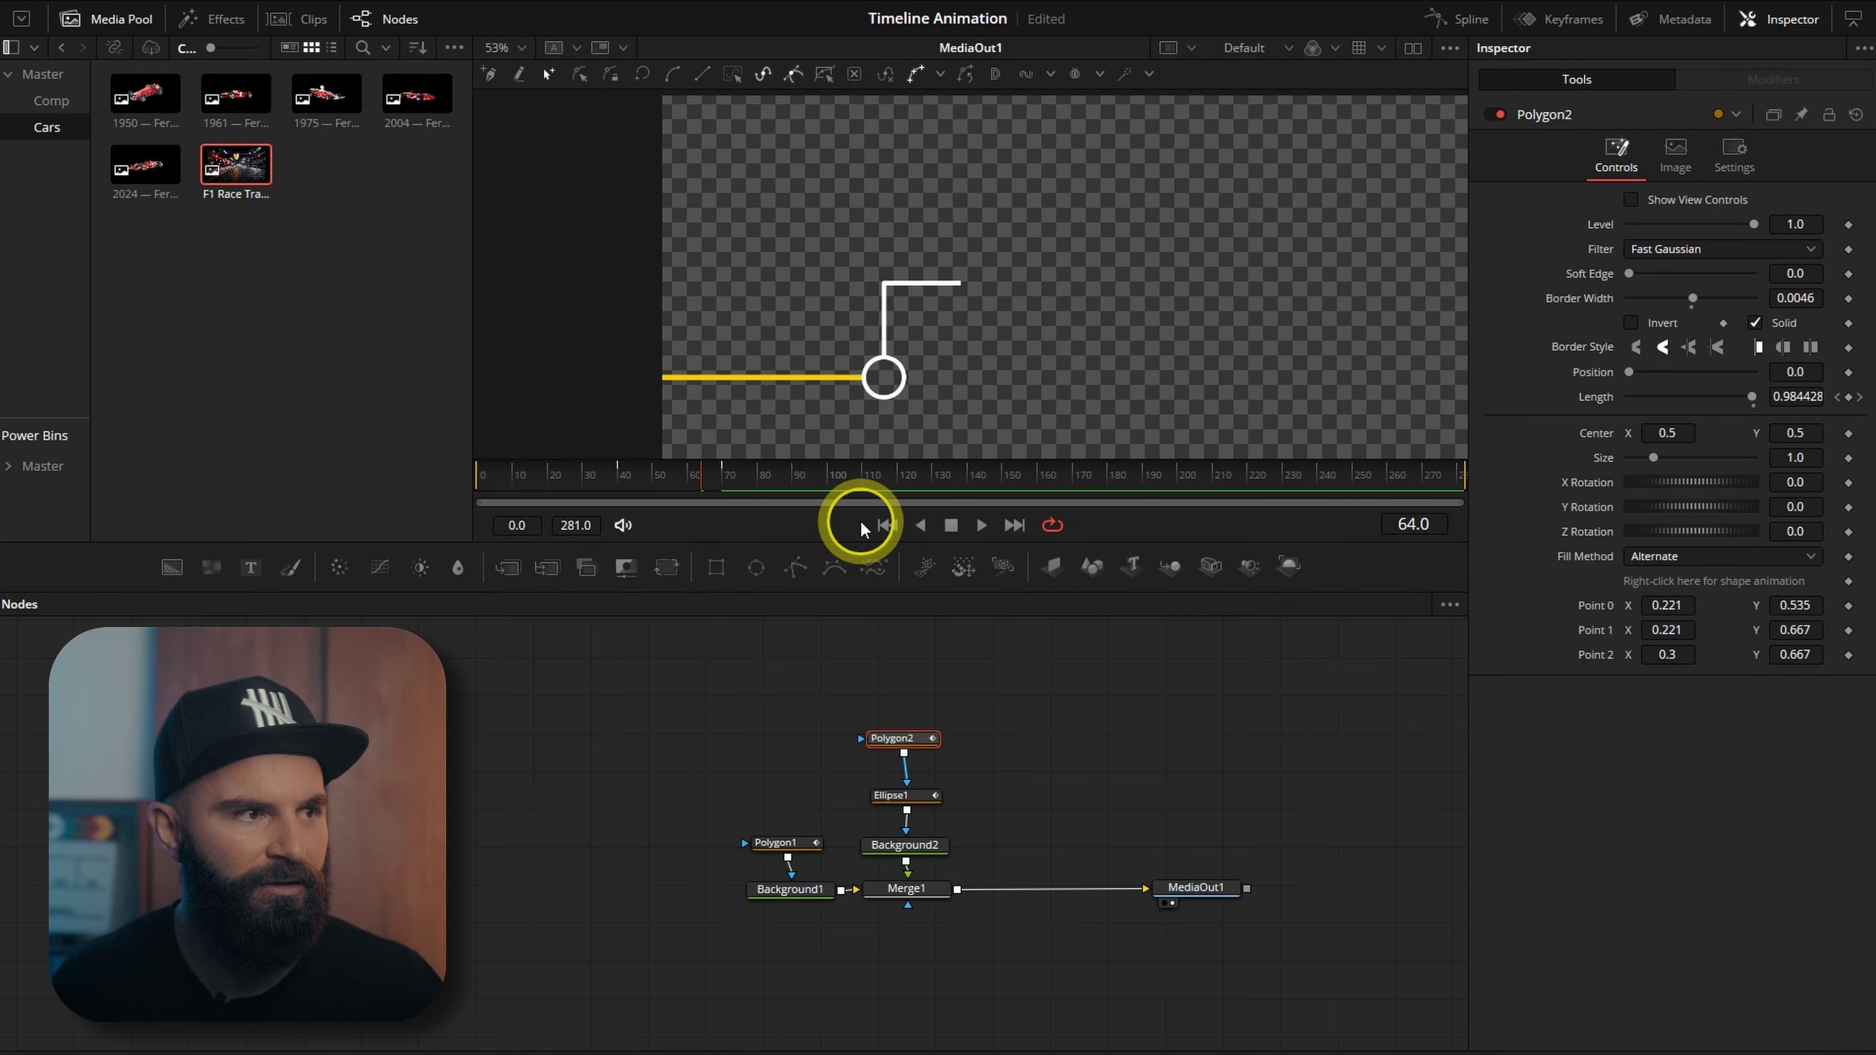
pyautogui.moveTo(706, 477); pyautogui.dragTo(603, 483)
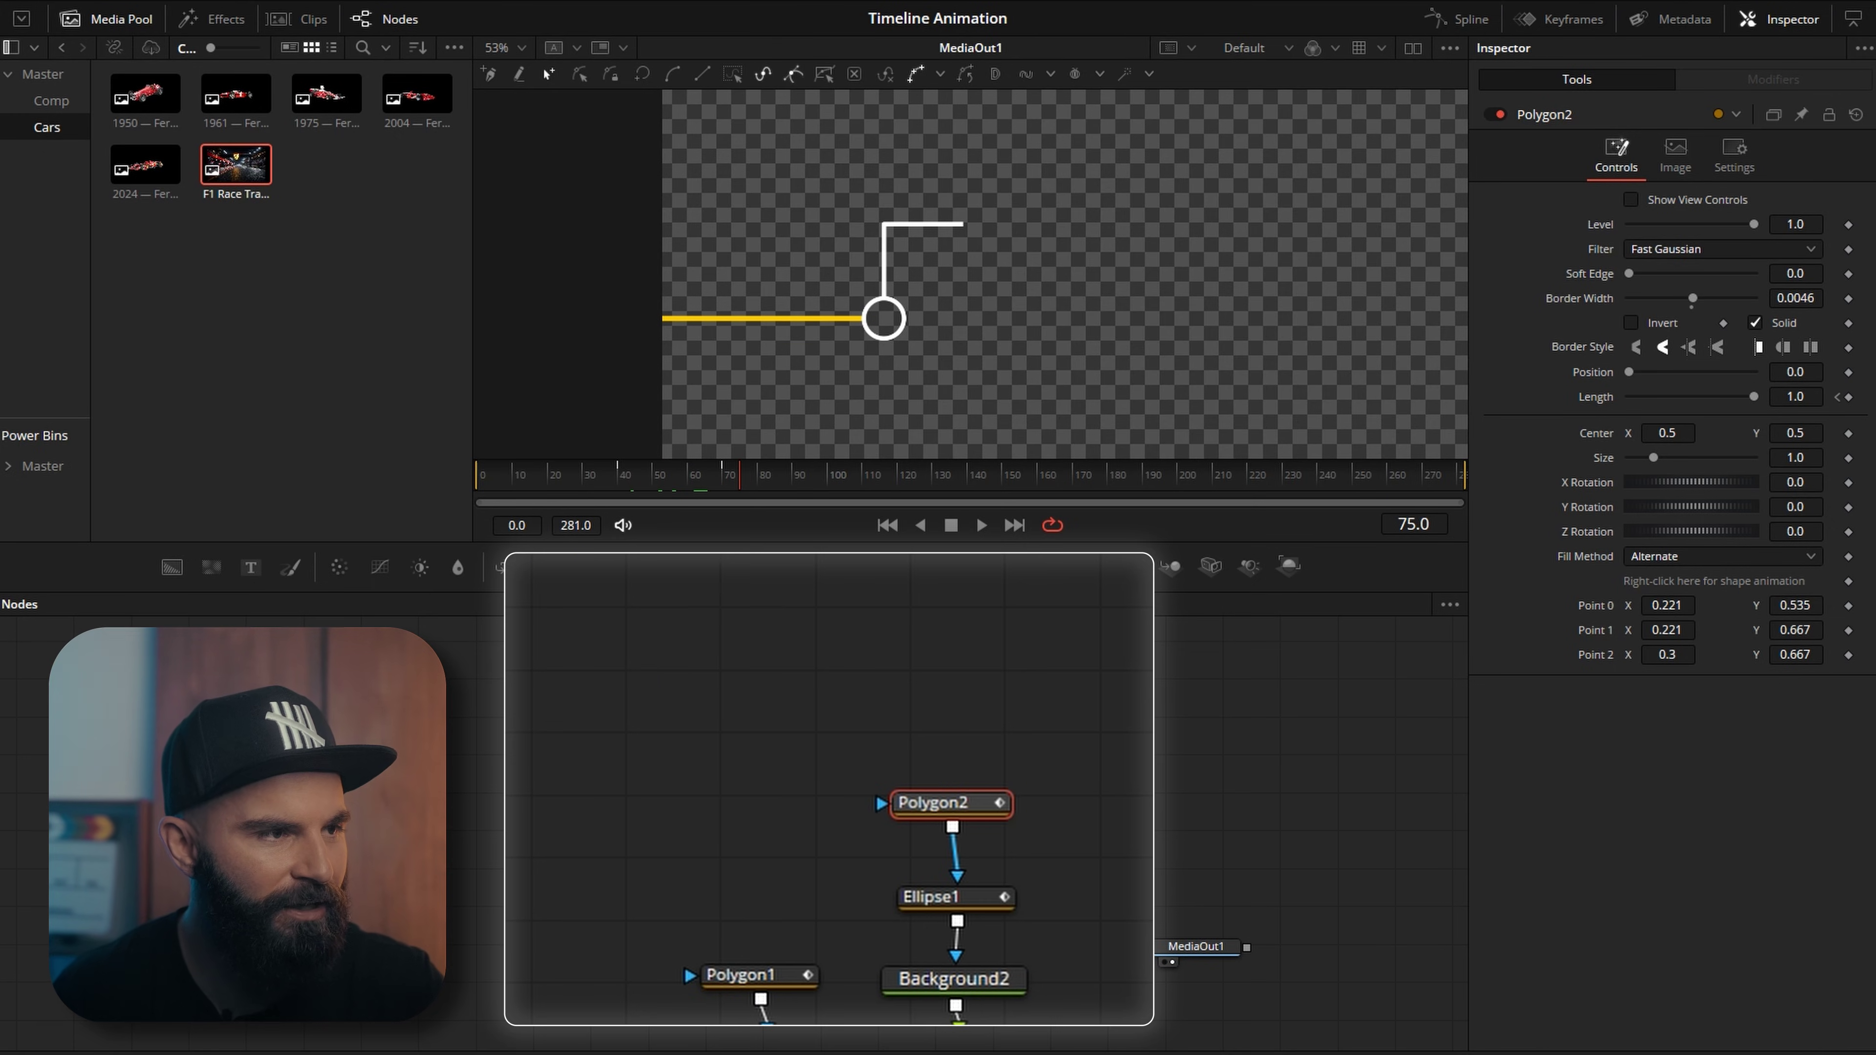
# Step: Add a second Ellipse mask and connect it to Polygon2's input
pyautogui.moveTo(755, 566); pyautogui.dragTo(960, 803)
pyautogui.moveTo(964, 678); pyautogui.dragTo(964, 698)
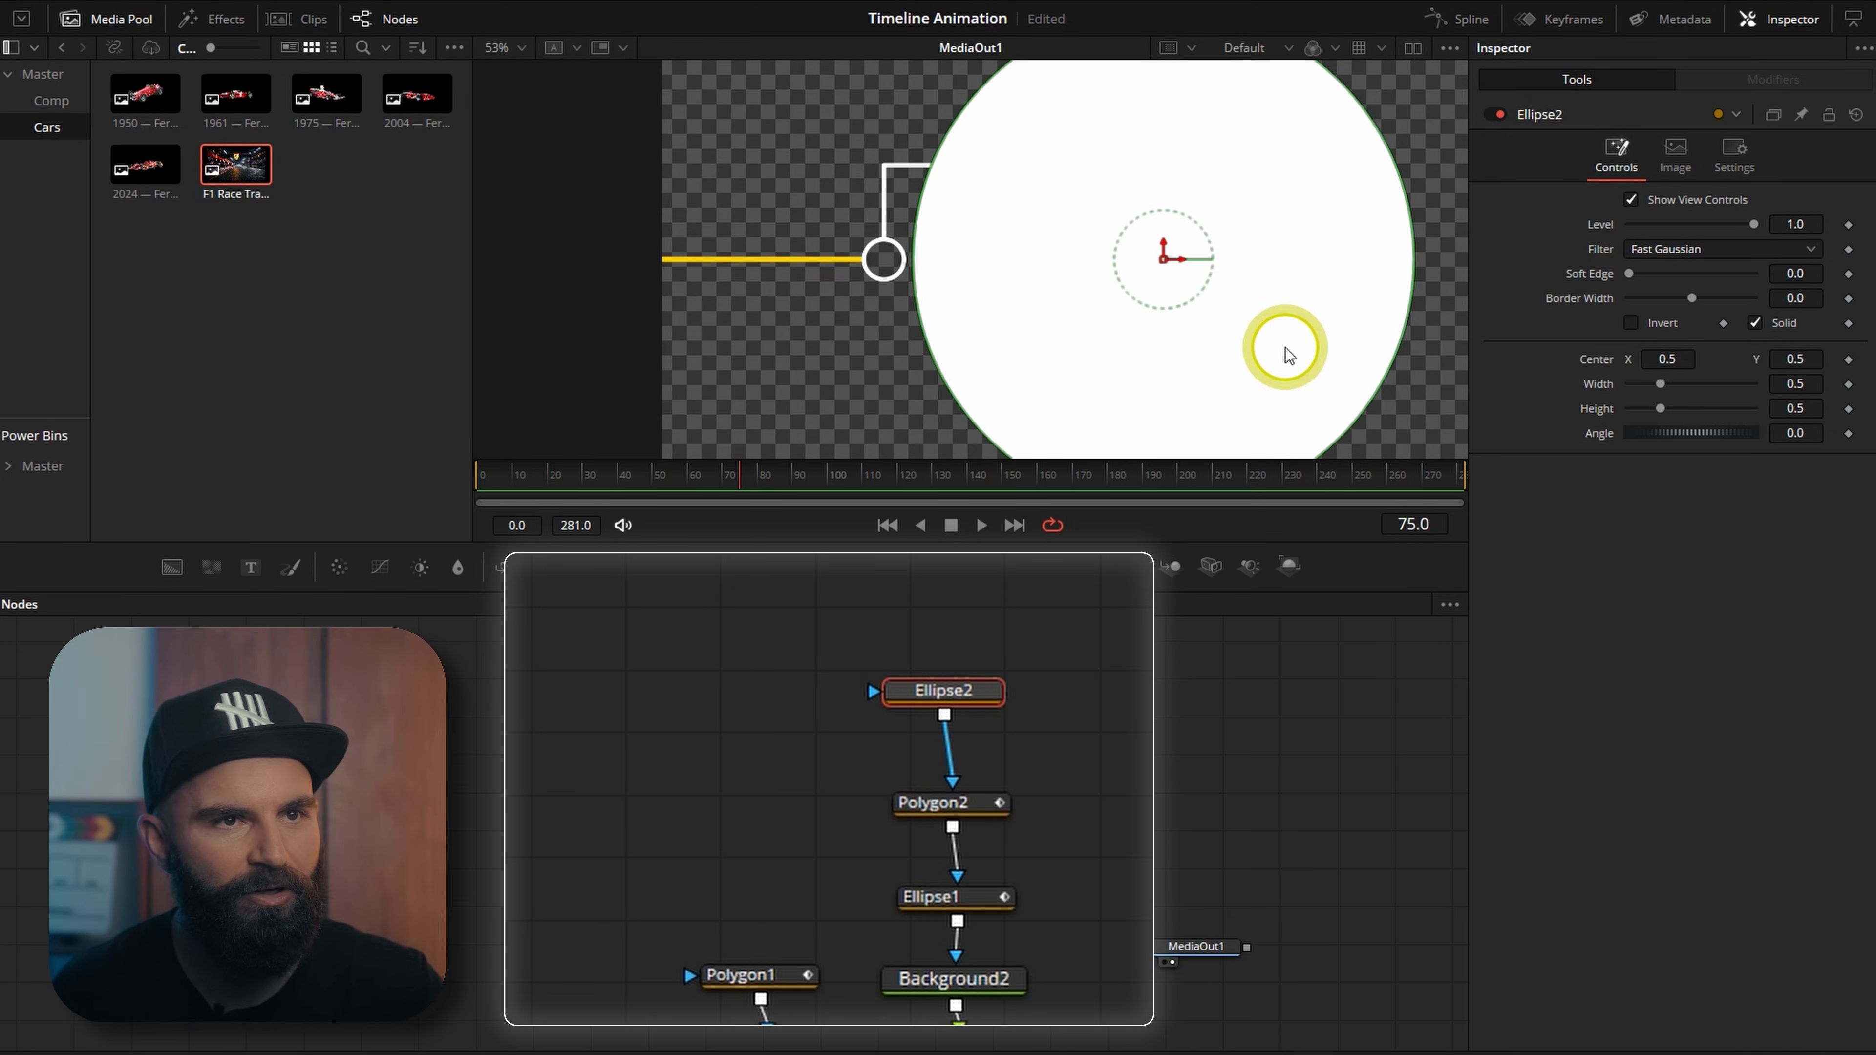
pyautogui.scroll(-2, 1277, 349)
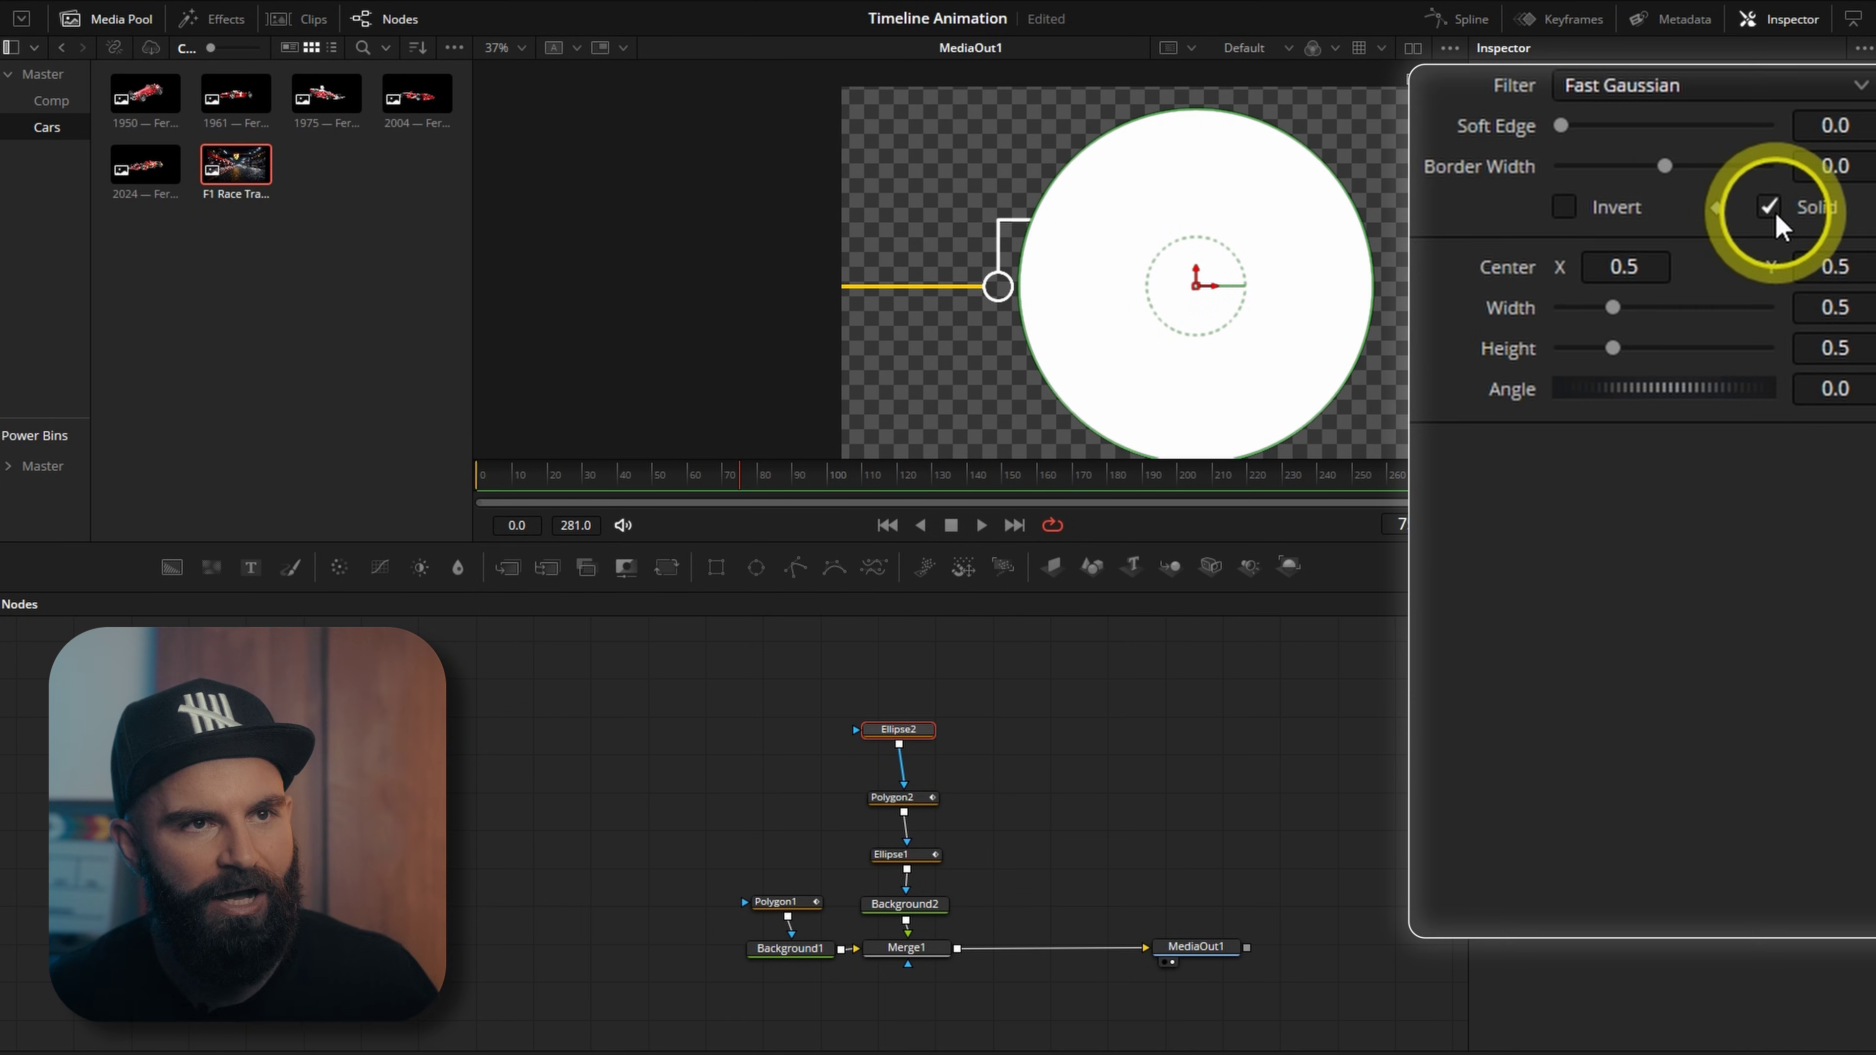
# Step: Make Ellipse2 an unfilled outline with a border width of 0.0061, link its Width to its Height, and set the Height to 0.135
pyautogui.click(1755, 323)
pyautogui.moveTo(1829, 166); pyautogui.dragTo(1875, 167)
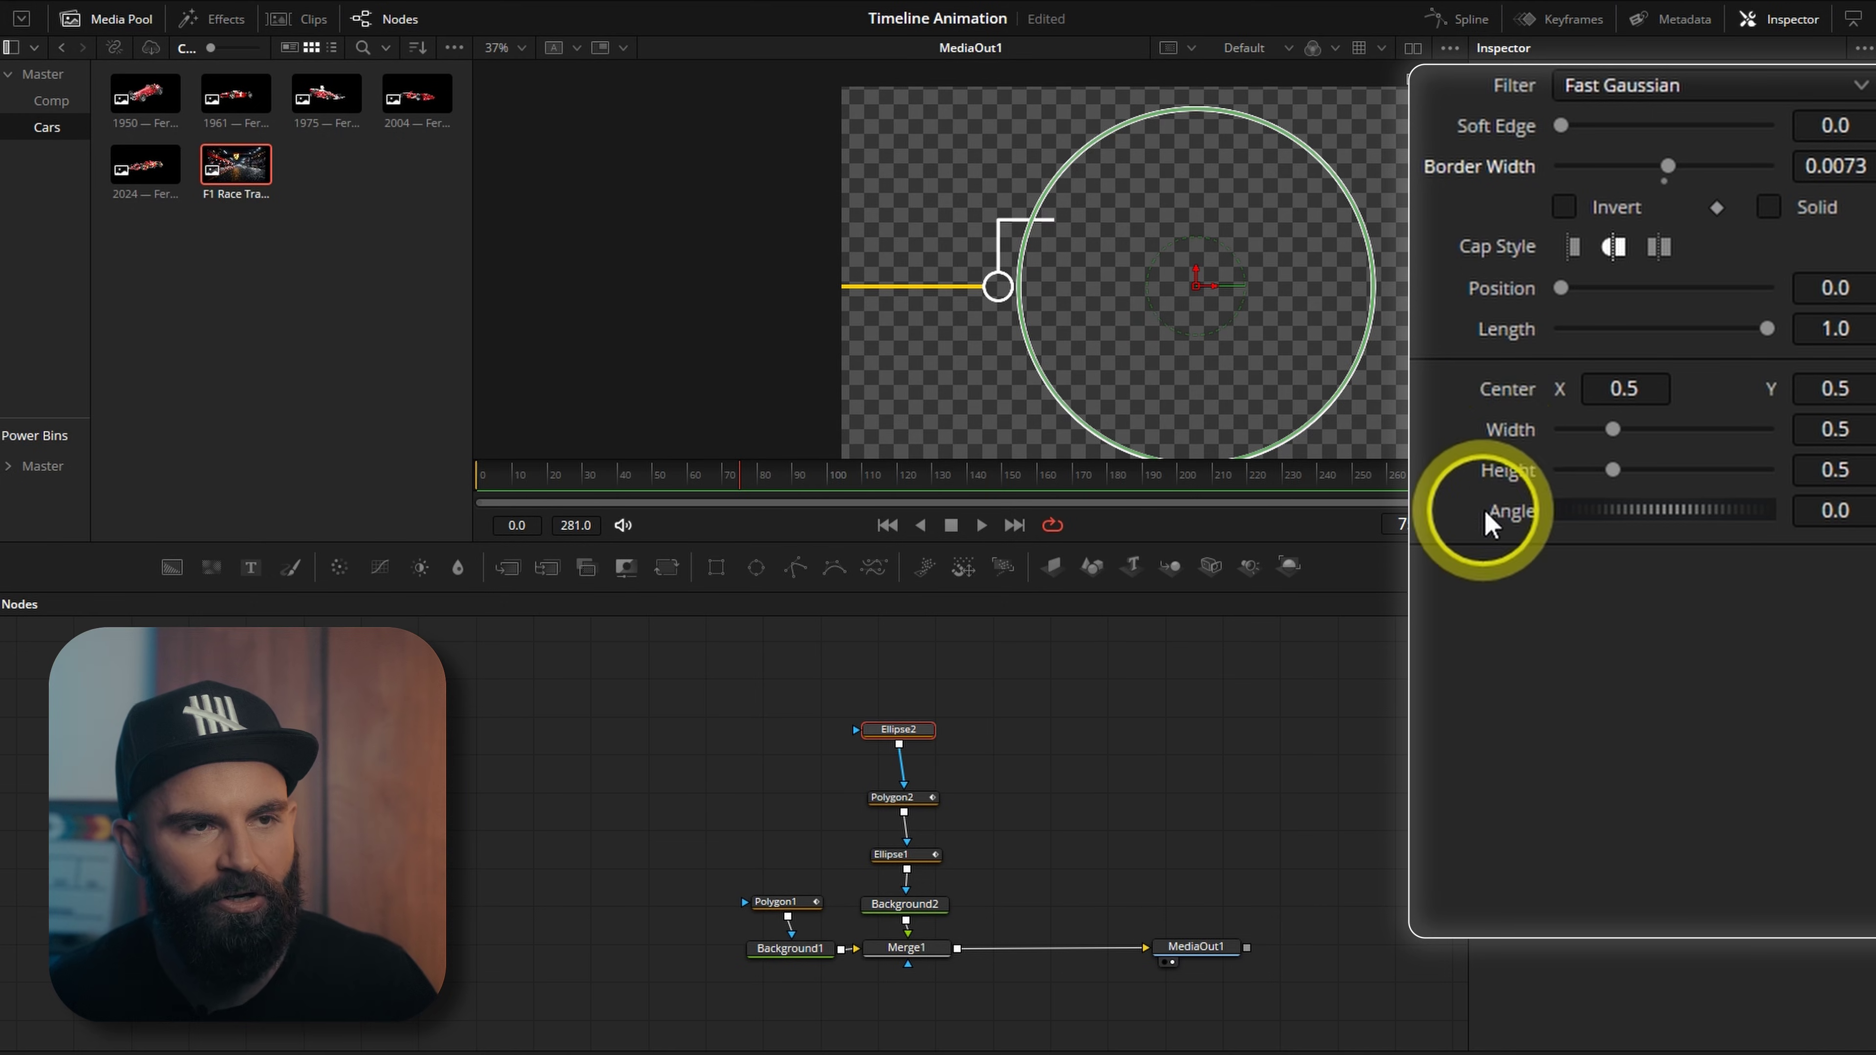
pyautogui.rightClick(1514, 432)
pyautogui.click(1618, 839)
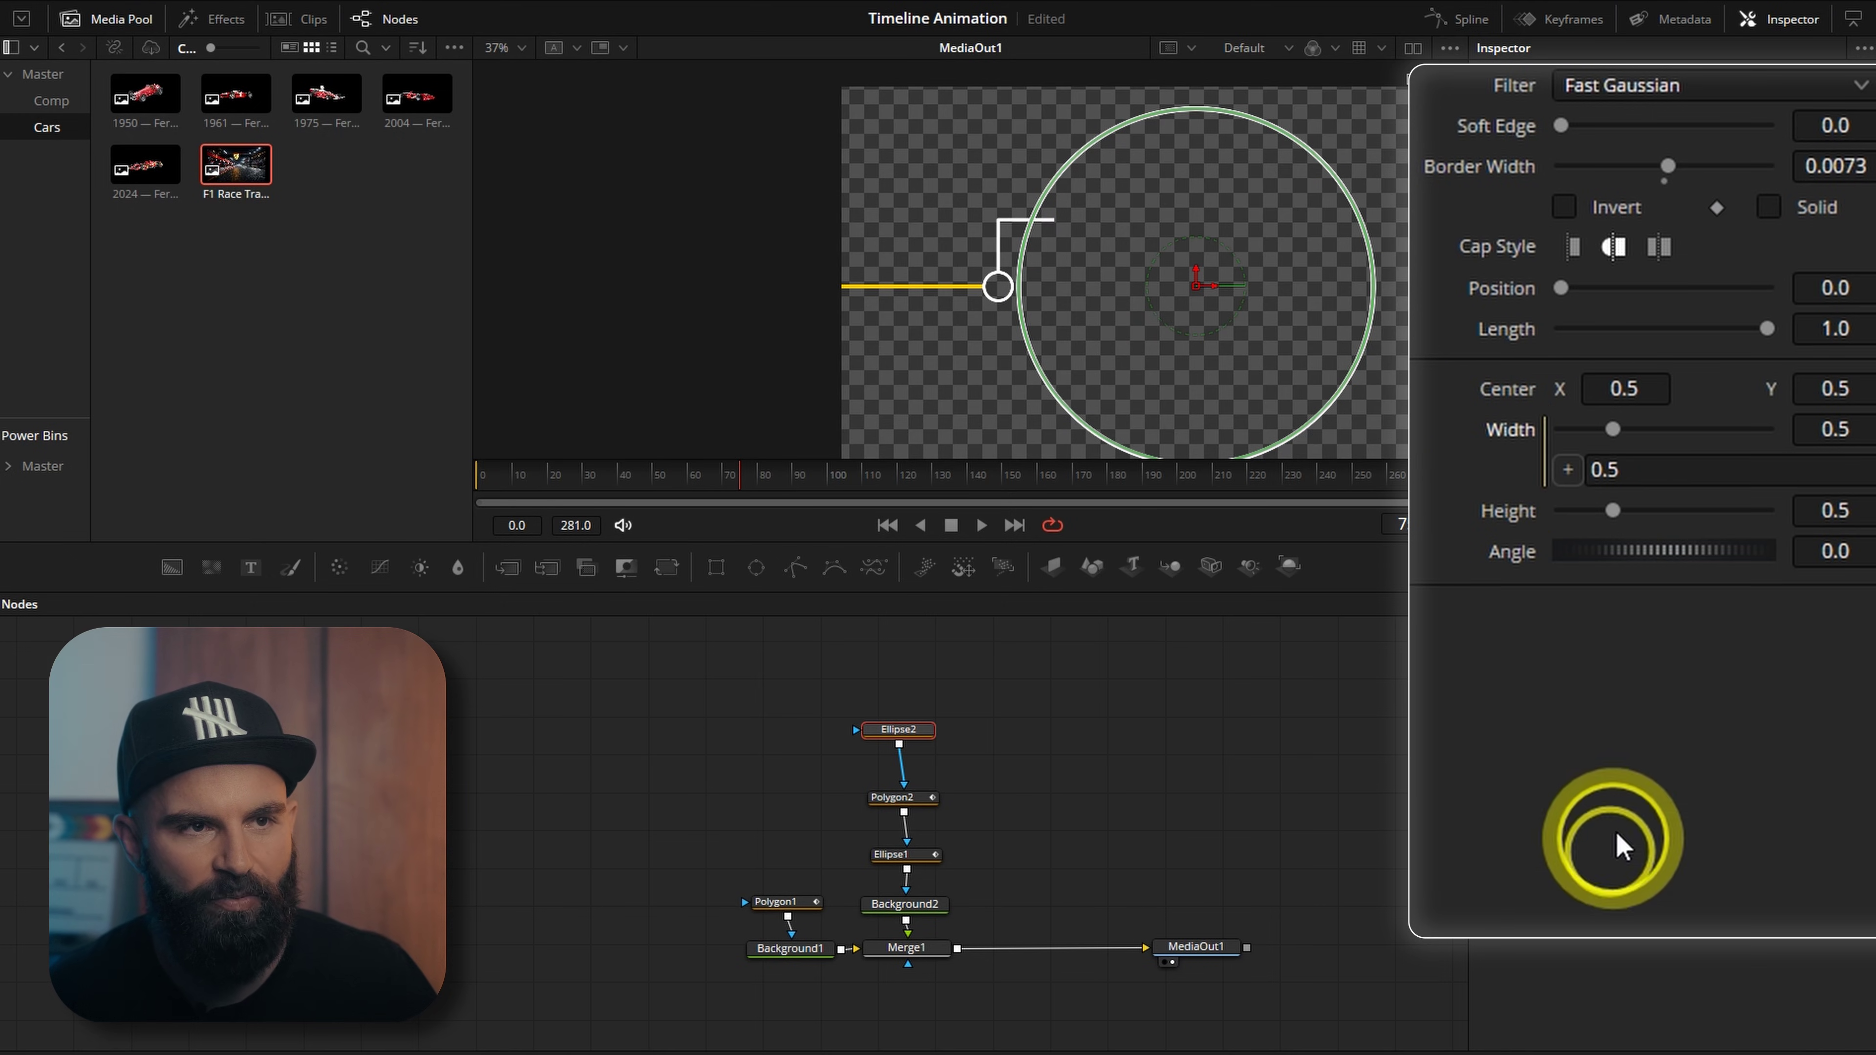
pyautogui.moveTo(1567, 470); pyautogui.dragTo(1511, 529)
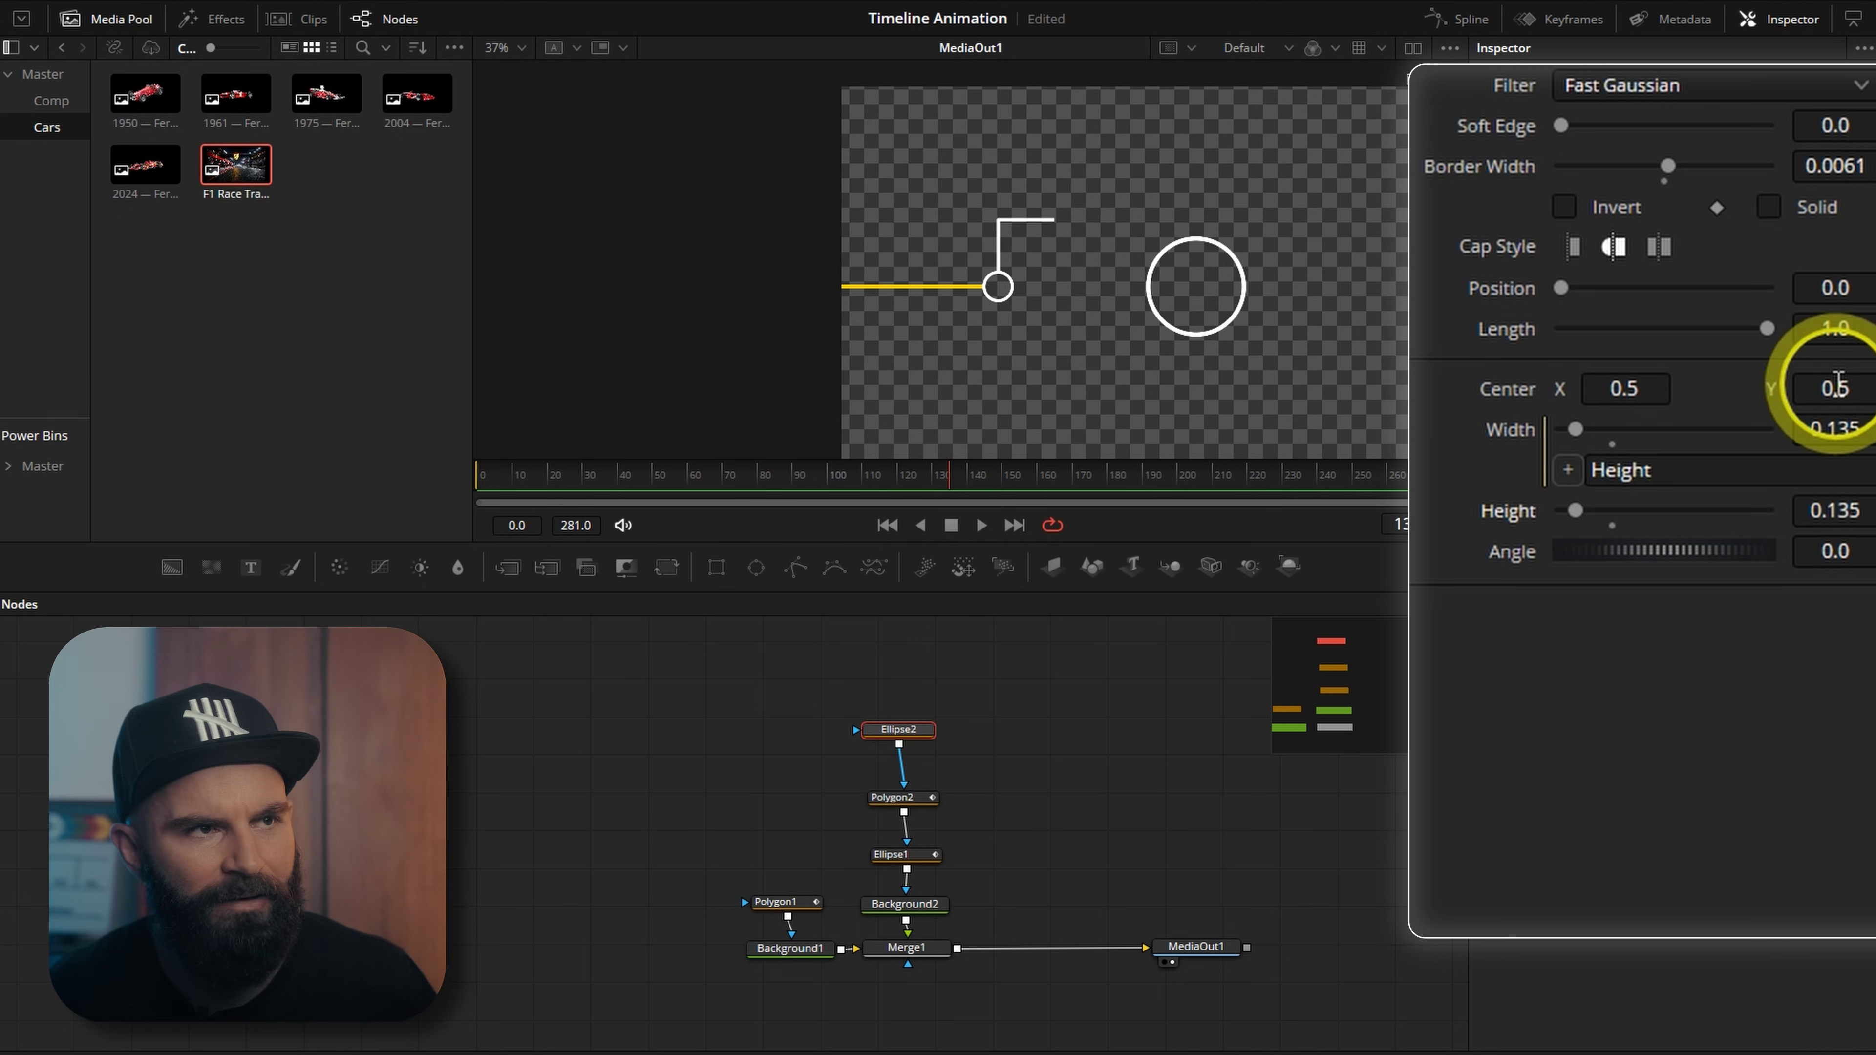
# Step: Move Ellipse2's center to X 0.366, Y 0.667 so the circle touches the end of the connector line
pyautogui.moveTo(1838, 386)
pyautogui.mouseDown()
pyautogui.moveTo(1838, 369)
pyautogui.moveTo(955, 407)
pyautogui.moveTo(1830, 356)
pyautogui.mouseUp()
pyautogui.moveTo(1625, 390); pyautogui.dragTo(1618, 389)
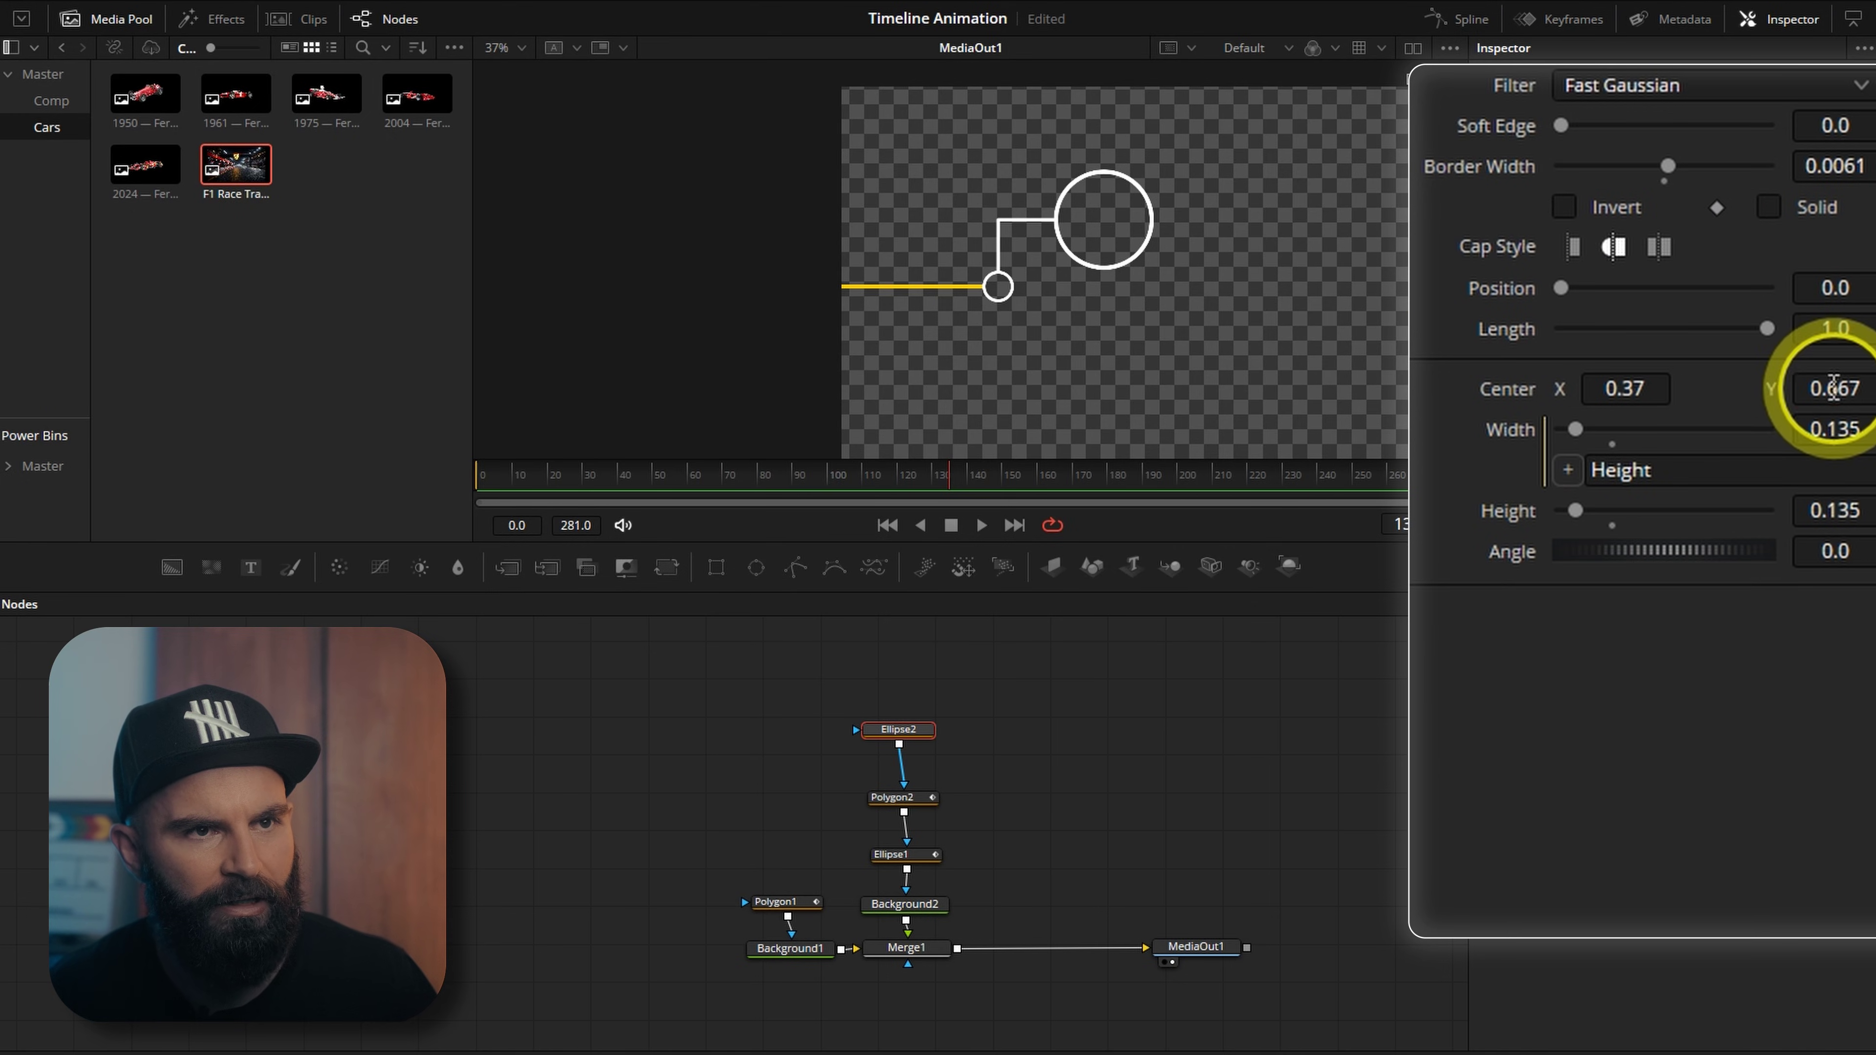
pyautogui.click(1636, 389)
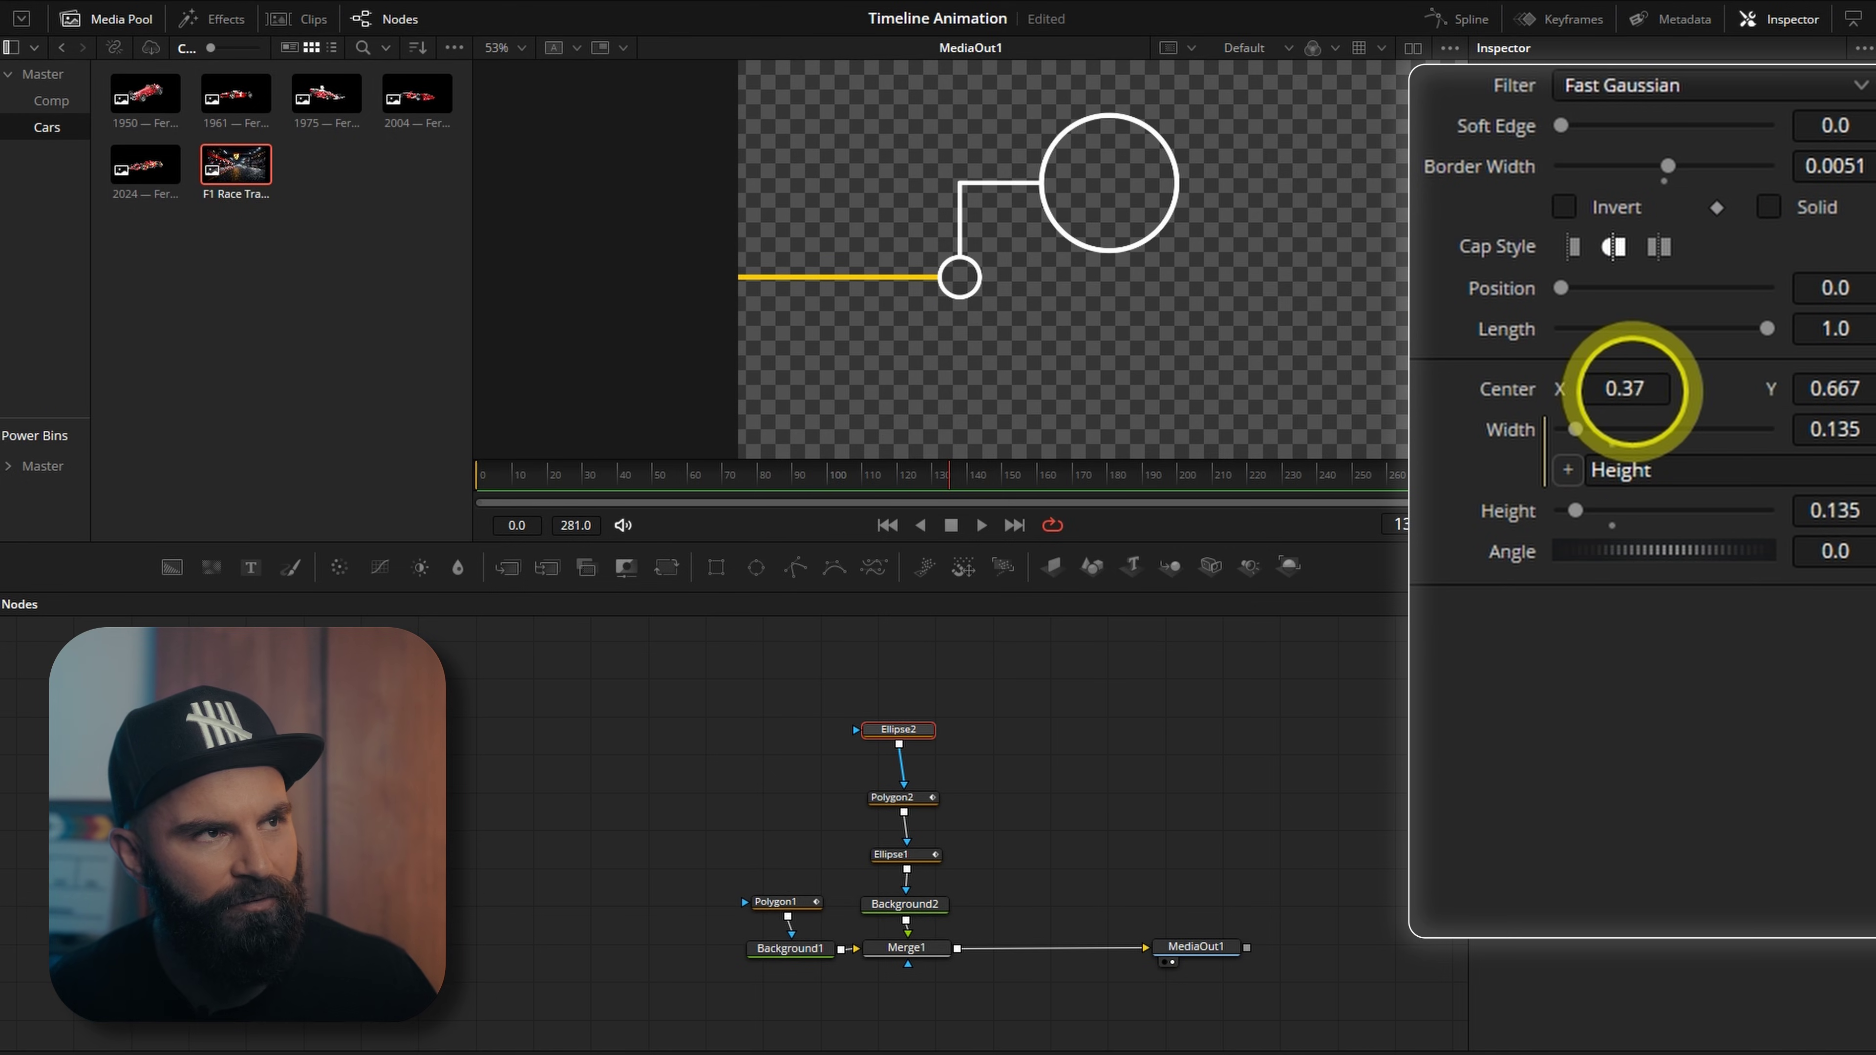
pyautogui.moveTo(1632, 390); pyautogui.dragTo(1628, 390)
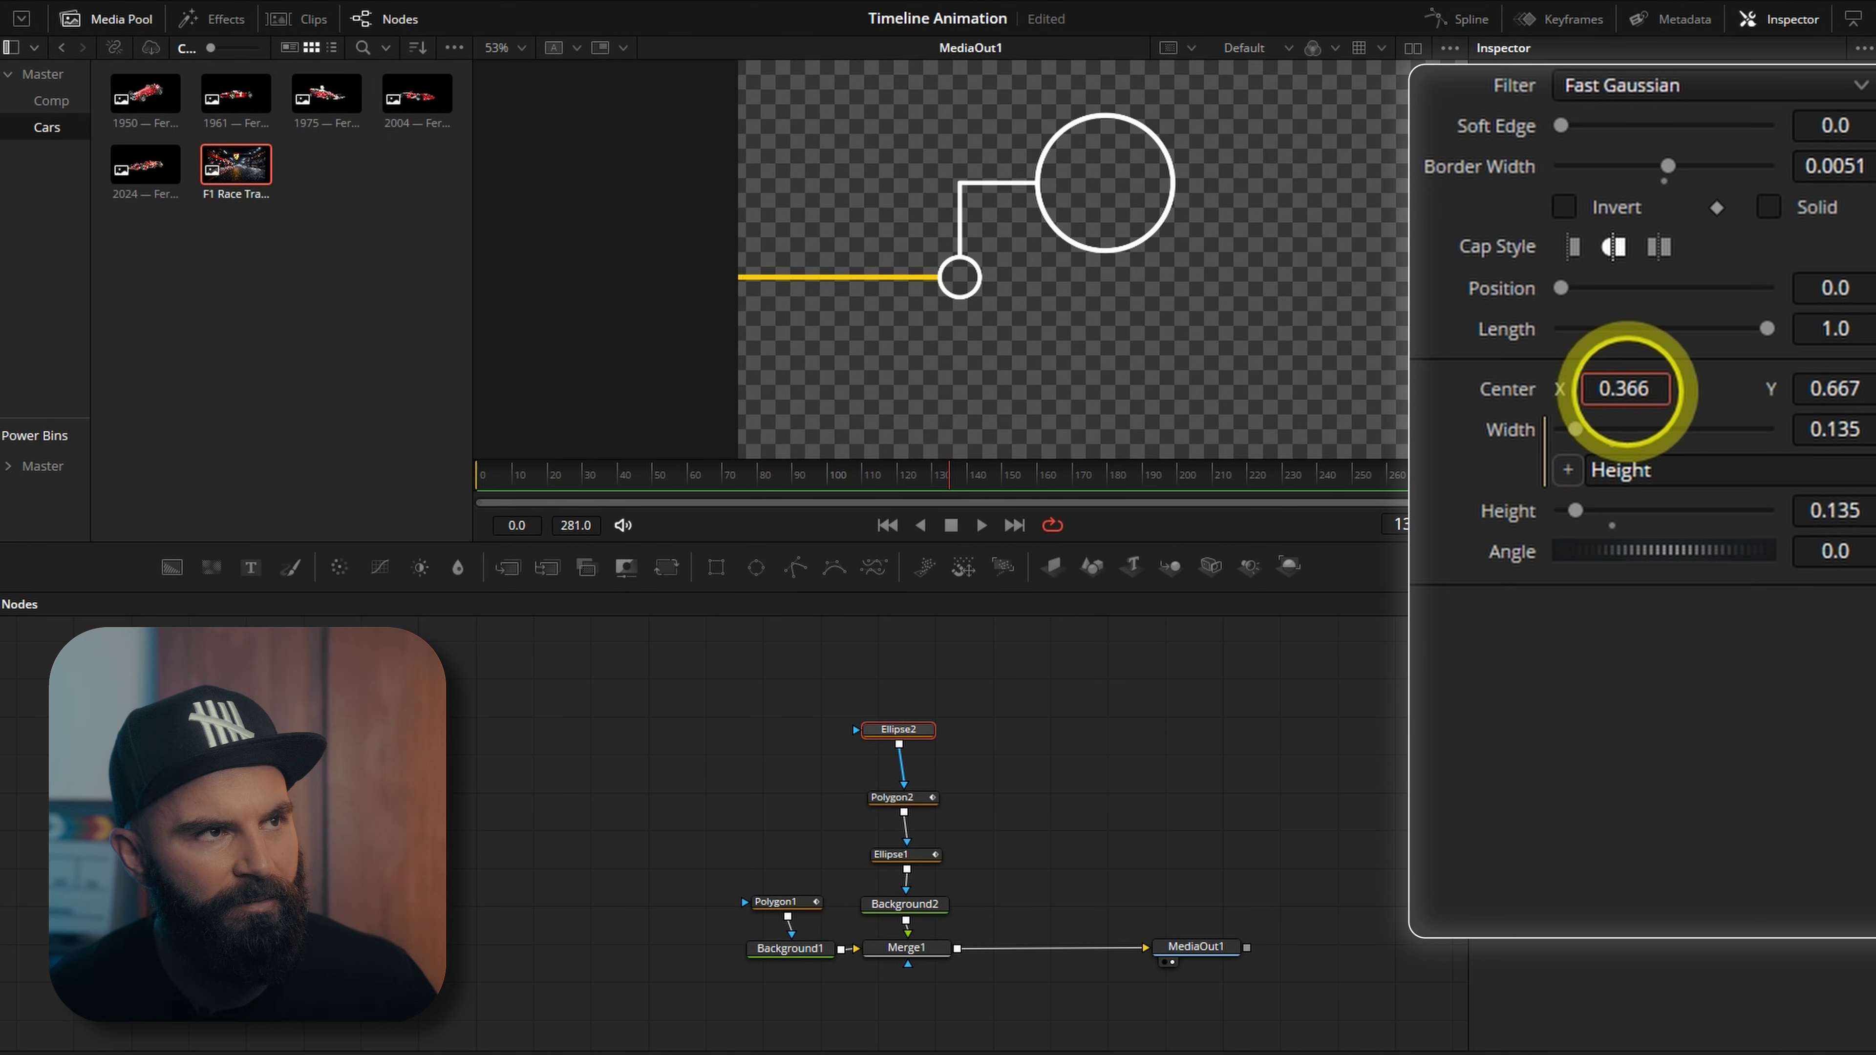
# Step: Give Ellipse2 a flat cap style and animate its Length from 0 at frame 70 to 1.0 at frame 100
pyautogui.moveTo(1767, 328); pyautogui.dragTo(1557, 336)
pyautogui.click(1613, 248)
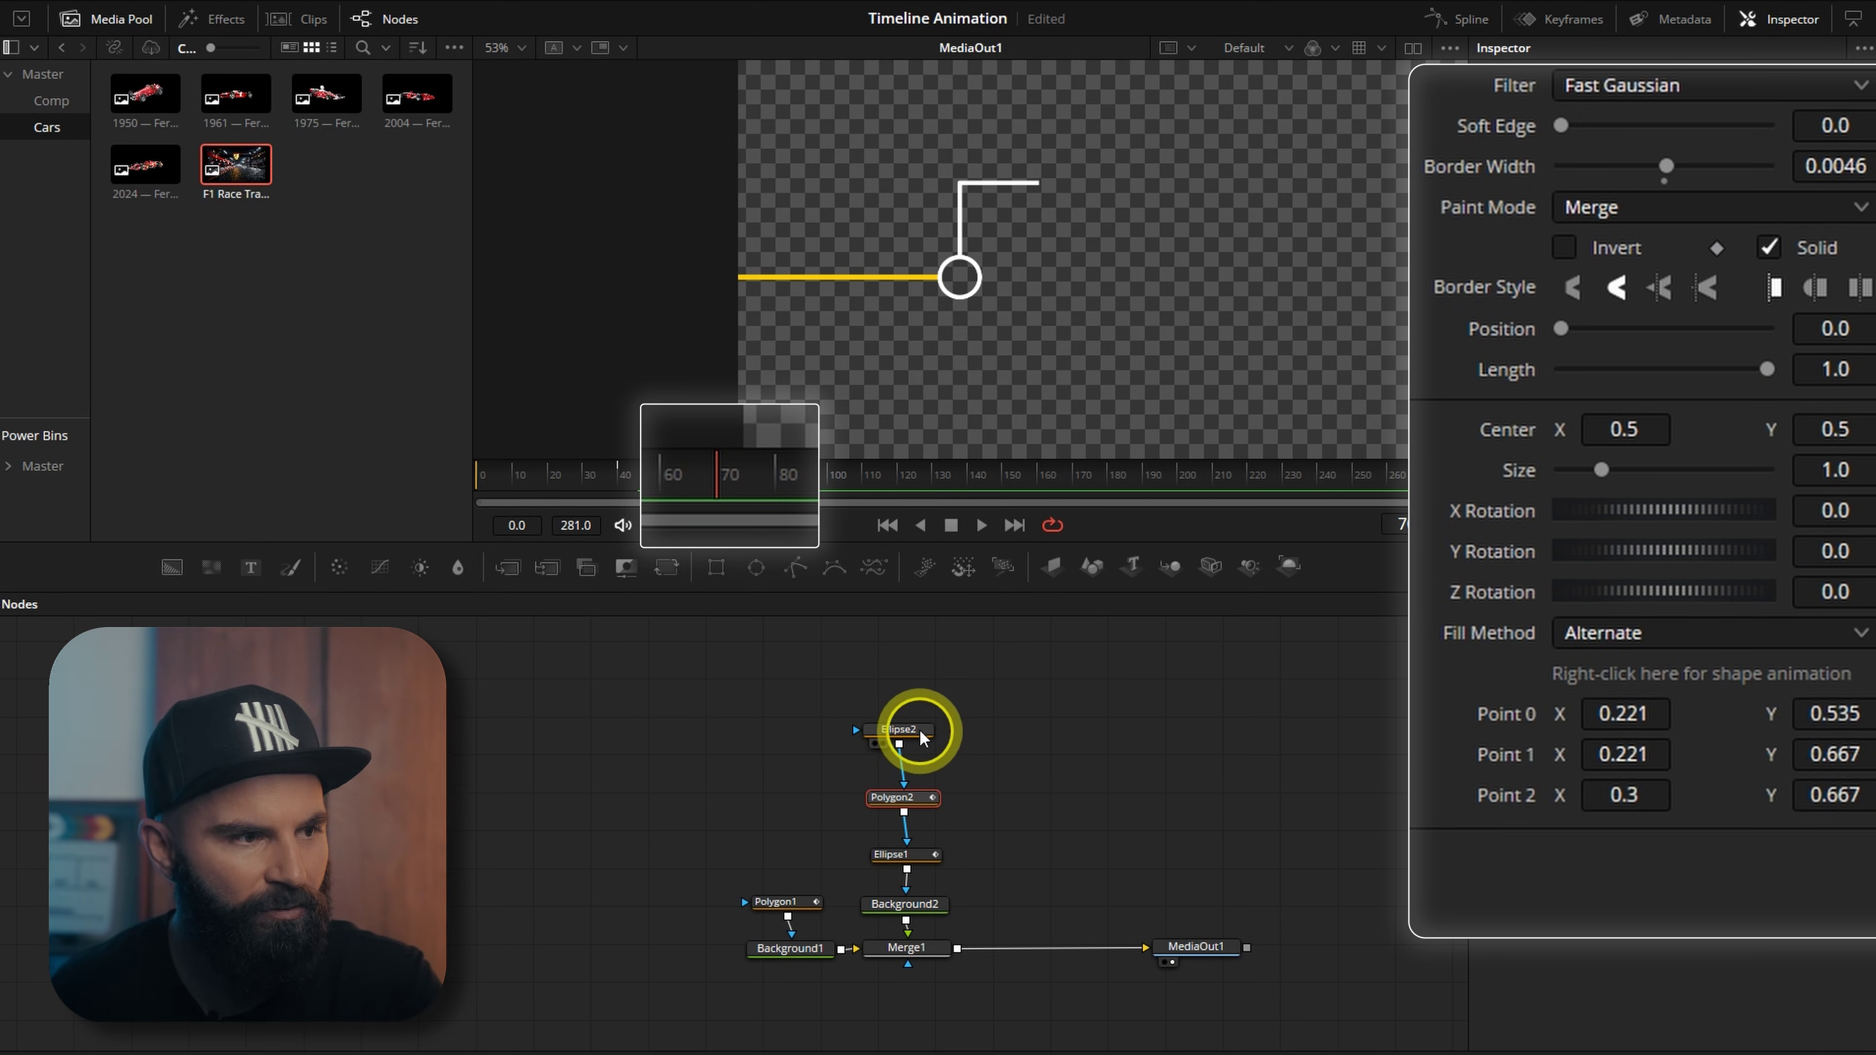
pyautogui.click(920, 733)
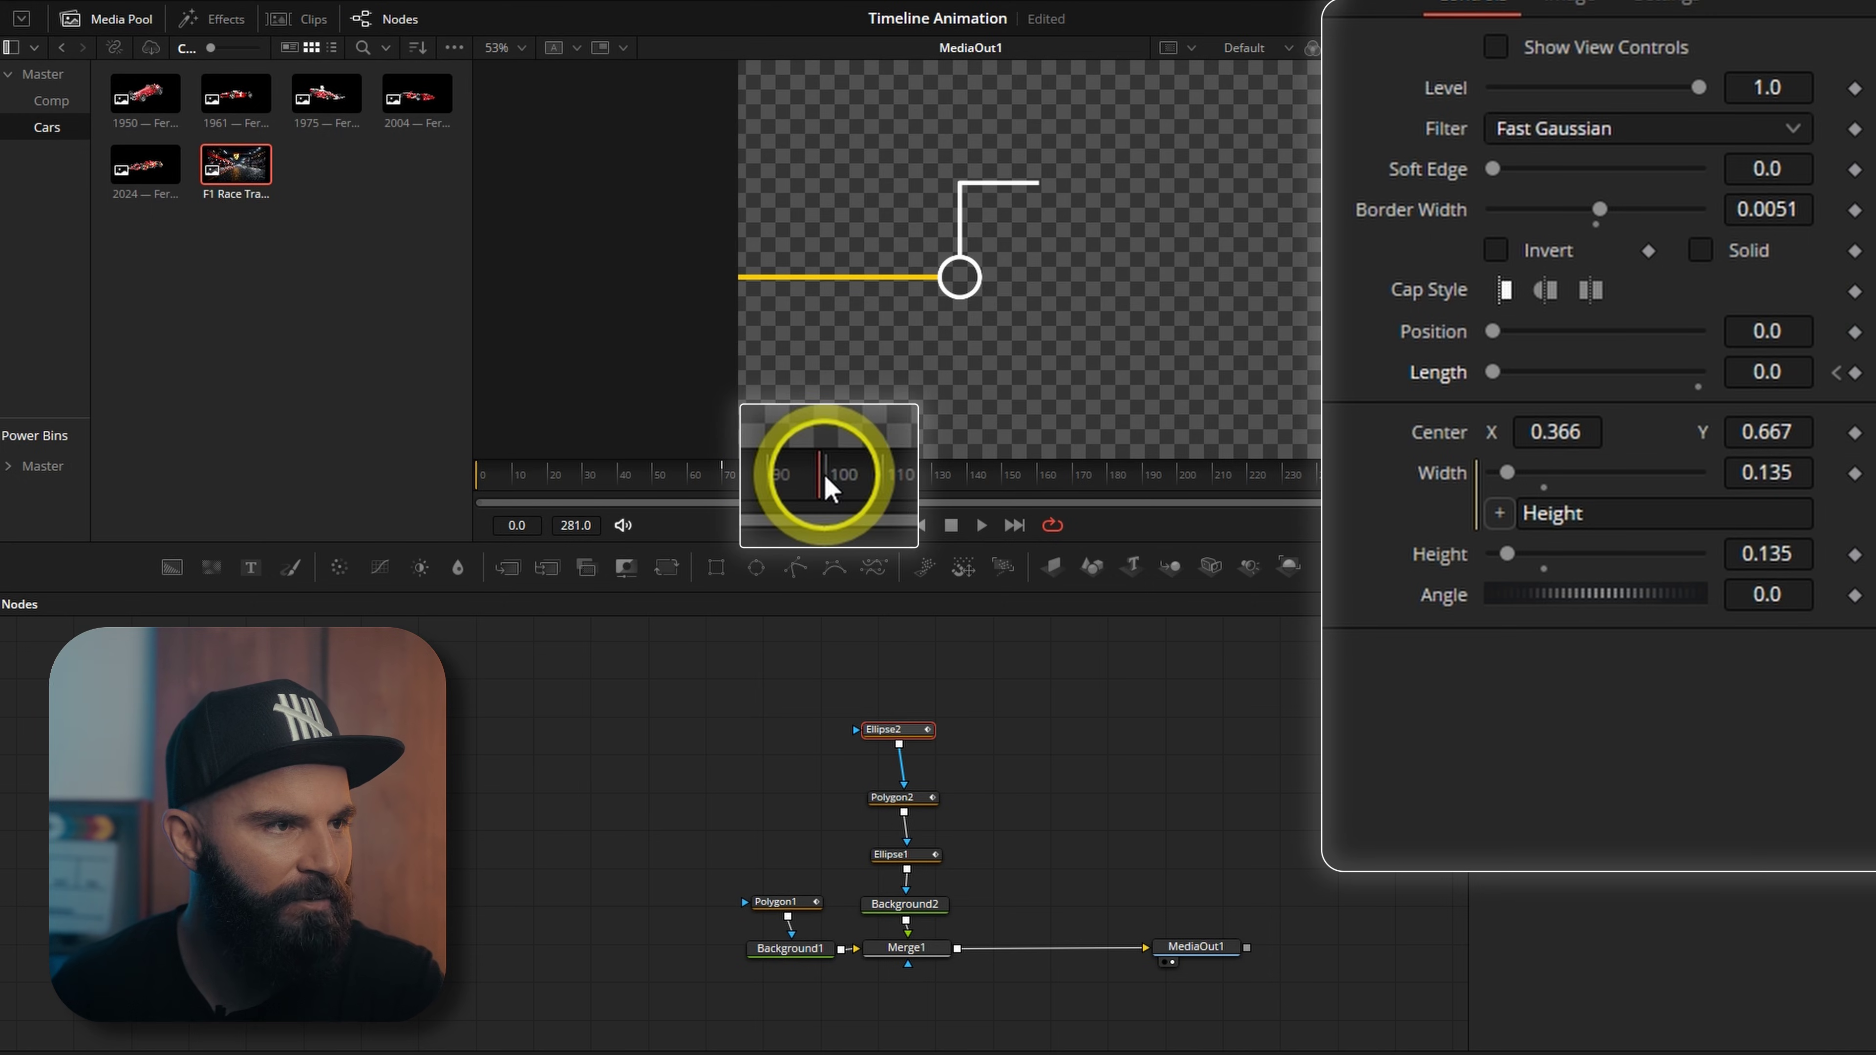
pyautogui.moveTo(1492, 372); pyautogui.dragTo(1738, 369)
# Step: Set Ellipse2's Position to 0.496 so its outline starts drawing at the connector line's end, and preview the motion
pyautogui.click(731, 477)
pyautogui.moveTo(1492, 331); pyautogui.dragTo(1596, 333)
pyautogui.click(730, 477)
pyautogui.click(678, 477)
pyautogui.moveTo(720, 482); pyautogui.dragTo(749, 477)
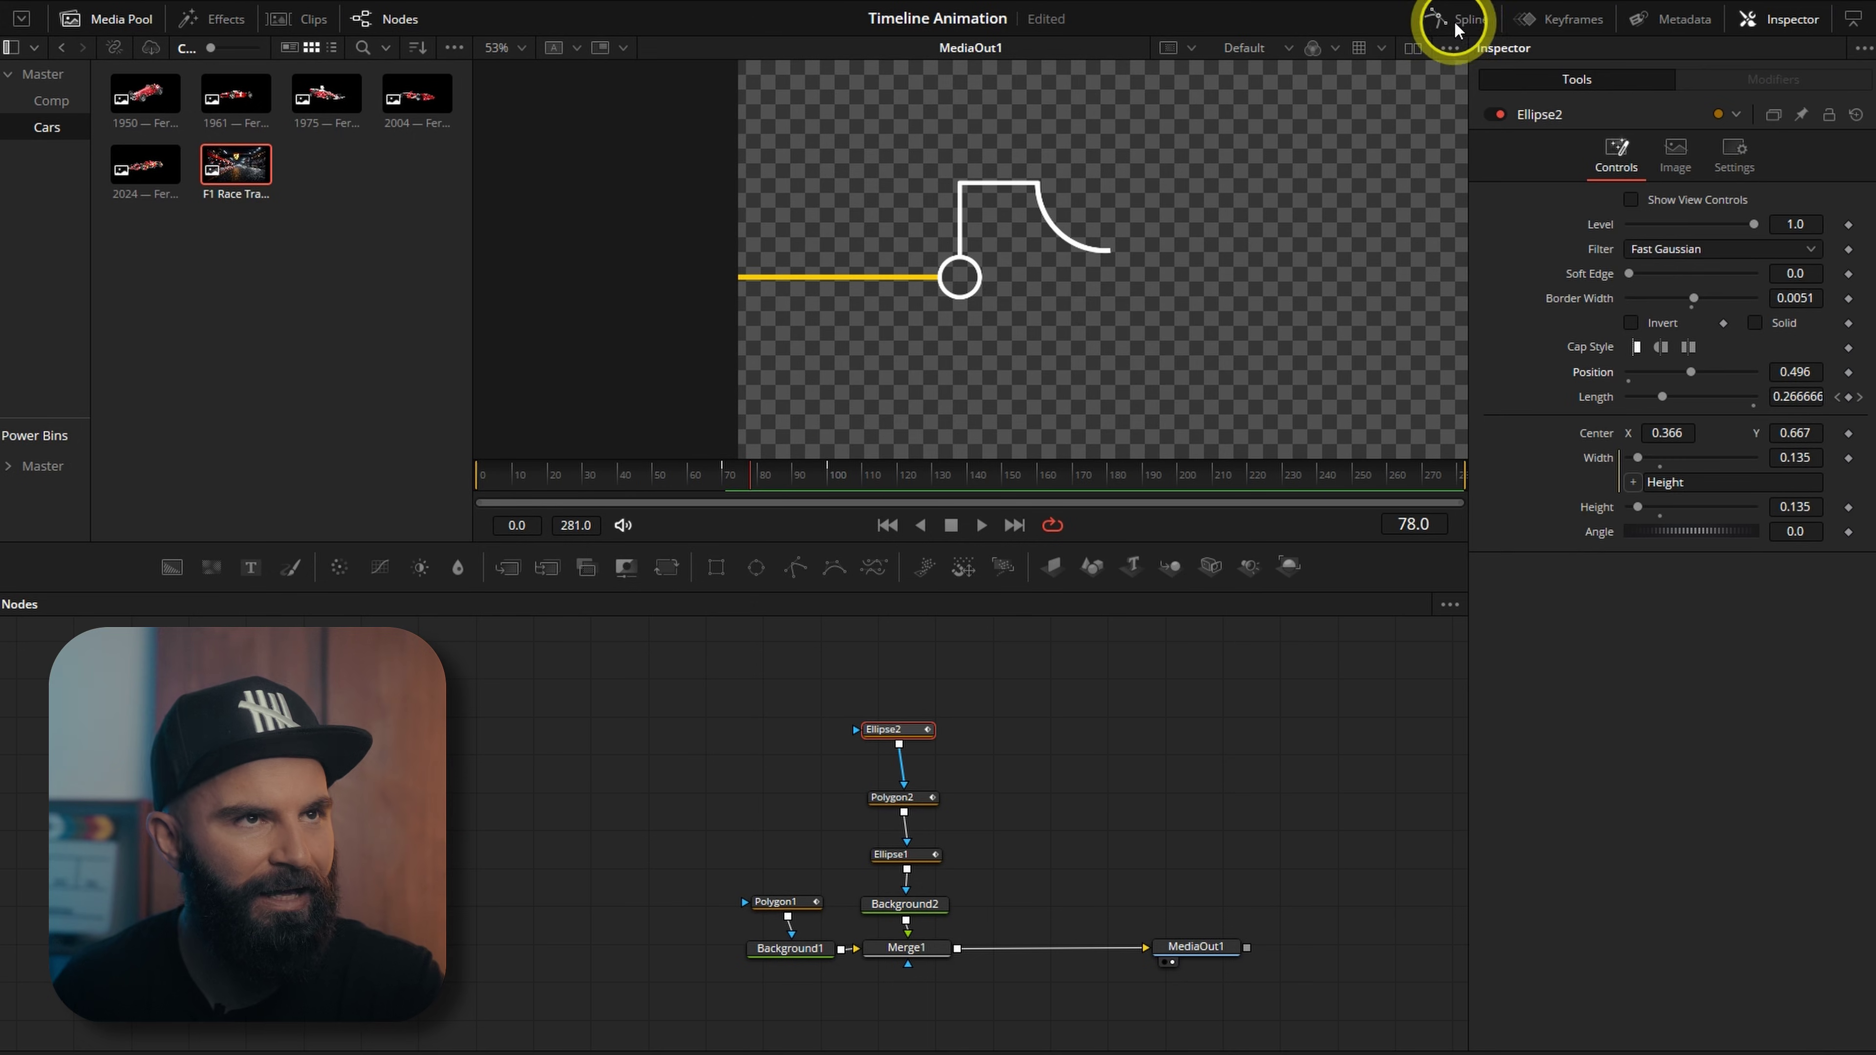
# Step: Isolate Ellipse2's Length curve in the spline graph, smooth it, and extend the last keyframe's handle back toward the first
pyautogui.click(1445, 24)
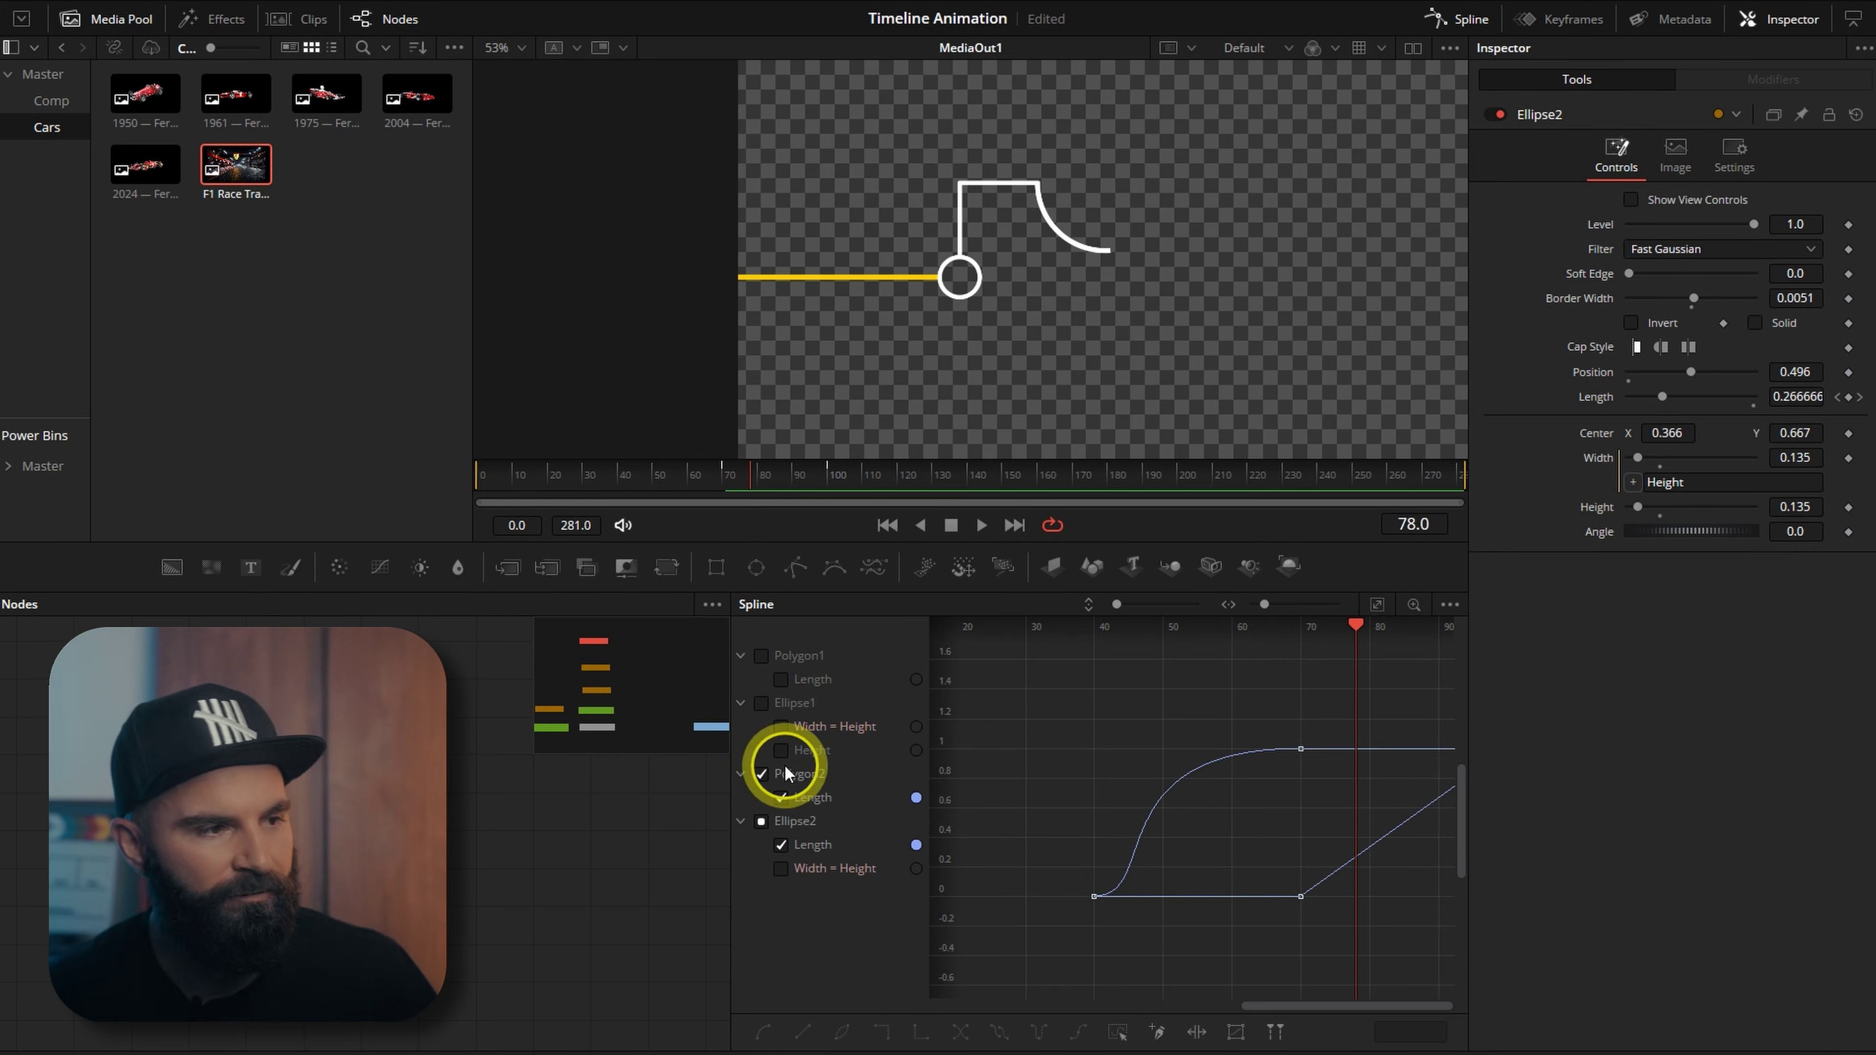
pyautogui.moveTo(1408, 726); pyautogui.dragTo(963, 951)
pyautogui.press('s')
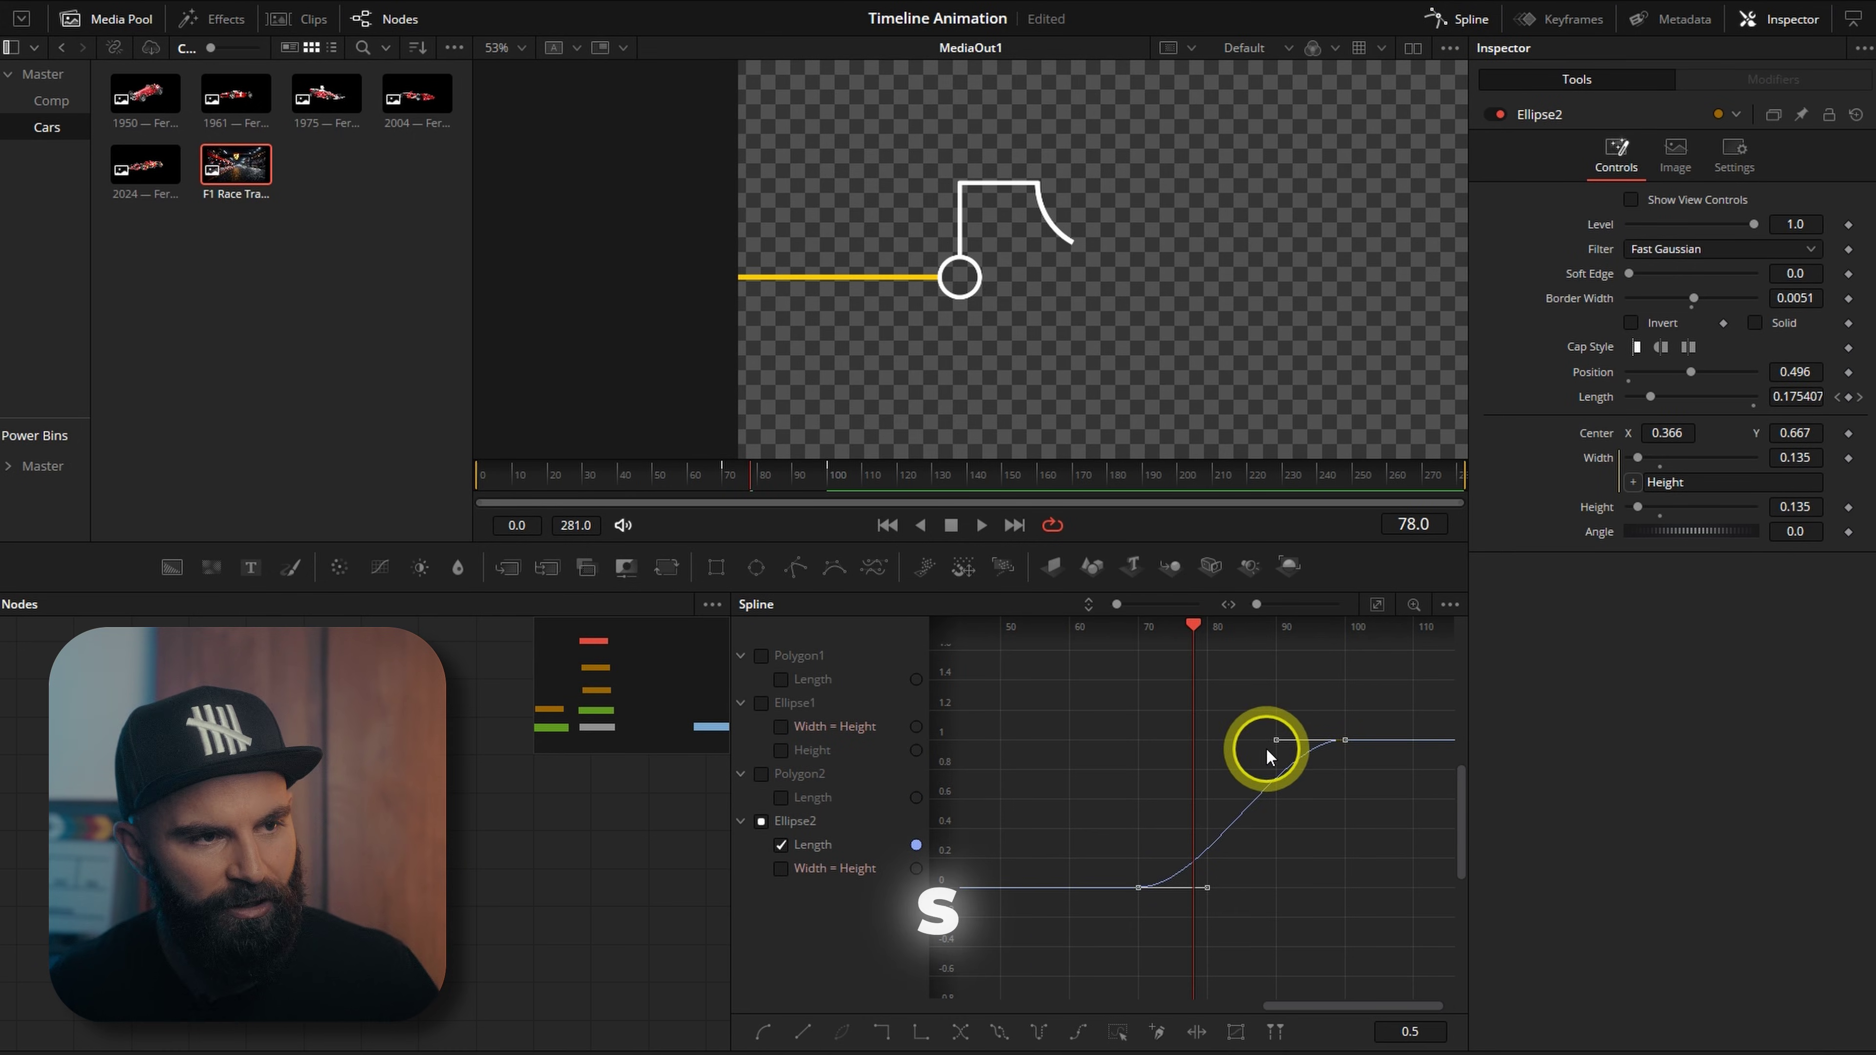
pyautogui.moveTo(1272, 748); pyautogui.dragTo(1143, 750)
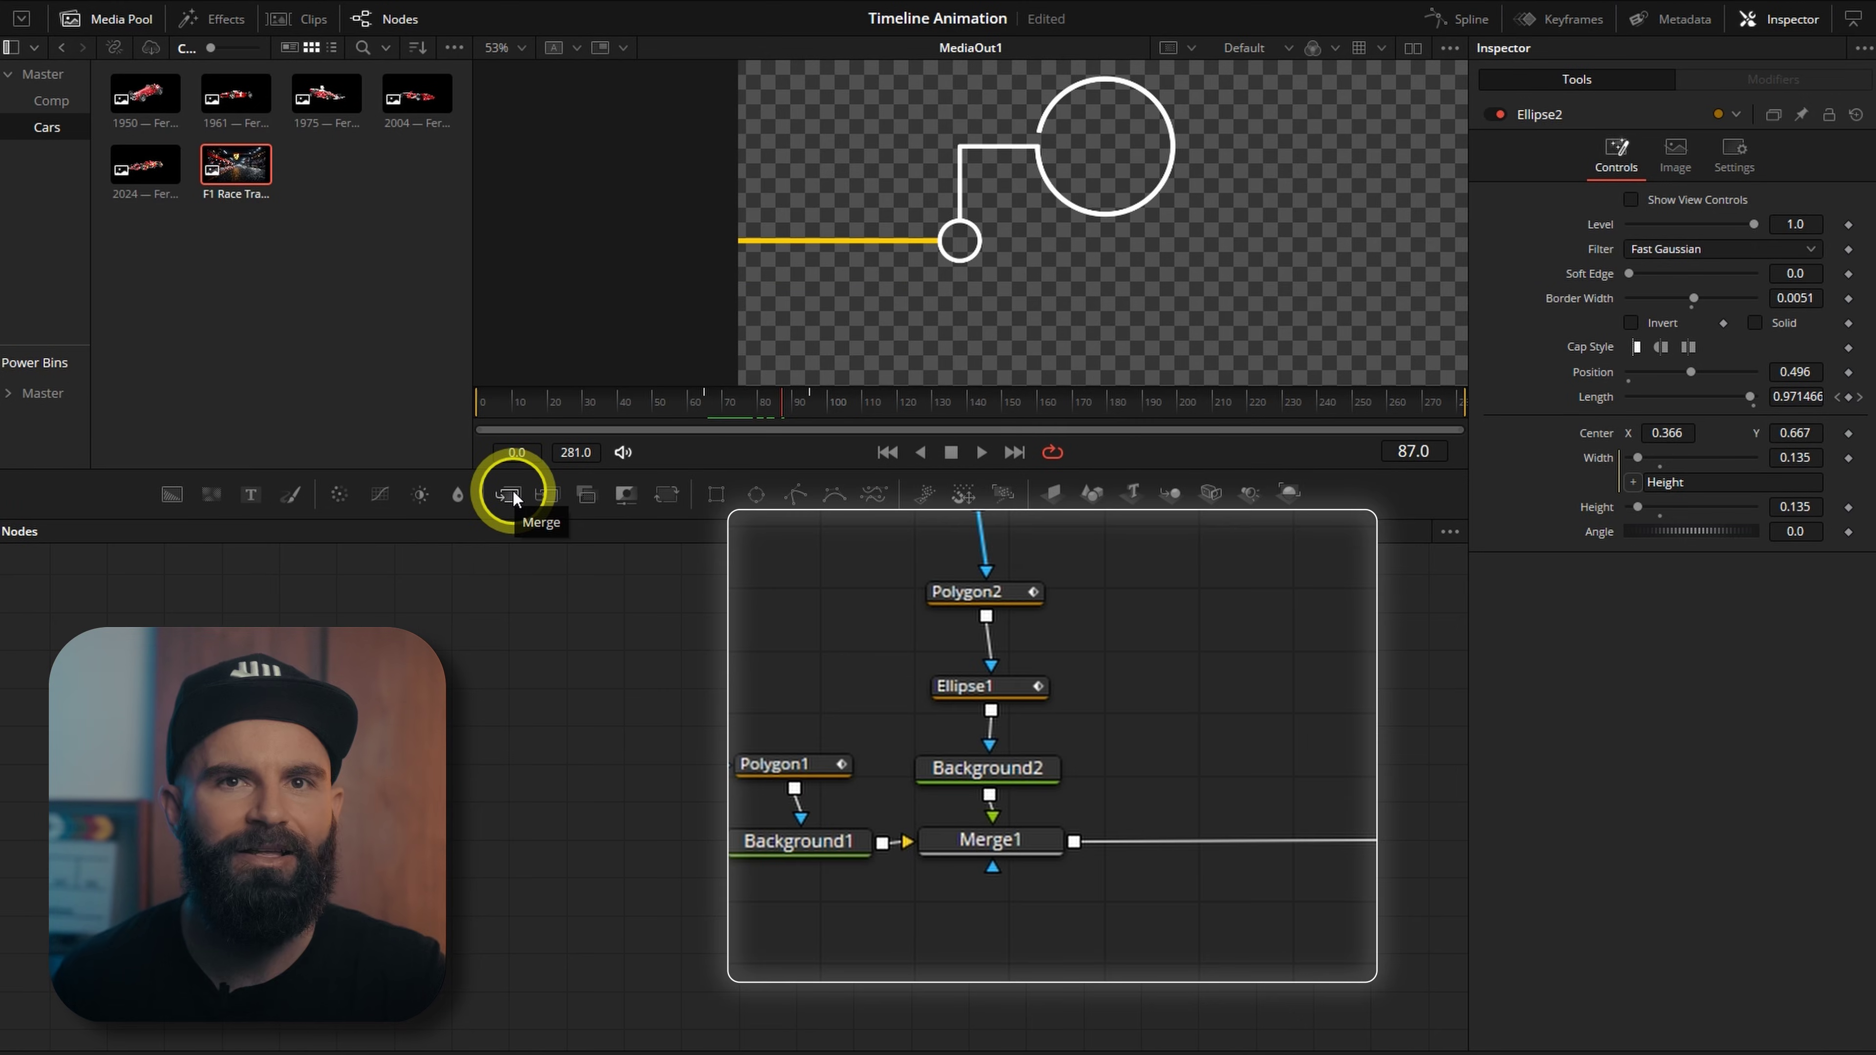
# Step: Add a second Merge node after Merge1 and connect the 1950 Ferrari 125 F1 image to its foreground input
pyautogui.moveTo(514, 490); pyautogui.dragTo(1196, 841)
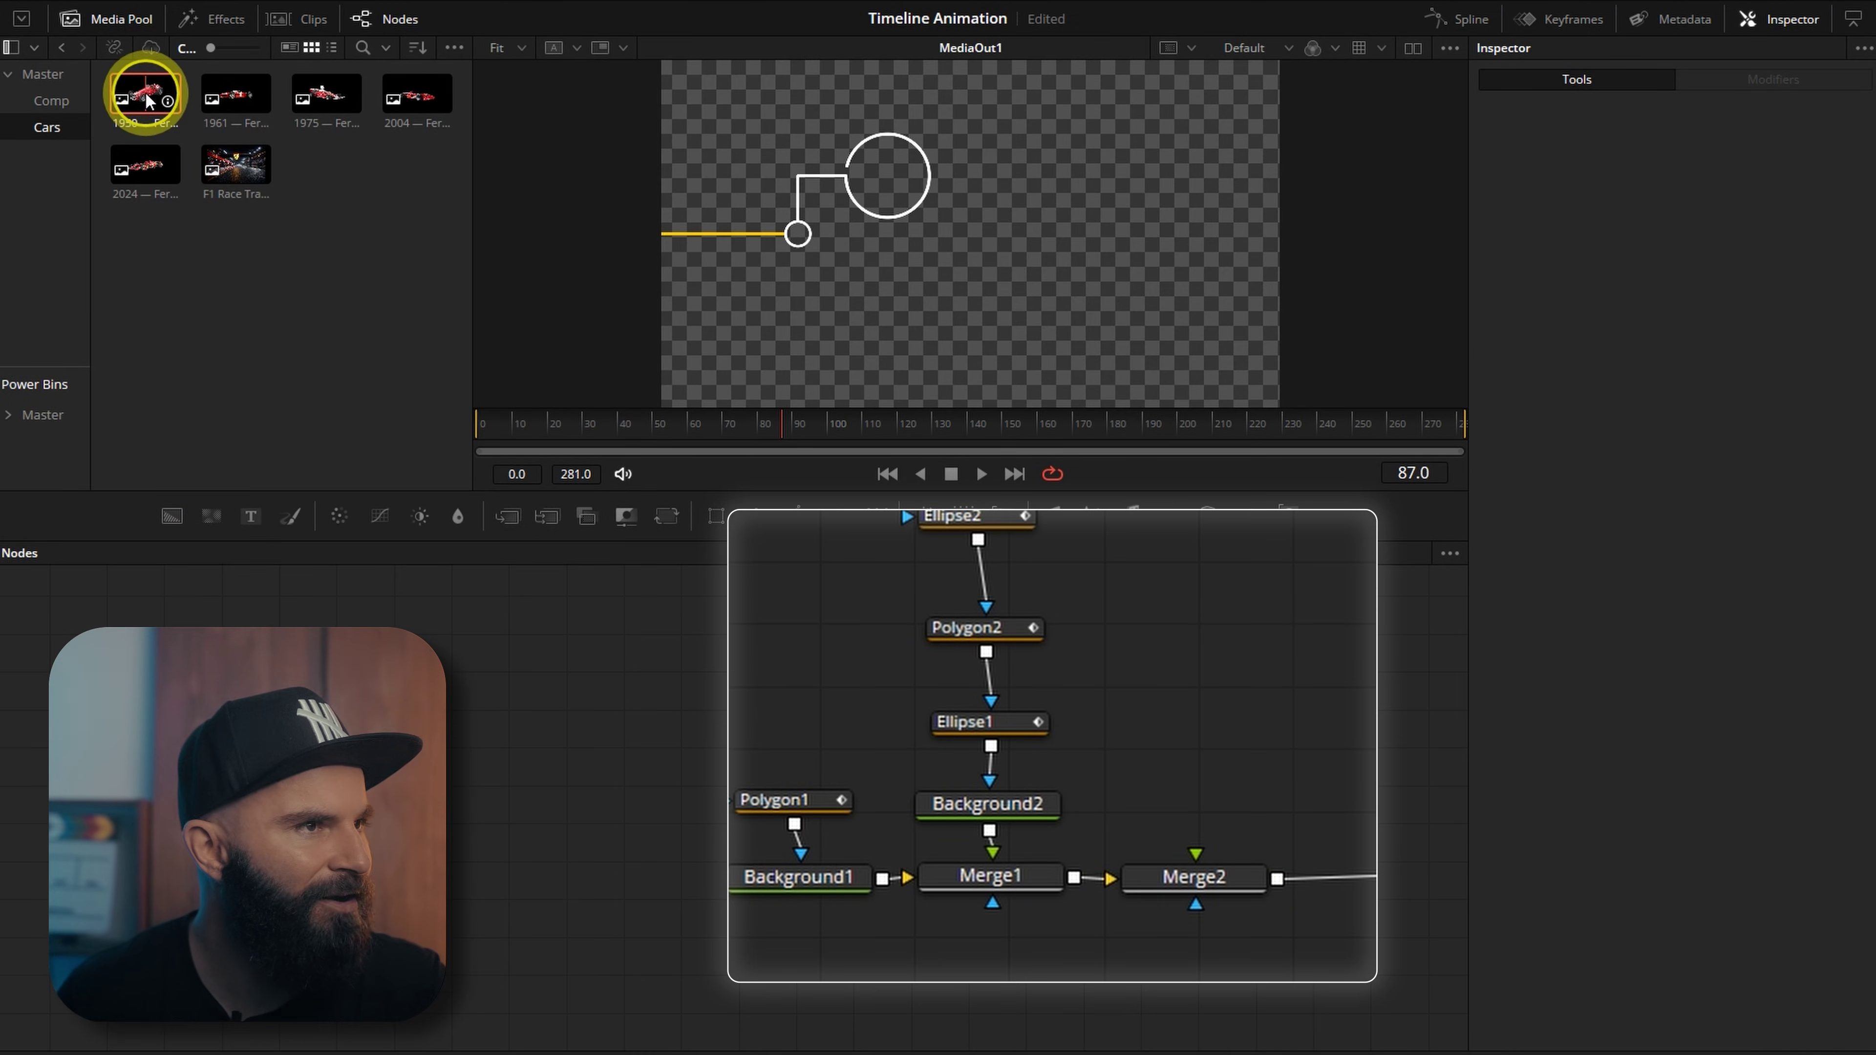
pyautogui.moveTo(140, 96); pyautogui.dragTo(1185, 871)
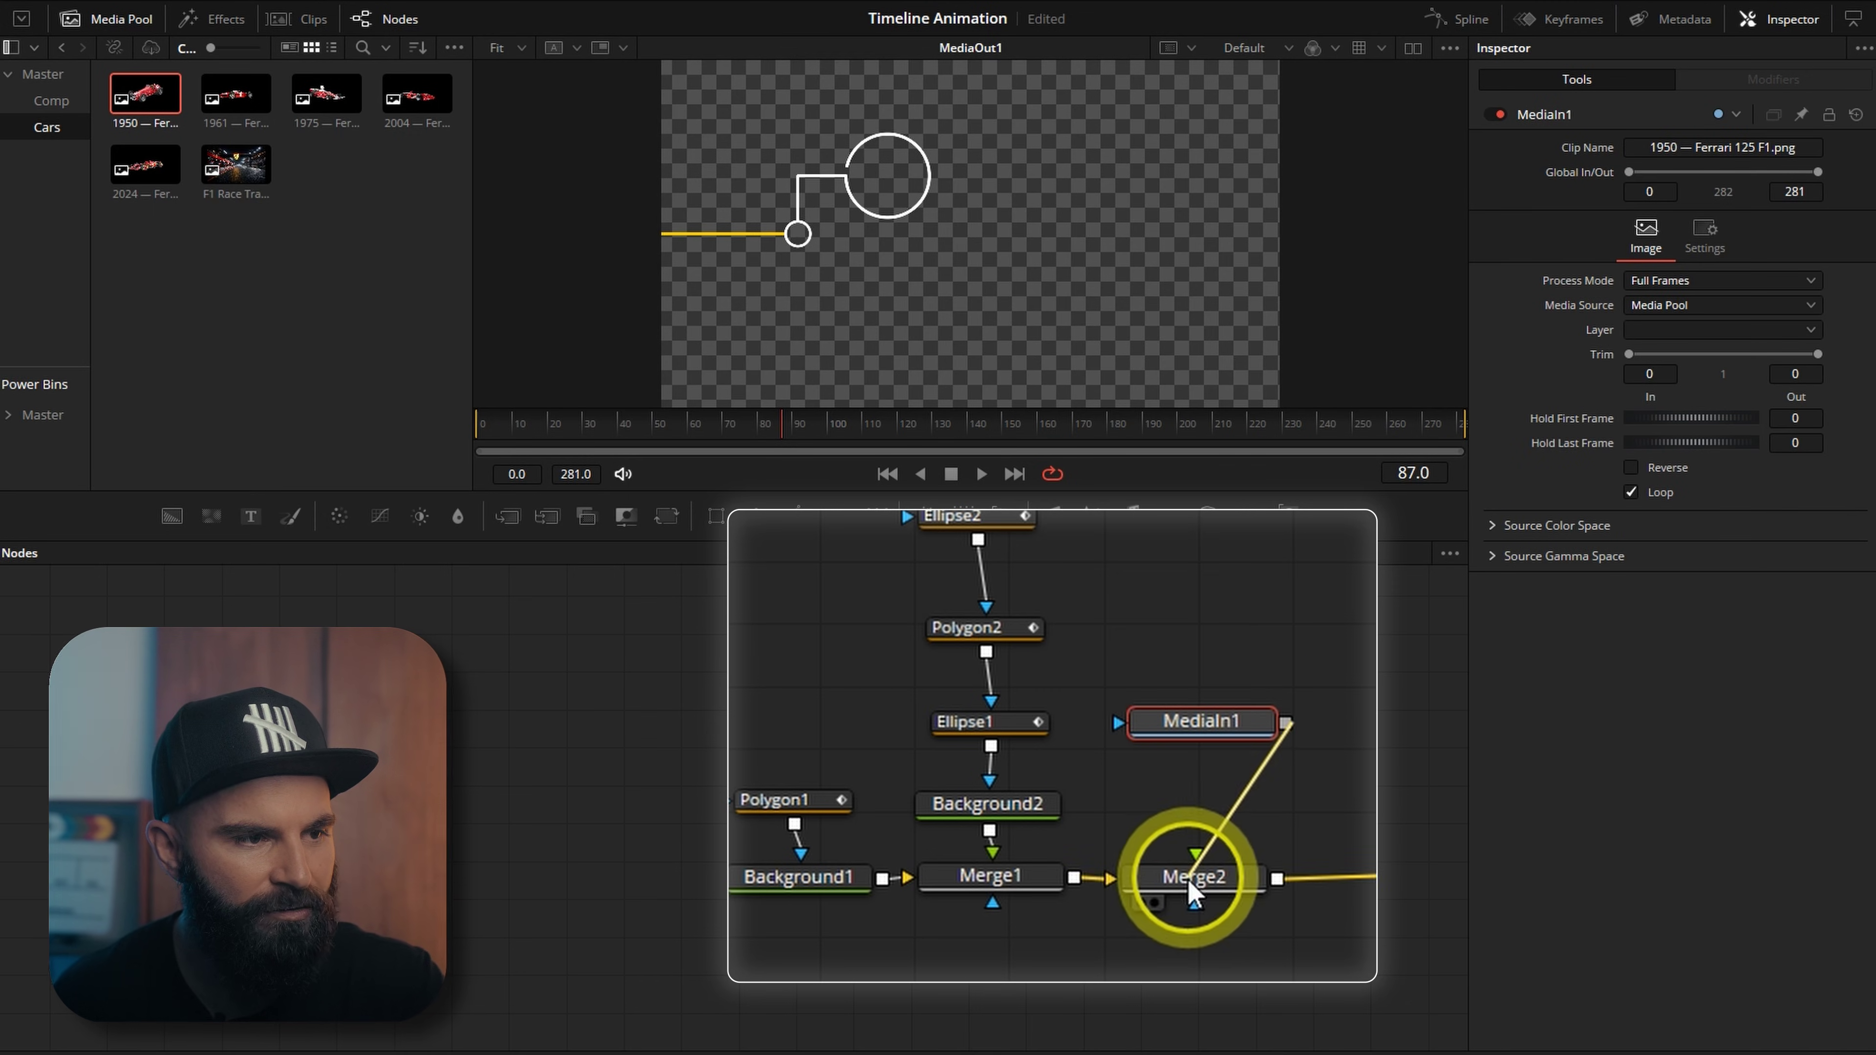
# Step: Search for the Transform effect without the Xf abbreviation and insert it between MediaIn1 and Merge2
pyautogui.hotkey('ctrl', 'space')
pyautogui.write('media')
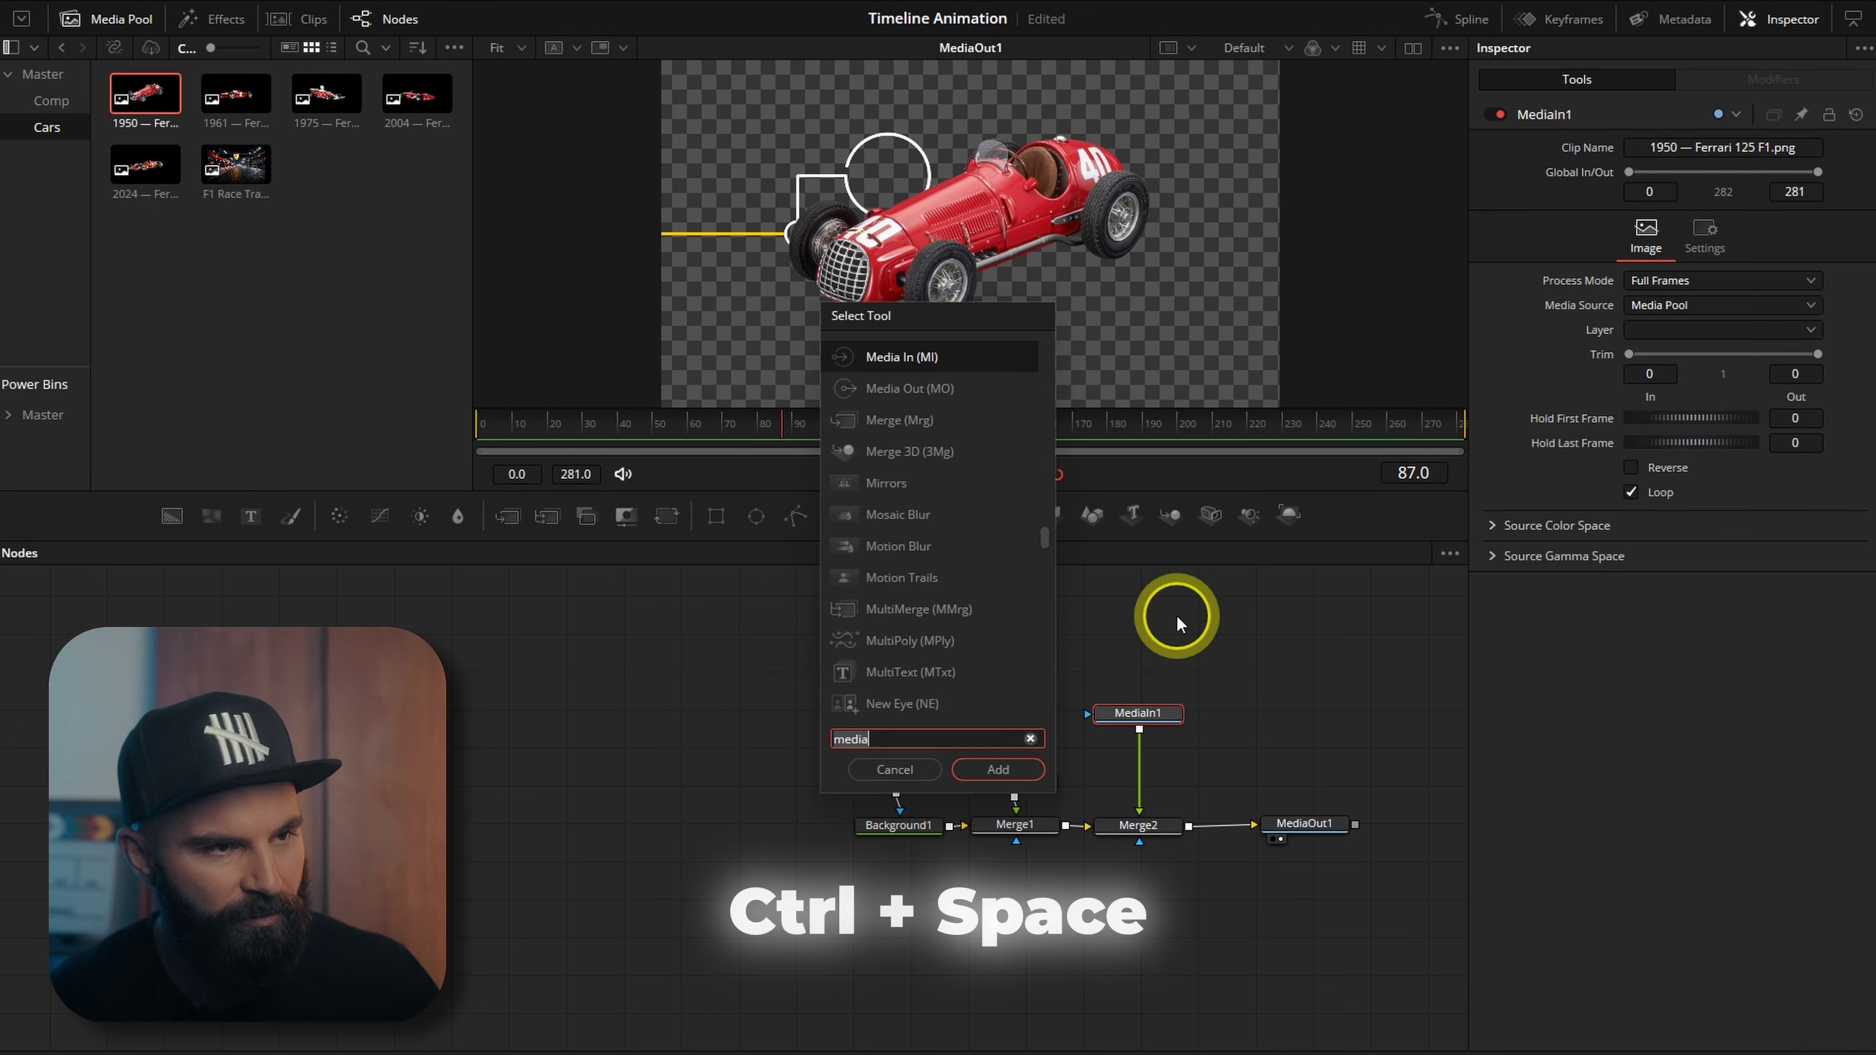
pyautogui.press('BackSpace')
pyautogui.press('BackSpace')
pyautogui.press('BackSpace')
pyautogui.press('BackSpace')
pyautogui.press('BackSpace')
pyautogui.write('tra')
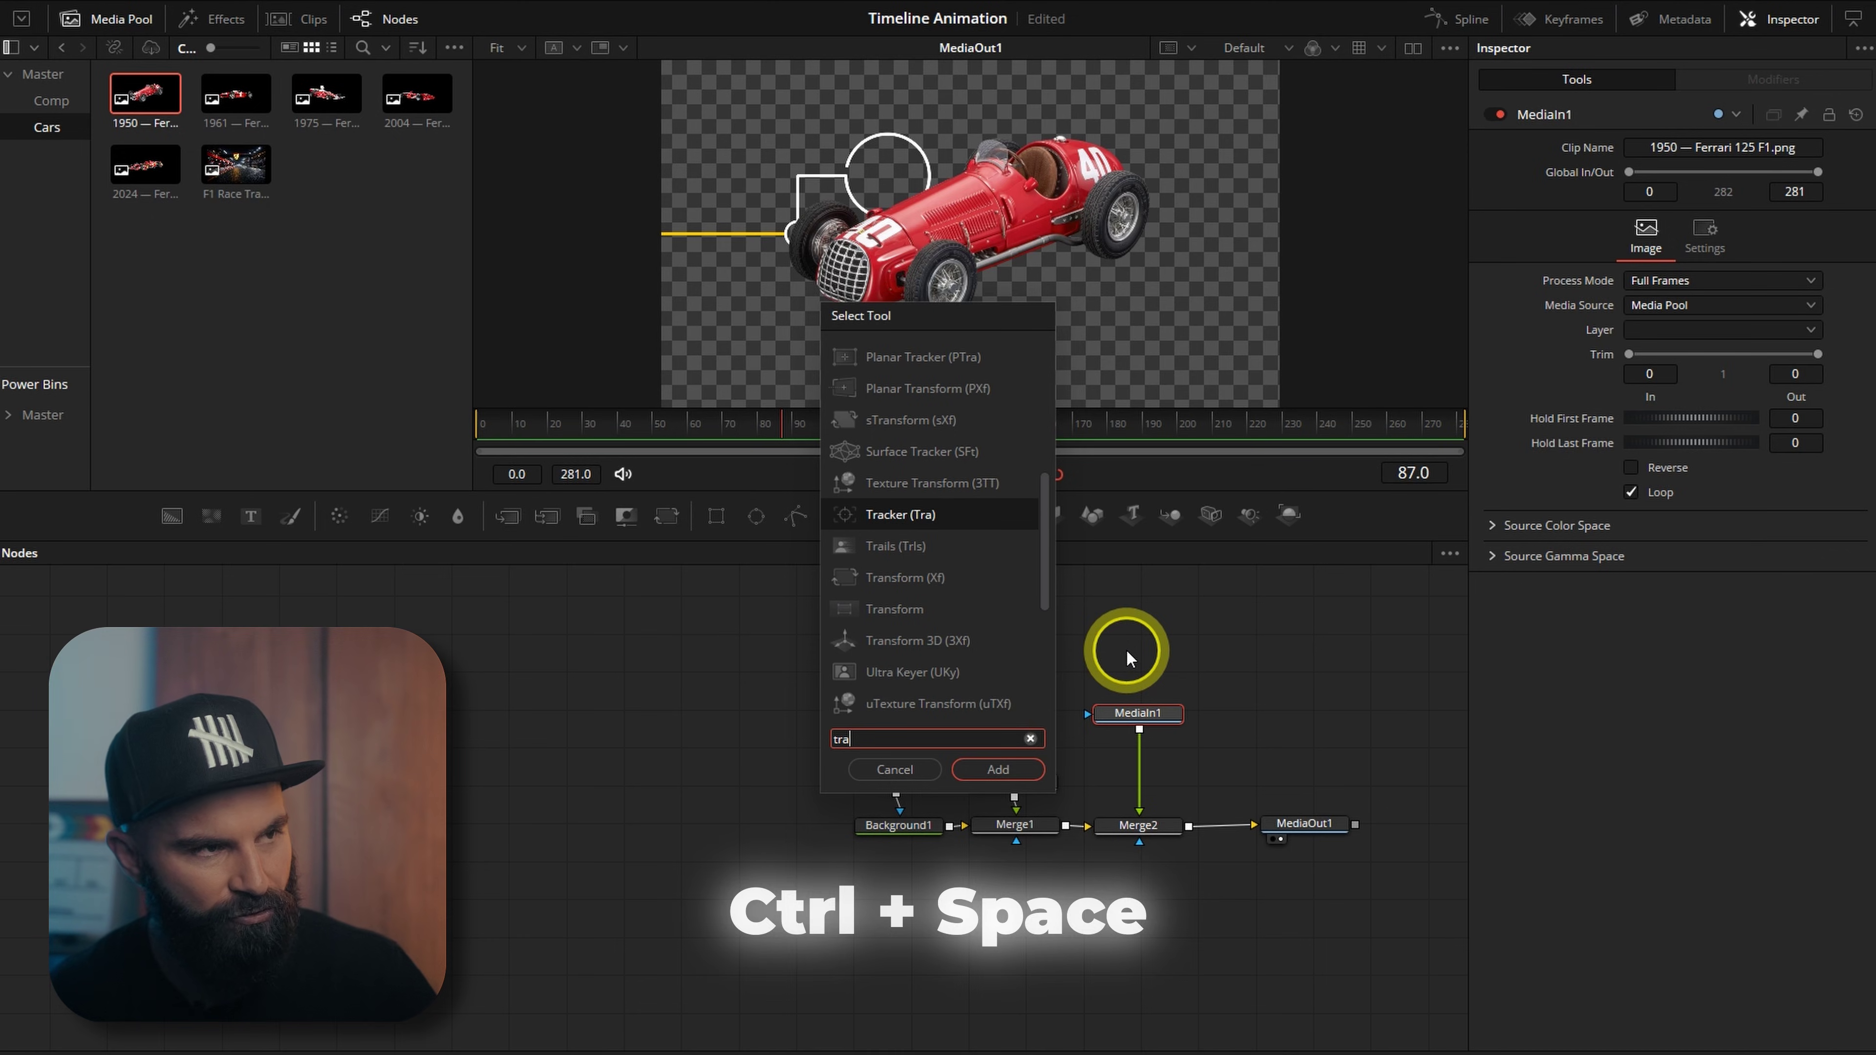
pyautogui.write('nsf')
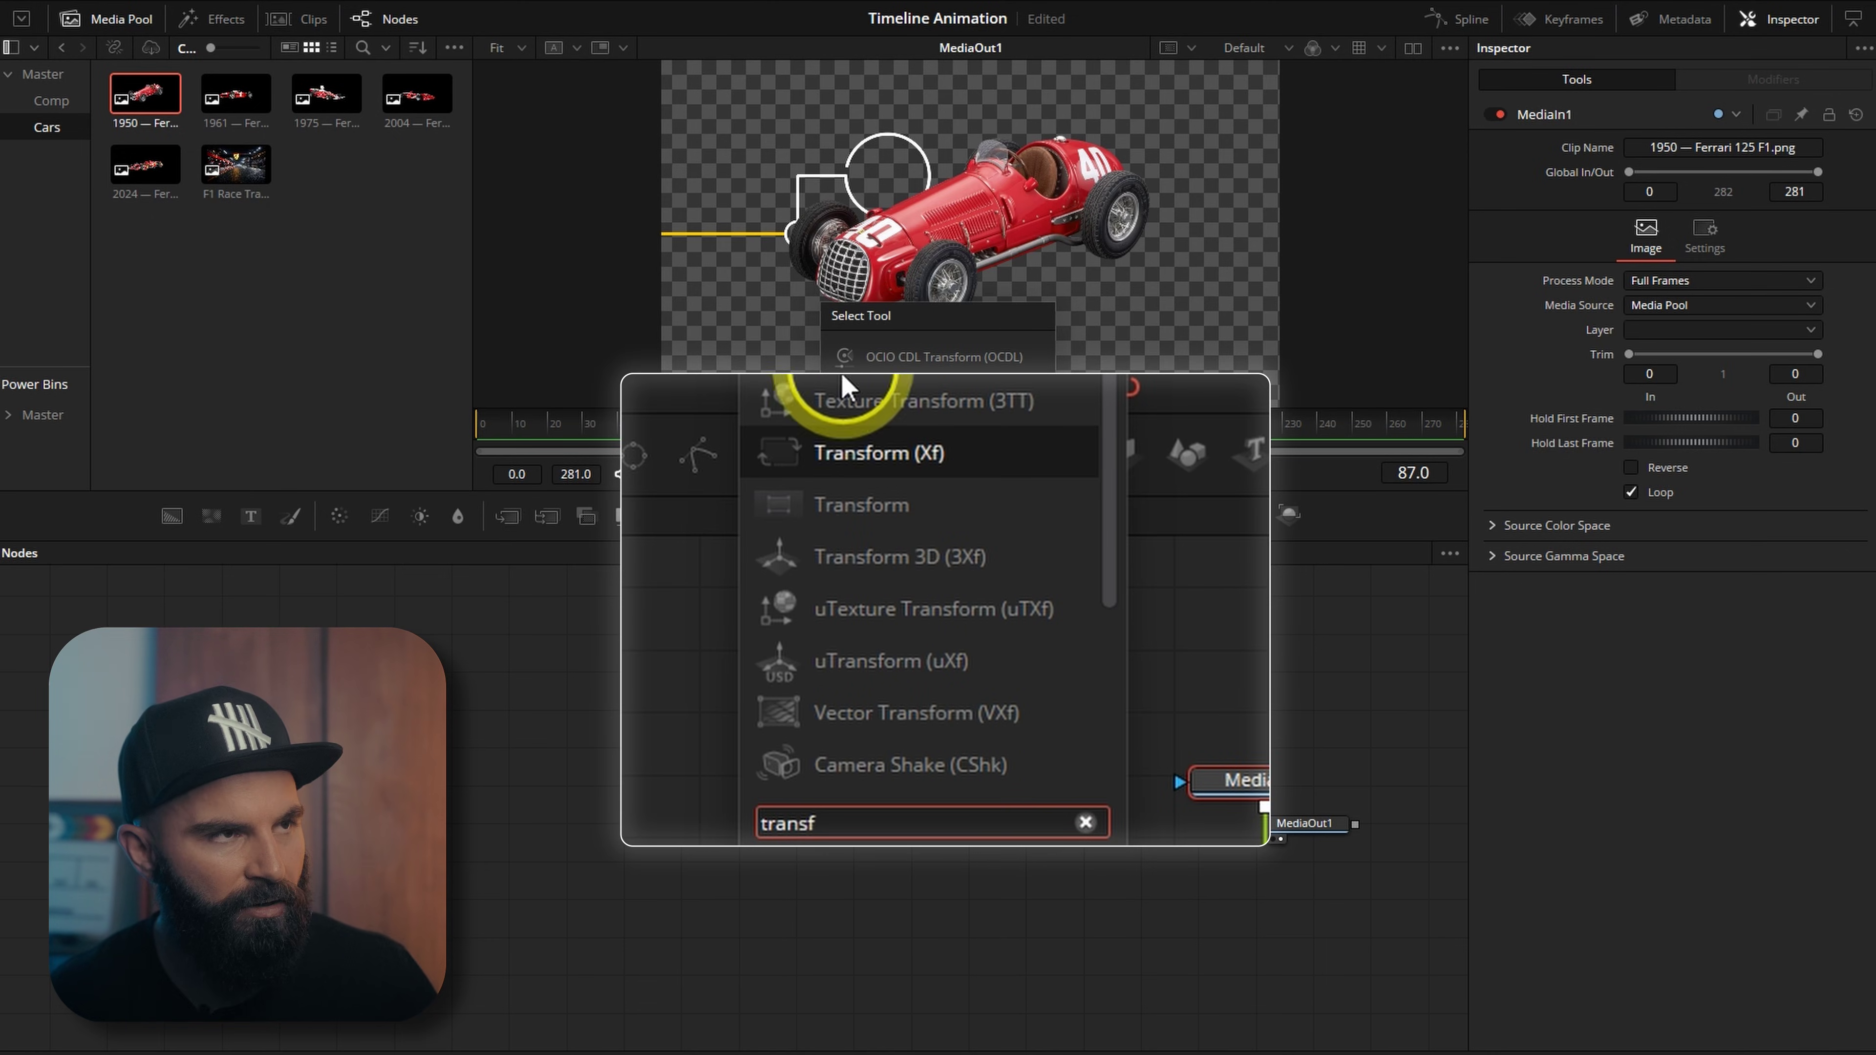
pyautogui.click(863, 515)
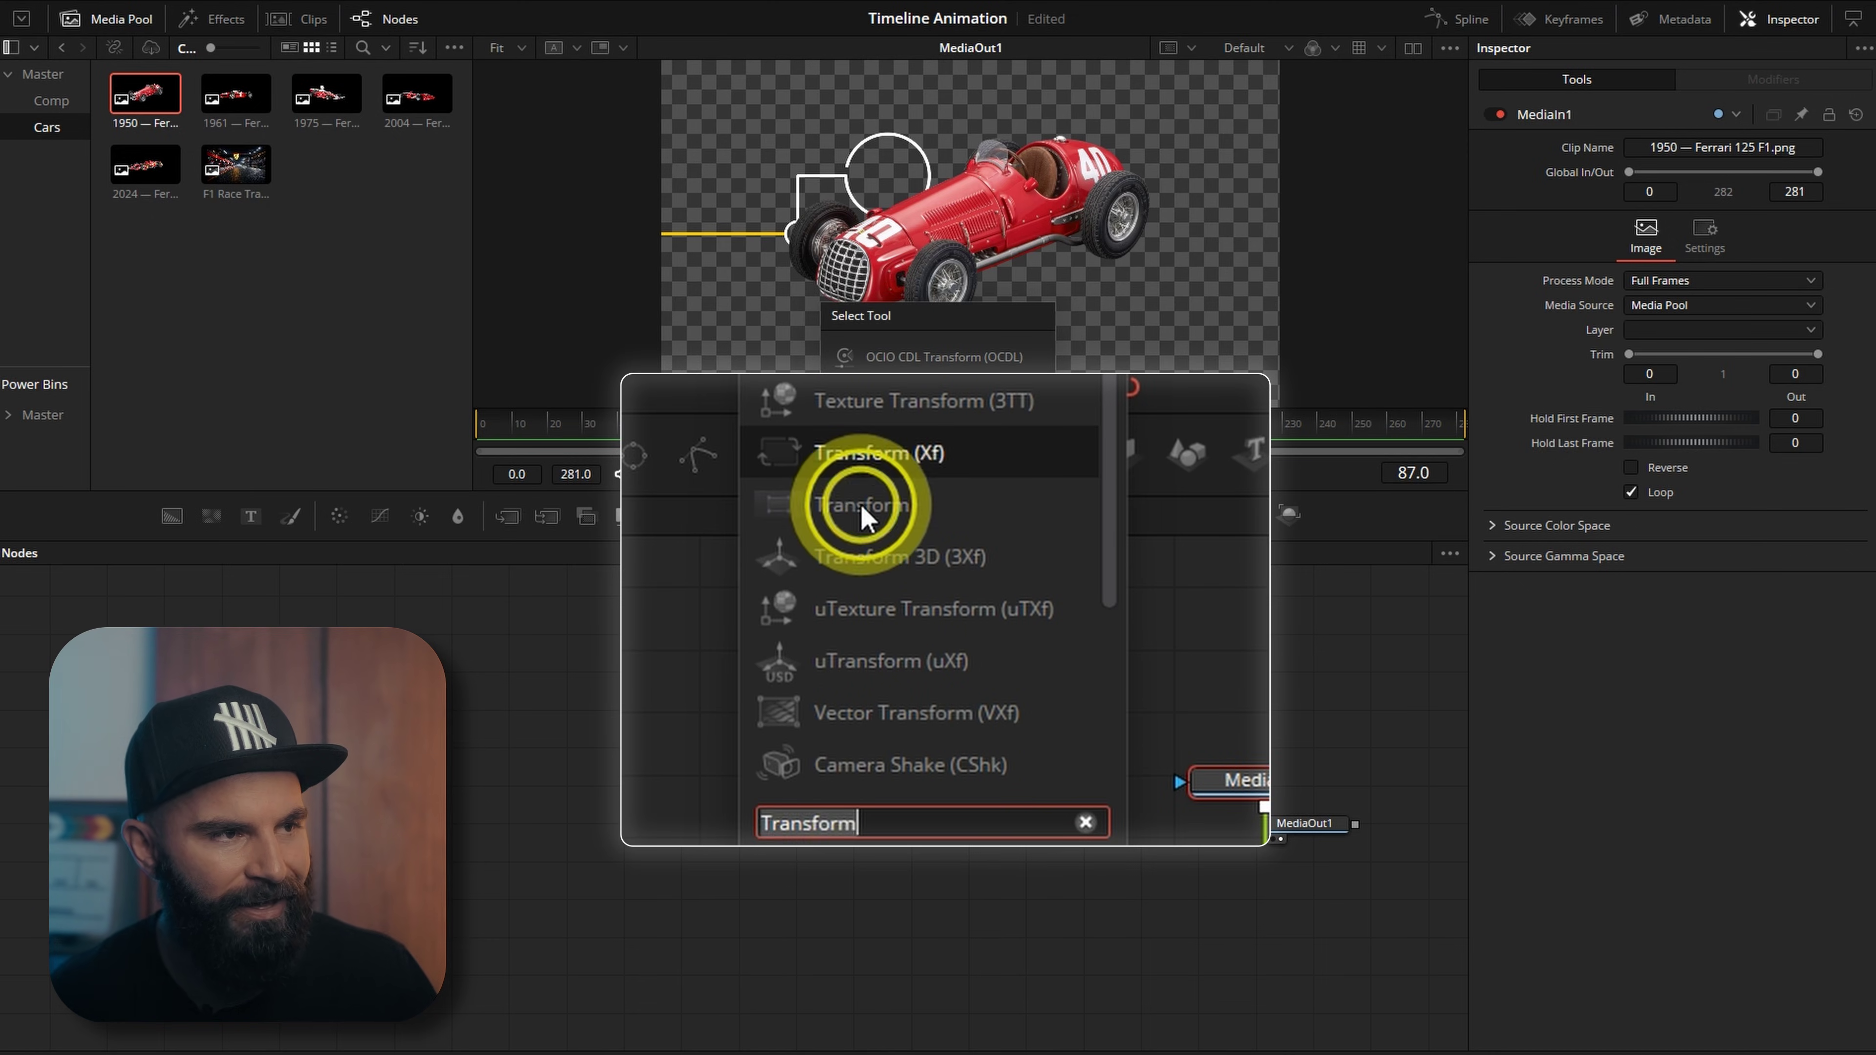
pyautogui.click(861, 529)
pyautogui.click(1086, 842)
# Step: Flip the car horizontally and set its Zoom to 0.471, Position X to -0.191, Position Y to 0.125 and Rotate to -7.8
pyautogui.moveTo(1808, 306); pyautogui.dragTo(1612, 306)
pyautogui.moveTo(1463, 223); pyautogui.dragTo(1289, 315)
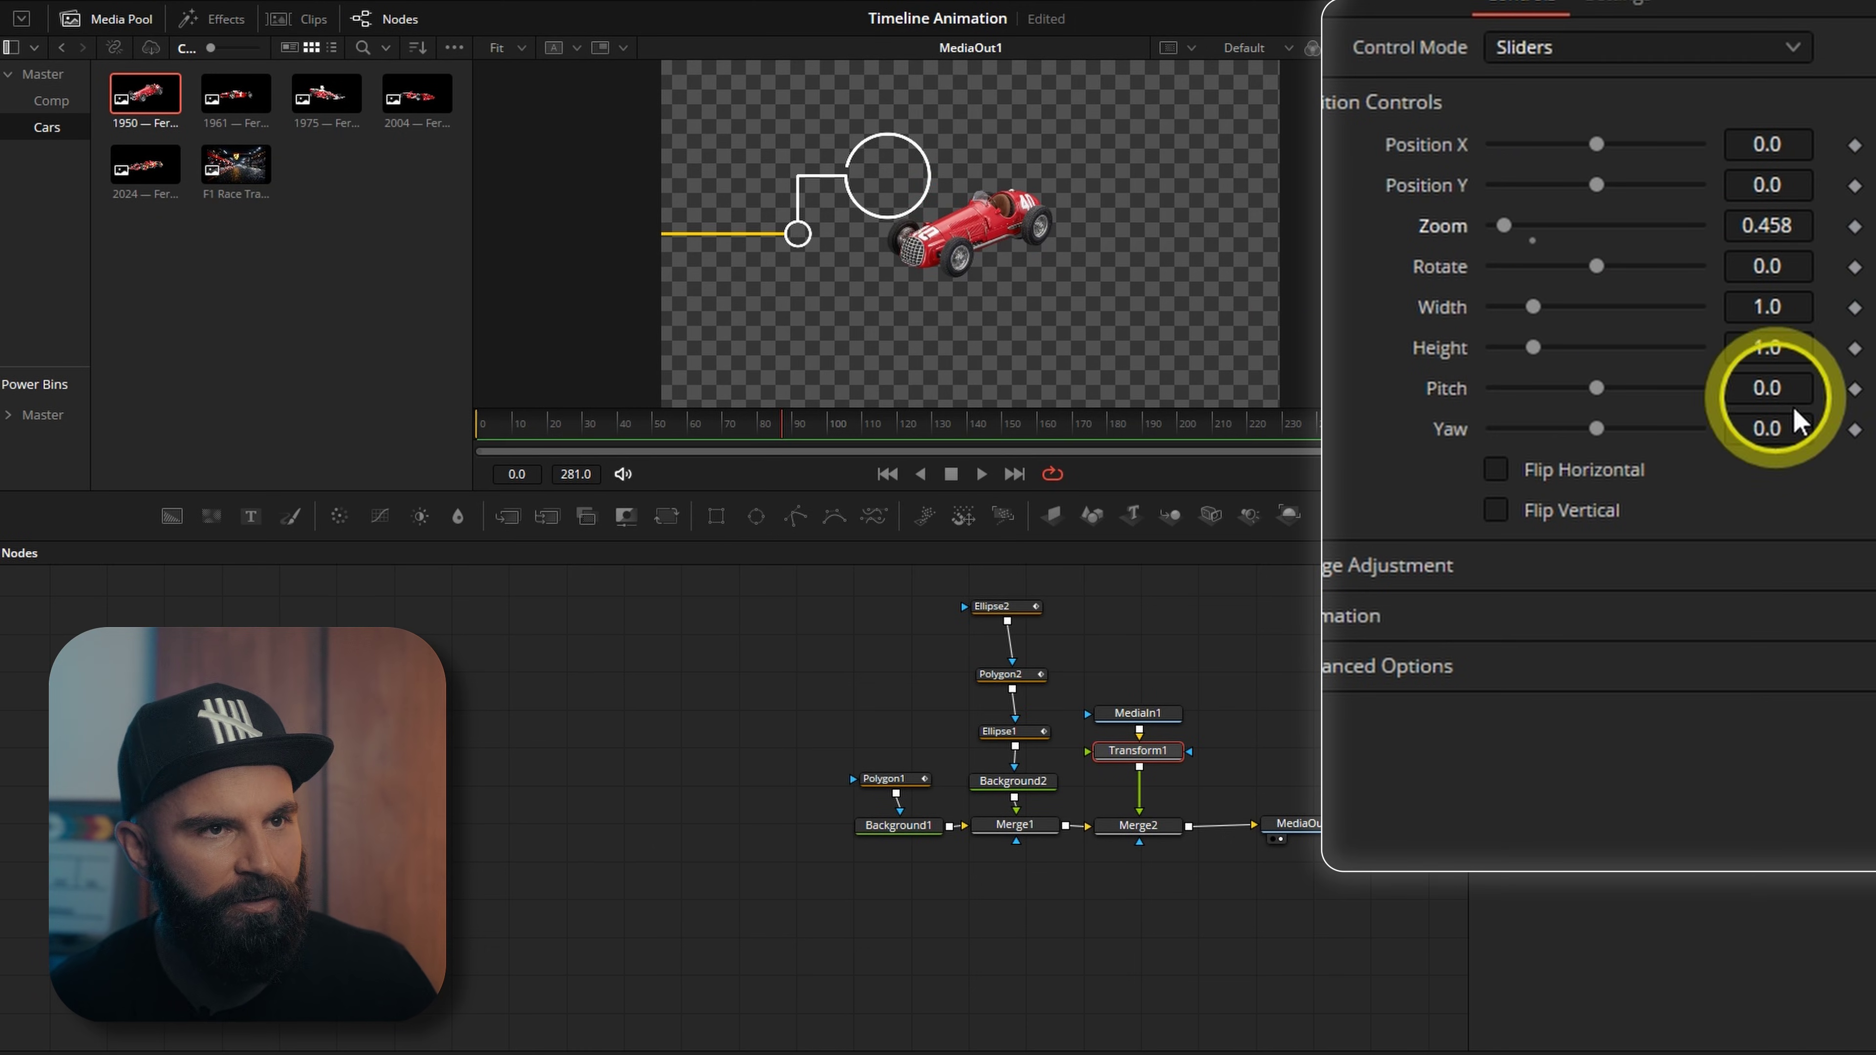
pyautogui.click(1499, 470)
pyautogui.moveTo(1596, 185); pyautogui.dragTo(1618, 183)
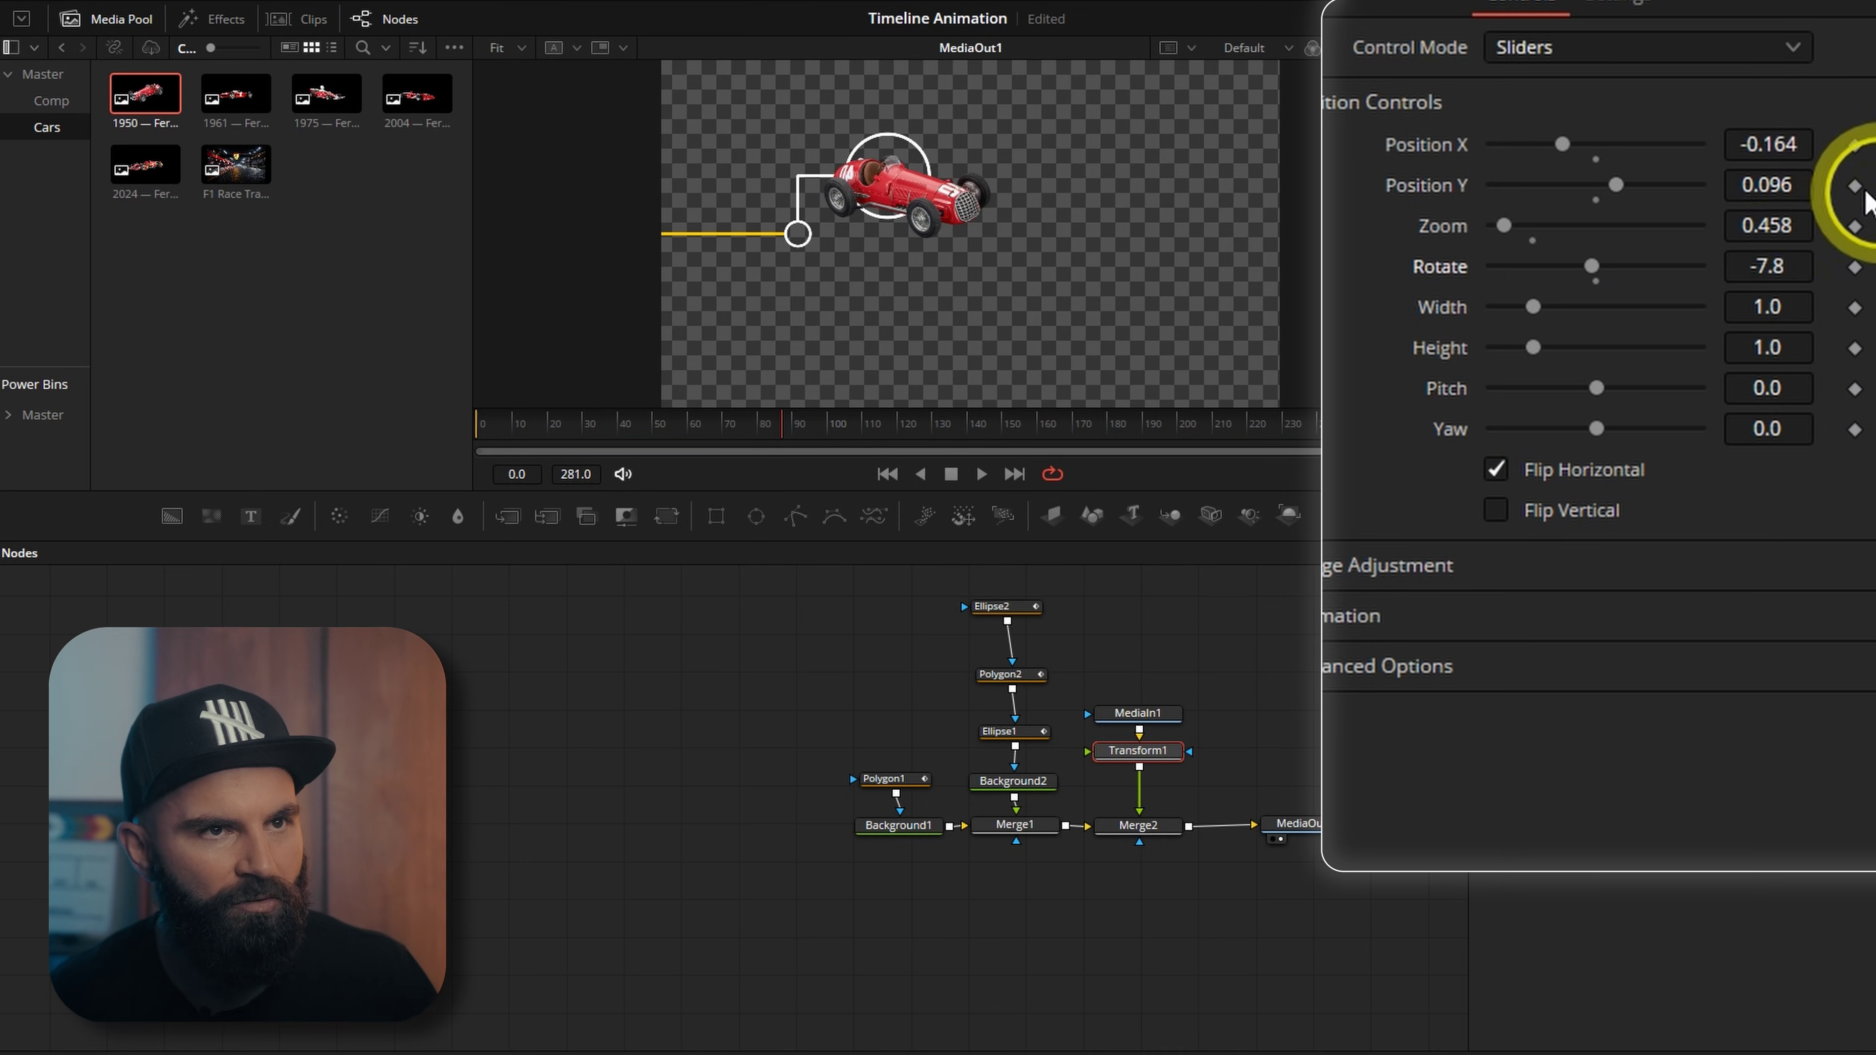
pyautogui.moveTo(1866, 203)
pyautogui.mouseDown()
pyautogui.moveTo(1792, 176)
pyautogui.moveTo(1843, 188)
pyautogui.mouseUp()
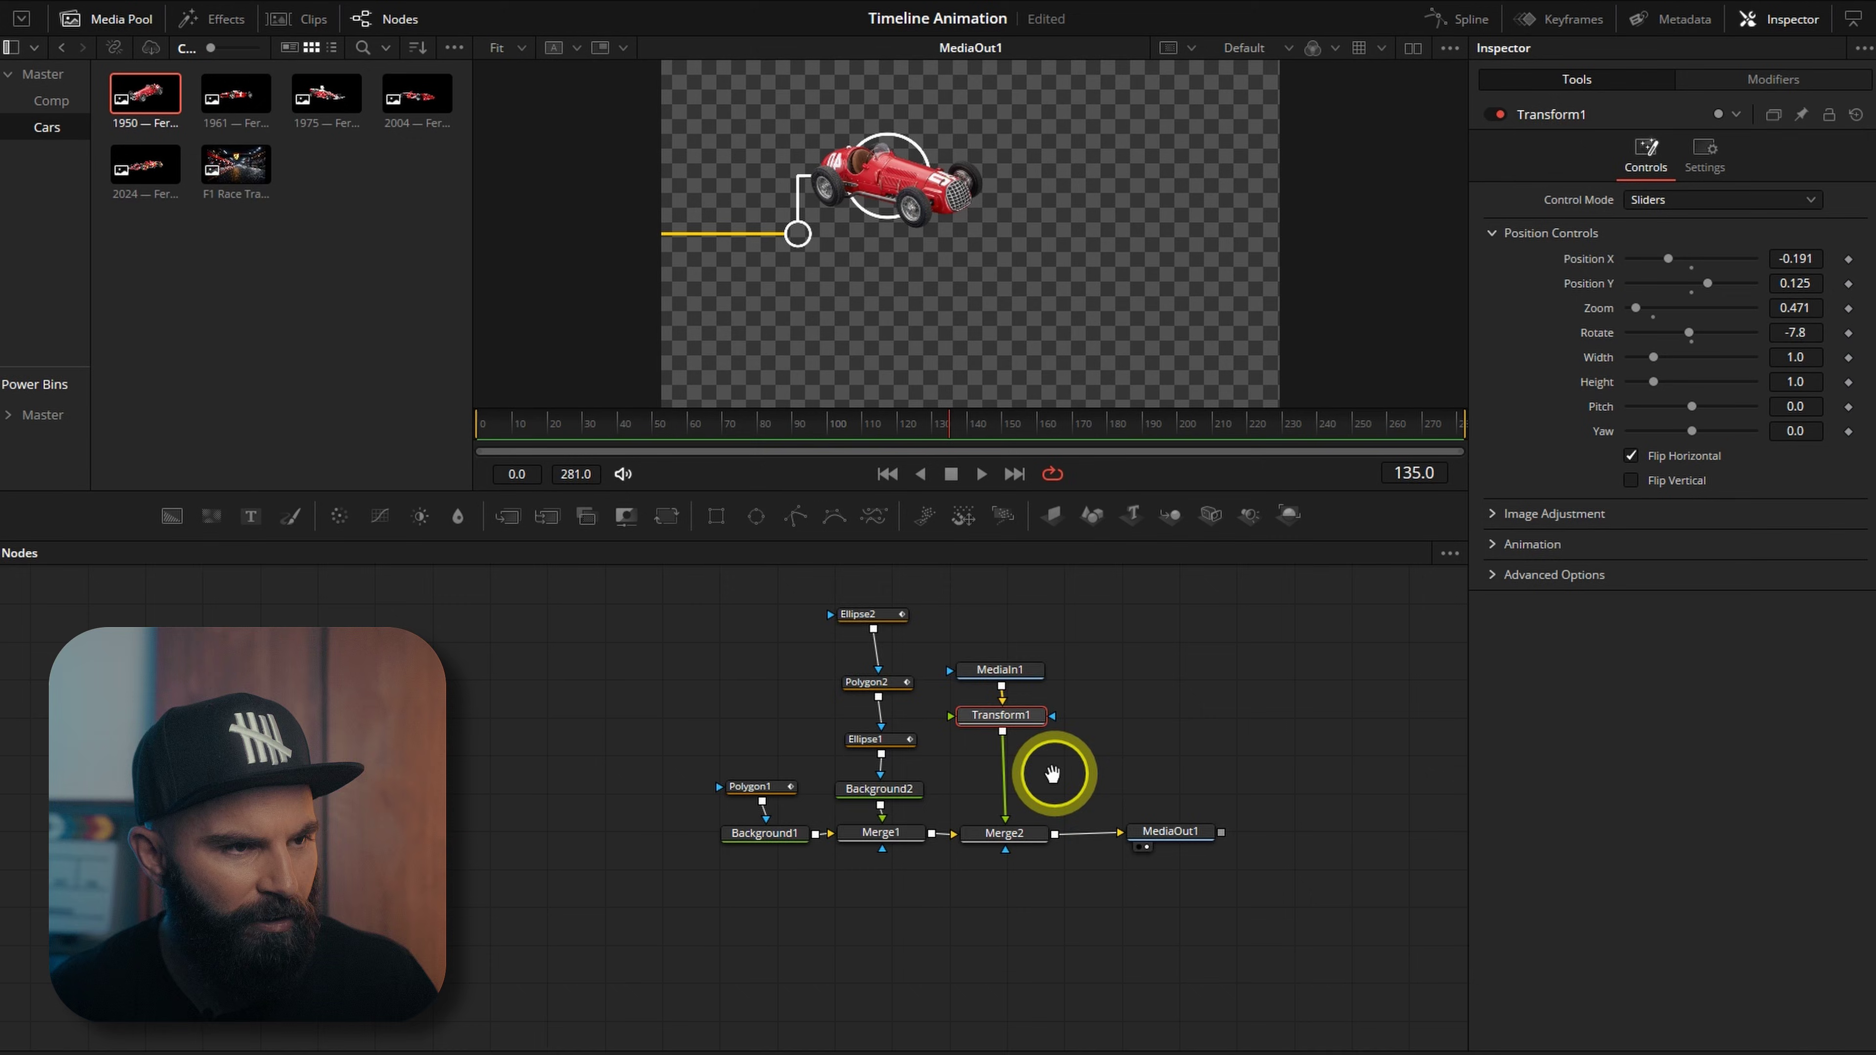
# Step: Insert a standard Transform node after Transform1 and connect a new Polygon mask to it
pyautogui.moveTo(1052, 773); pyautogui.dragTo(838, 779)
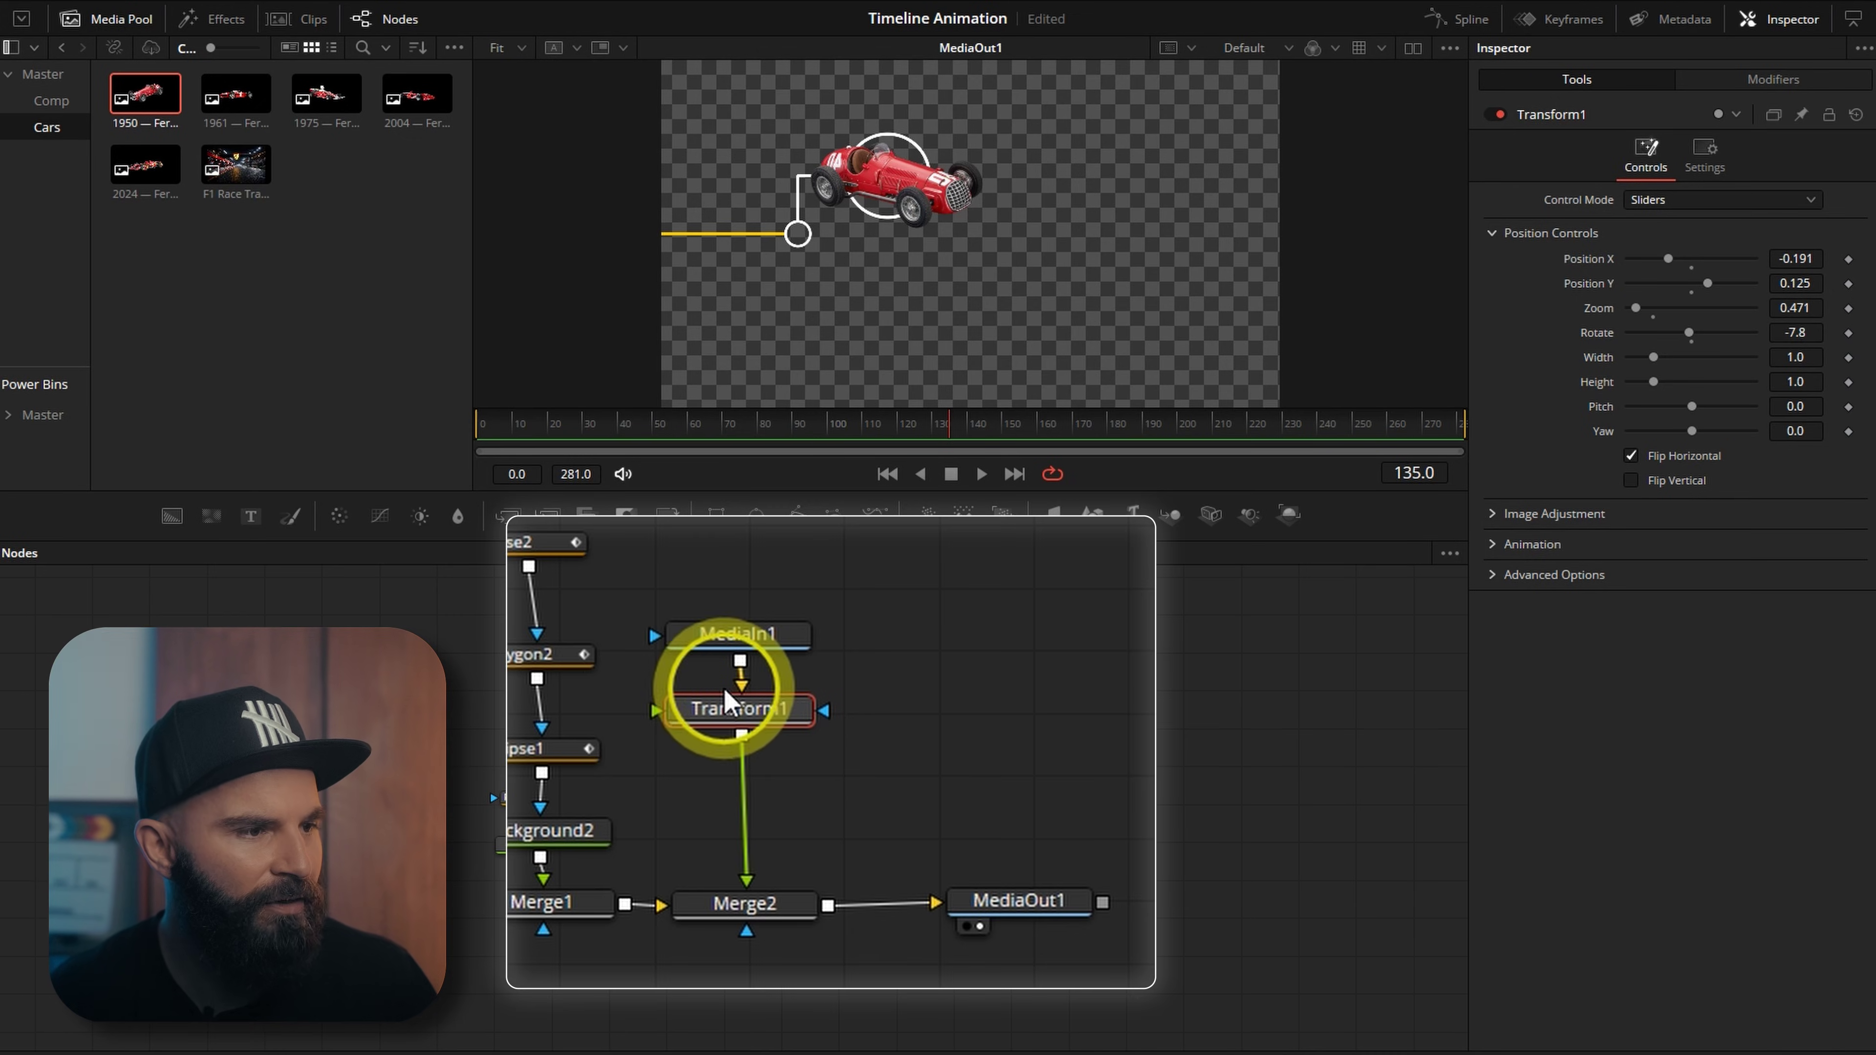
pyautogui.click(1001, 515)
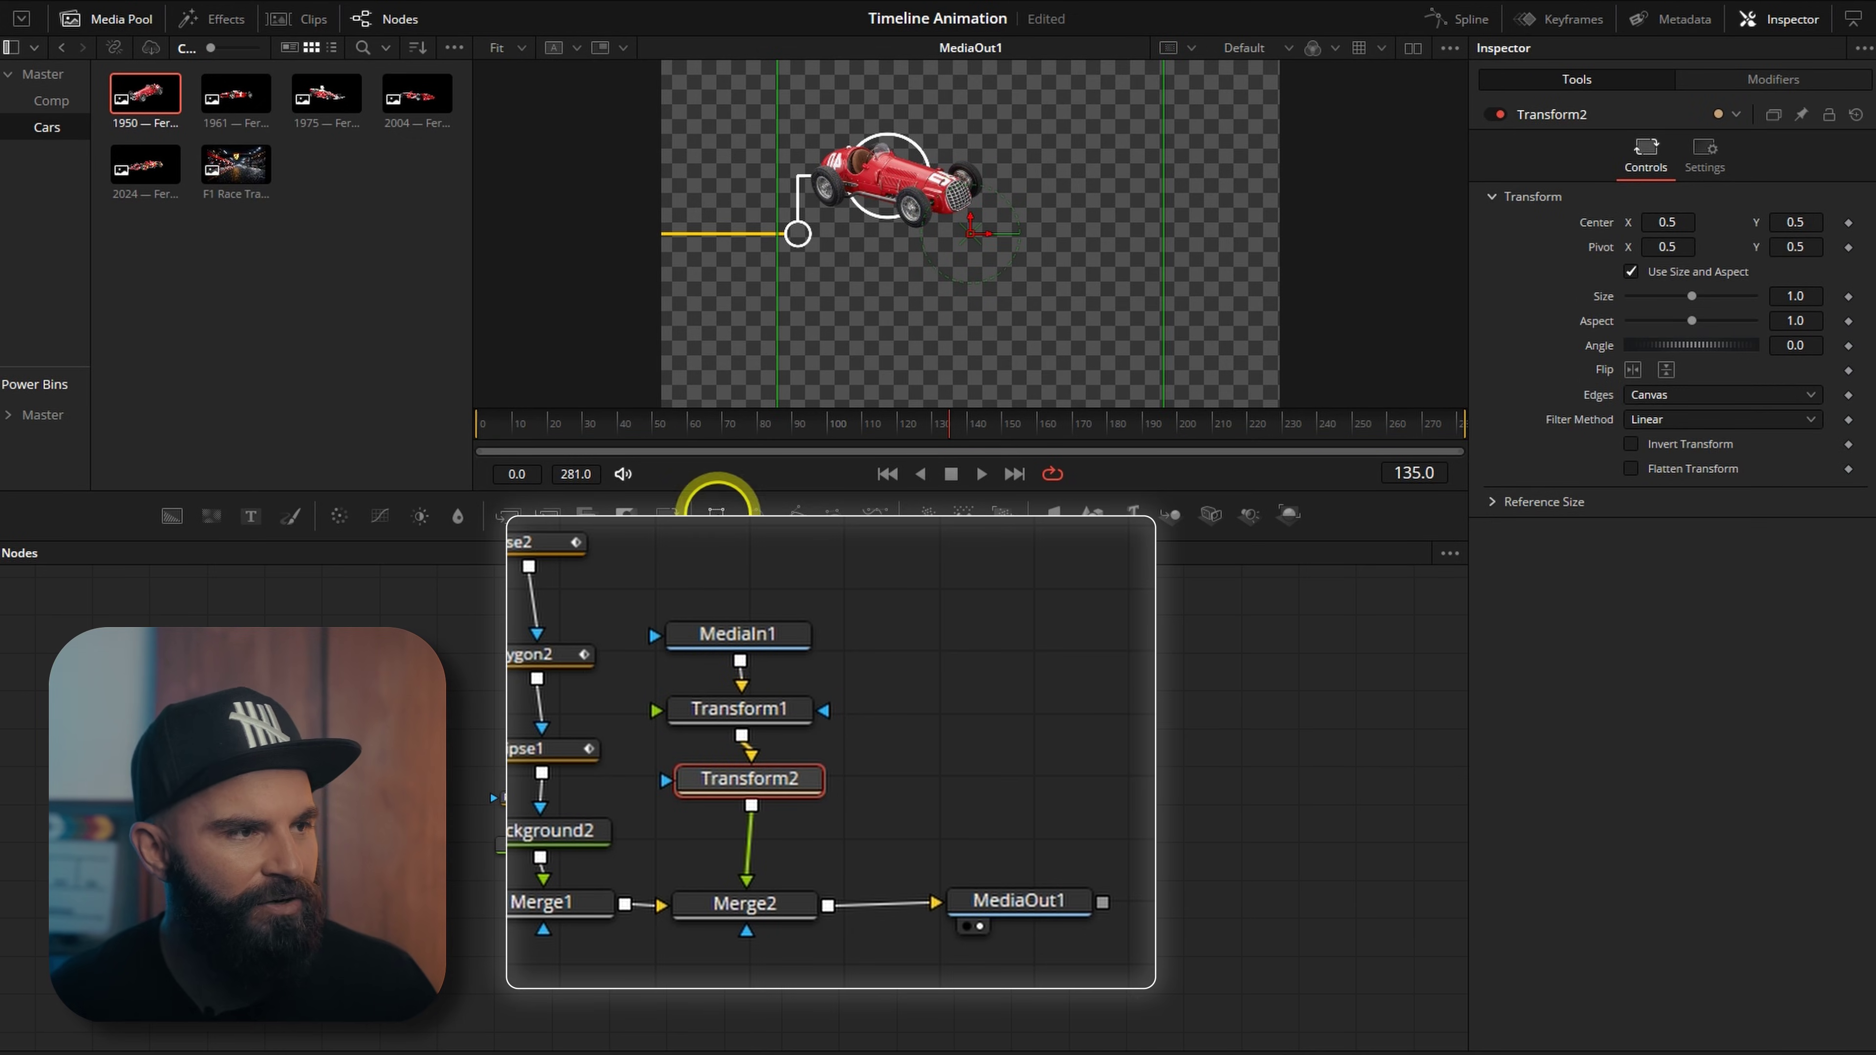
pyautogui.moveTo(798, 515); pyautogui.dragTo(1052, 733)
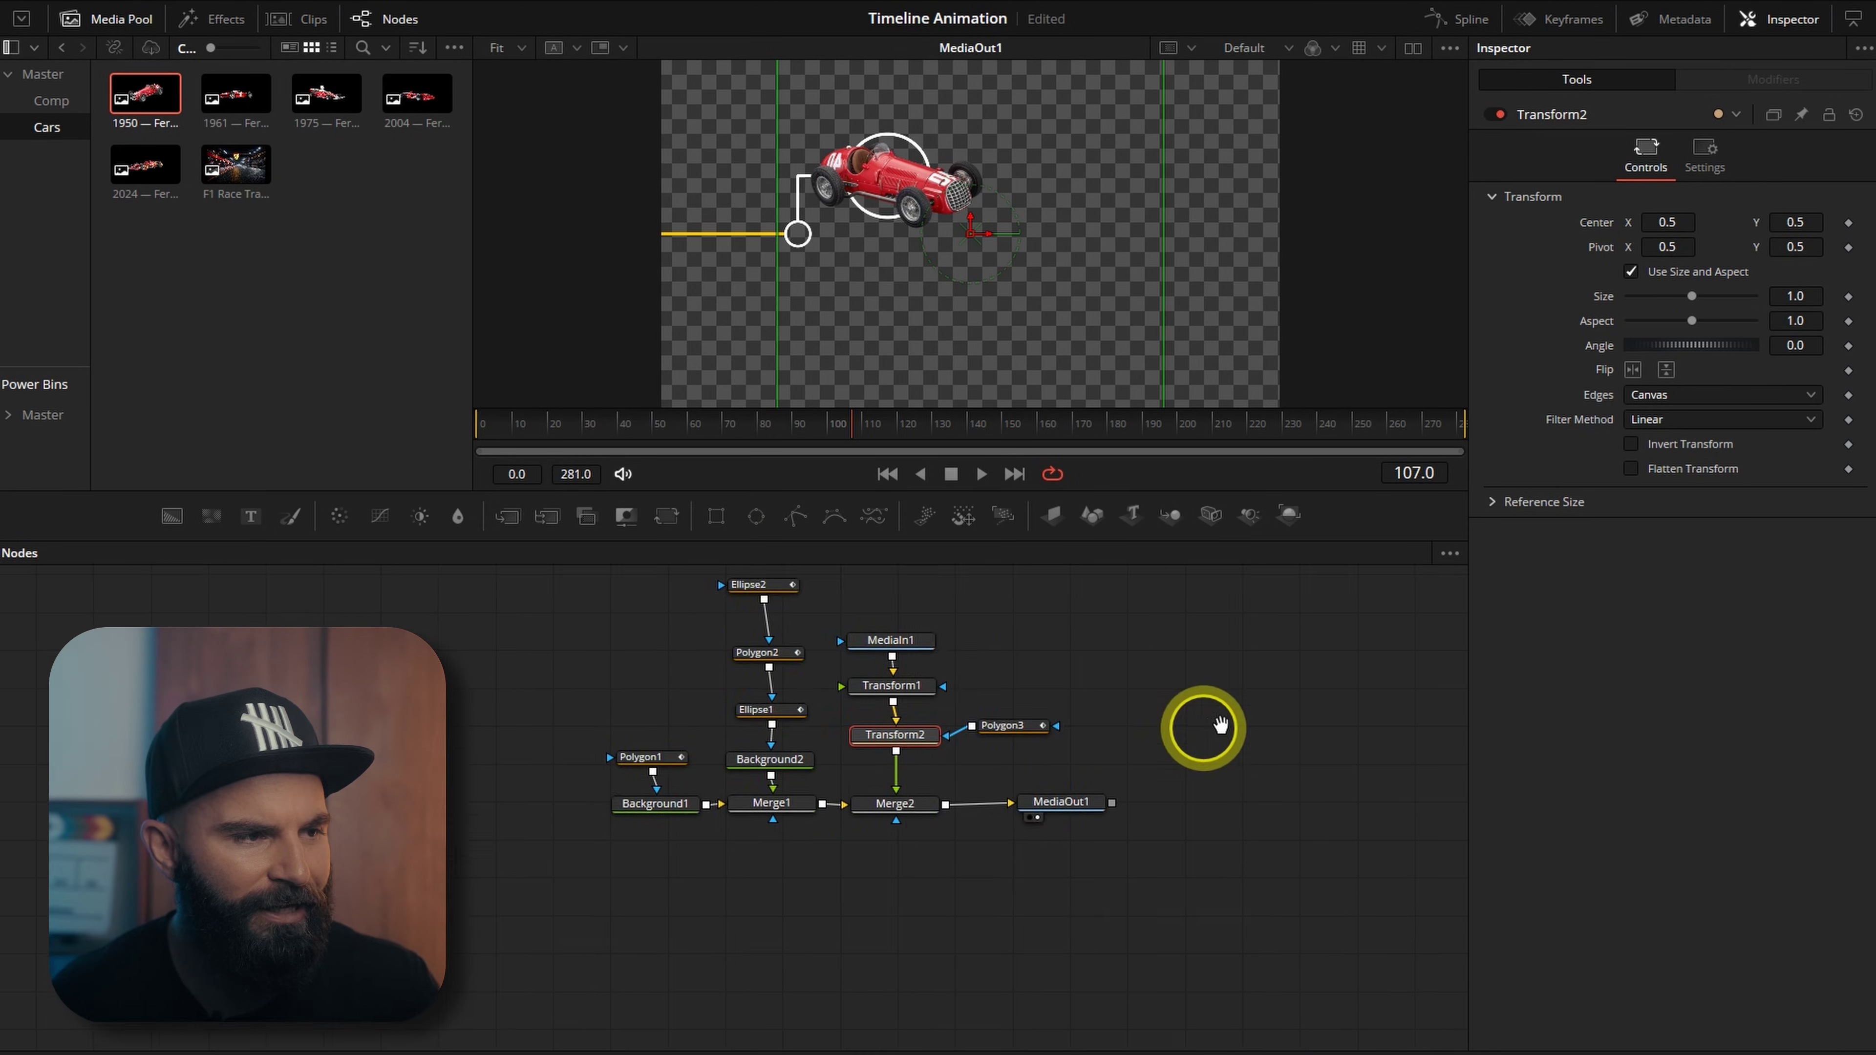
# Step: Enable Multiply by Mask in Transform2's settings
pyautogui.moveTo(1220, 727); pyautogui.dragTo(1315, 748)
pyautogui.click(1652, 4)
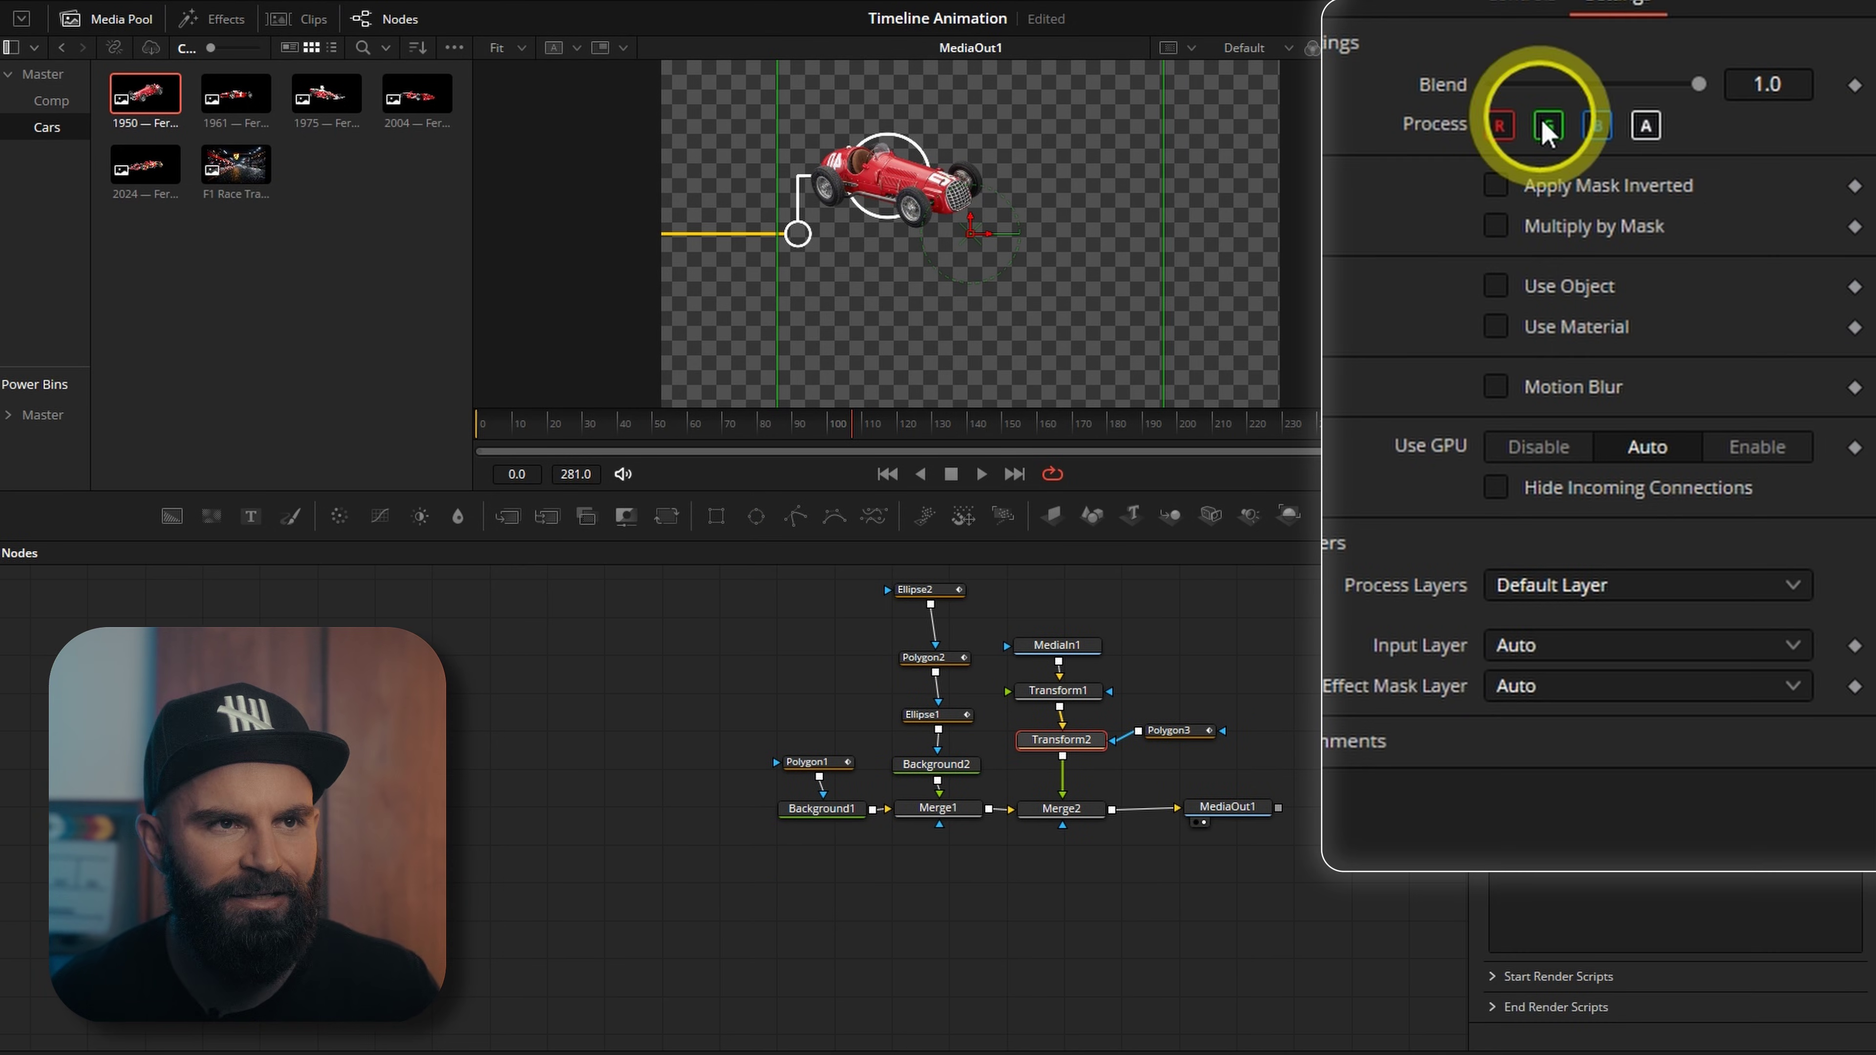
pyautogui.click(1510, 231)
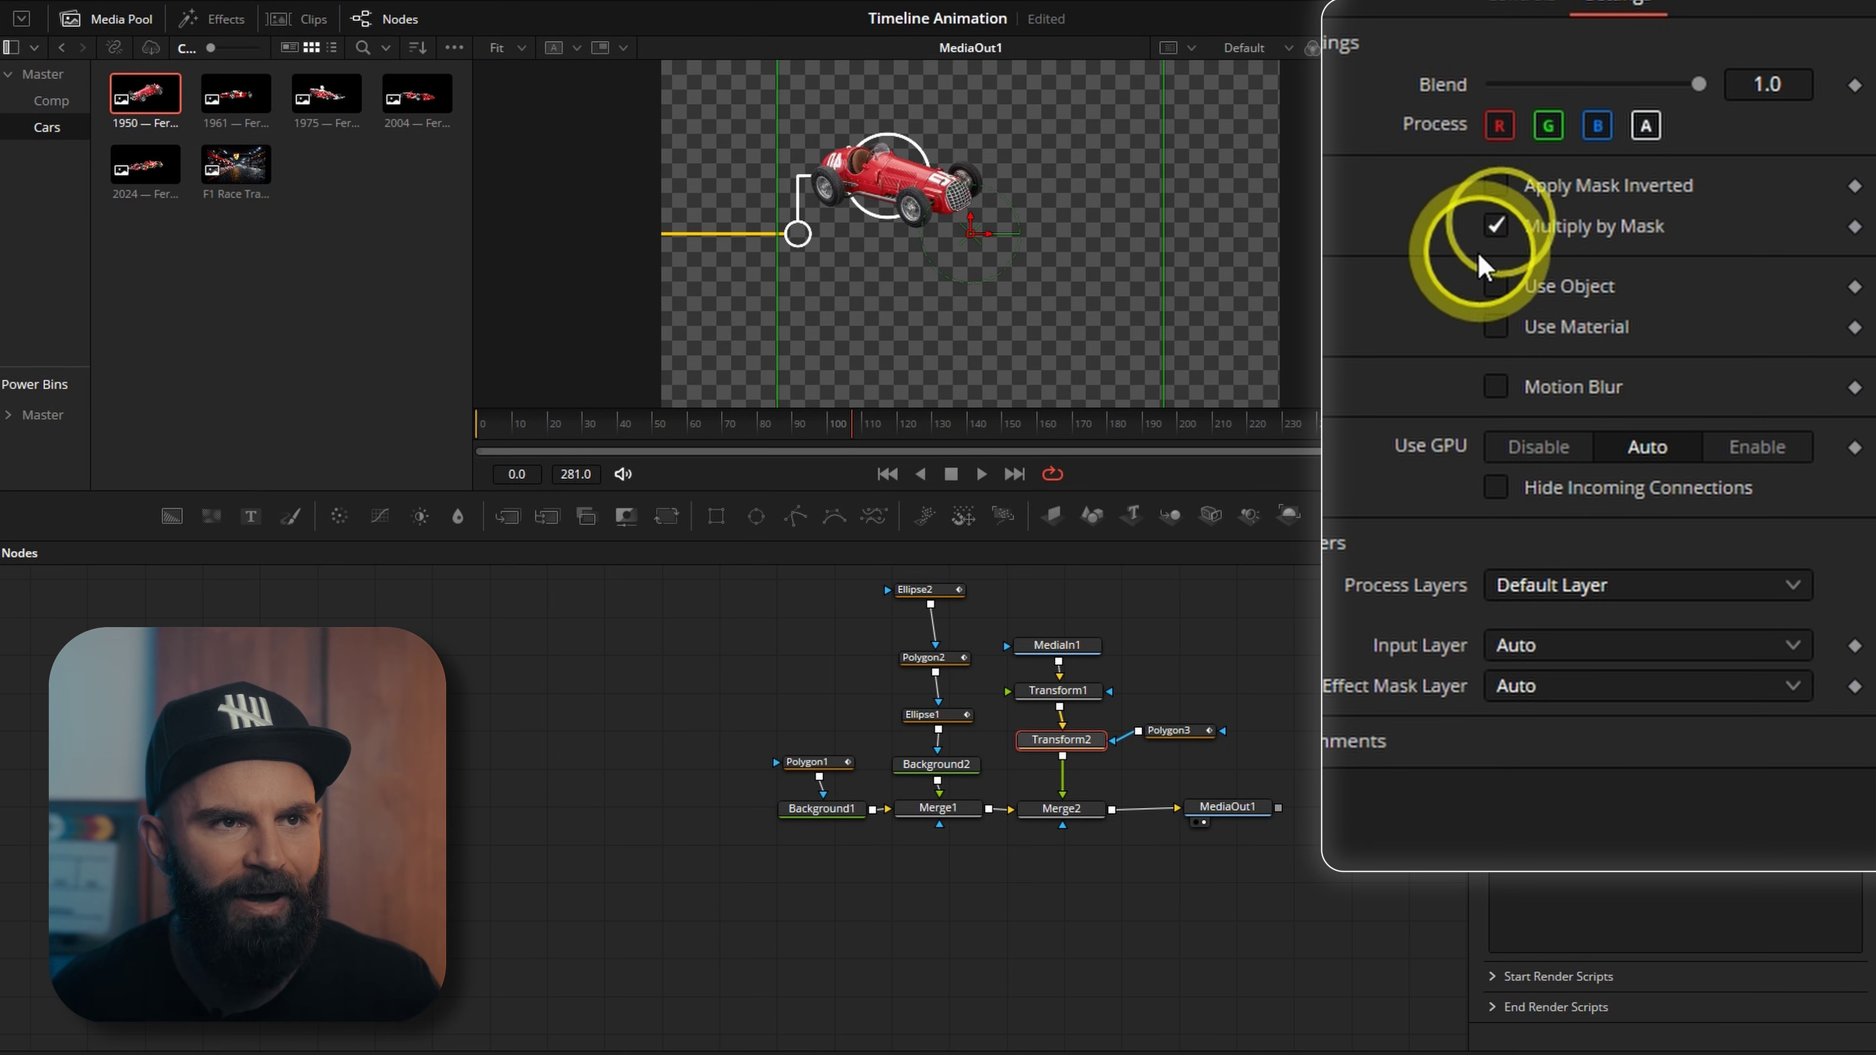
# Step: Draw a closed Polygon3 mask that follows the large circle's left edge and extends widely around the car's front
pyautogui.click(1177, 741)
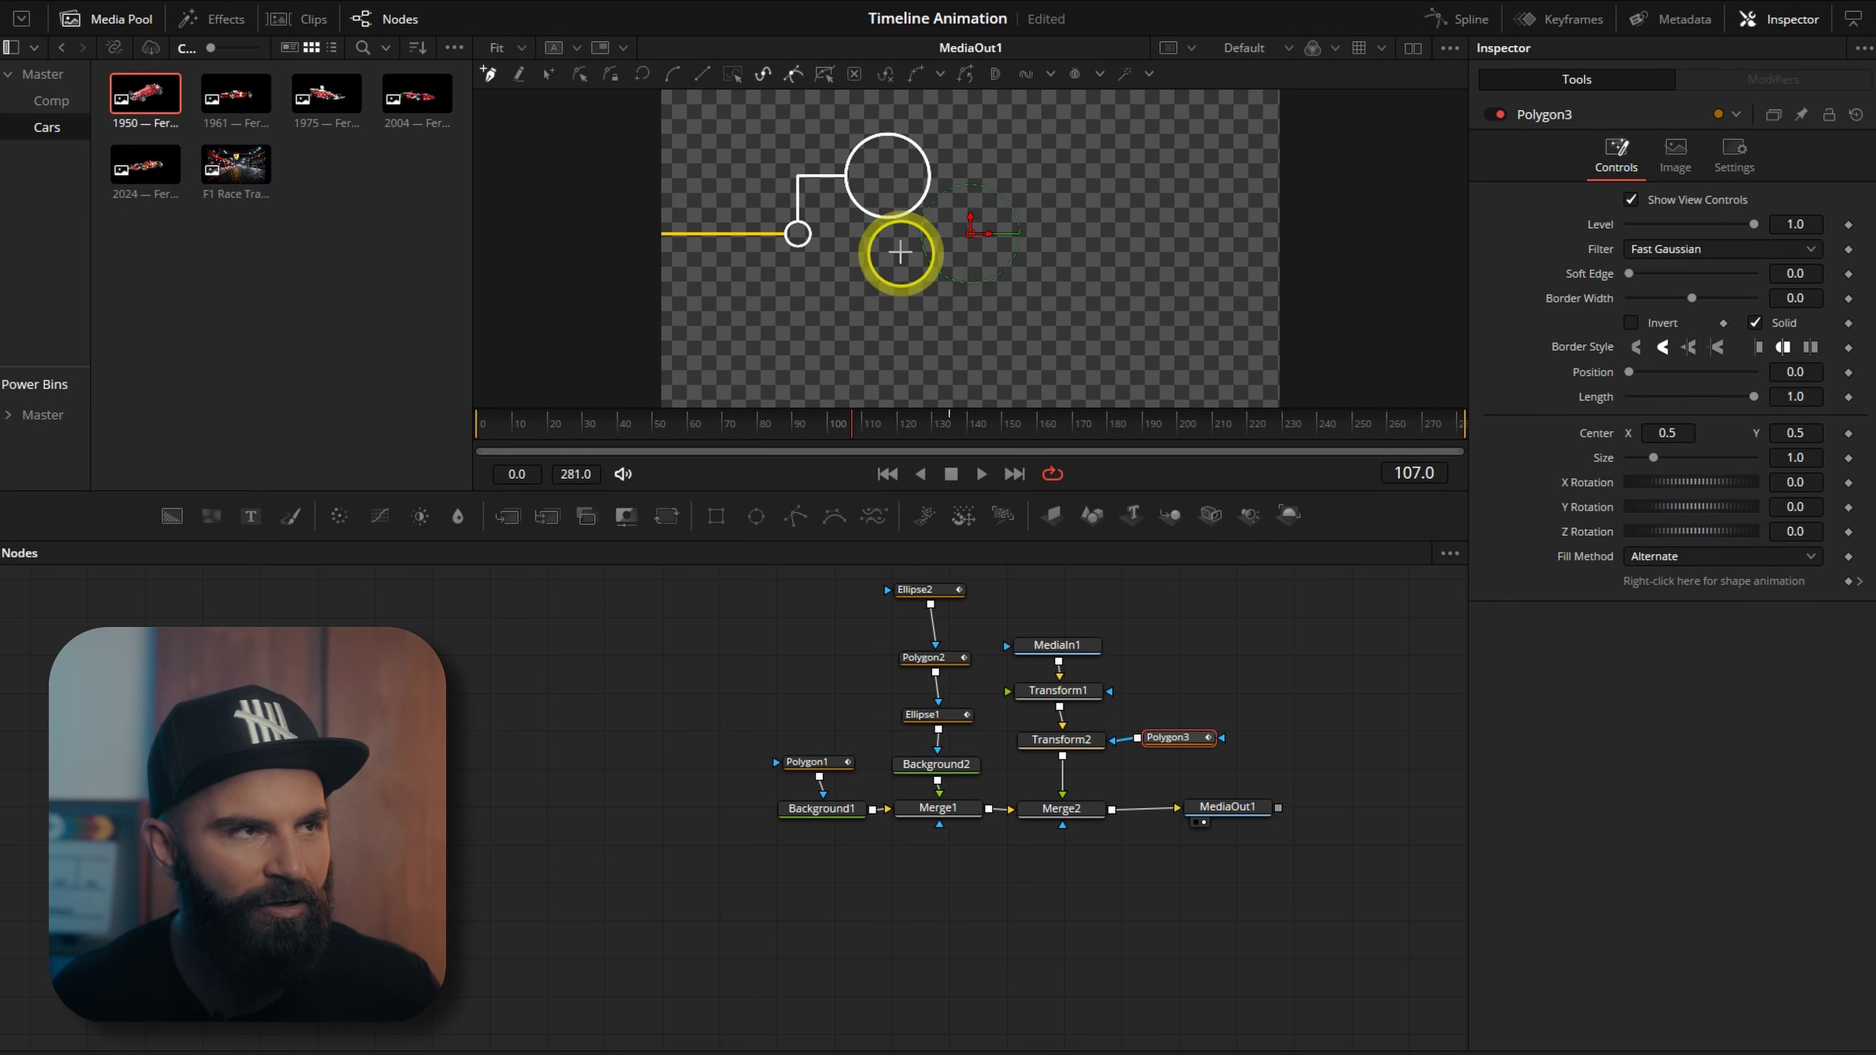
pyautogui.scroll(3, 857, 221)
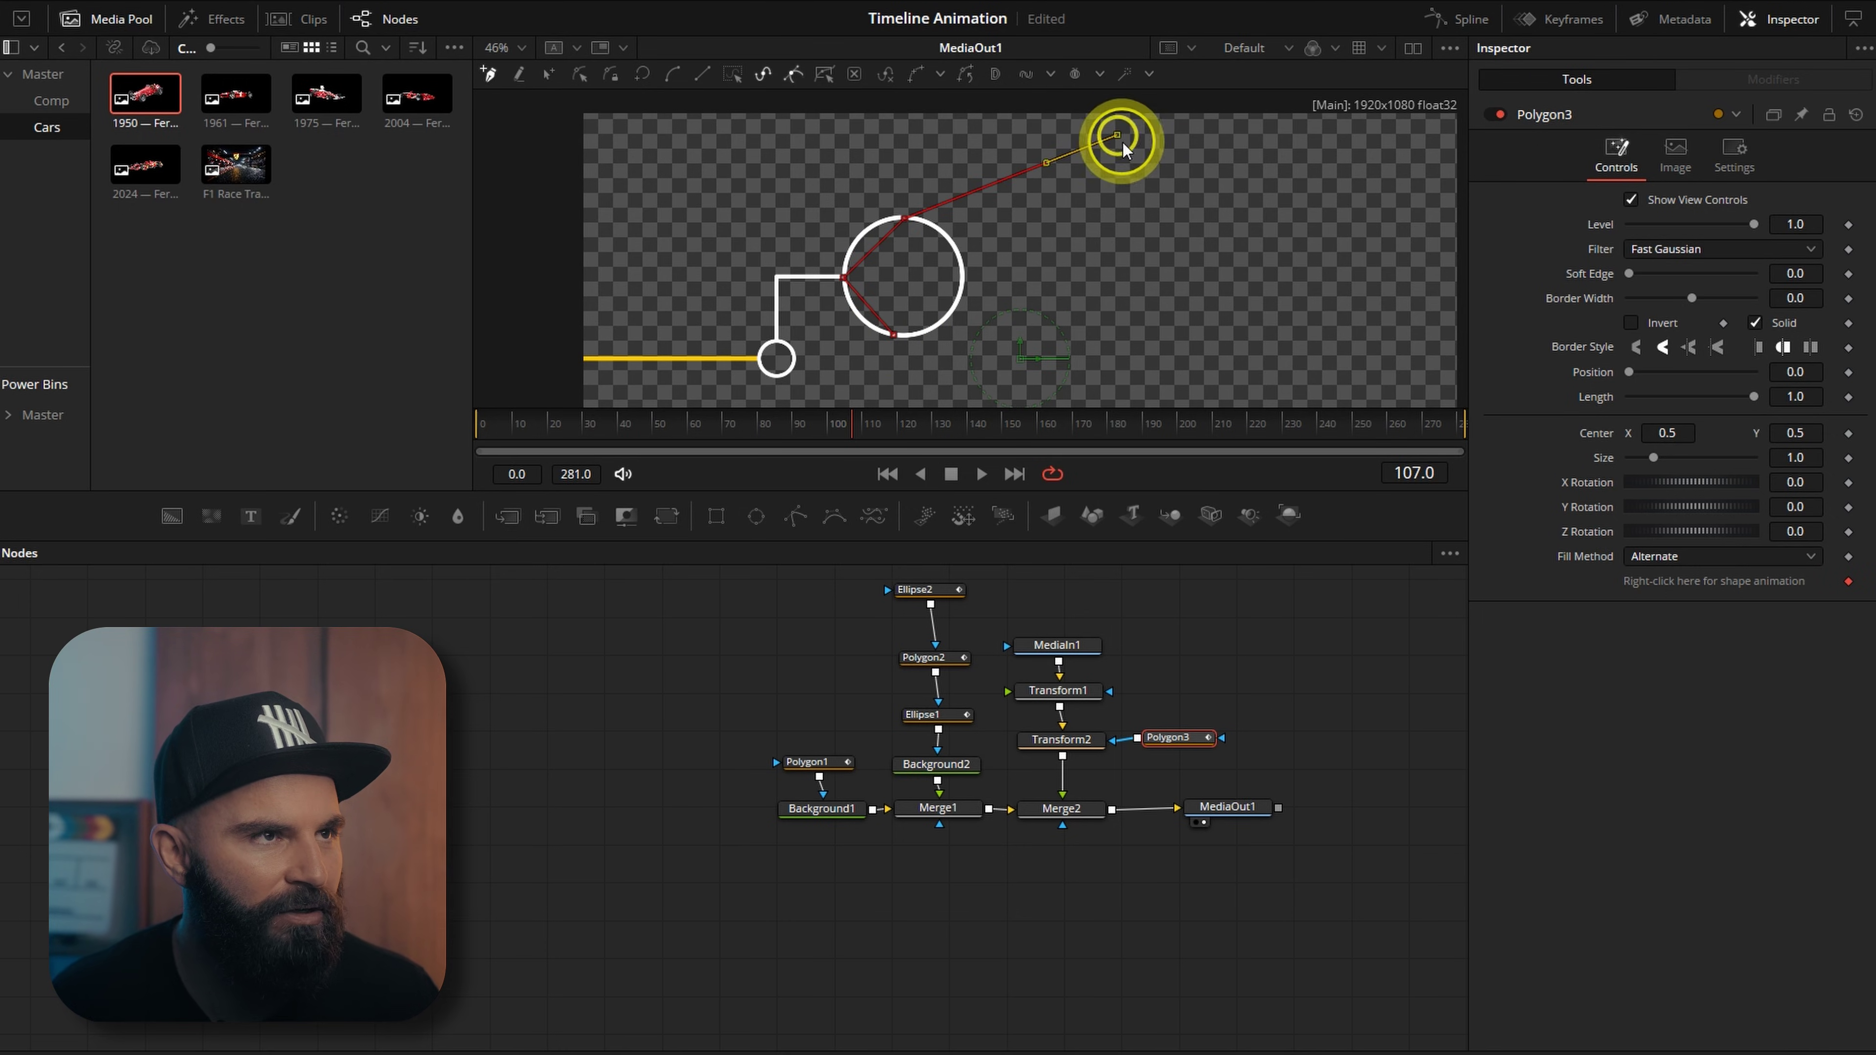
pyautogui.click(1247, 345)
pyautogui.click(1155, 375)
pyautogui.click(1012, 379)
pyautogui.click(941, 381)
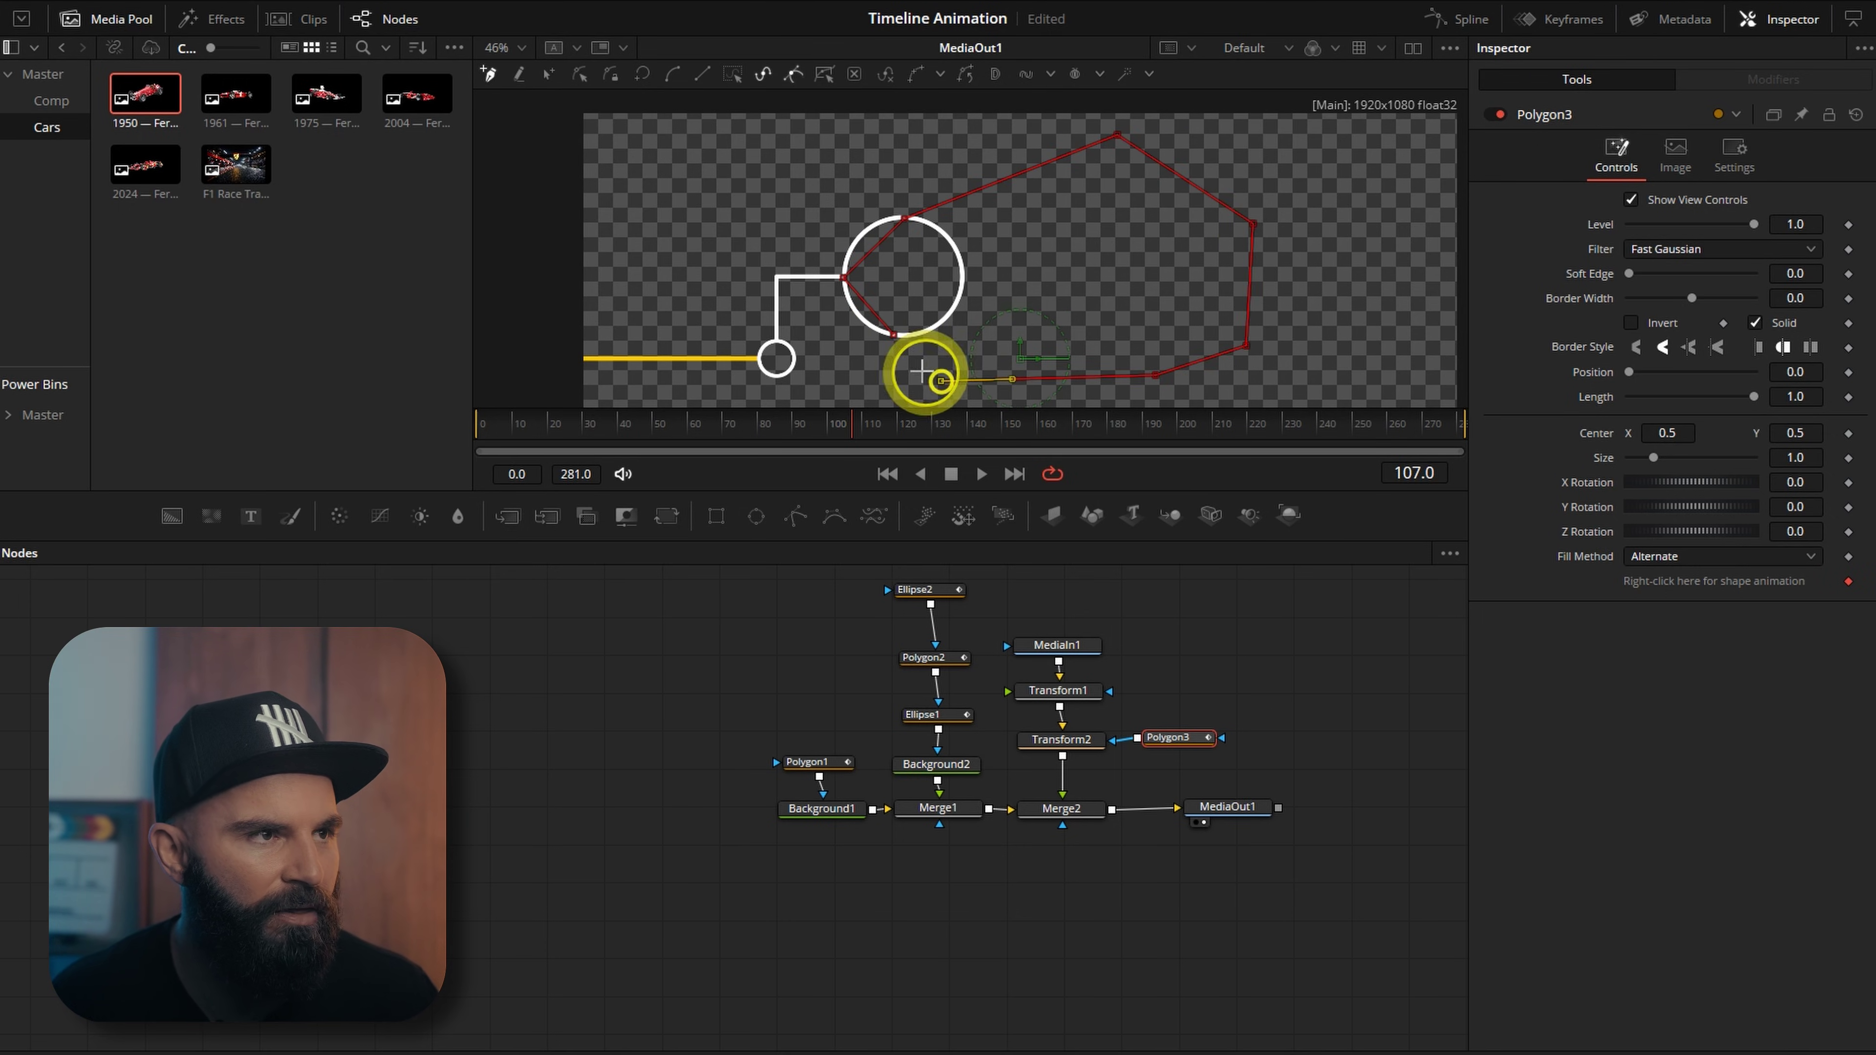
pyautogui.click(897, 338)
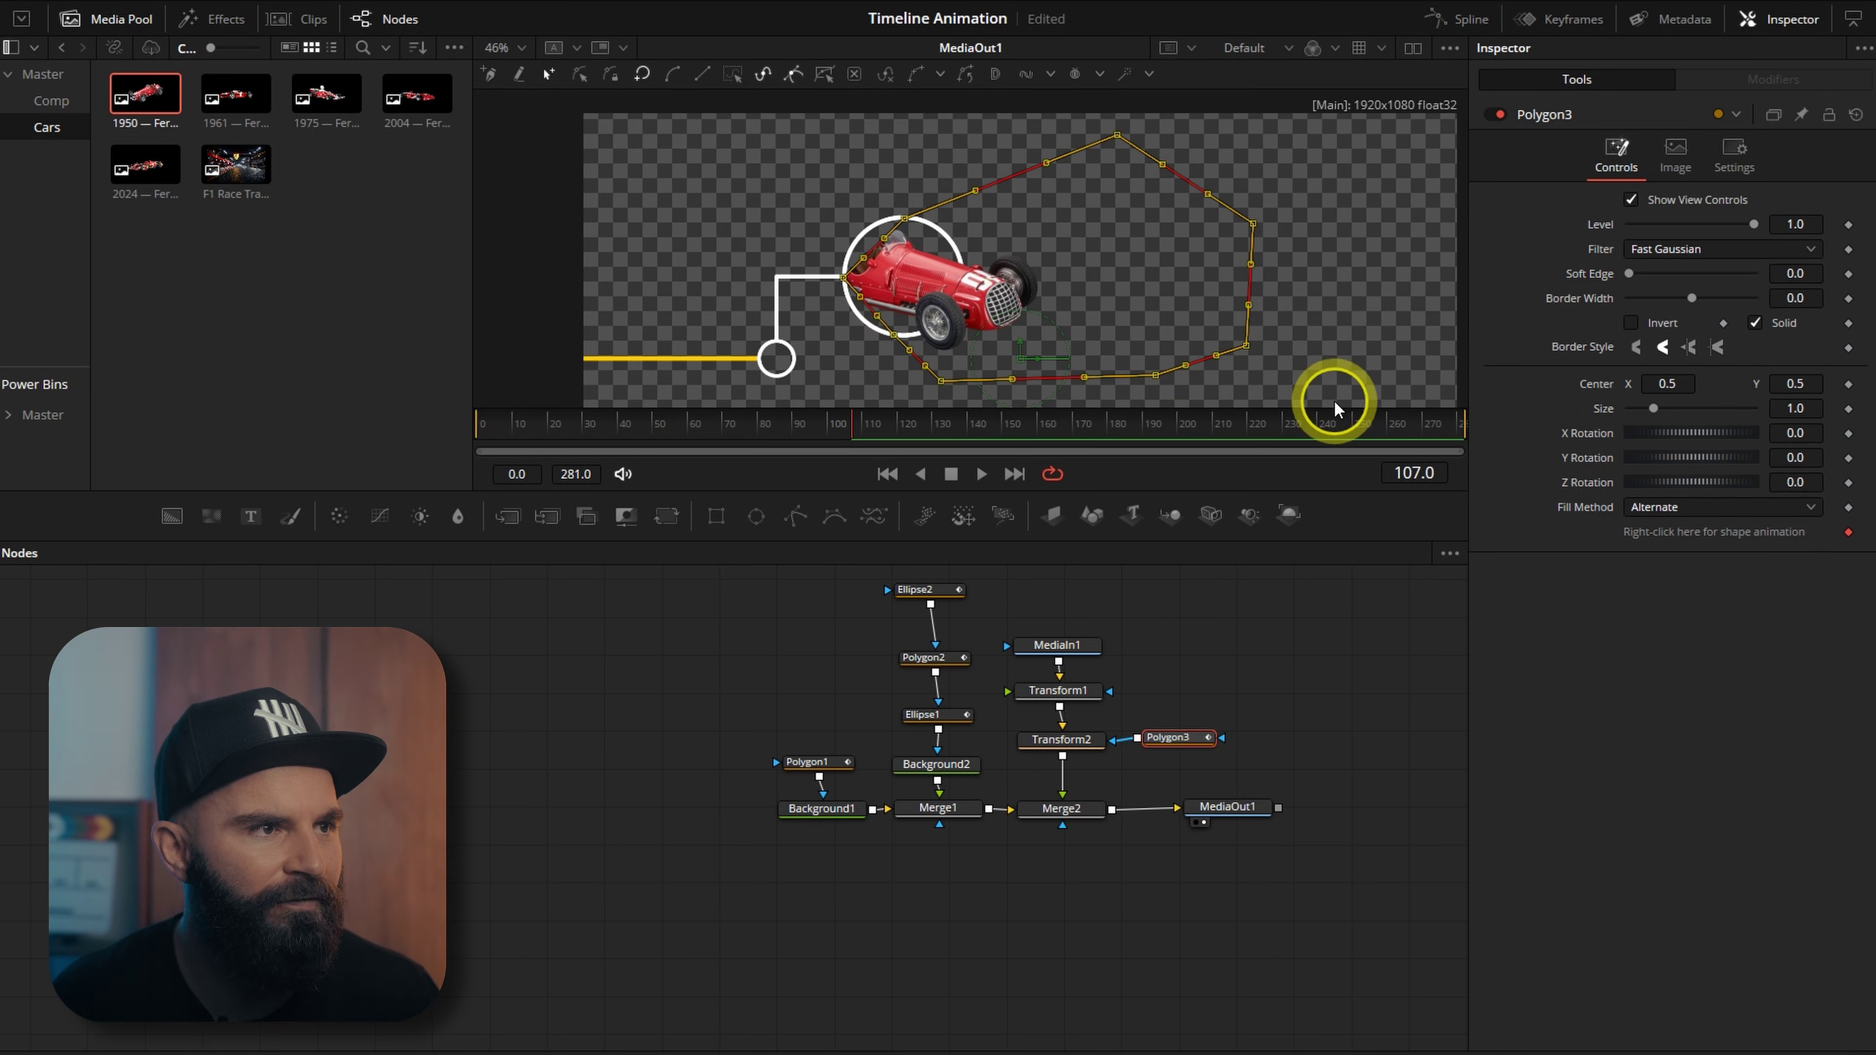
# Step: Smooth Polygon3's points and adjust them so the mask curve follows the large circle's left edge
pyautogui.click(672, 73)
pyautogui.click(859, 255)
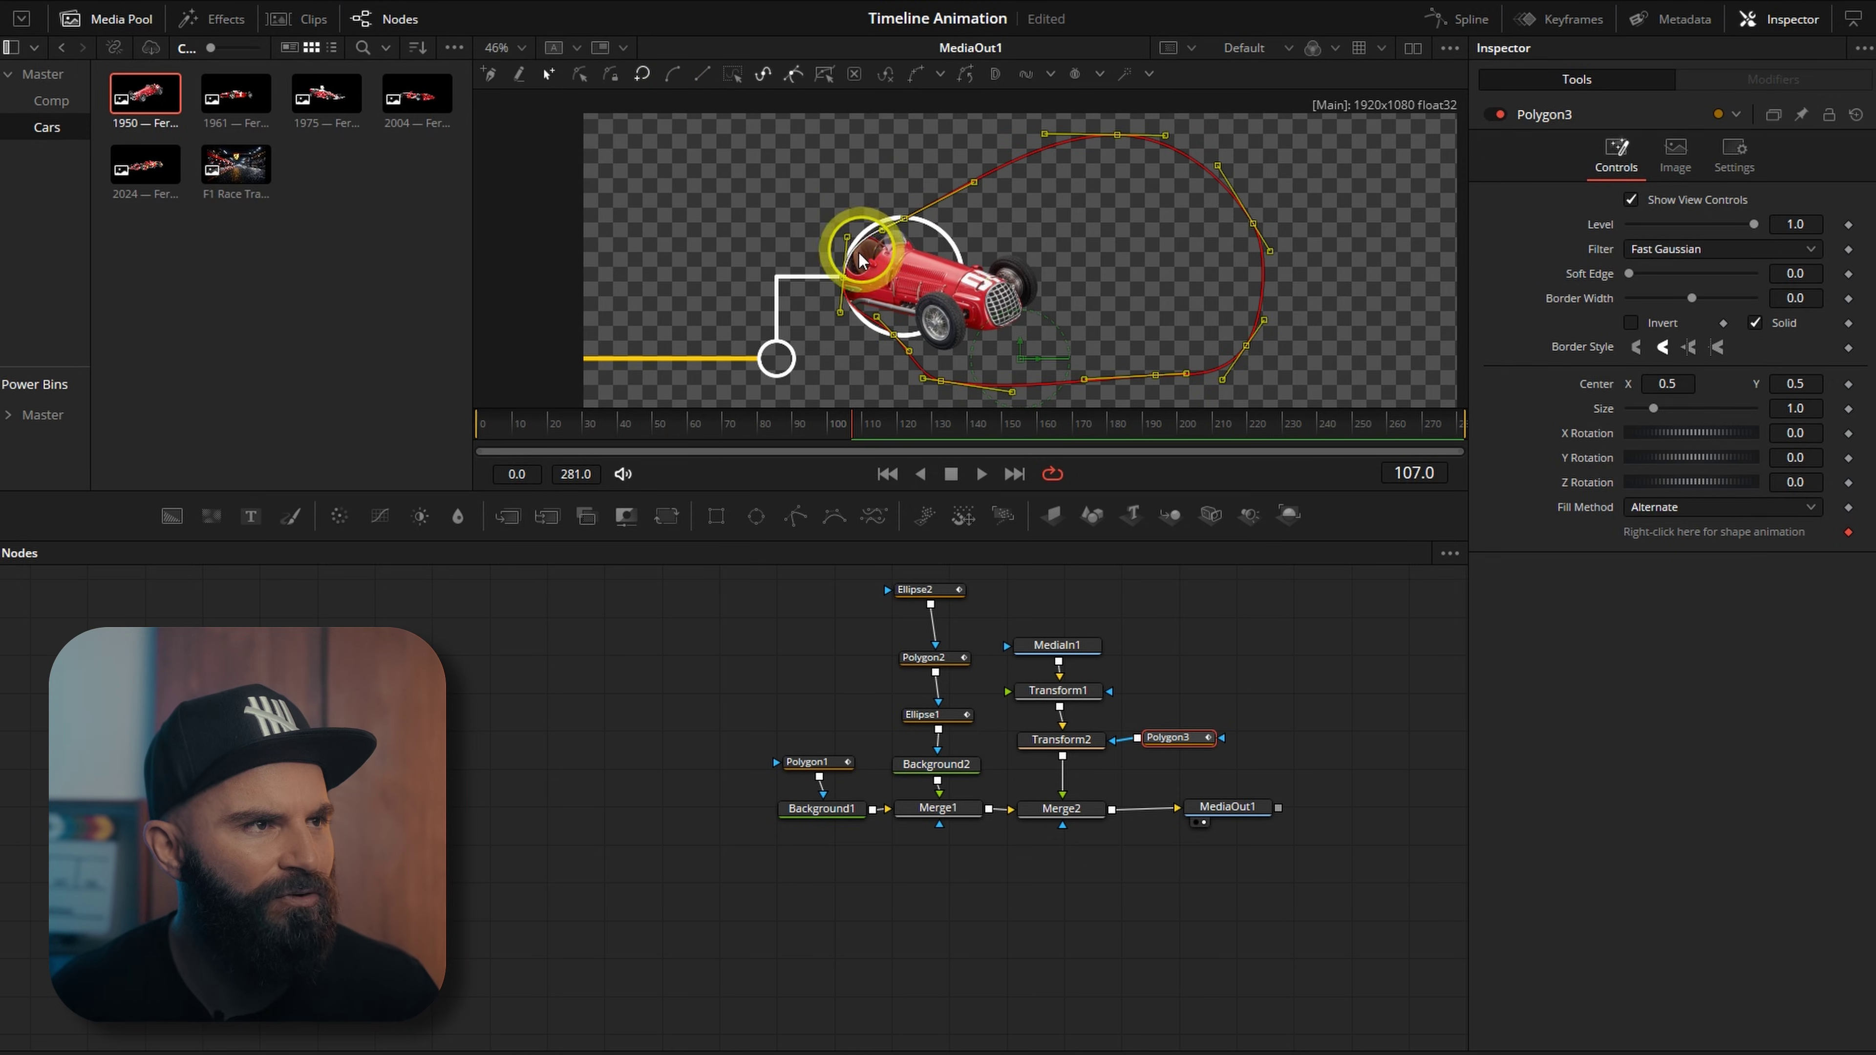
pyautogui.scroll(5, 880, 324)
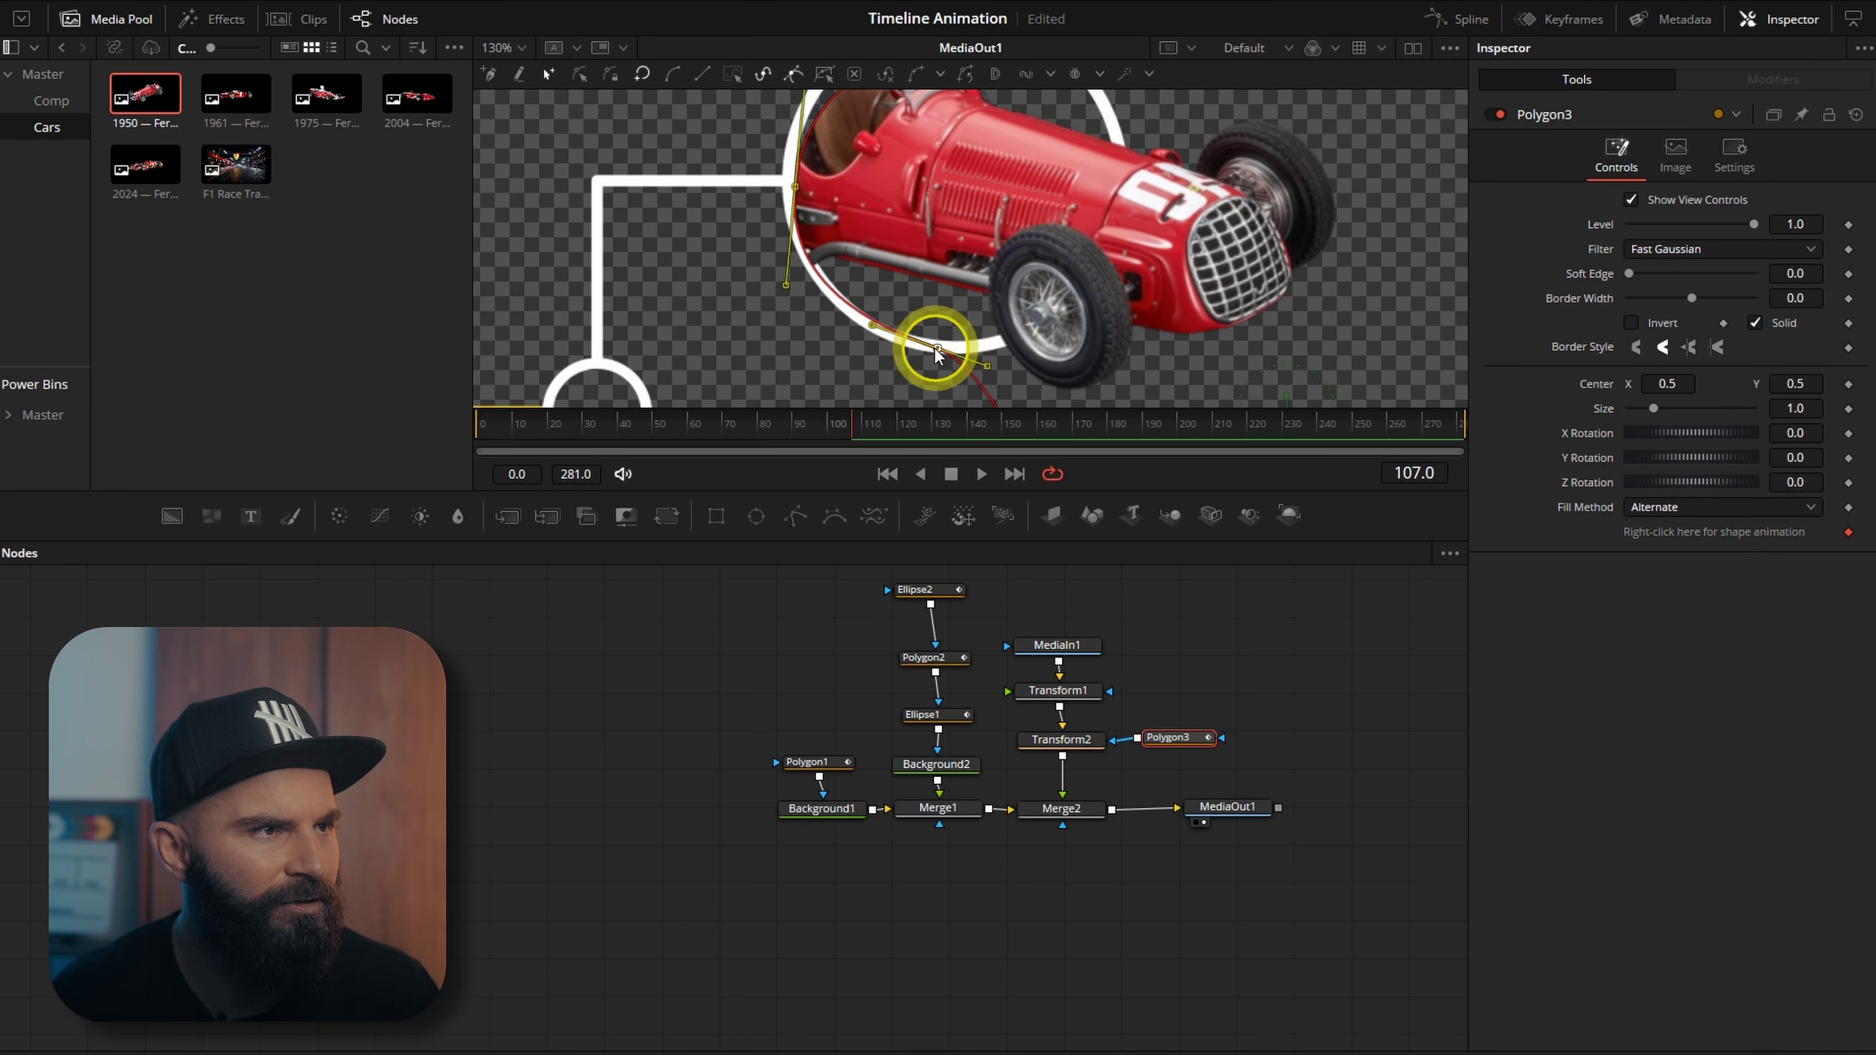
pyautogui.scroll(3, 935, 349)
pyautogui.moveTo(968, 136); pyautogui.dragTo(959, 125)
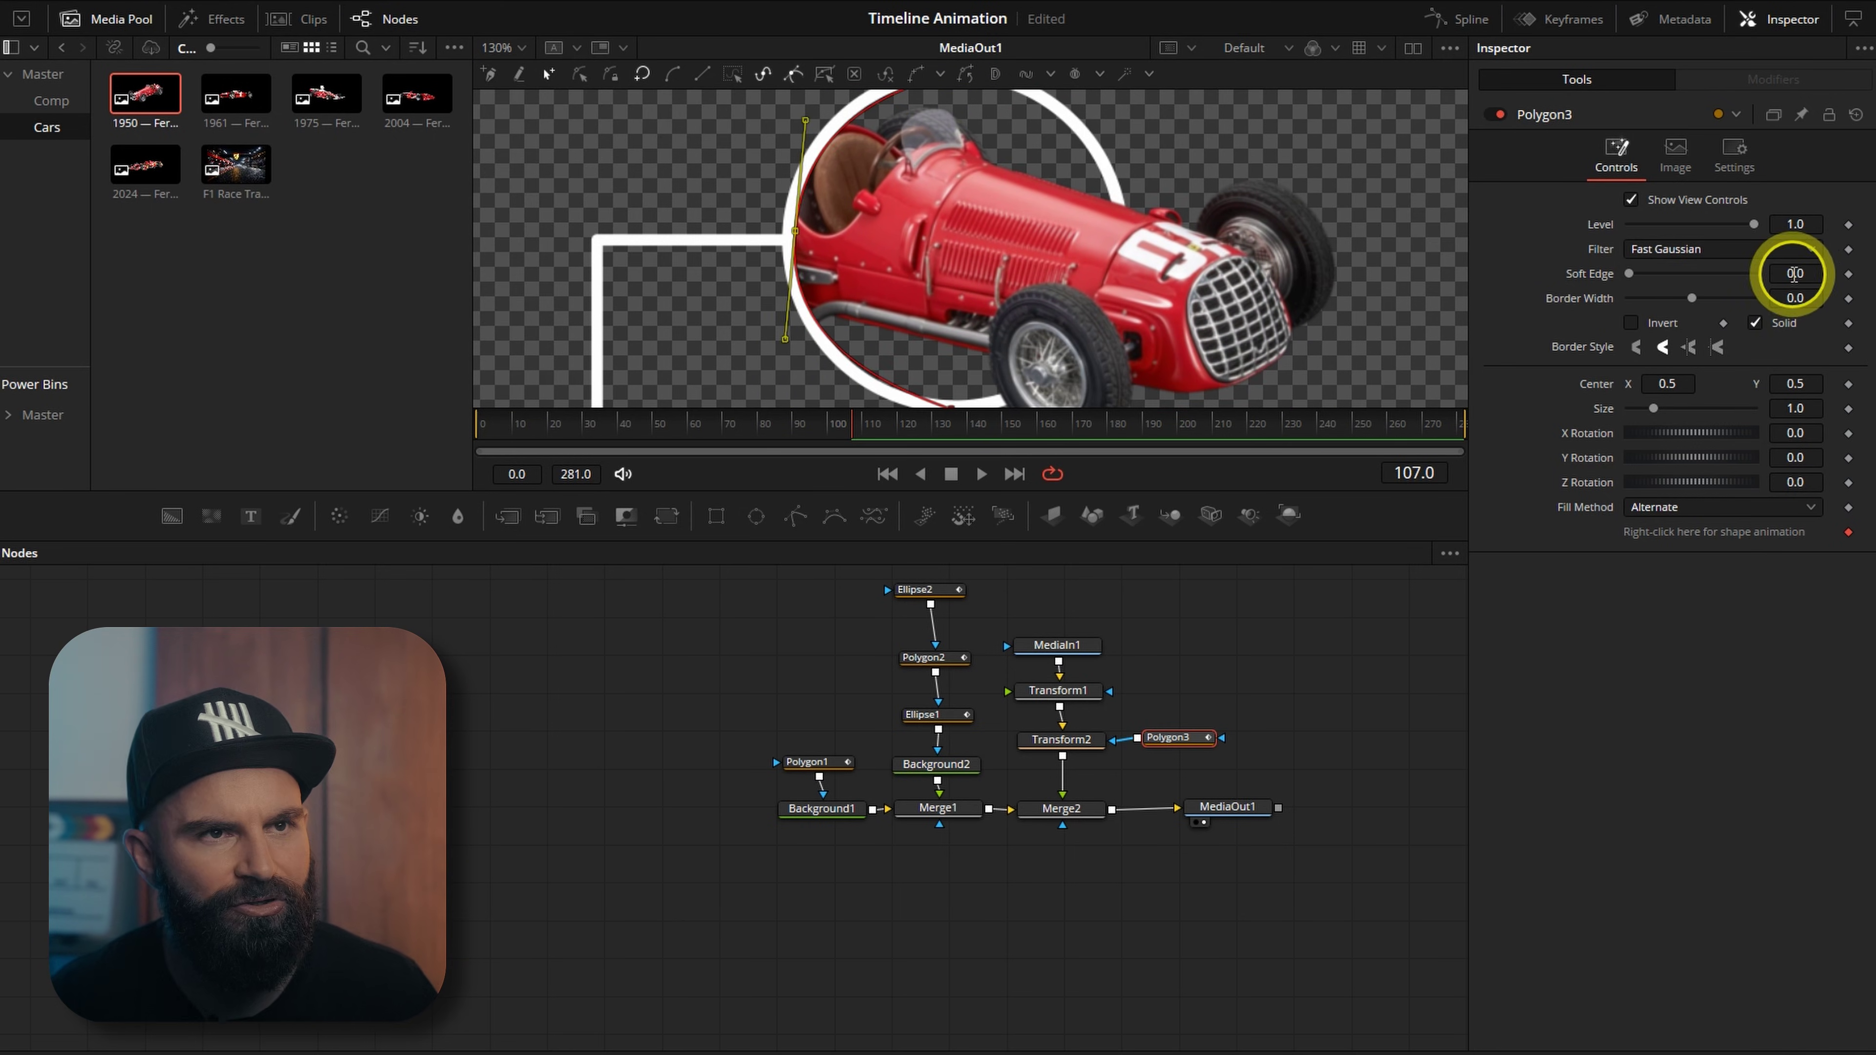
# Step: Set Polygon3's Soft Edge to 0.0058 and Border Width to -0.0038, and hide its view controls
pyautogui.moveTo(1792, 274); pyautogui.dragTo(1810, 273)
pyautogui.moveTo(1788, 168); pyautogui.dragTo(1686, 200)
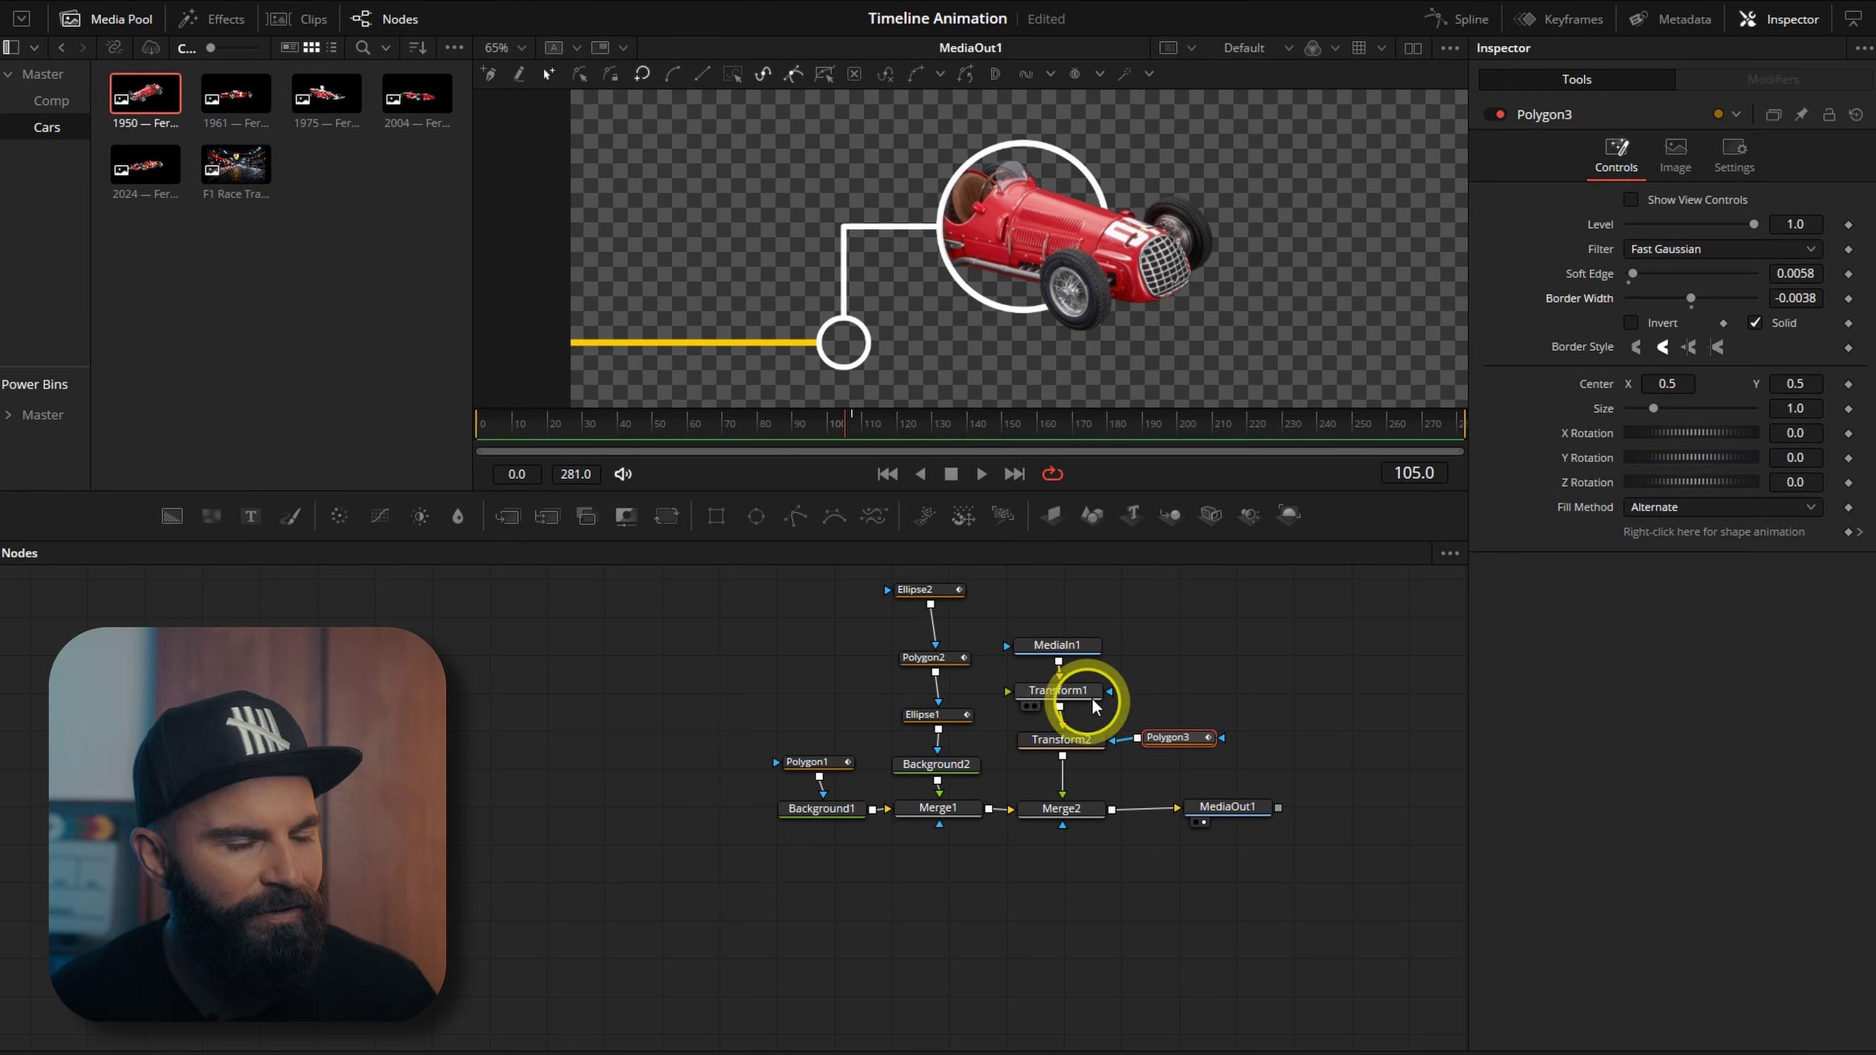
# Step: Keyframe Transform1's Position X at frames 80 and 110, keeping the car's final placement
pyautogui.click(1078, 701)
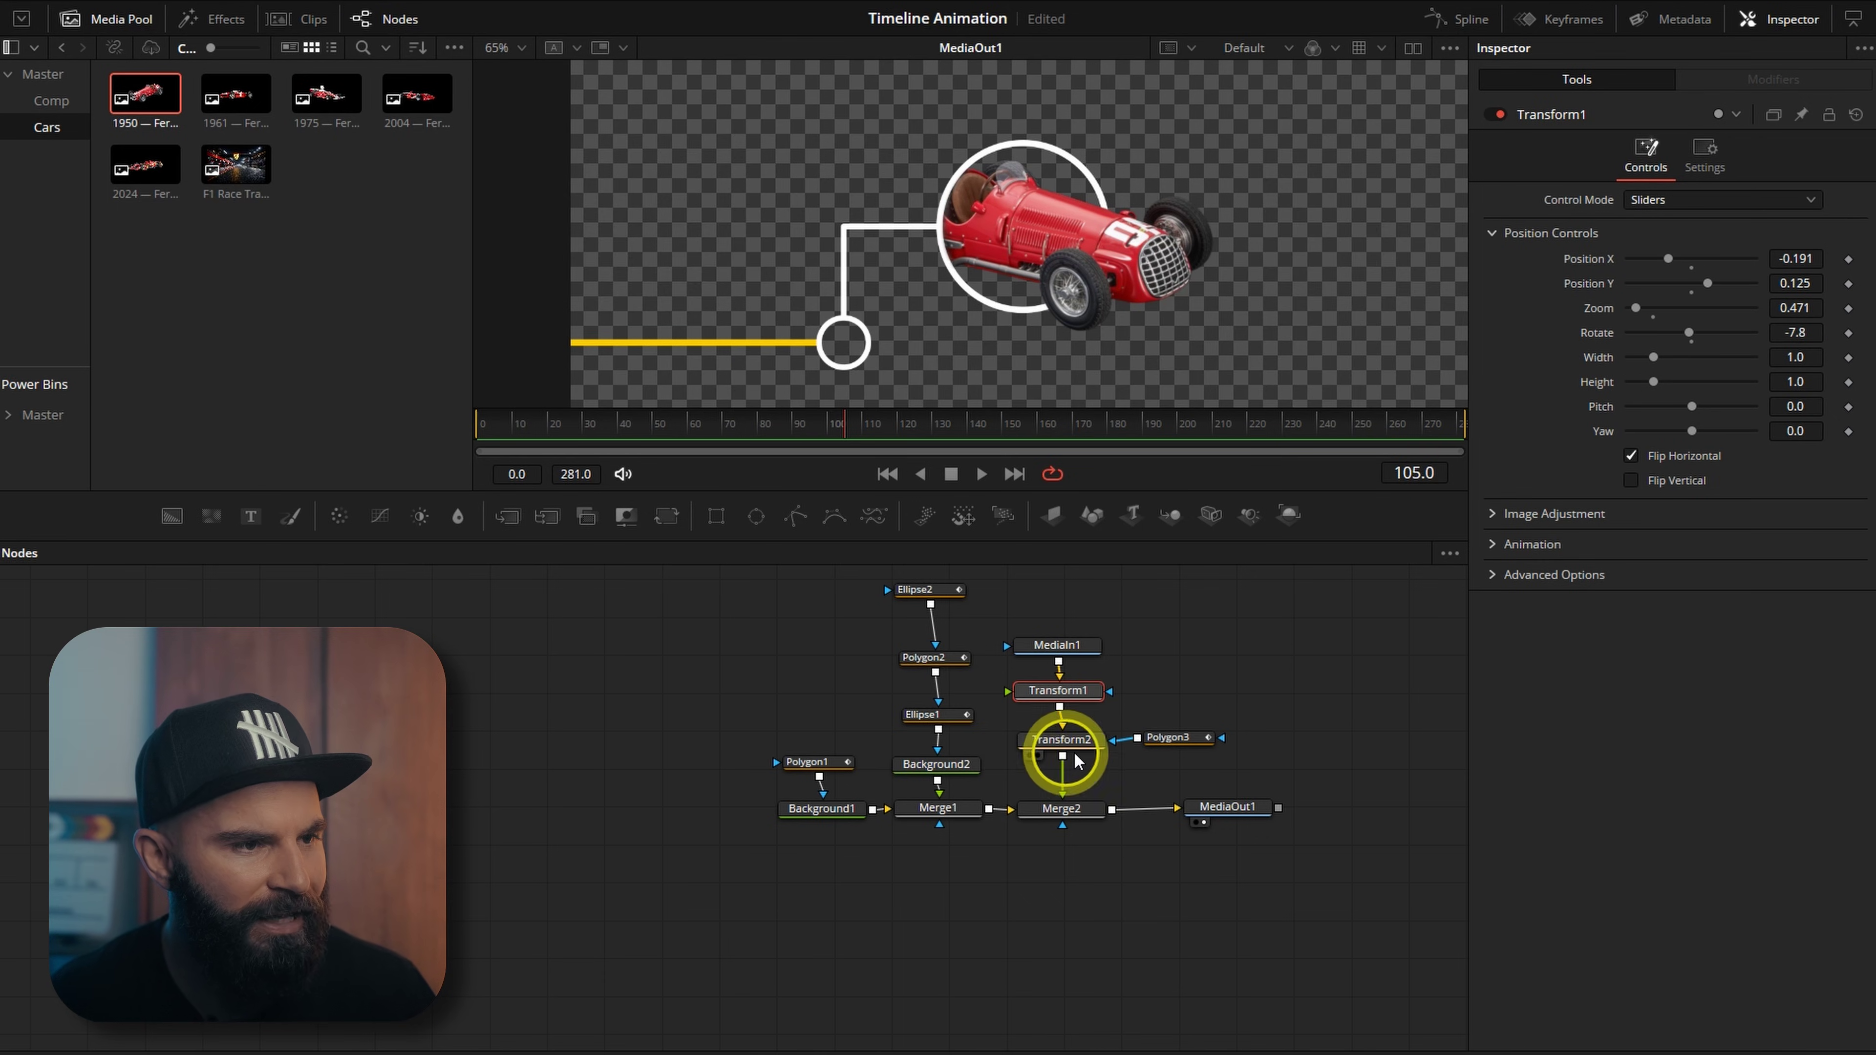
pyautogui.moveTo(746, 436)
pyautogui.mouseDown()
pyautogui.moveTo(728, 424)
pyautogui.moveTo(759, 444)
pyautogui.mouseUp()
pyautogui.click(1064, 695)
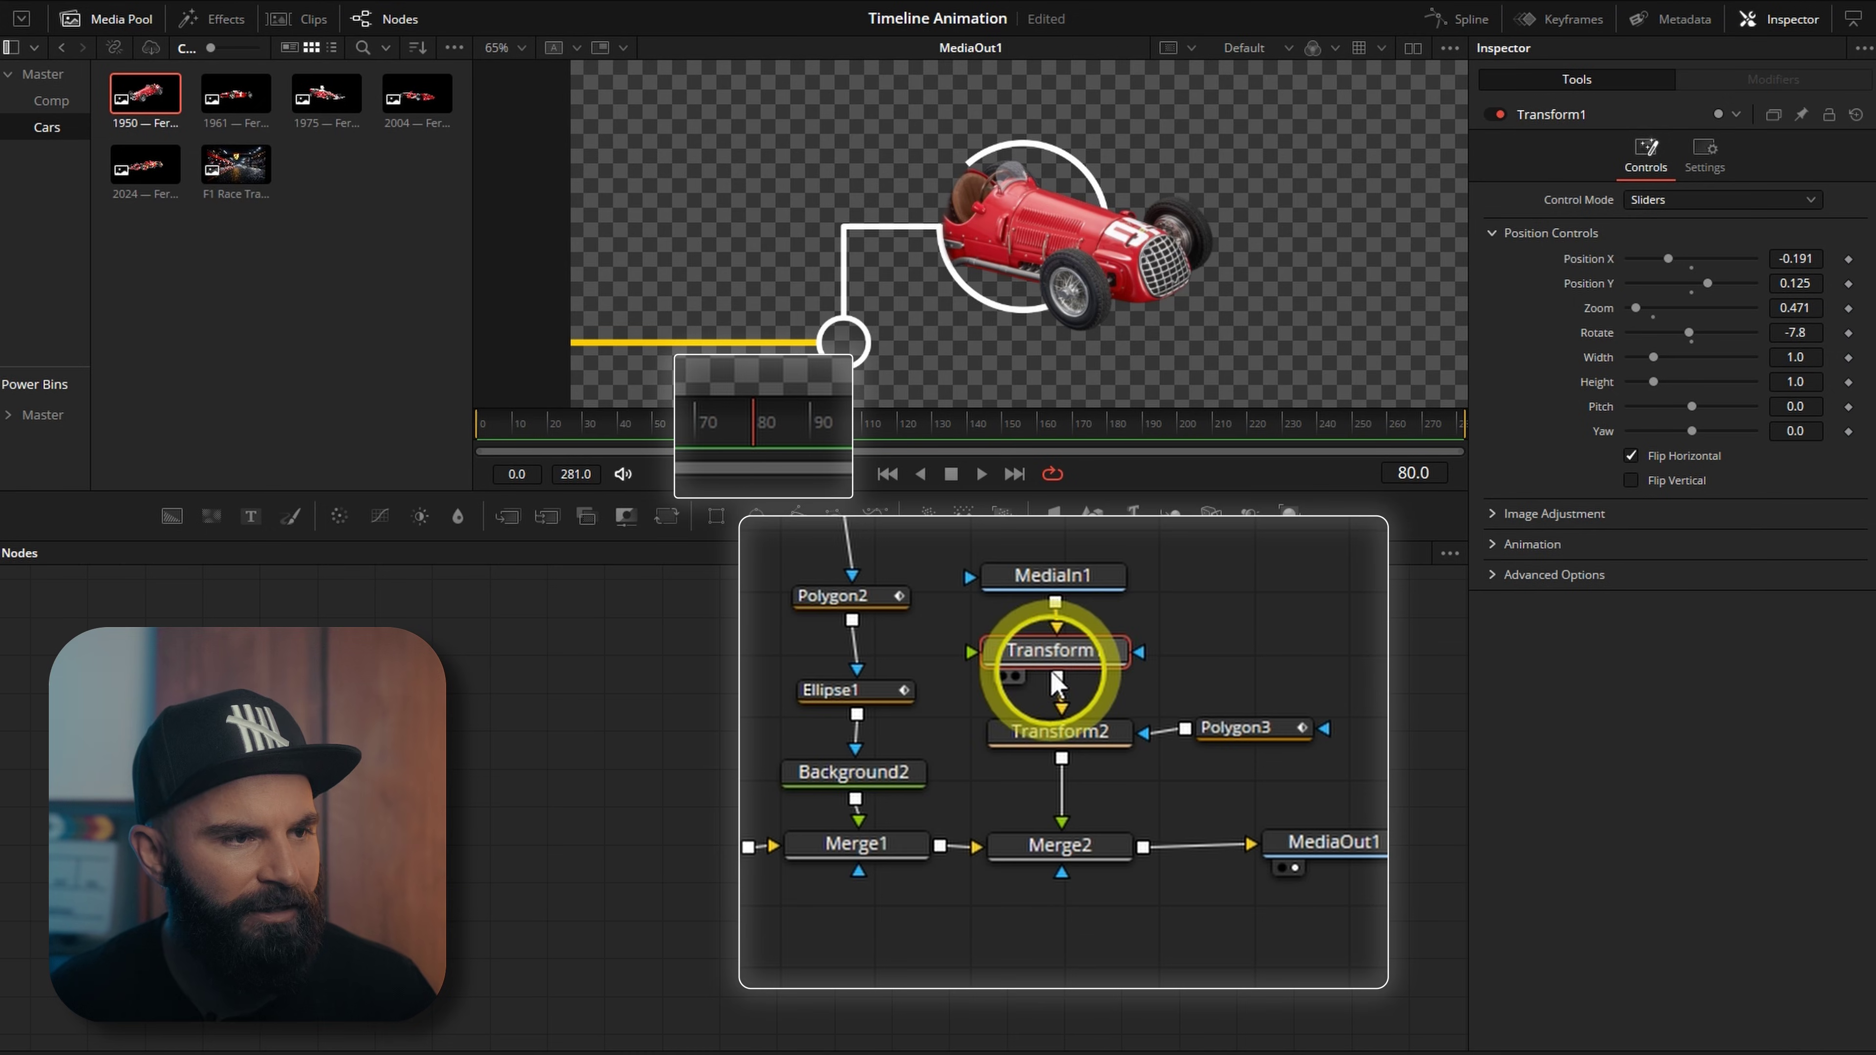
pyautogui.click(1560, 293)
pyautogui.moveTo(1668, 258); pyautogui.dragTo(1669, 261)
pyautogui.click(1853, 146)
pyautogui.click(1027, 442)
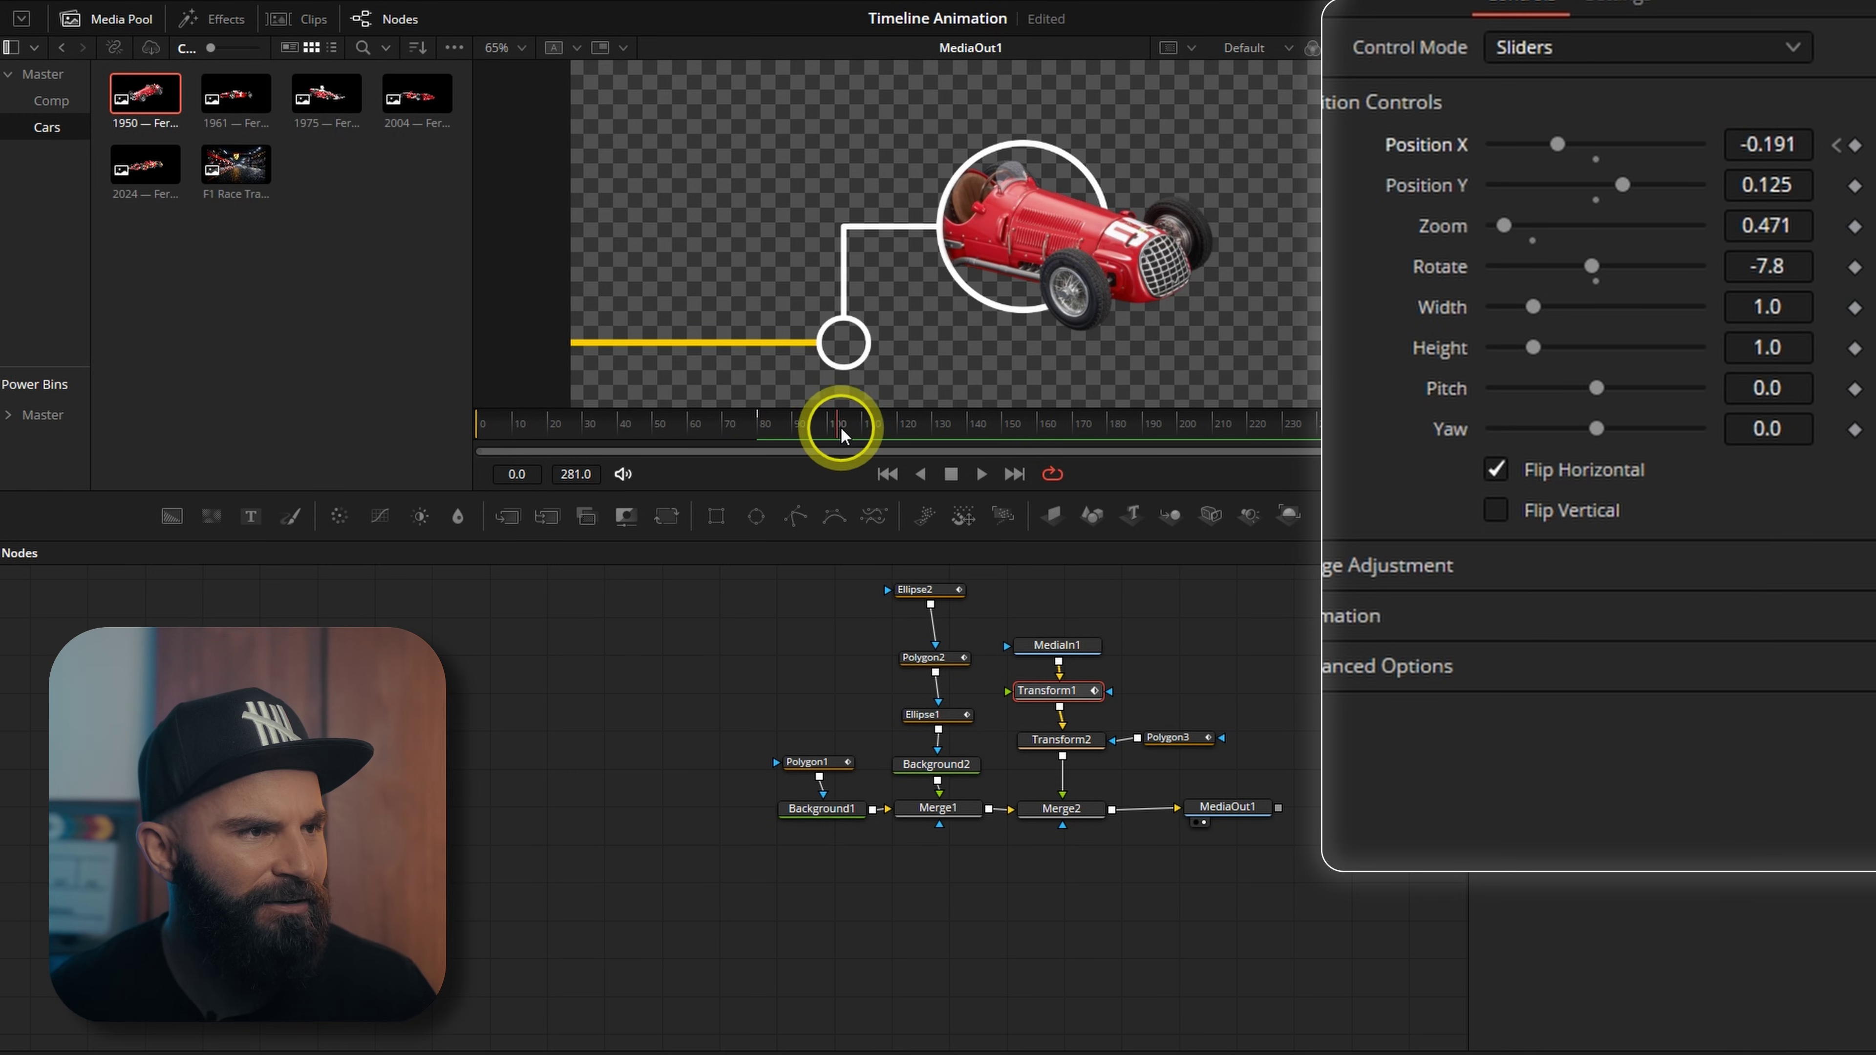
pyautogui.click(1226, 222)
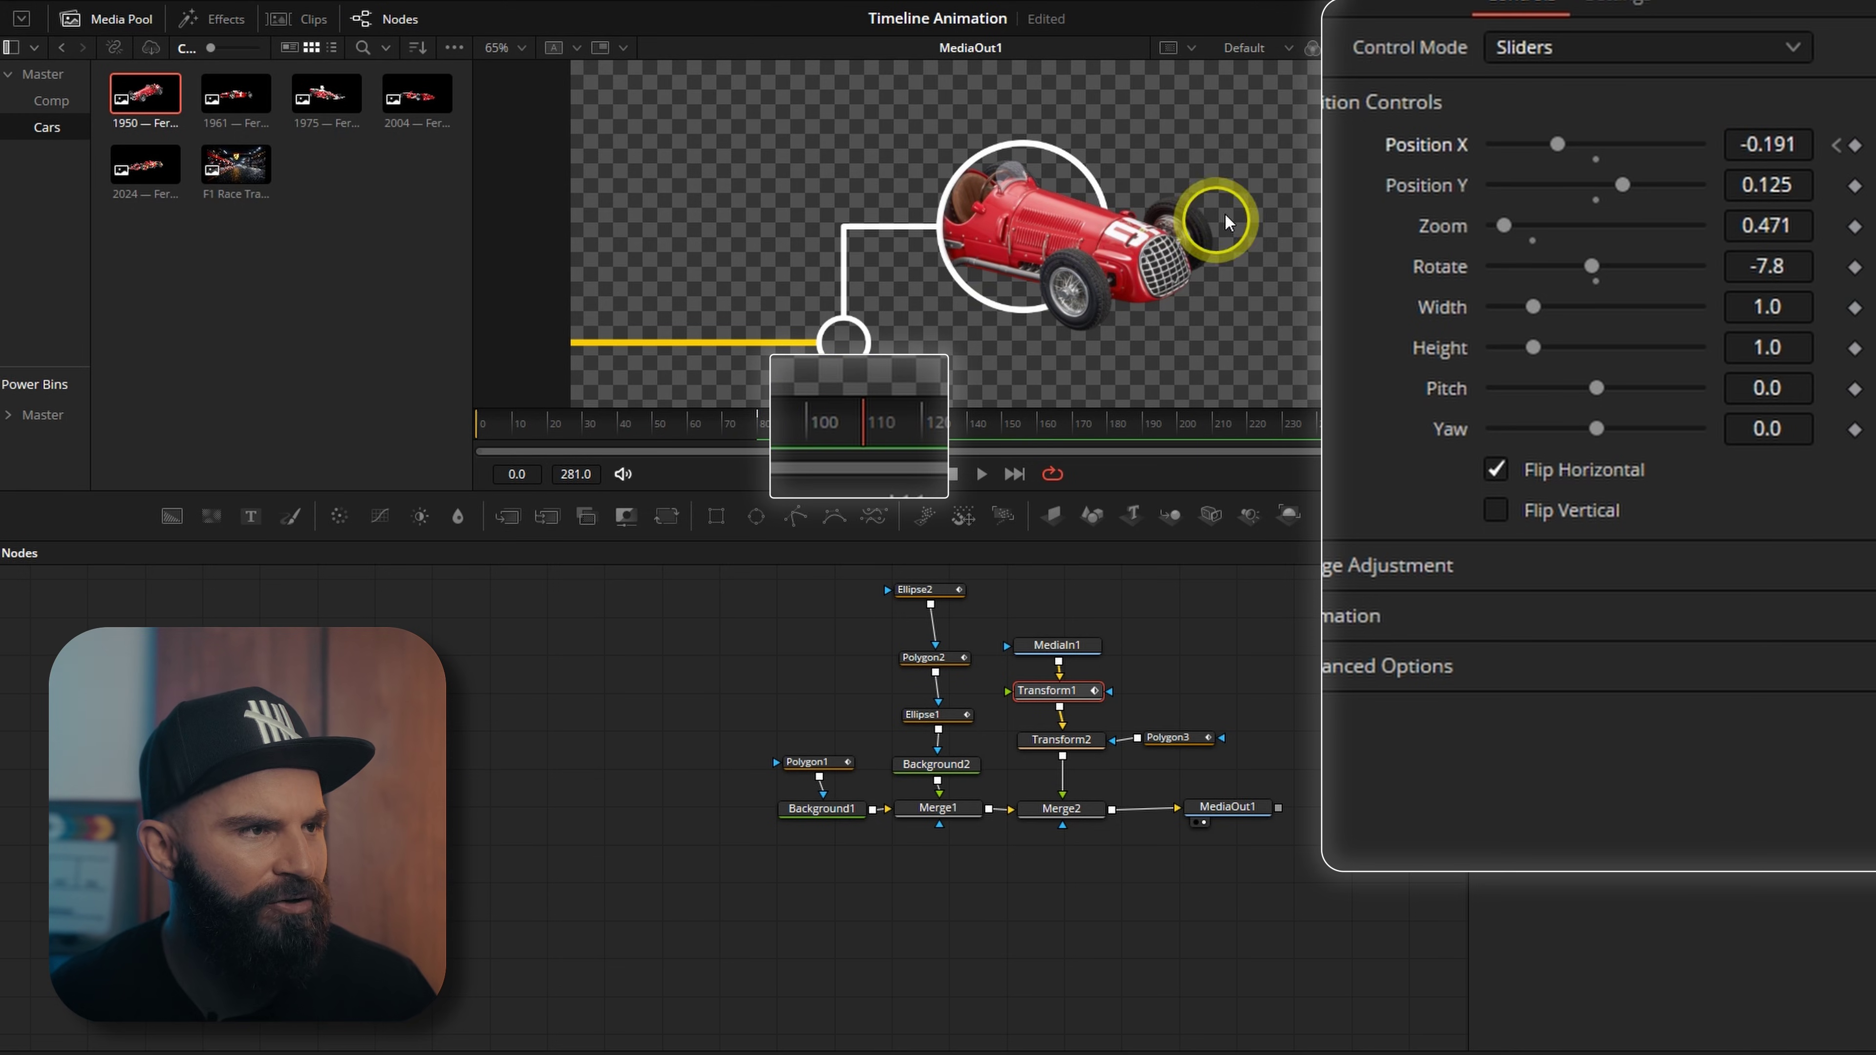
pyautogui.click(1475, 145)
pyautogui.click(1855, 146)
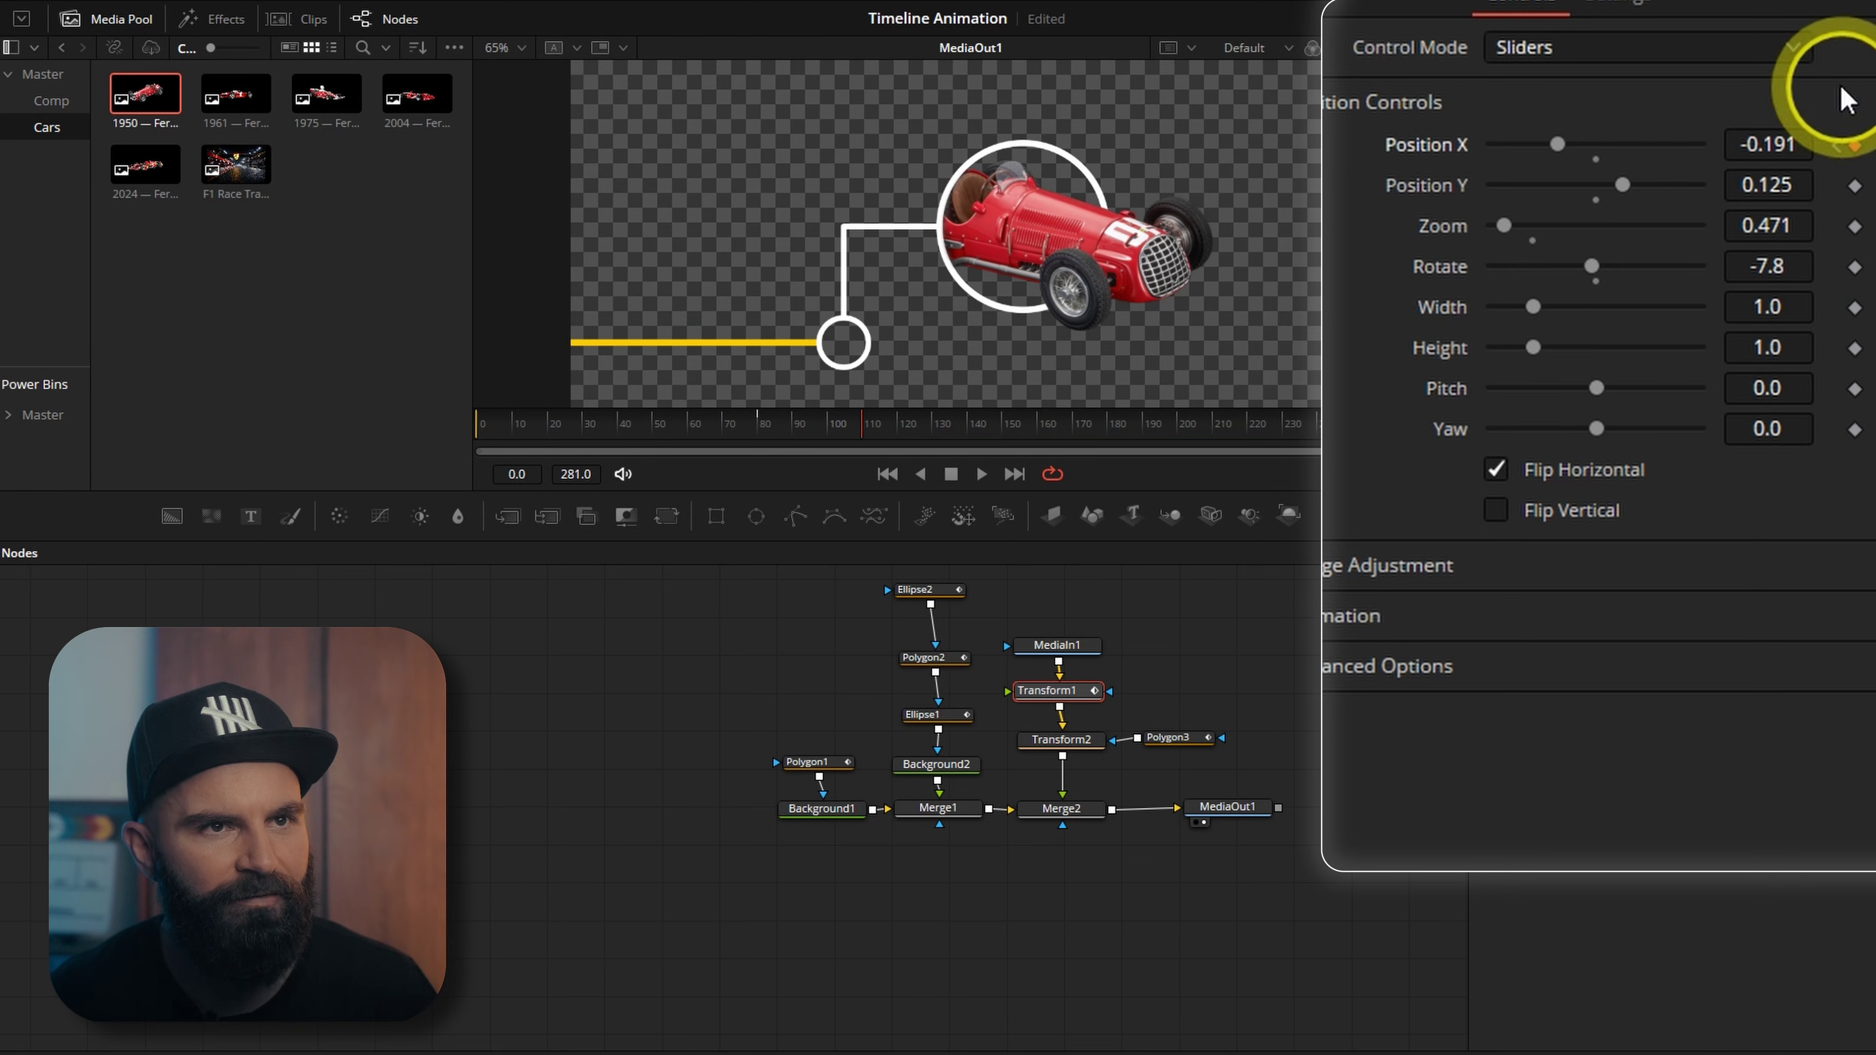
# Step: At frame 80, lower Transform1's Position X beyond -0.5 until the car is fully hidden by the mask
pyautogui.click(886, 426)
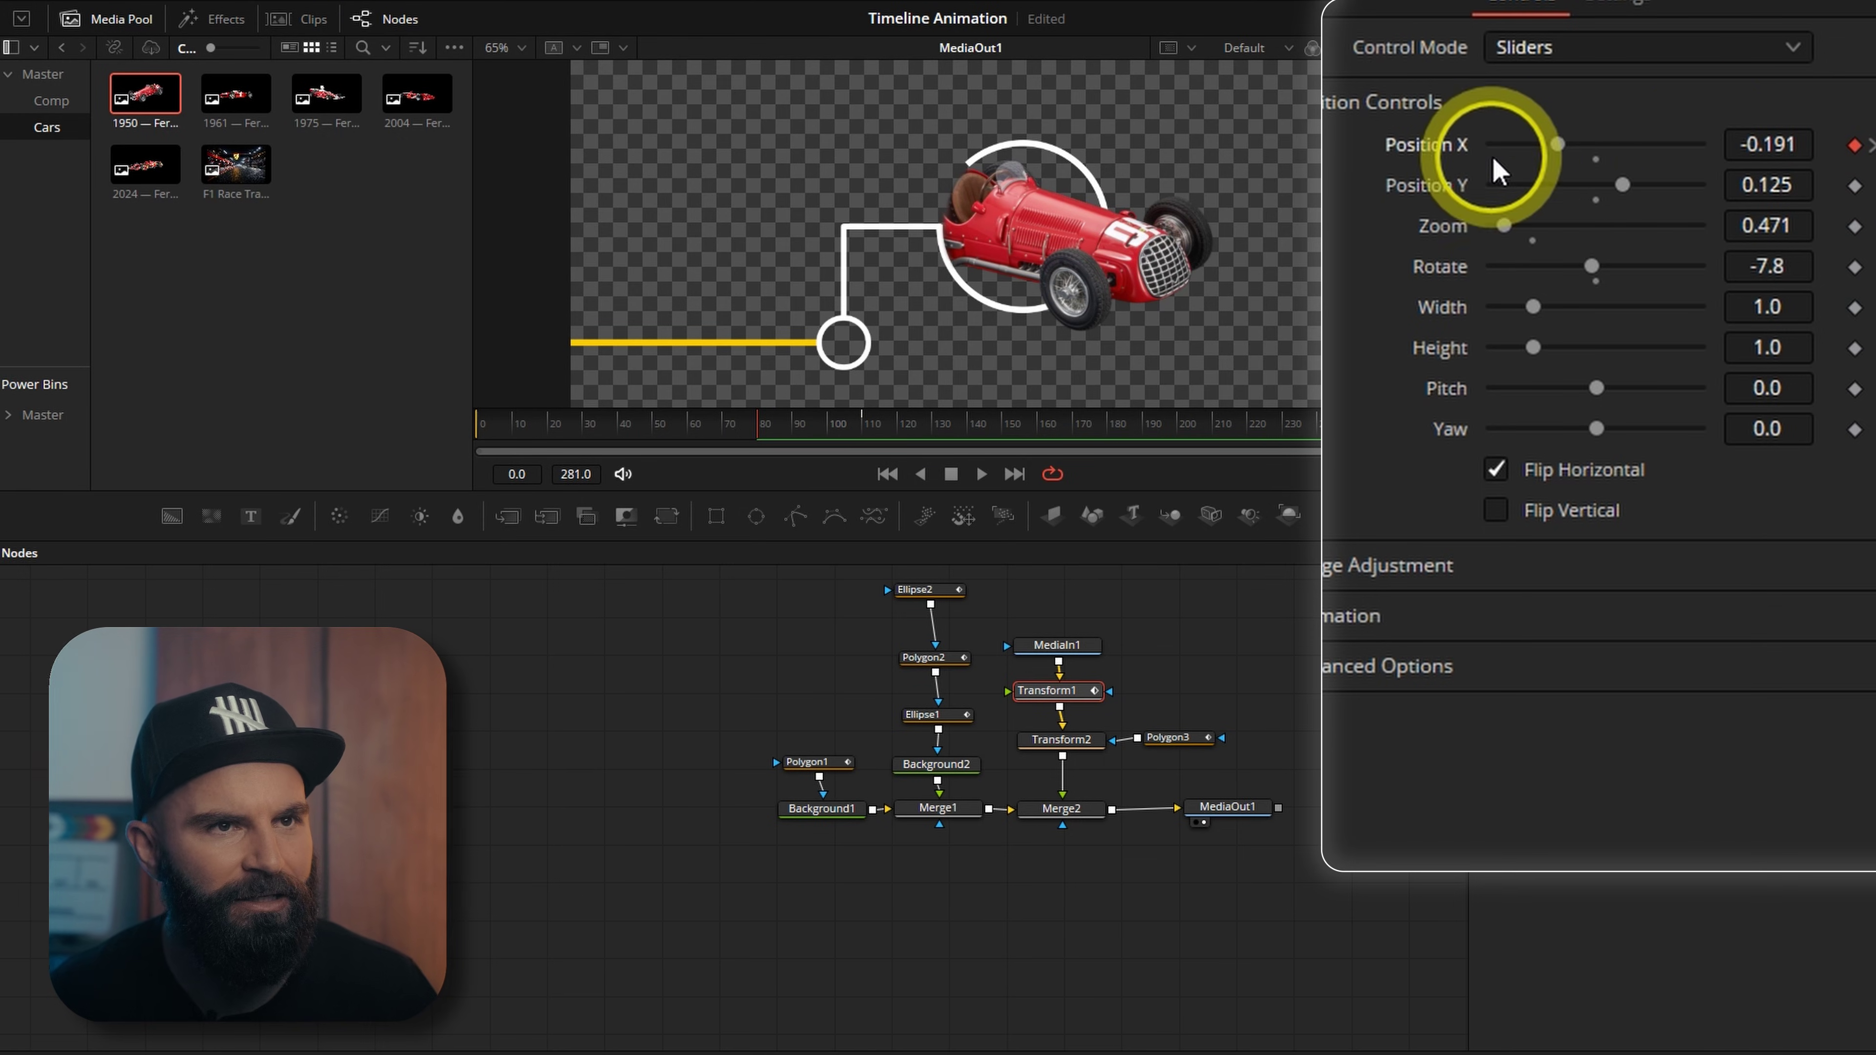
pyautogui.moveTo(1557, 145); pyautogui.dragTo(1474, 148)
pyautogui.click(1765, 146)
pyautogui.click(1043, 190)
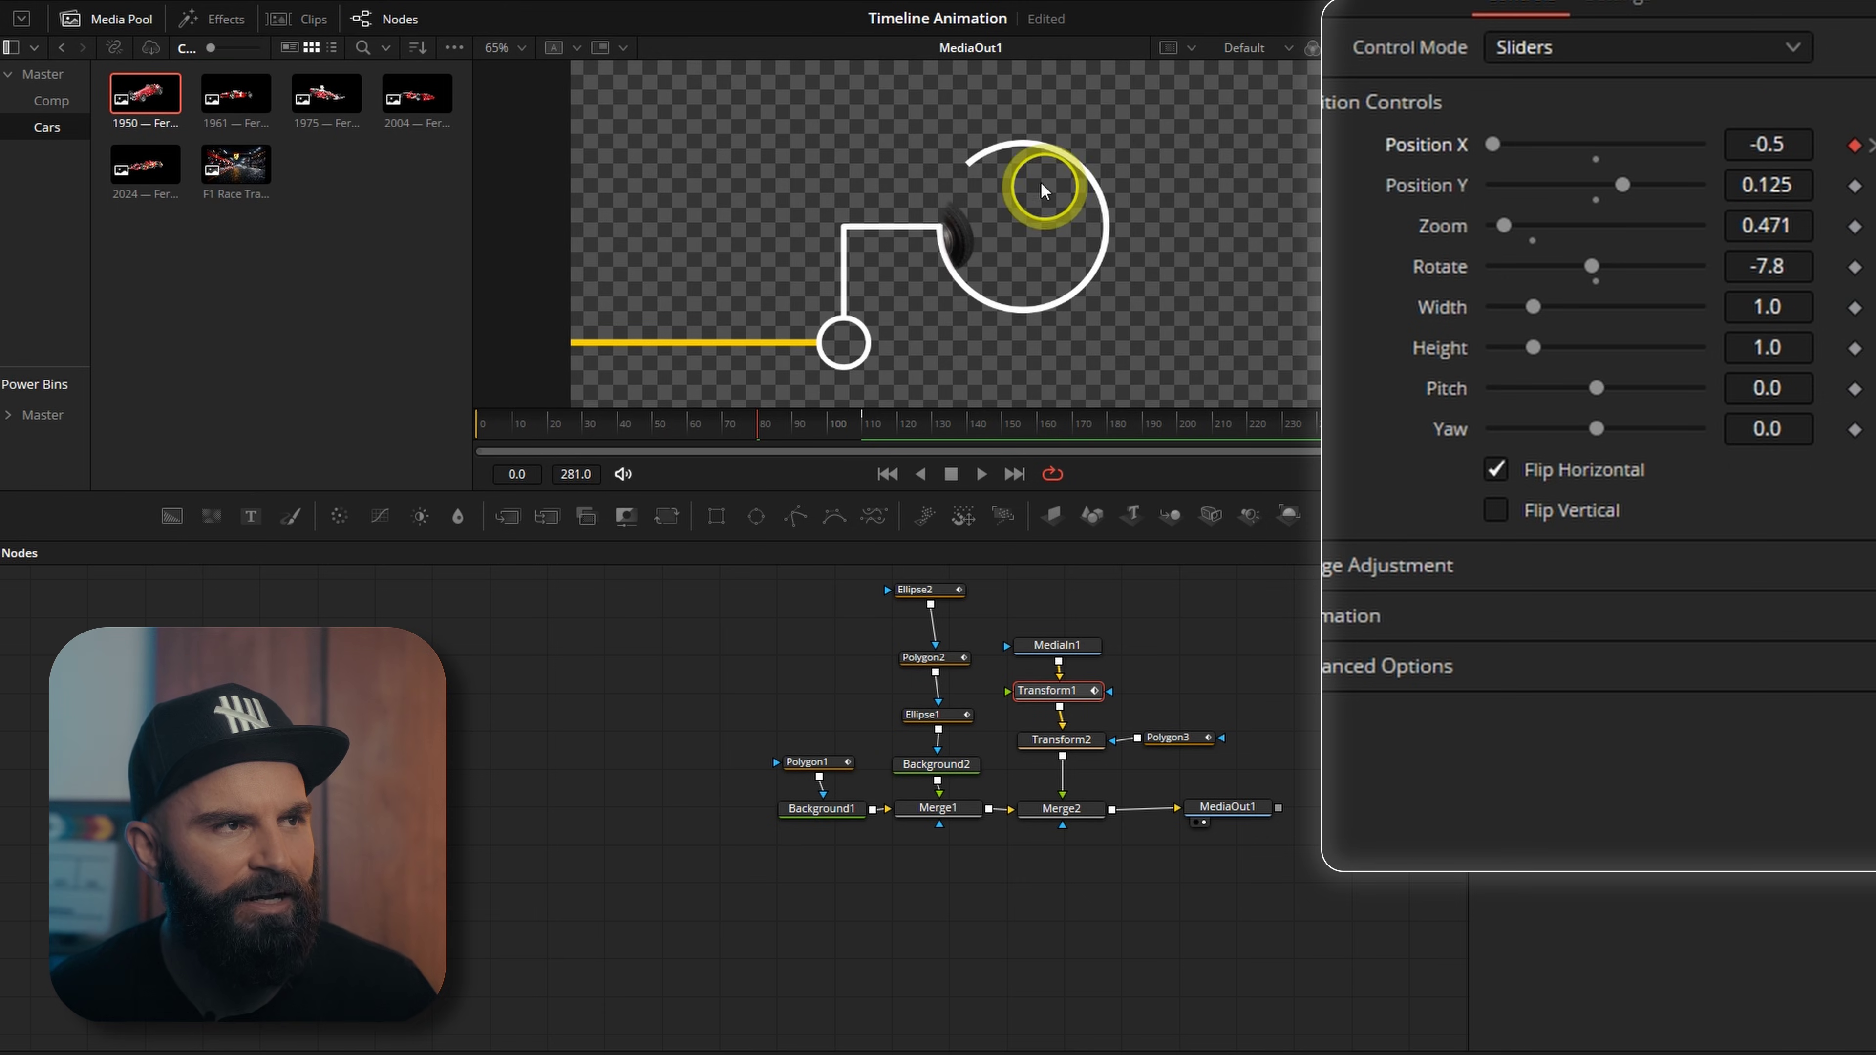
pyautogui.click(1747, 133)
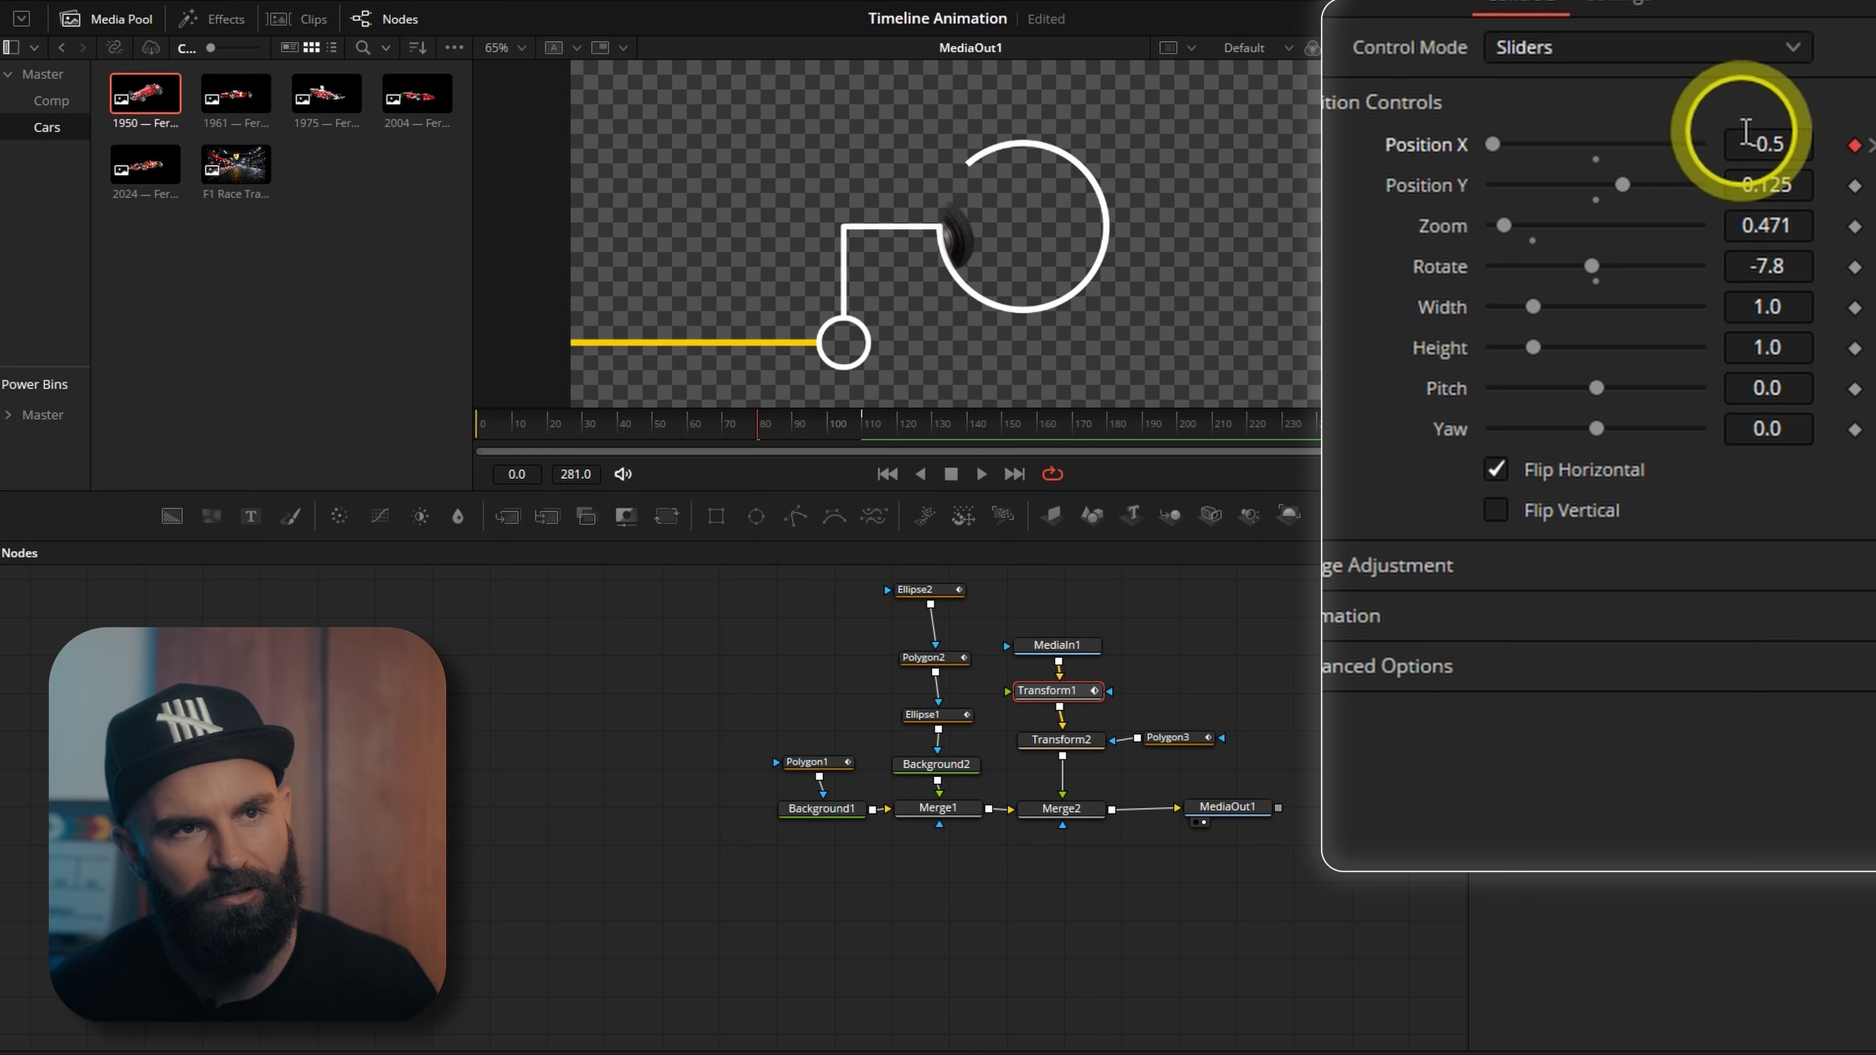
pyautogui.click(1756, 139)
pyautogui.write('-0.191')
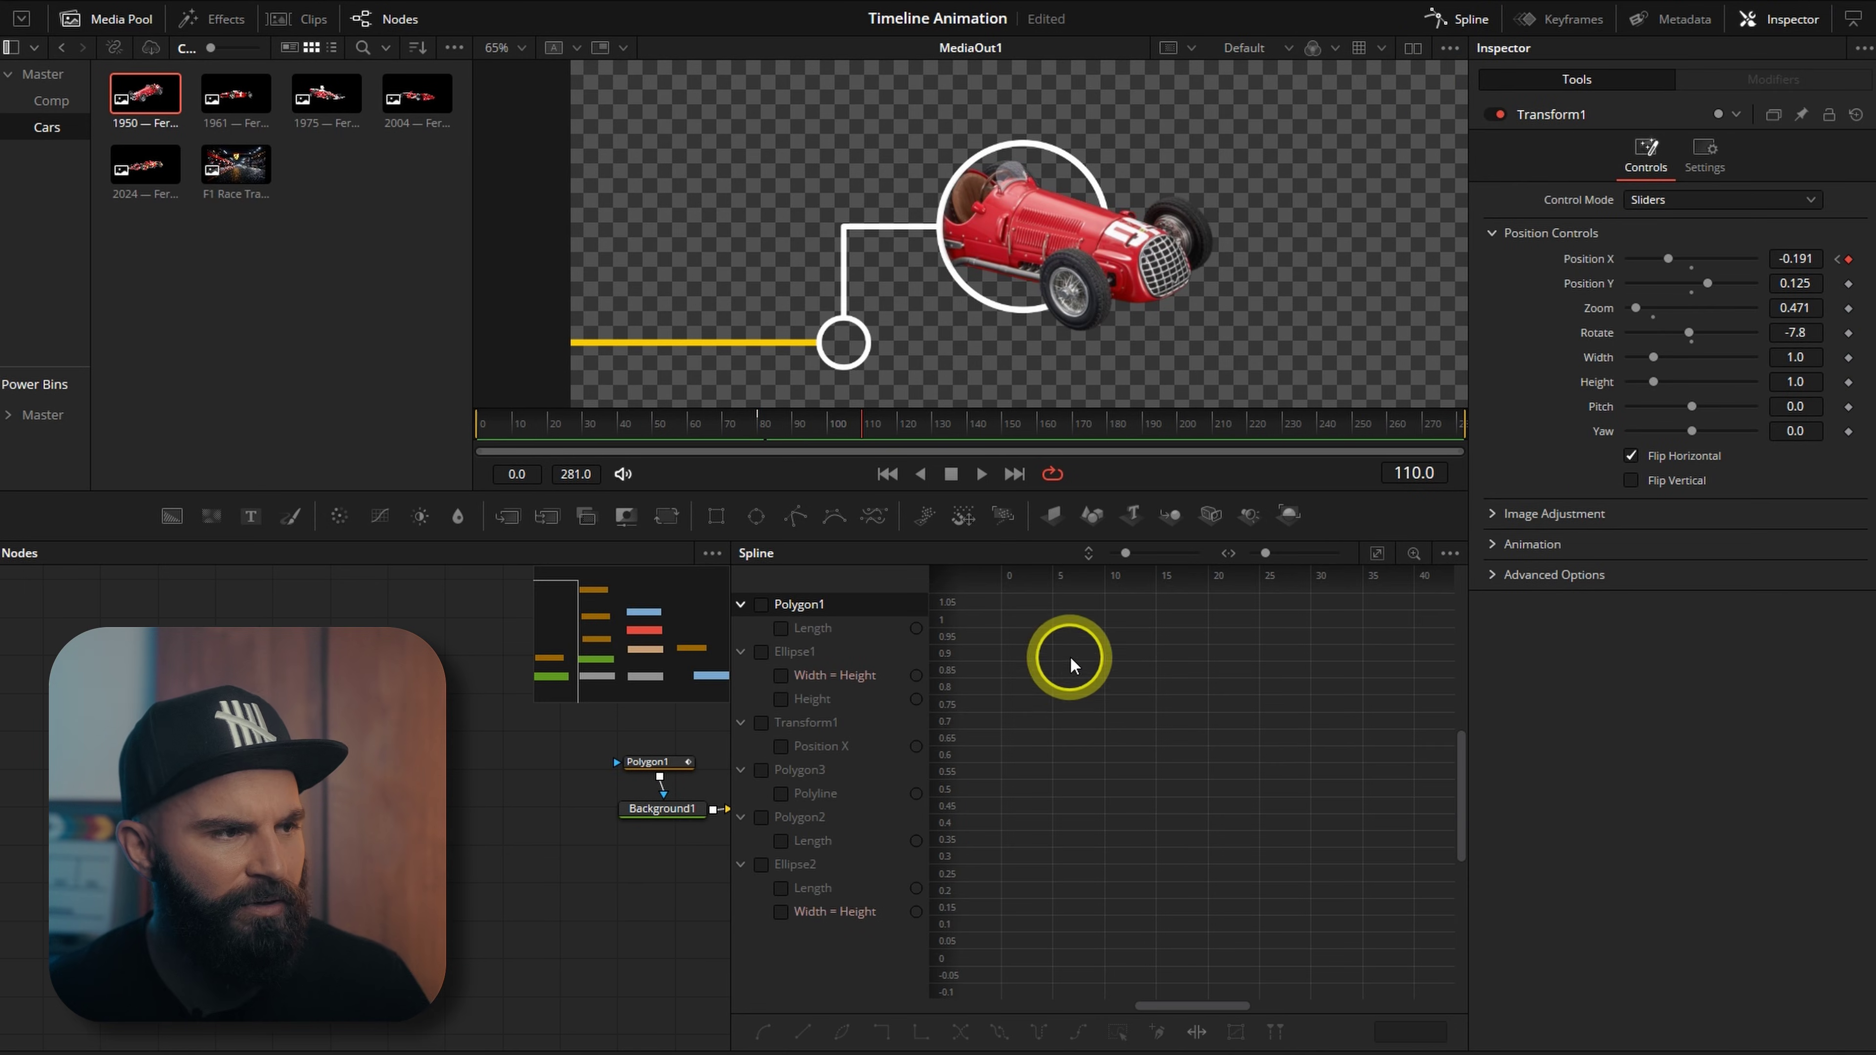
# Step: Smooth Transform1's Position X spline and stretch the last keyframe's handle back to frame 80 for a long ease-out
pyautogui.click(780, 747)
pyautogui.click(760, 723)
pyautogui.click(760, 722)
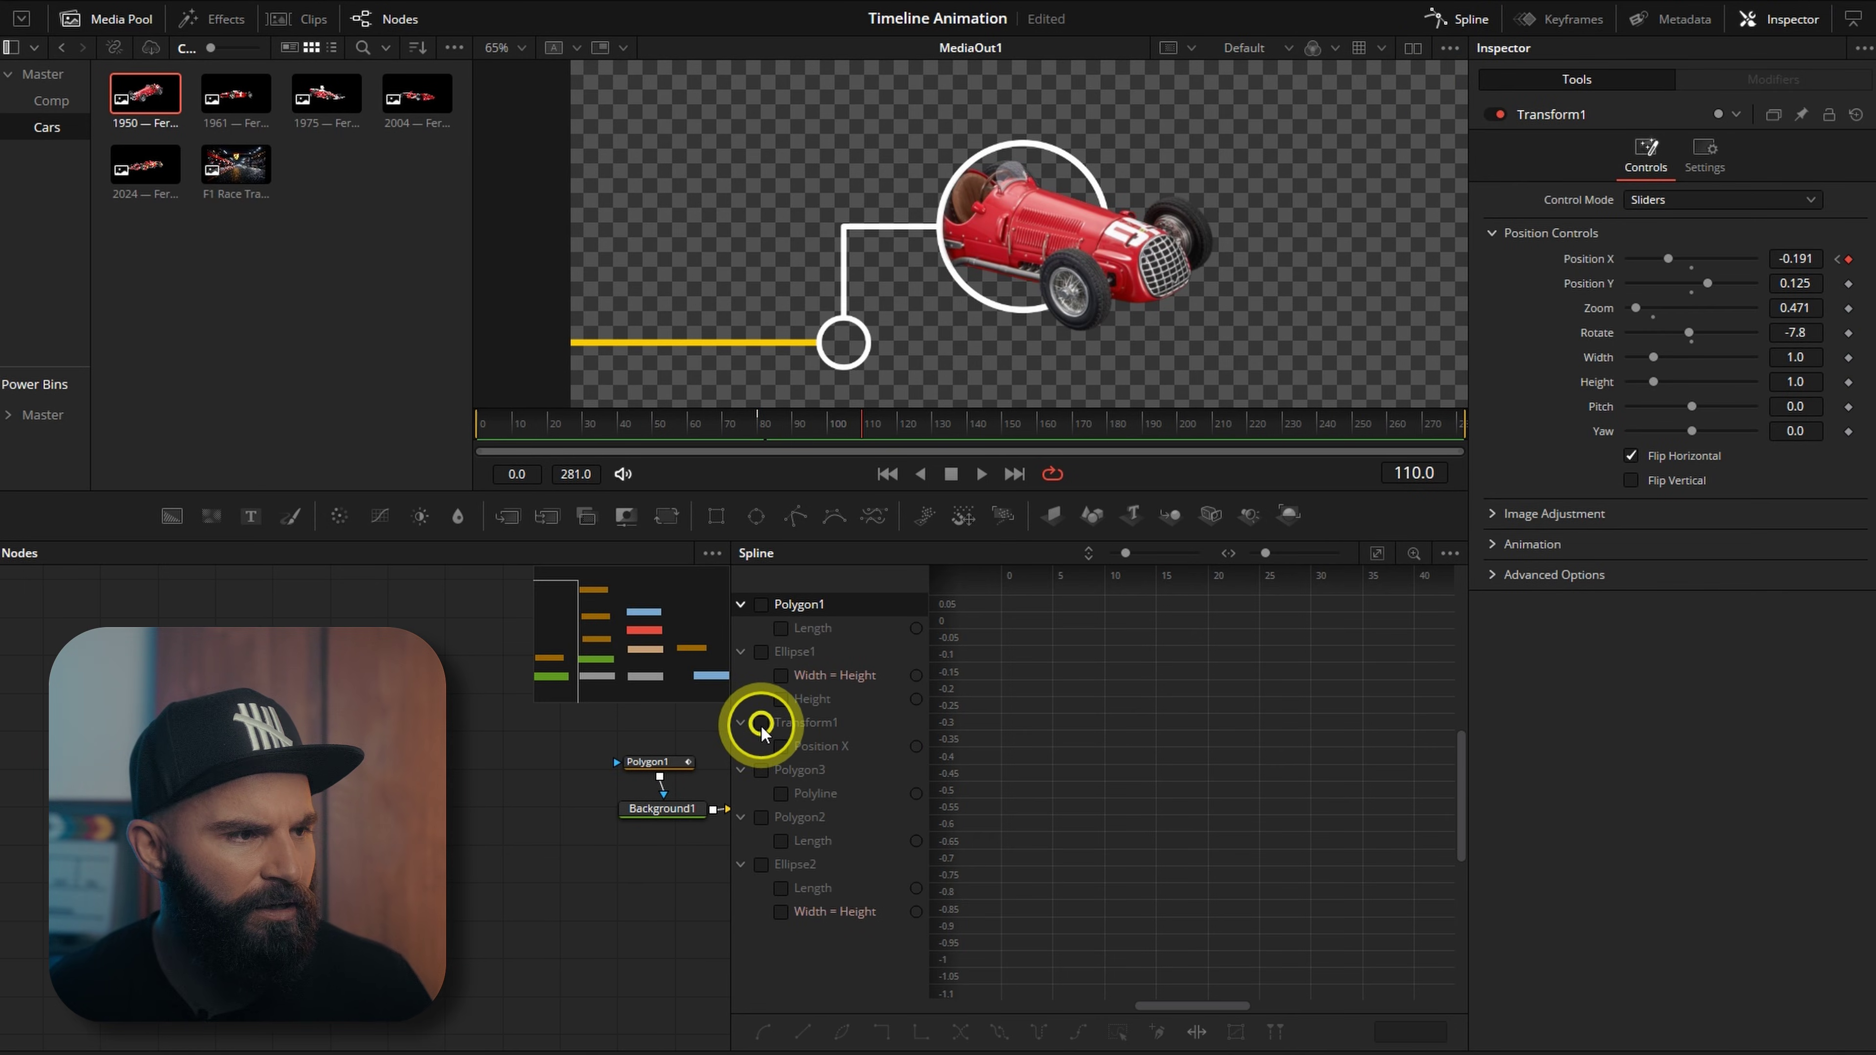
pyautogui.click(760, 723)
pyautogui.moveTo(1424, 663); pyautogui.dragTo(975, 993)
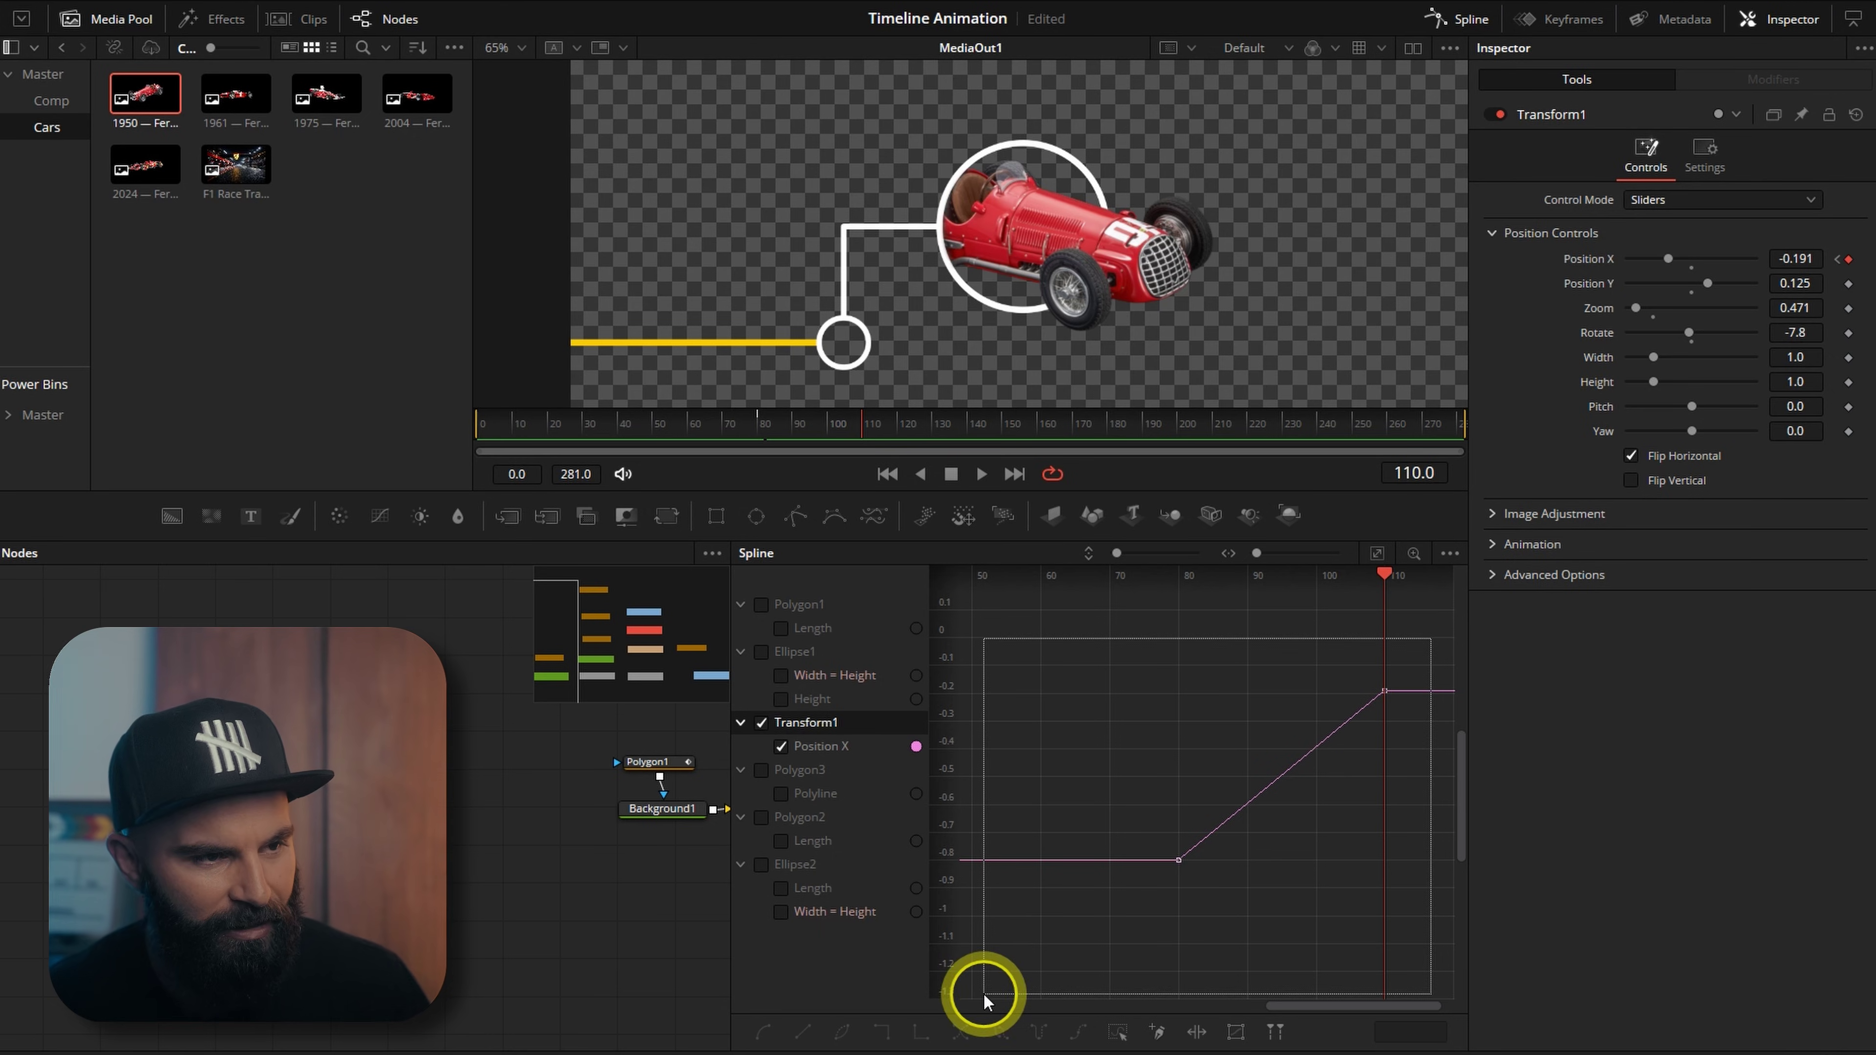
pyautogui.press('s')
pyautogui.moveTo(1314, 693); pyautogui.dragTo(1179, 691)
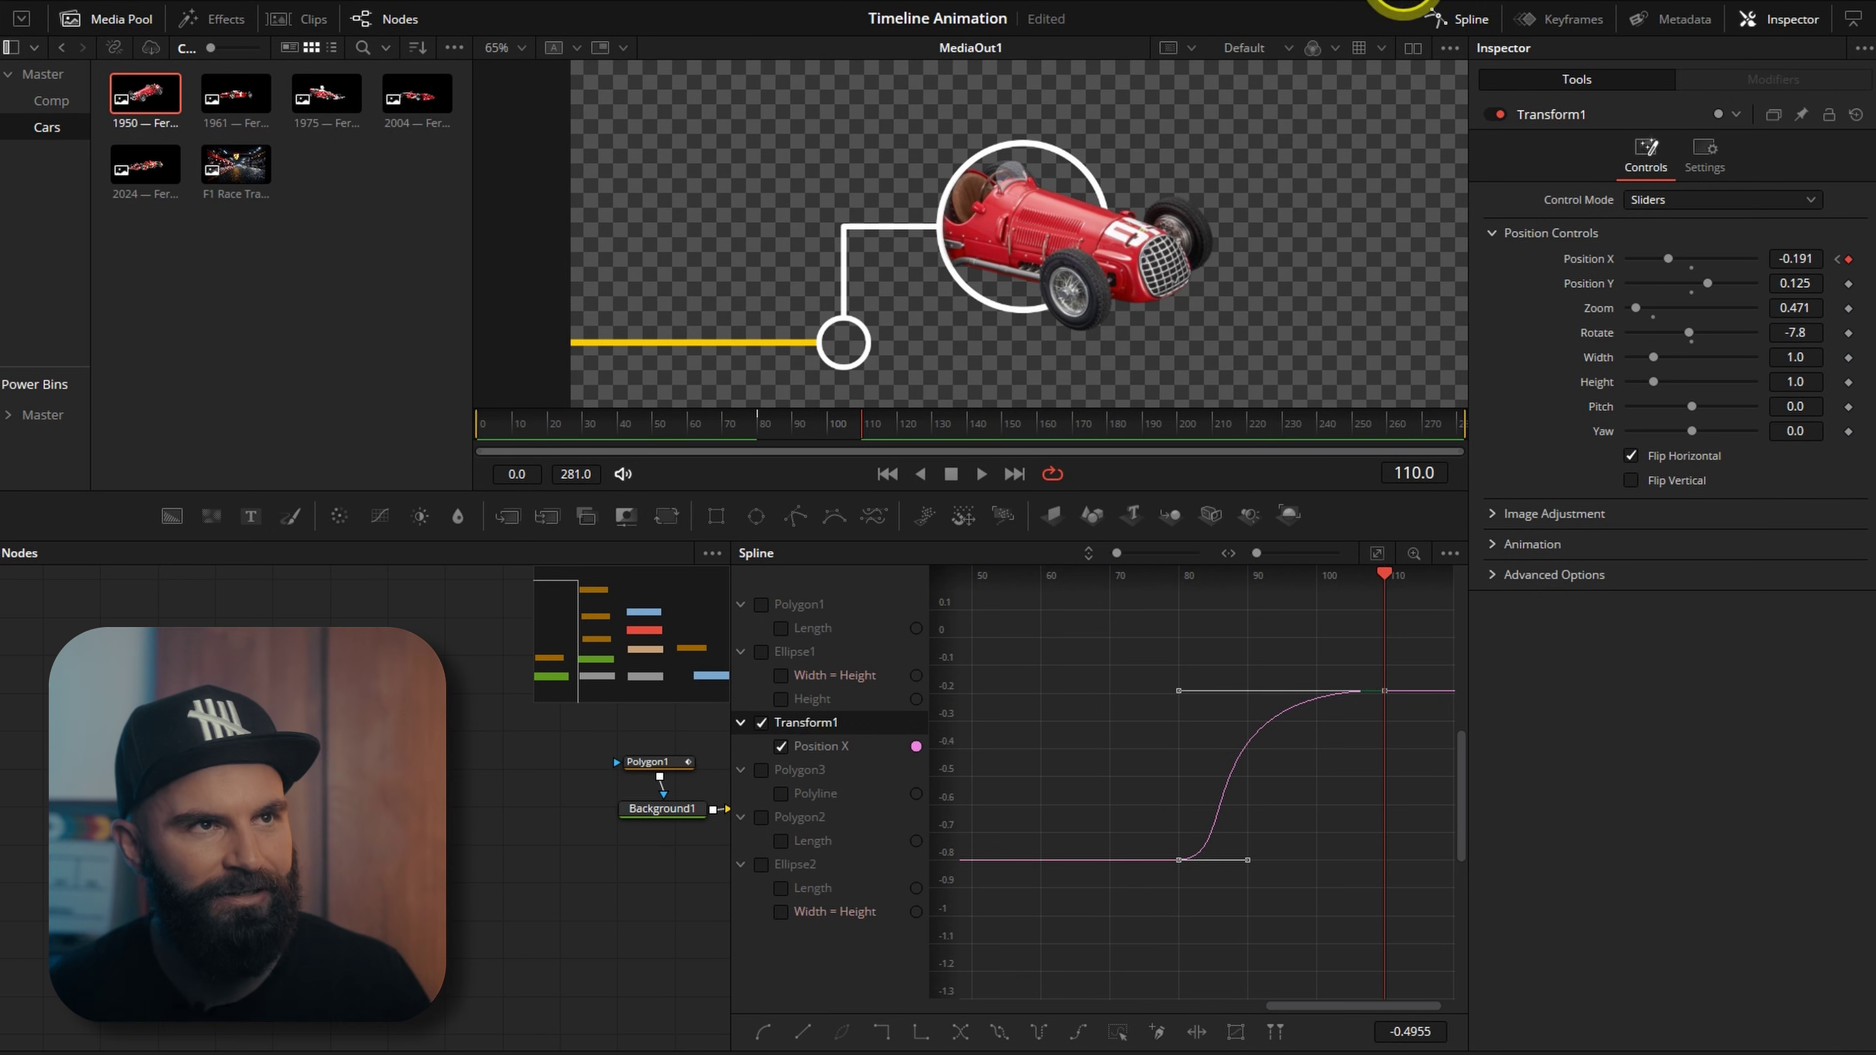
pyautogui.click(1465, 25)
# Step: Play back the timeline to check how the car slides out of the large circle
pyautogui.moveTo(829, 423); pyautogui.dragTo(691, 431)
pyautogui.press('space')
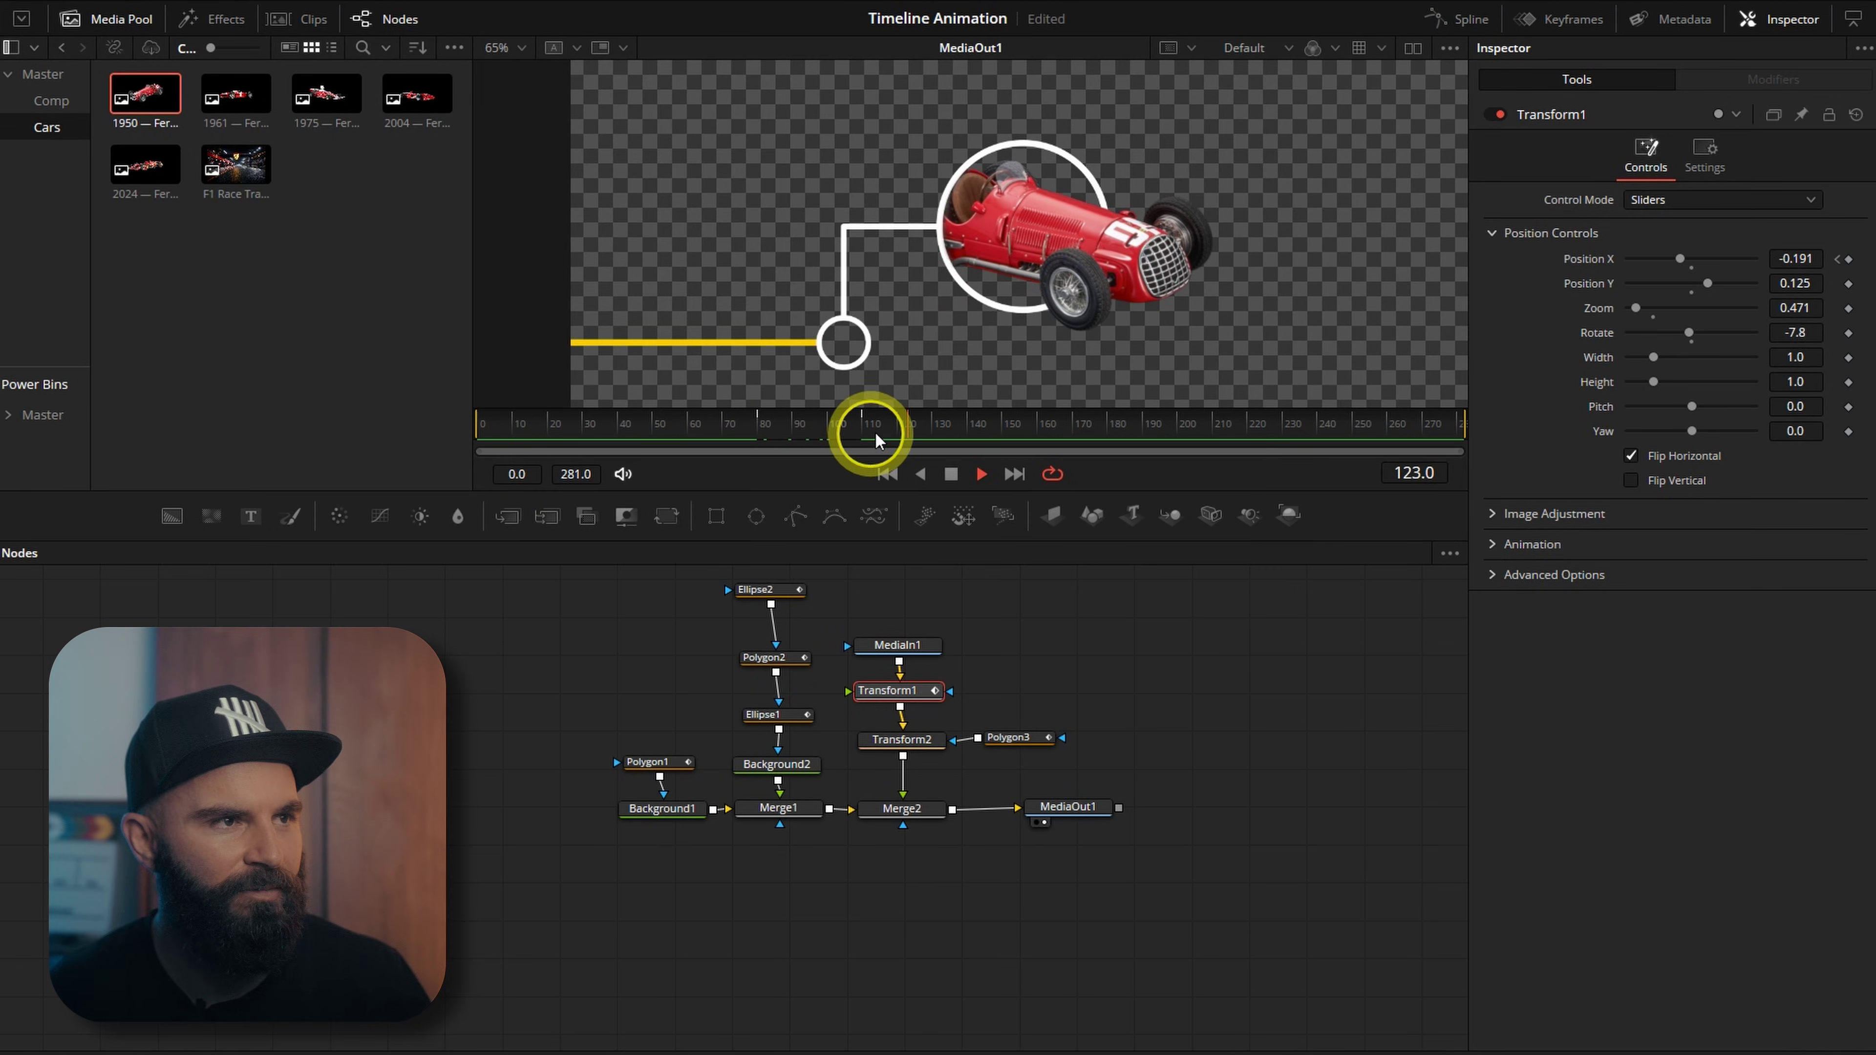
pyautogui.click(574, 429)
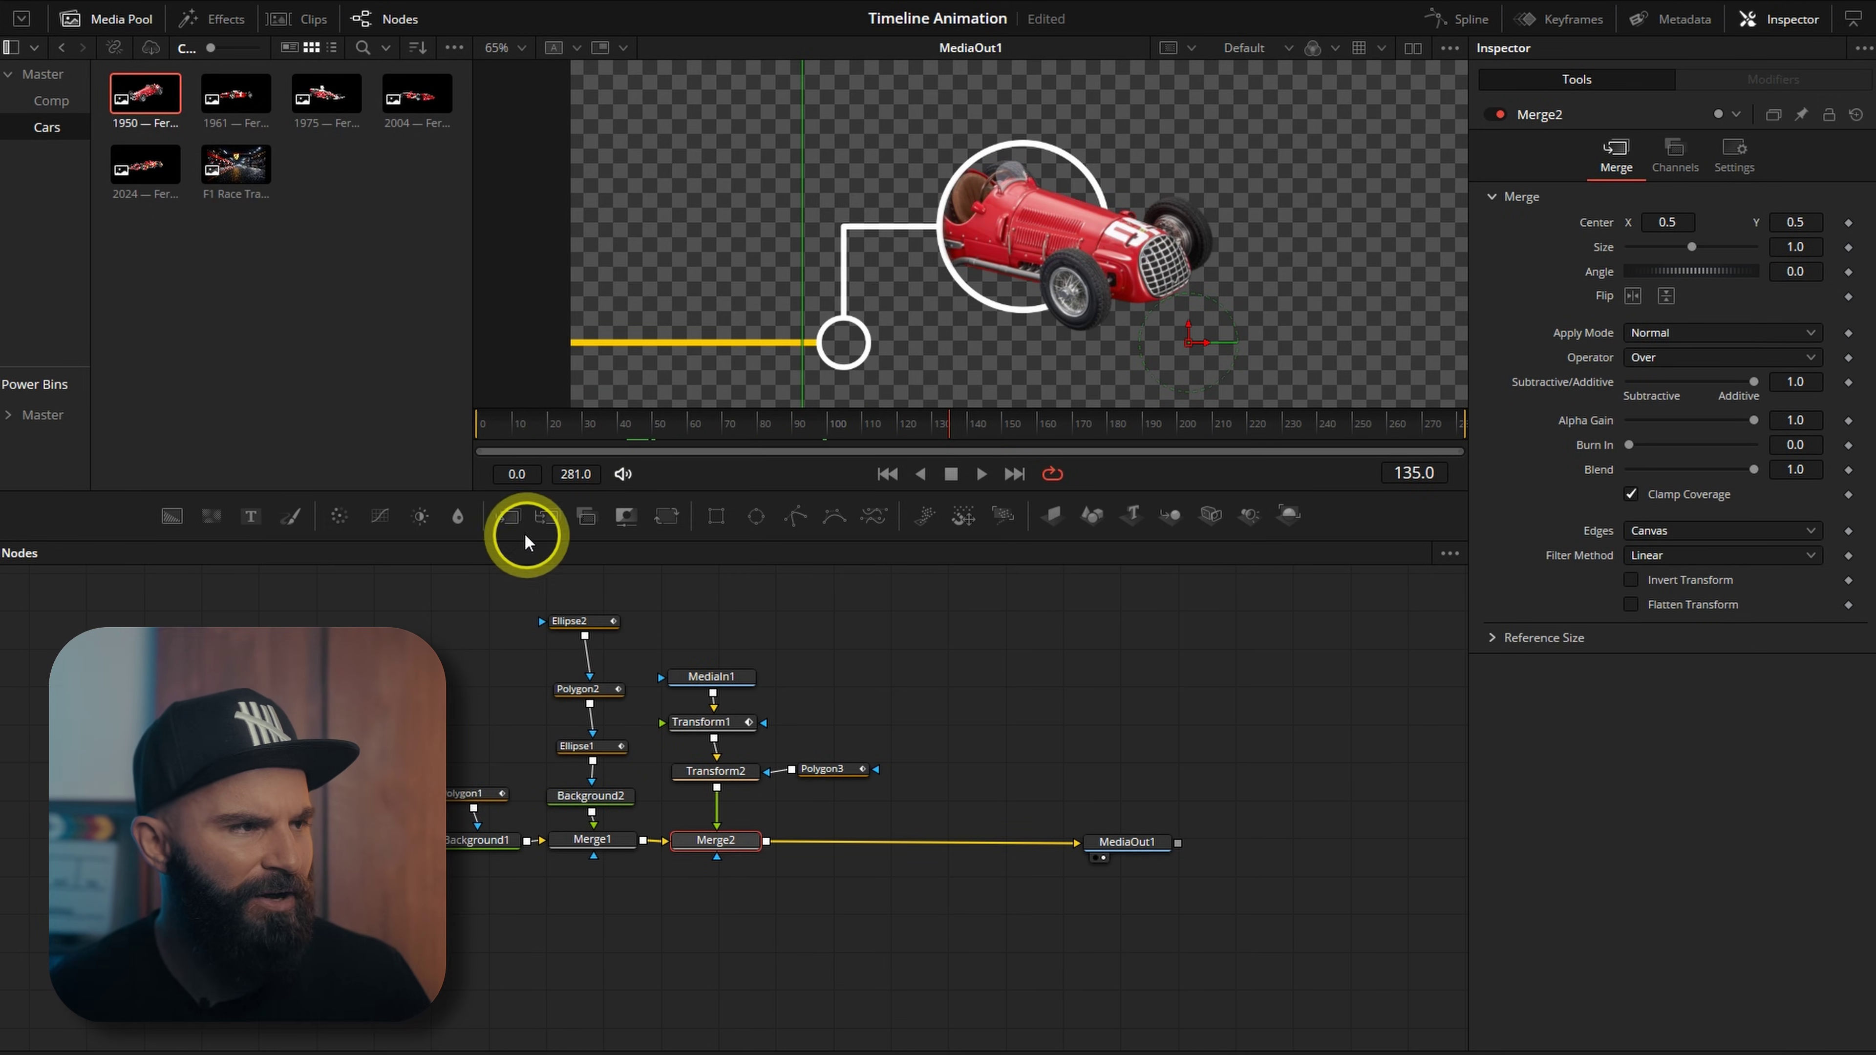
# Step: Add a Text+ node and merge it into the flow between Merge2 and MediaOut1
pyautogui.moveTo(932, 835); pyautogui.dragTo(937, 841)
pyautogui.moveTo(251, 517); pyautogui.dragTo(954, 767)
pyautogui.moveTo(988, 766); pyautogui.dragTo(942, 835)
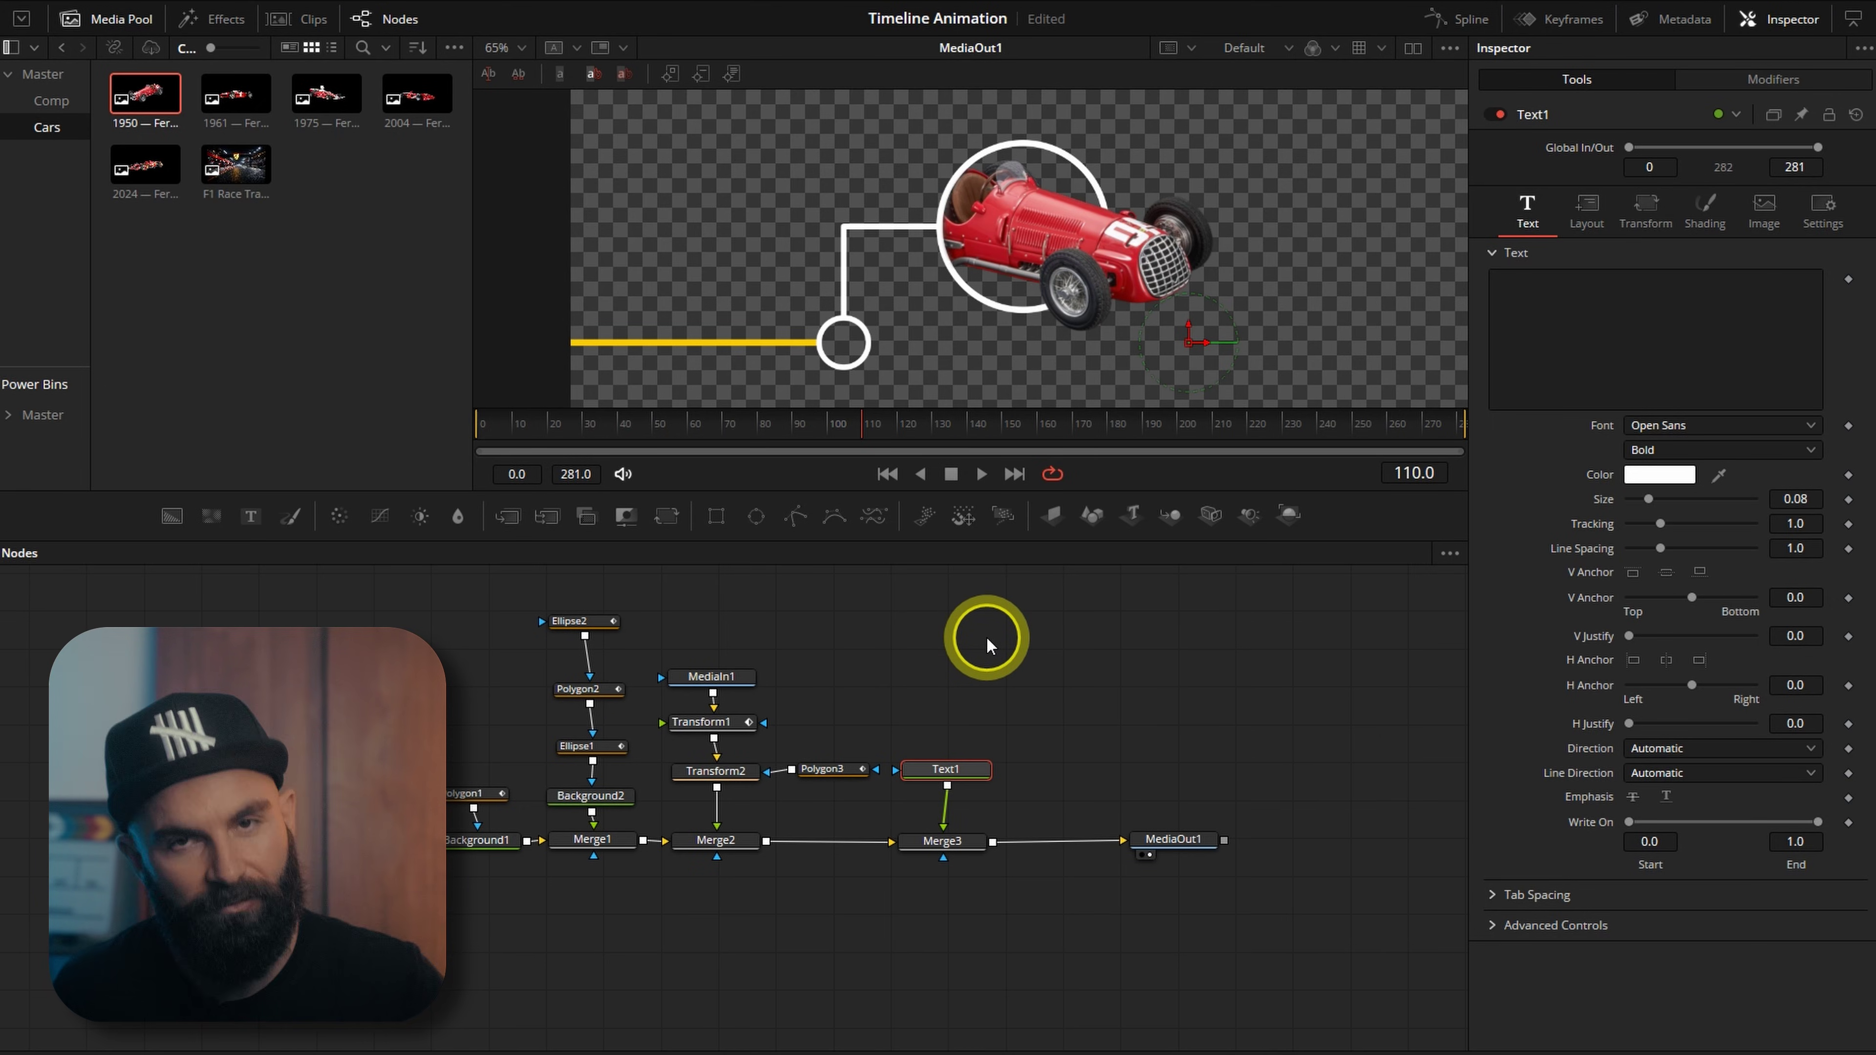
# Step: Define a custom number control for Text1 named YEAR, with ID YEAR, placed on the Text page
pyautogui.rightClick(944, 771)
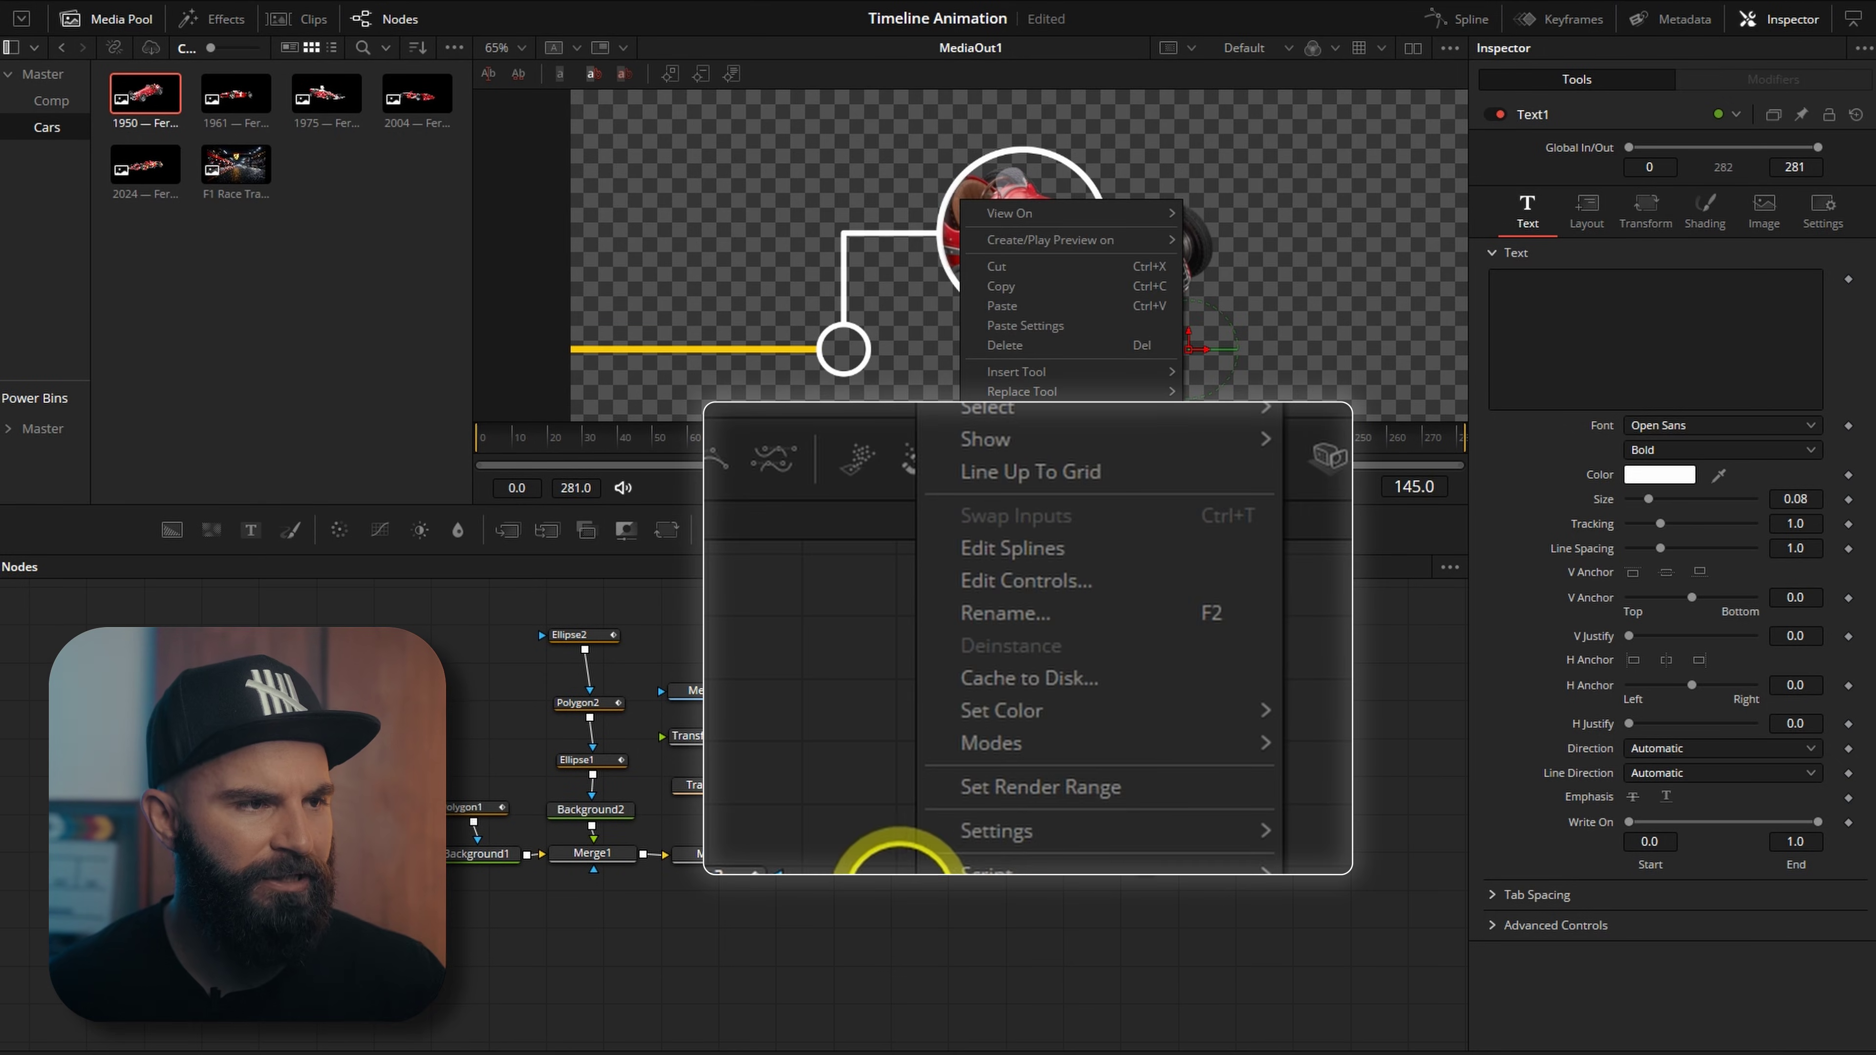
pyautogui.click(1018, 514)
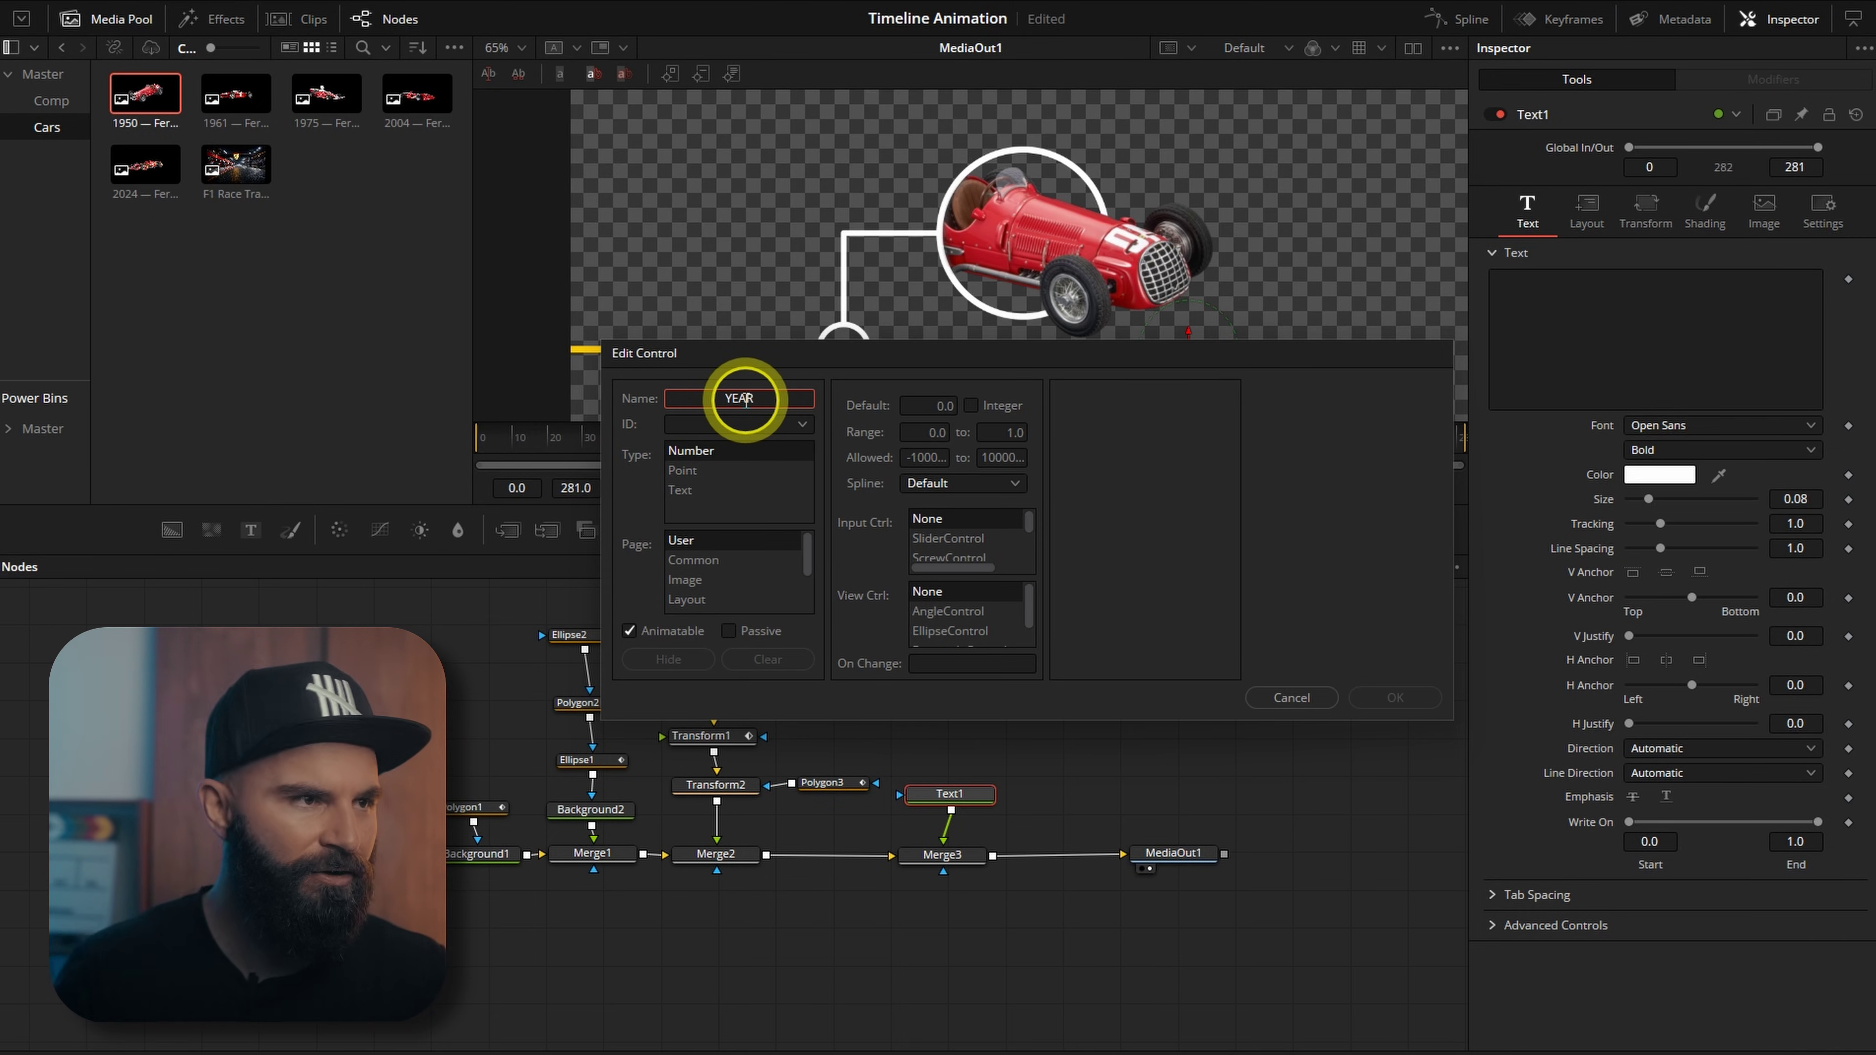
pyautogui.write('YEAR')
pyautogui.click(760, 423)
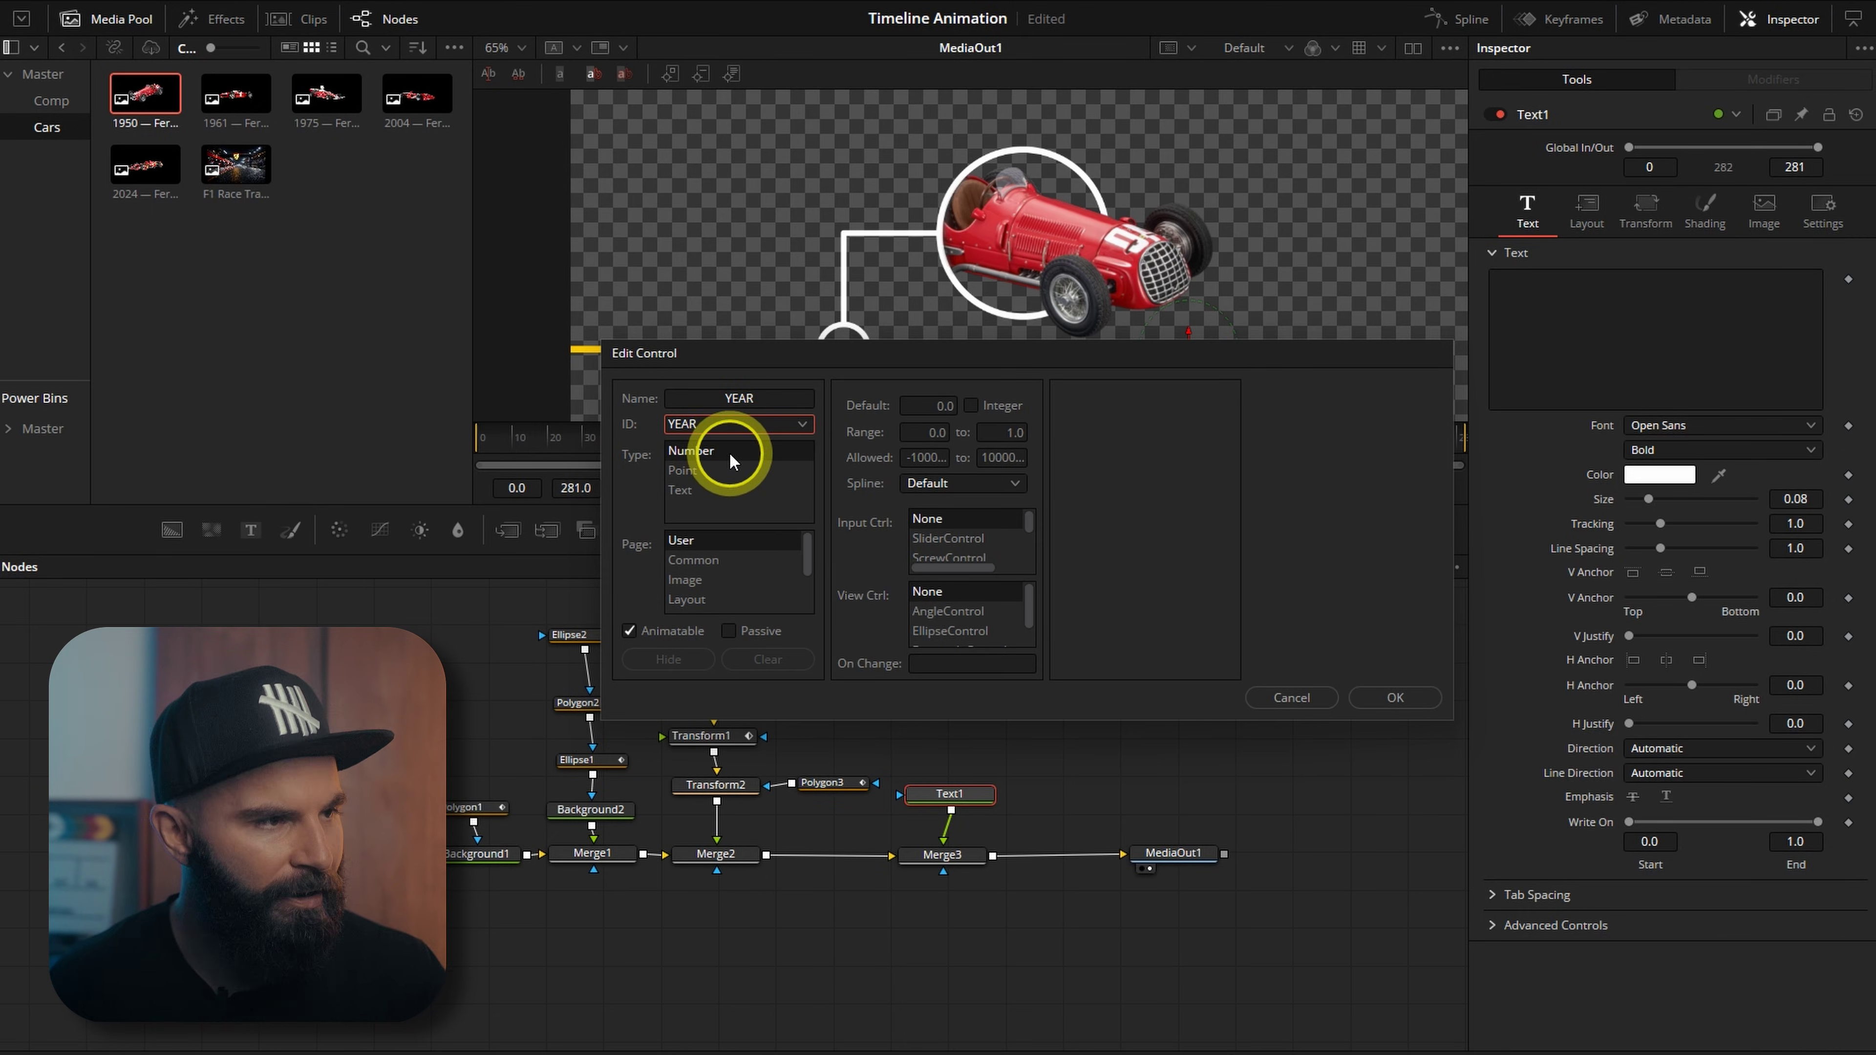
pyautogui.scroll(-3, 720, 545)
pyautogui.click(682, 578)
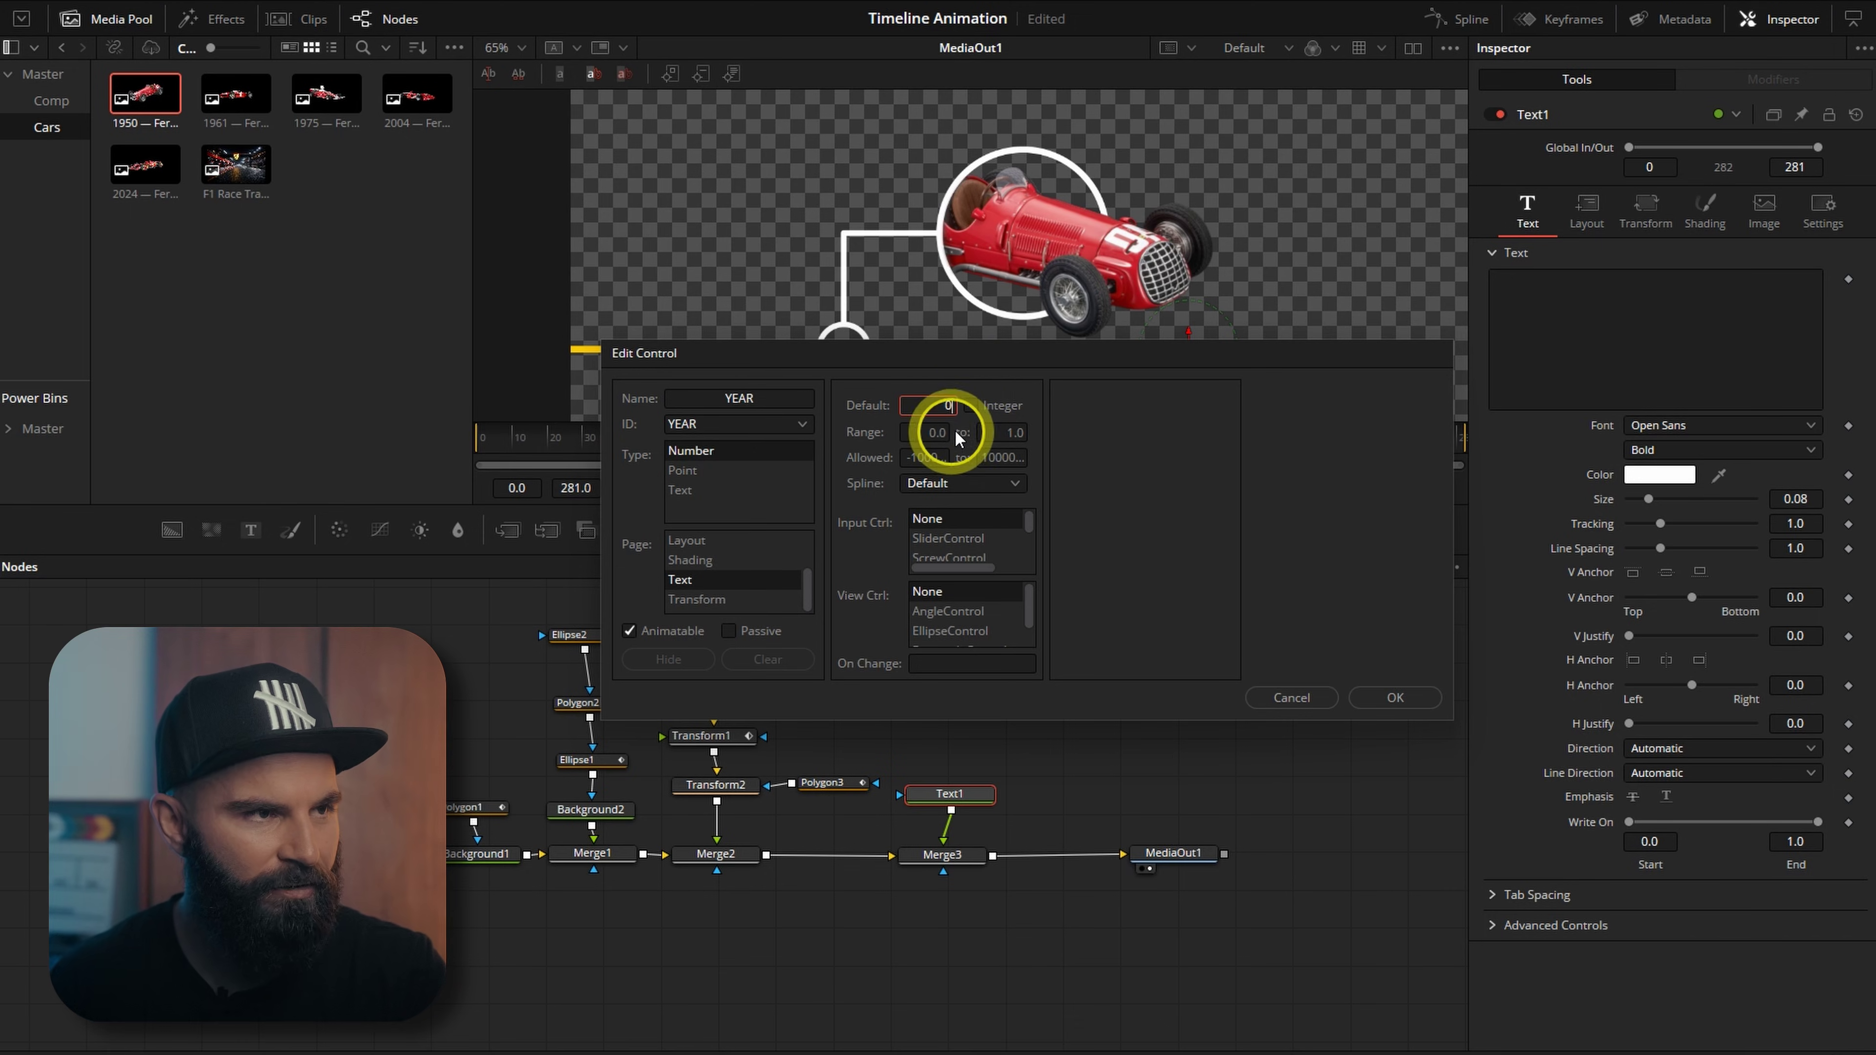
# Step: Make the YEAR control an integer SliderControl with range 0 to 2026, create it and try its slider
pyautogui.click(971, 406)
pyautogui.click(929, 435)
pyautogui.press('BackSpace')
pyautogui.press('BackSpace')
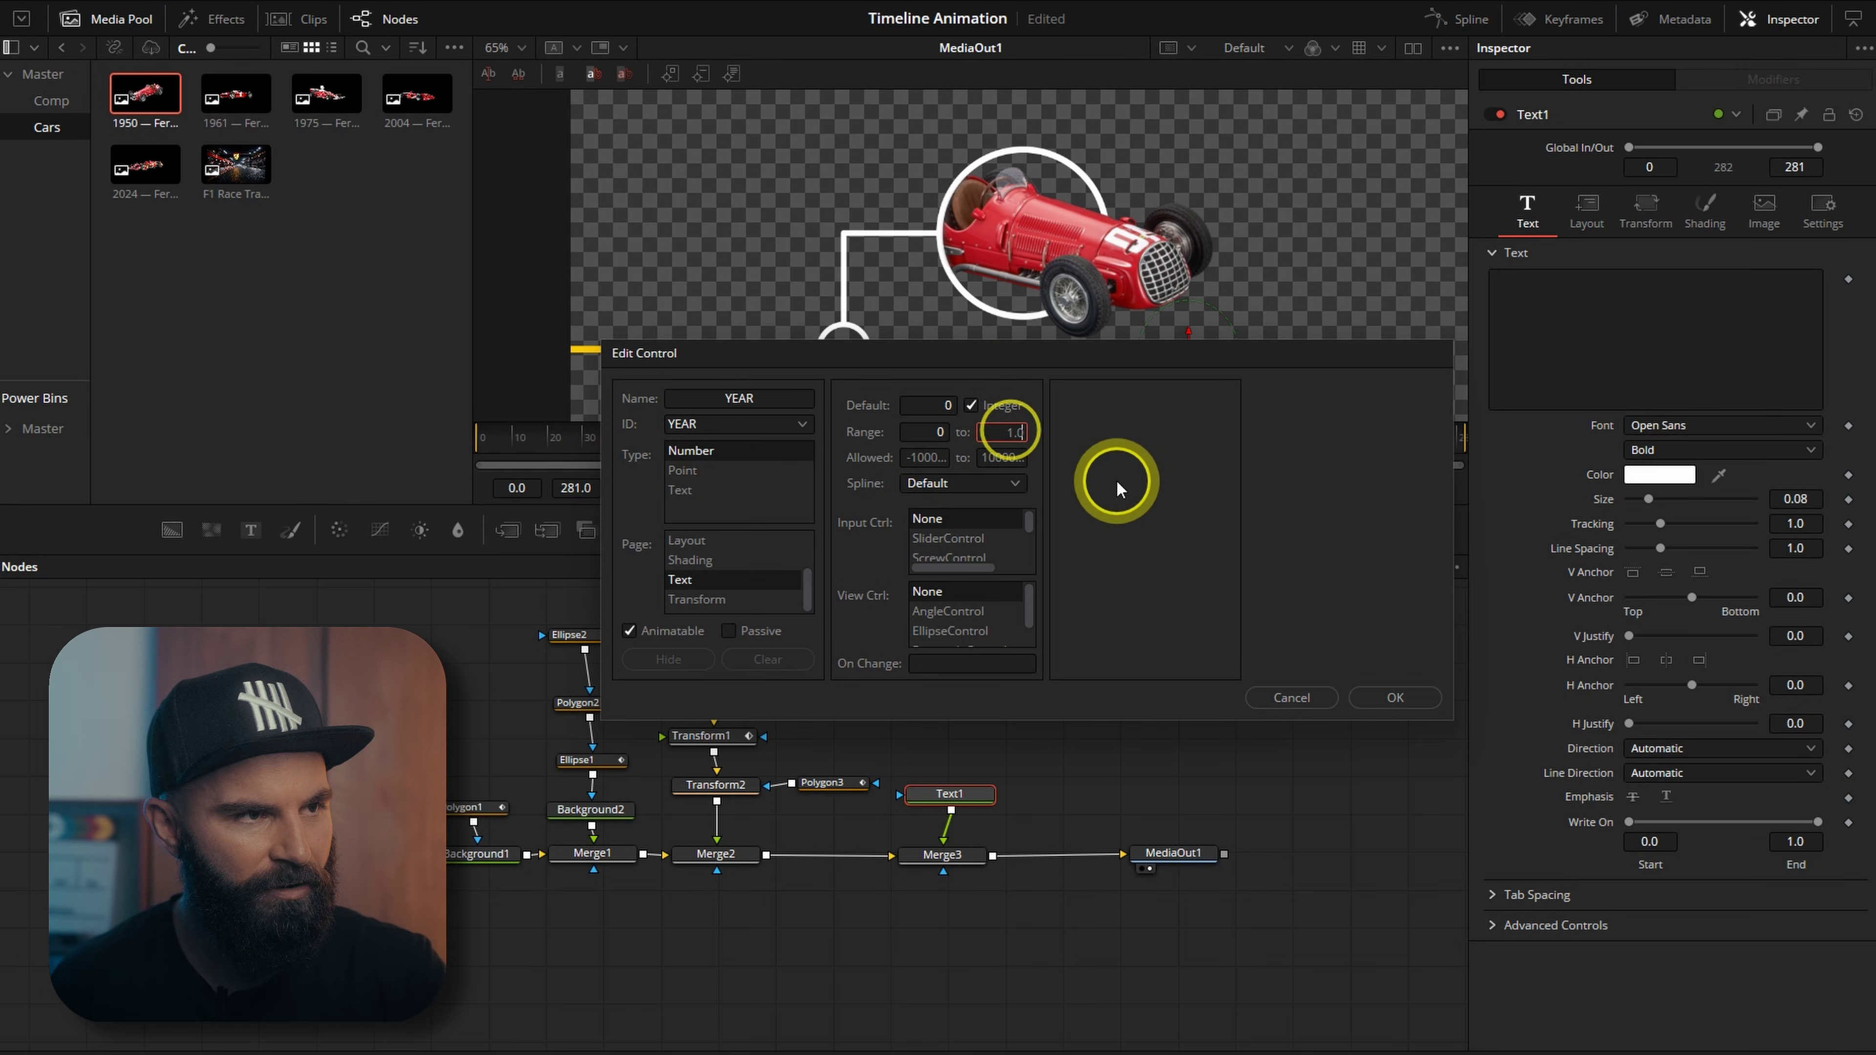
pyautogui.write('2026')
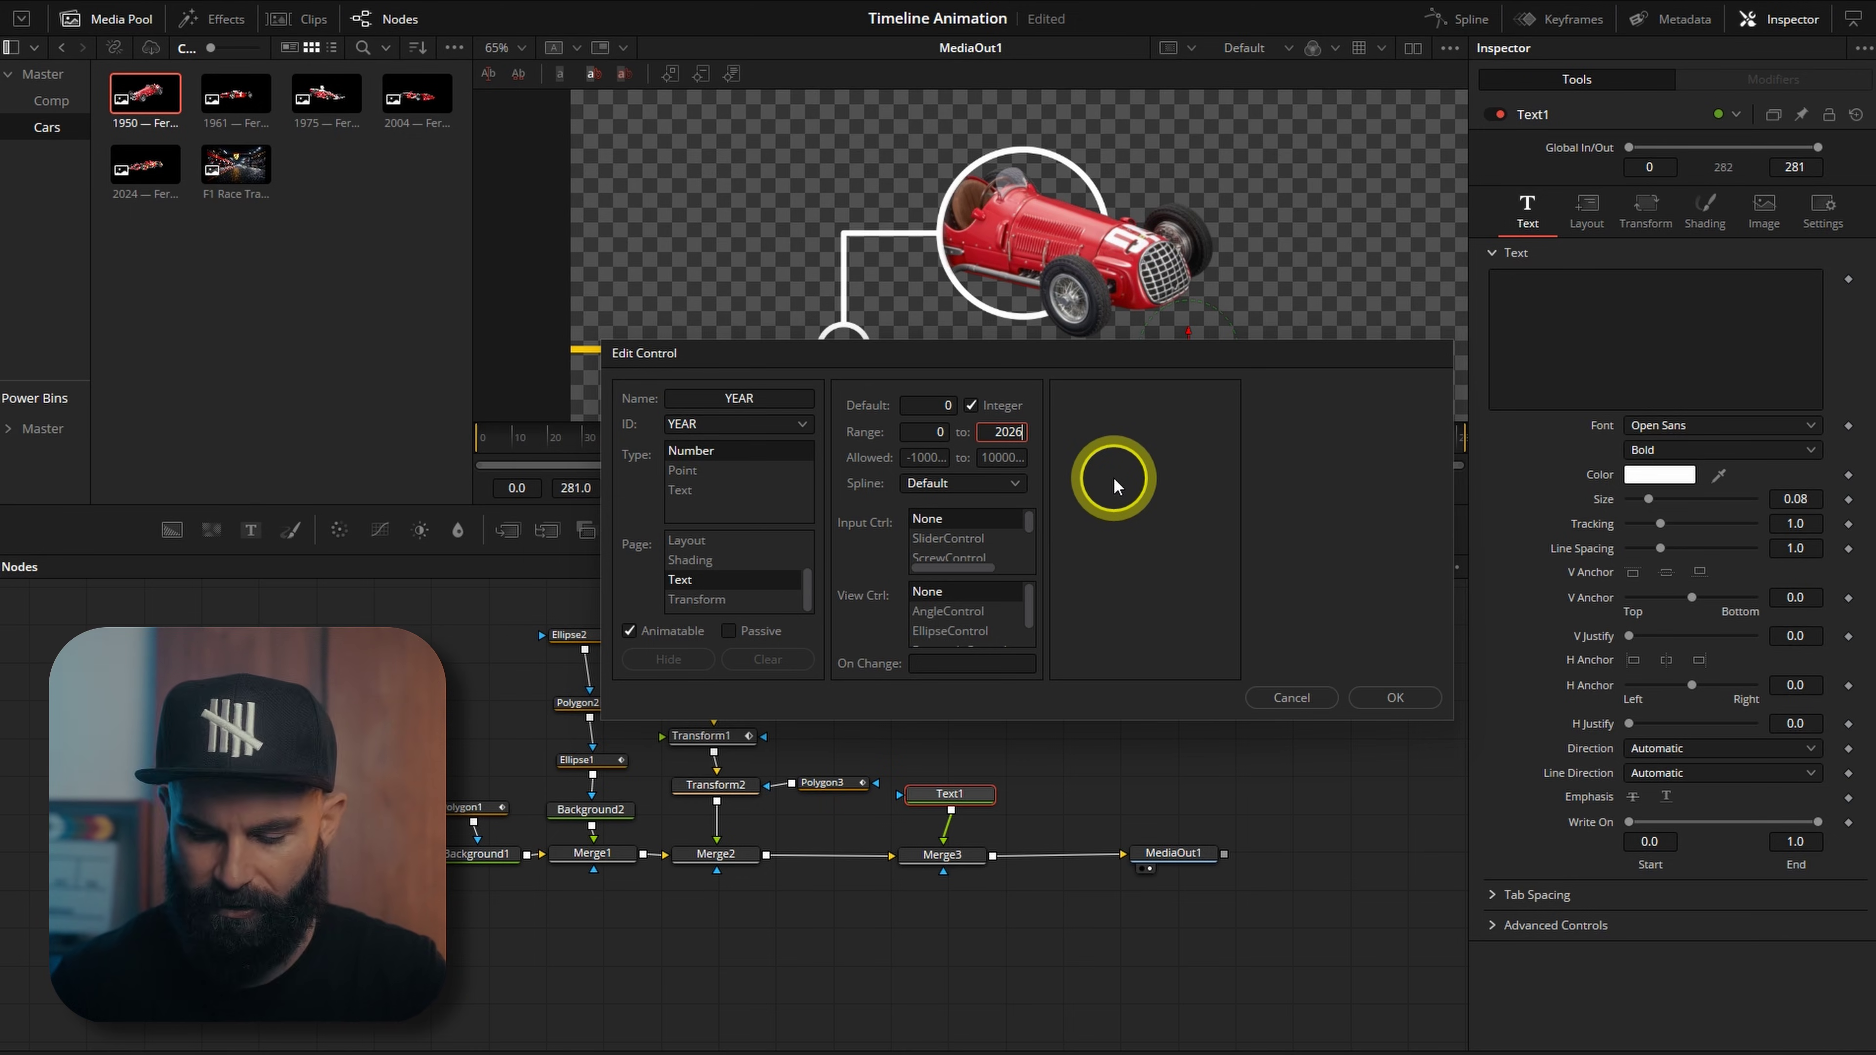
pyautogui.click(948, 537)
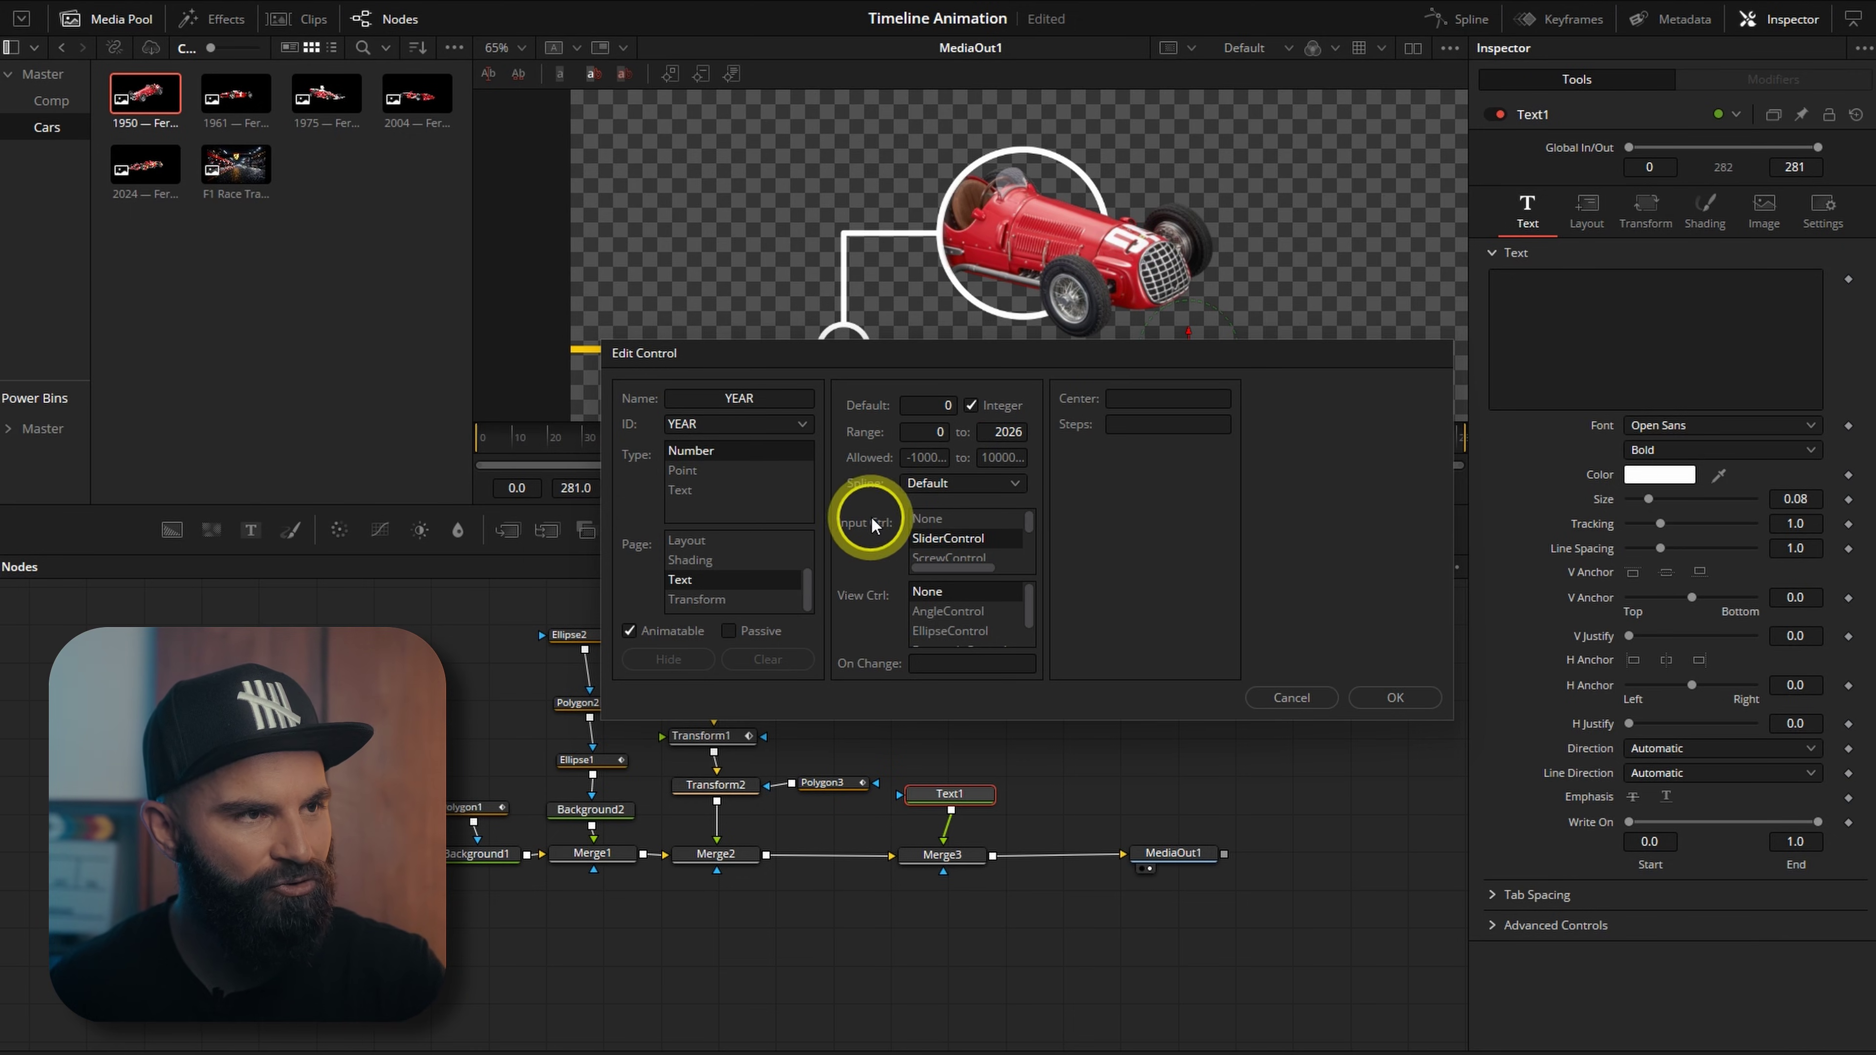
pyautogui.click(1394, 697)
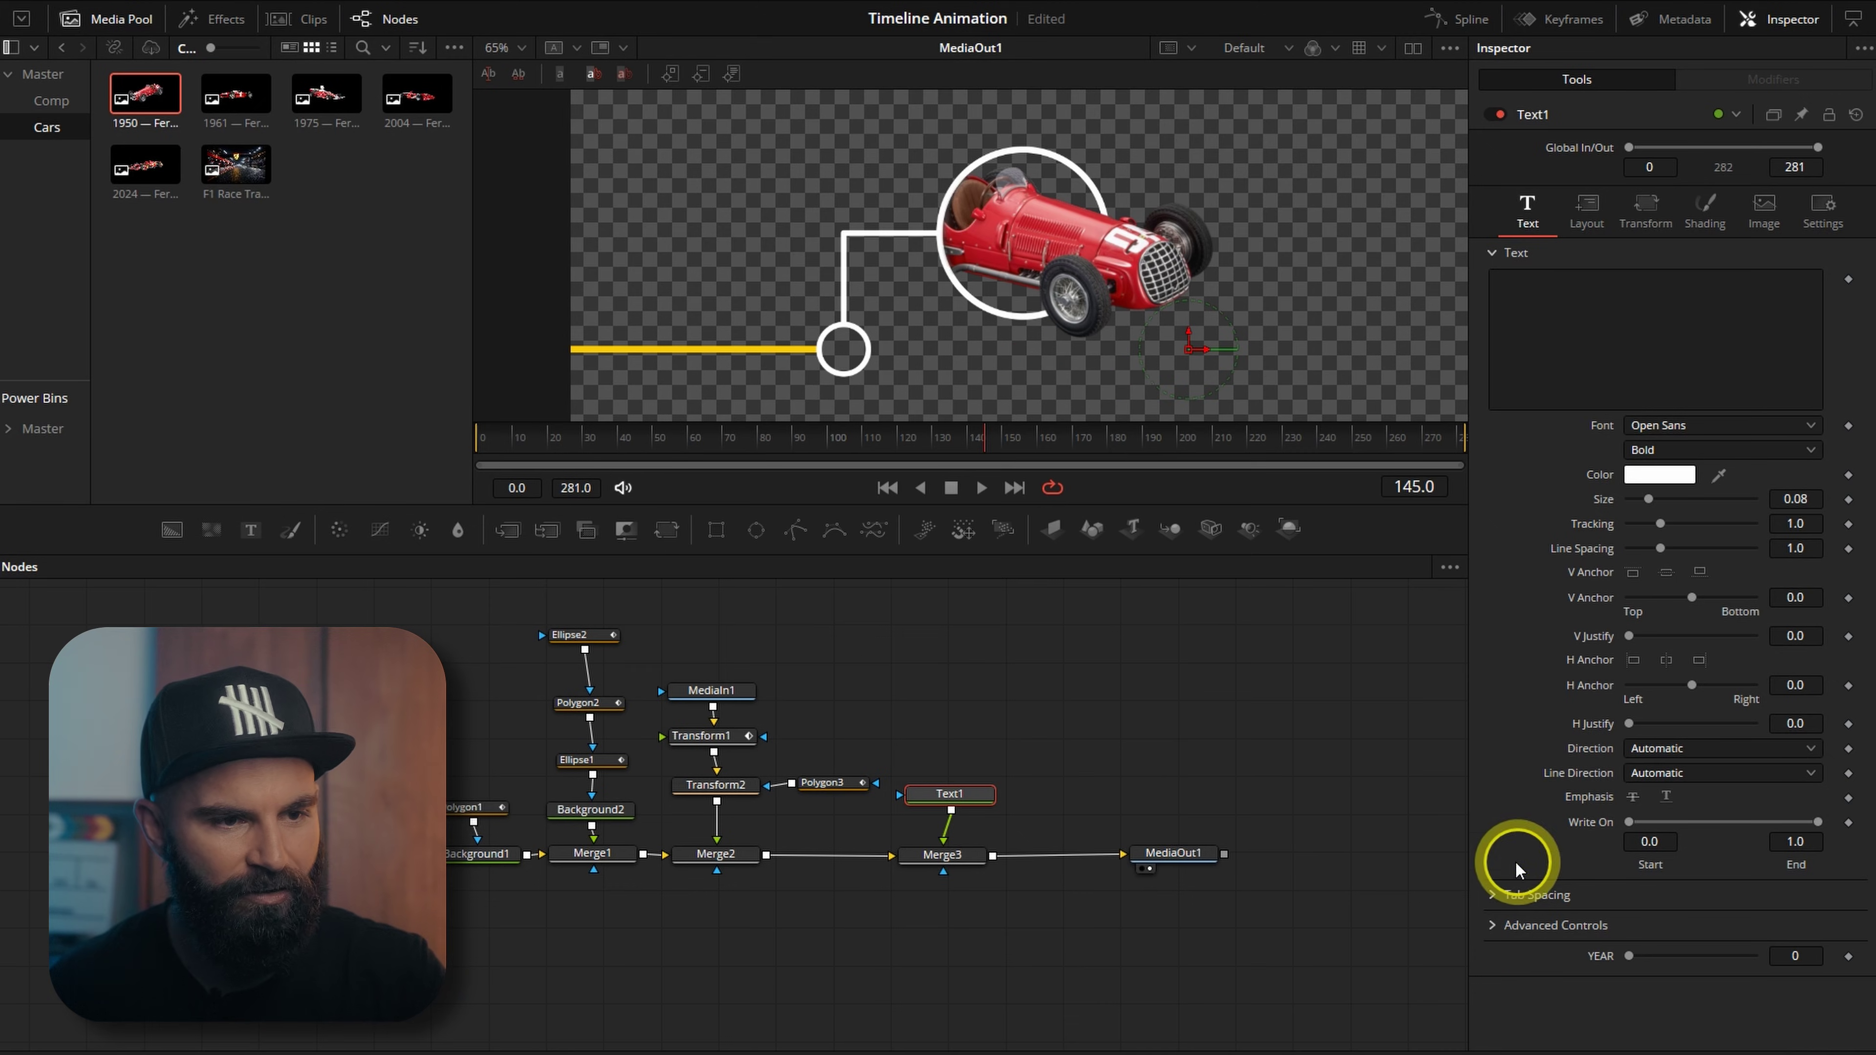
pyautogui.moveTo(1632, 959)
pyautogui.mouseDown()
pyautogui.moveTo(1659, 959)
pyautogui.moveTo(1605, 962)
pyautogui.mouseUp()
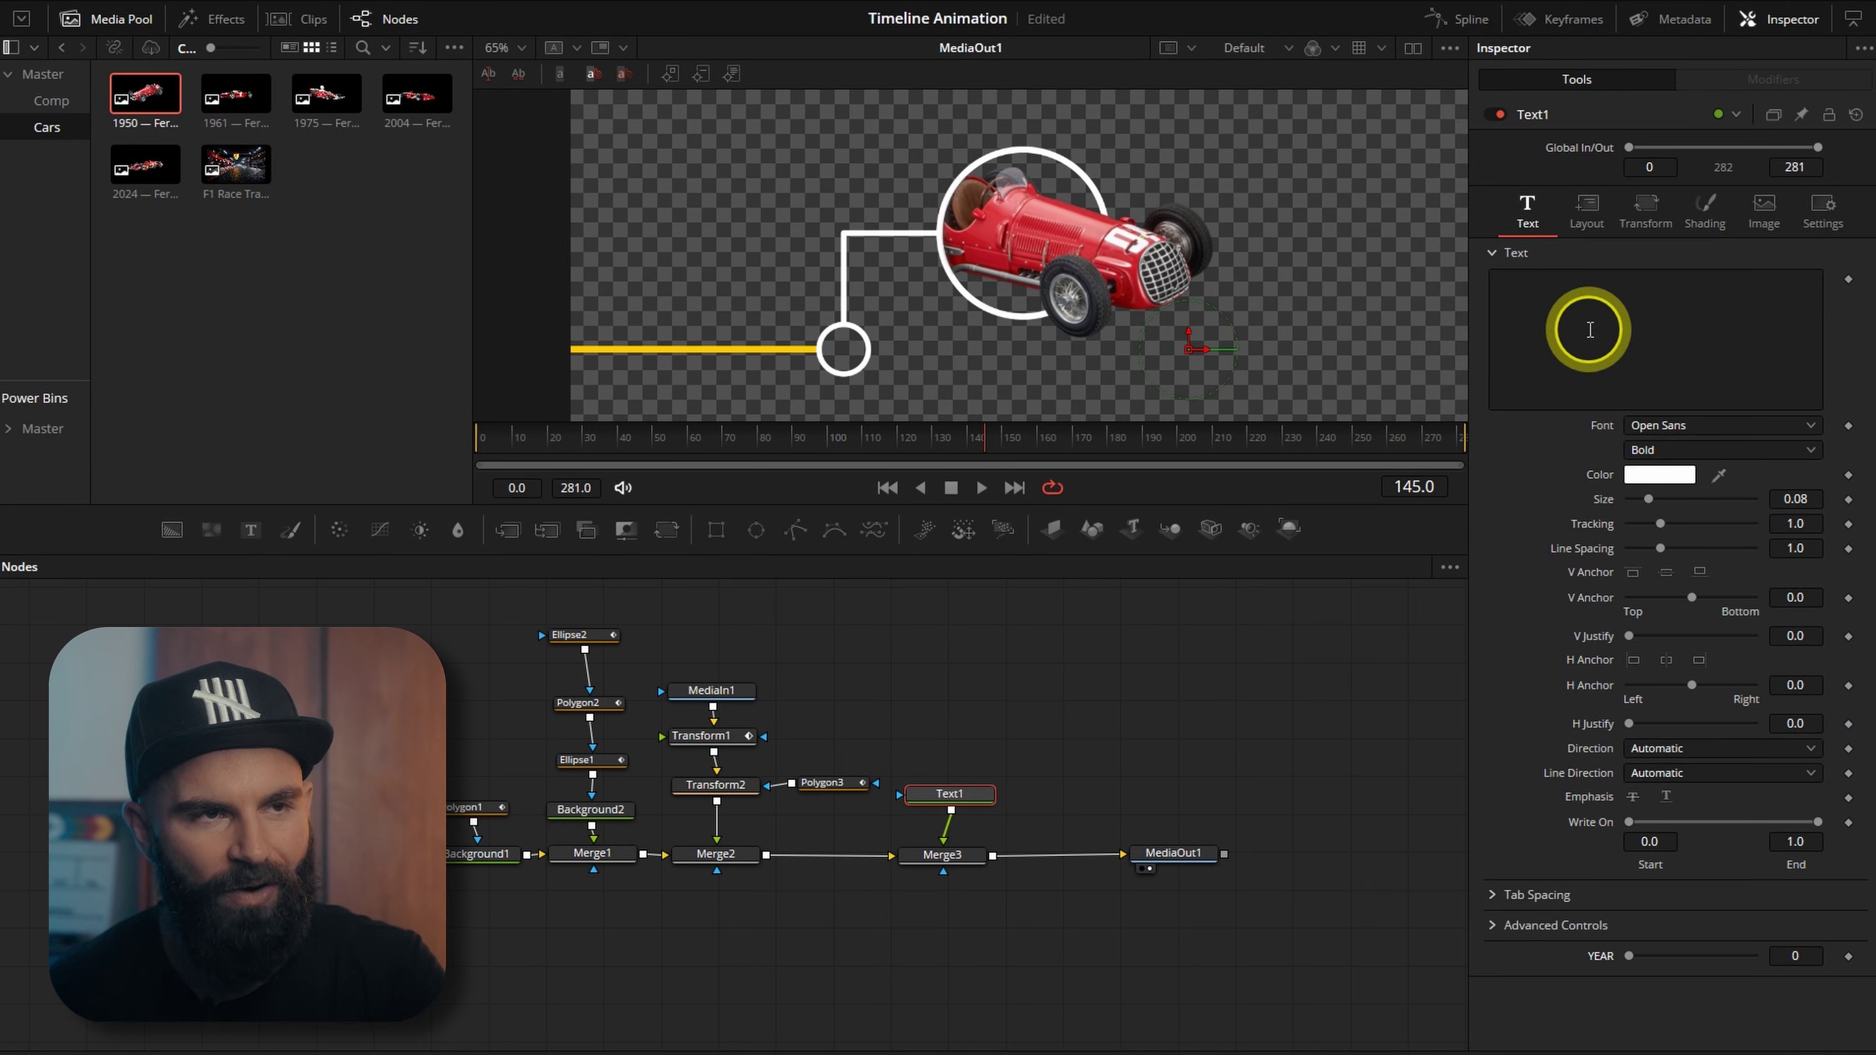
# Step: Add an expression to Text1's text field and link it to the YEAR control
pyautogui.rightClick(1589, 329)
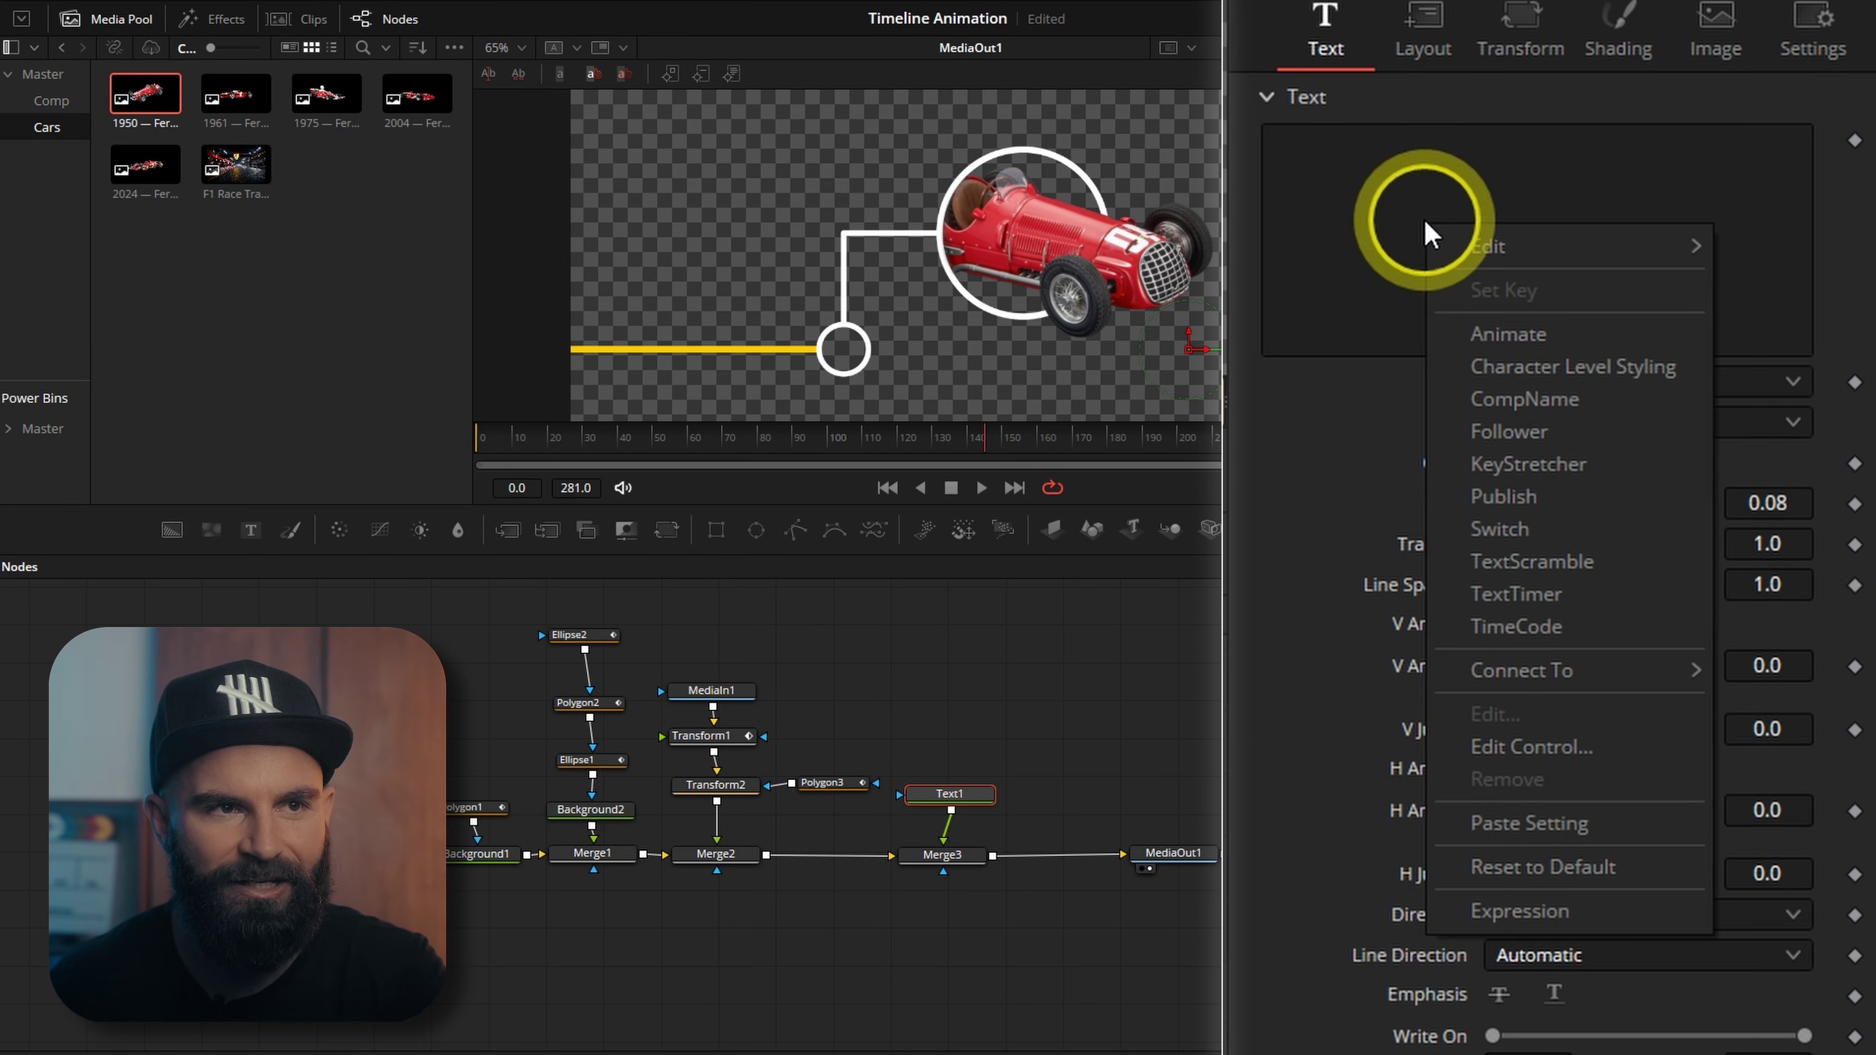
pyautogui.click(1520, 911)
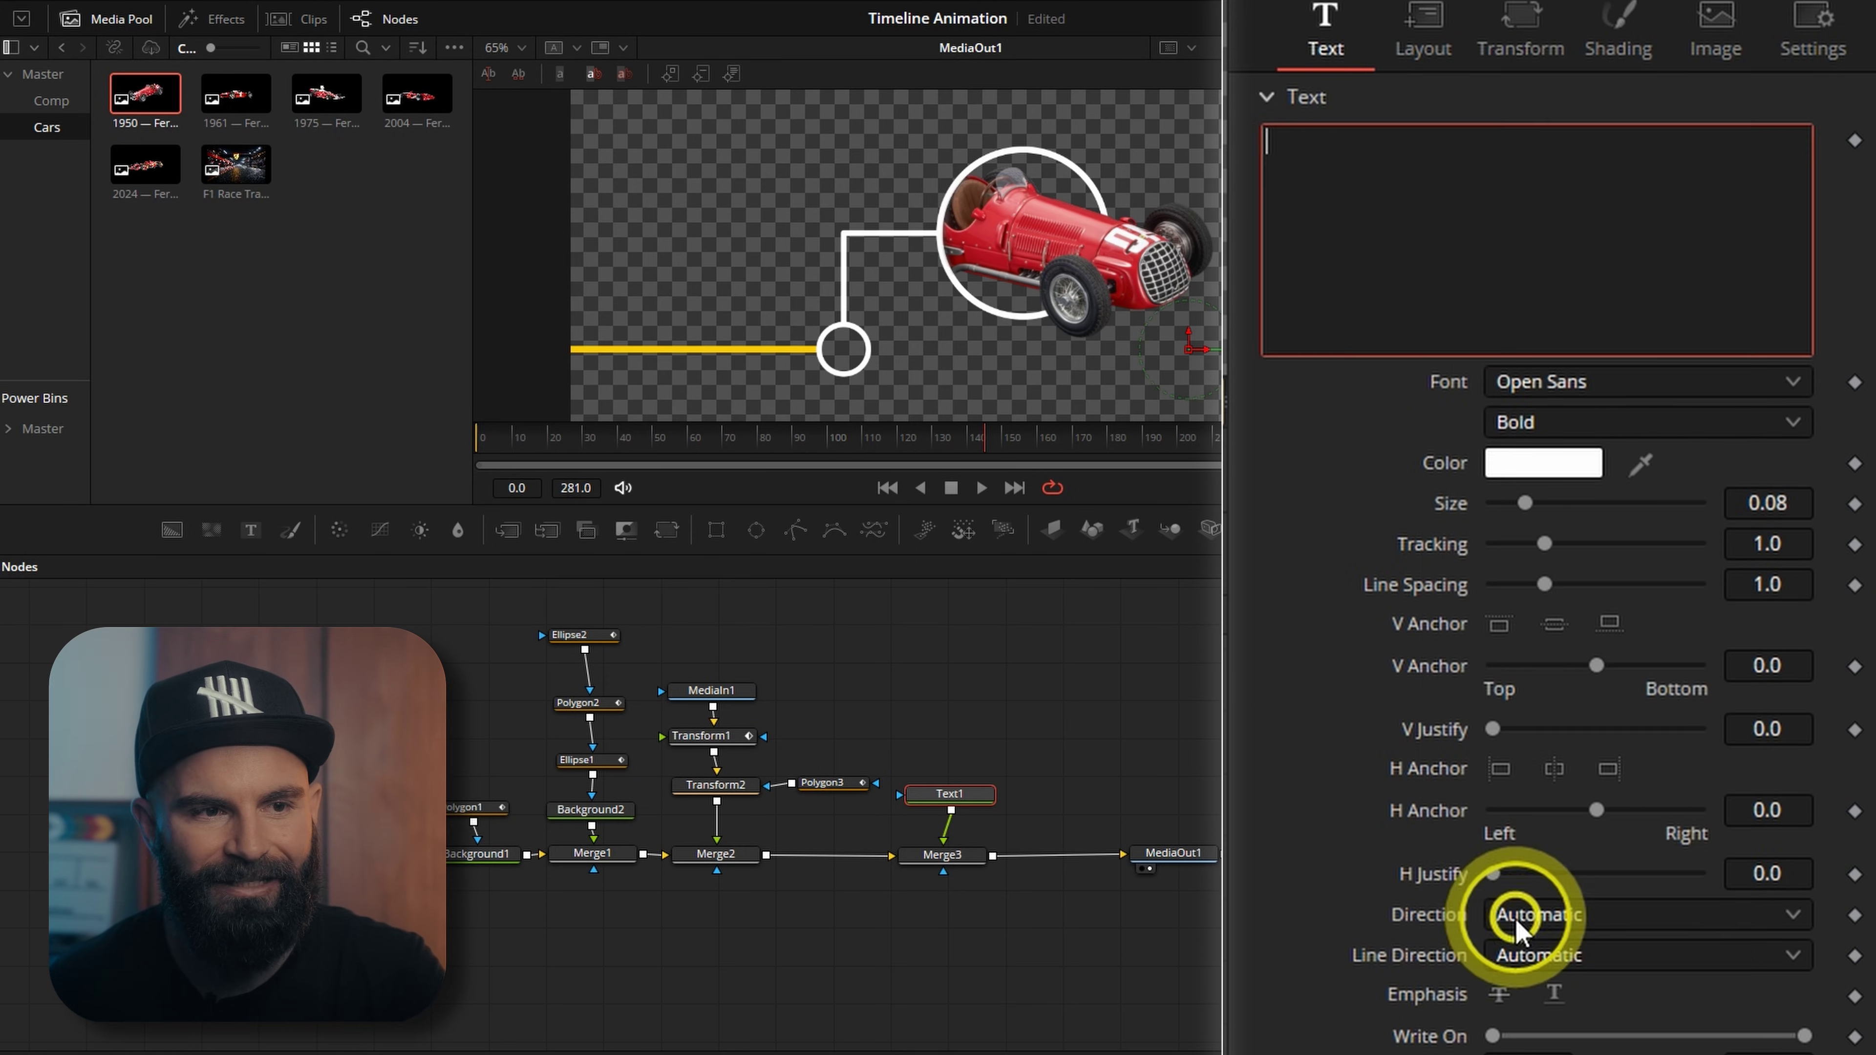
pyautogui.moveTo(1276, 382); pyautogui.dragTo(1605, 980)
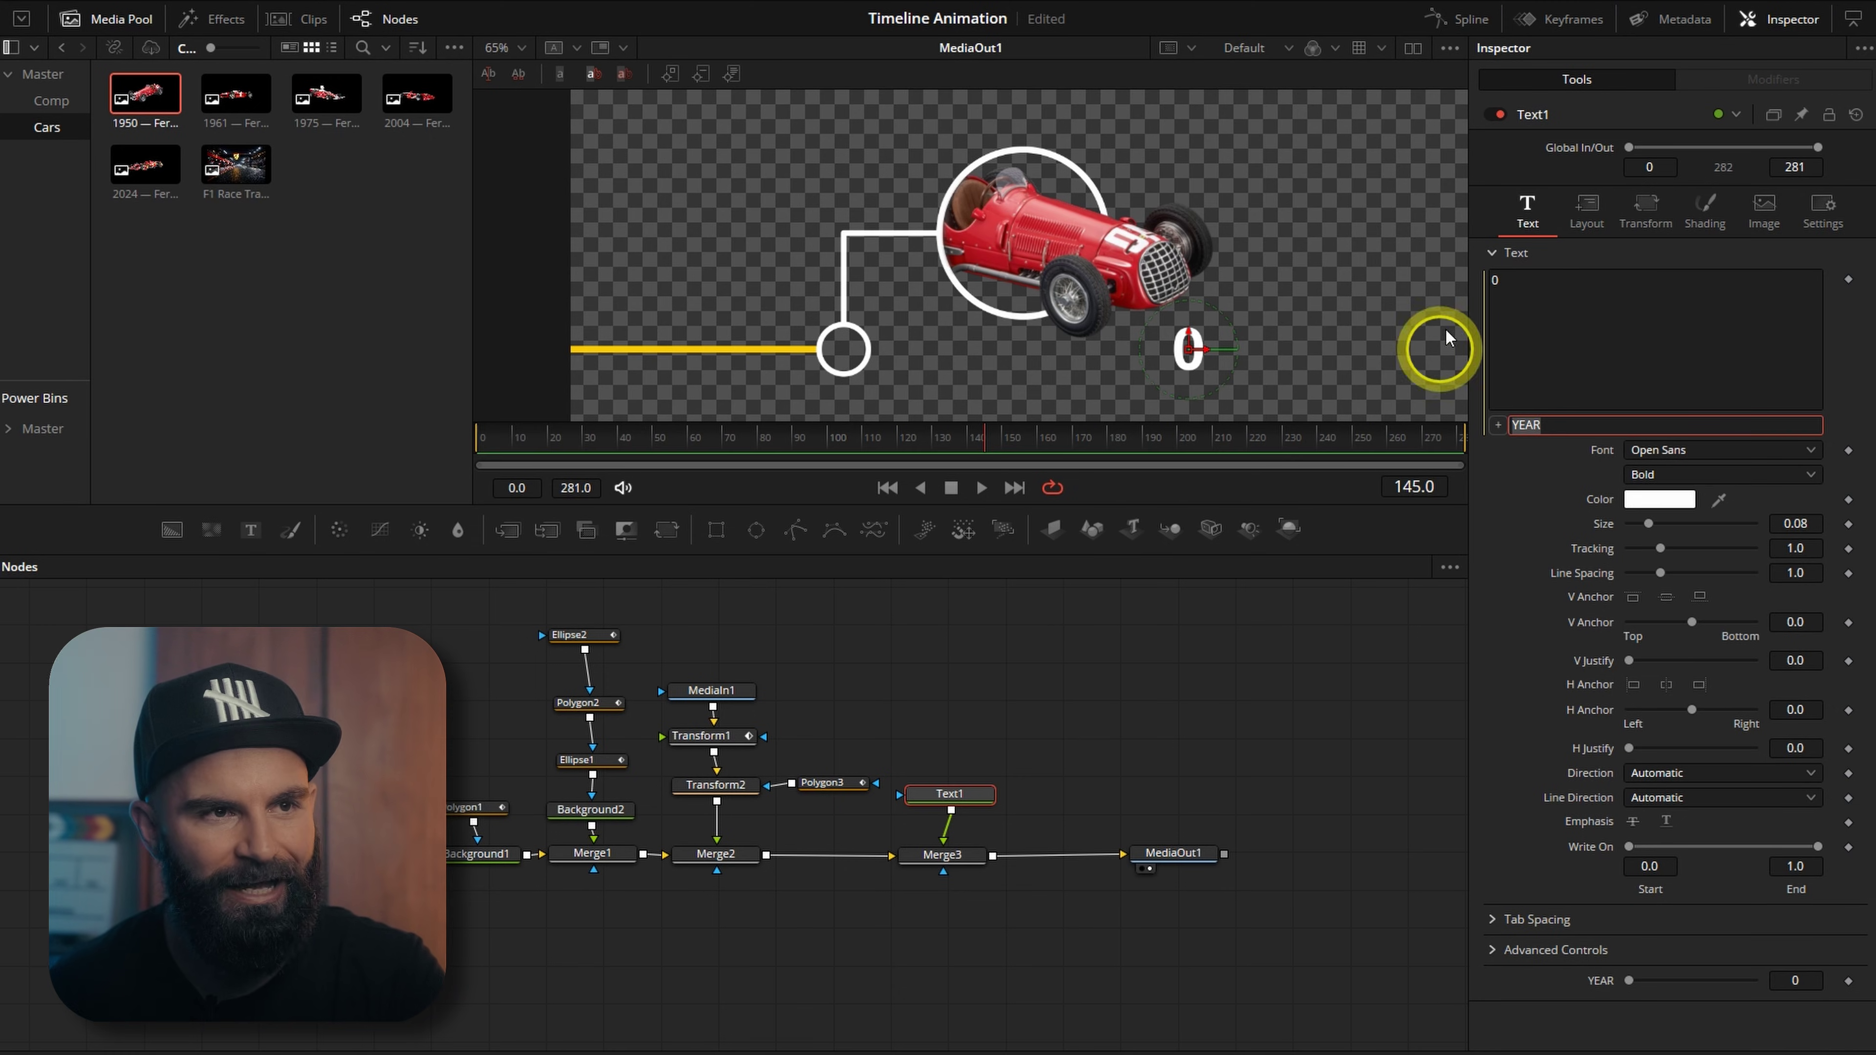
# Step: Check the first car's year in the text notes and set Text1's YEAR value to 1950
pyautogui.click(733, 1054)
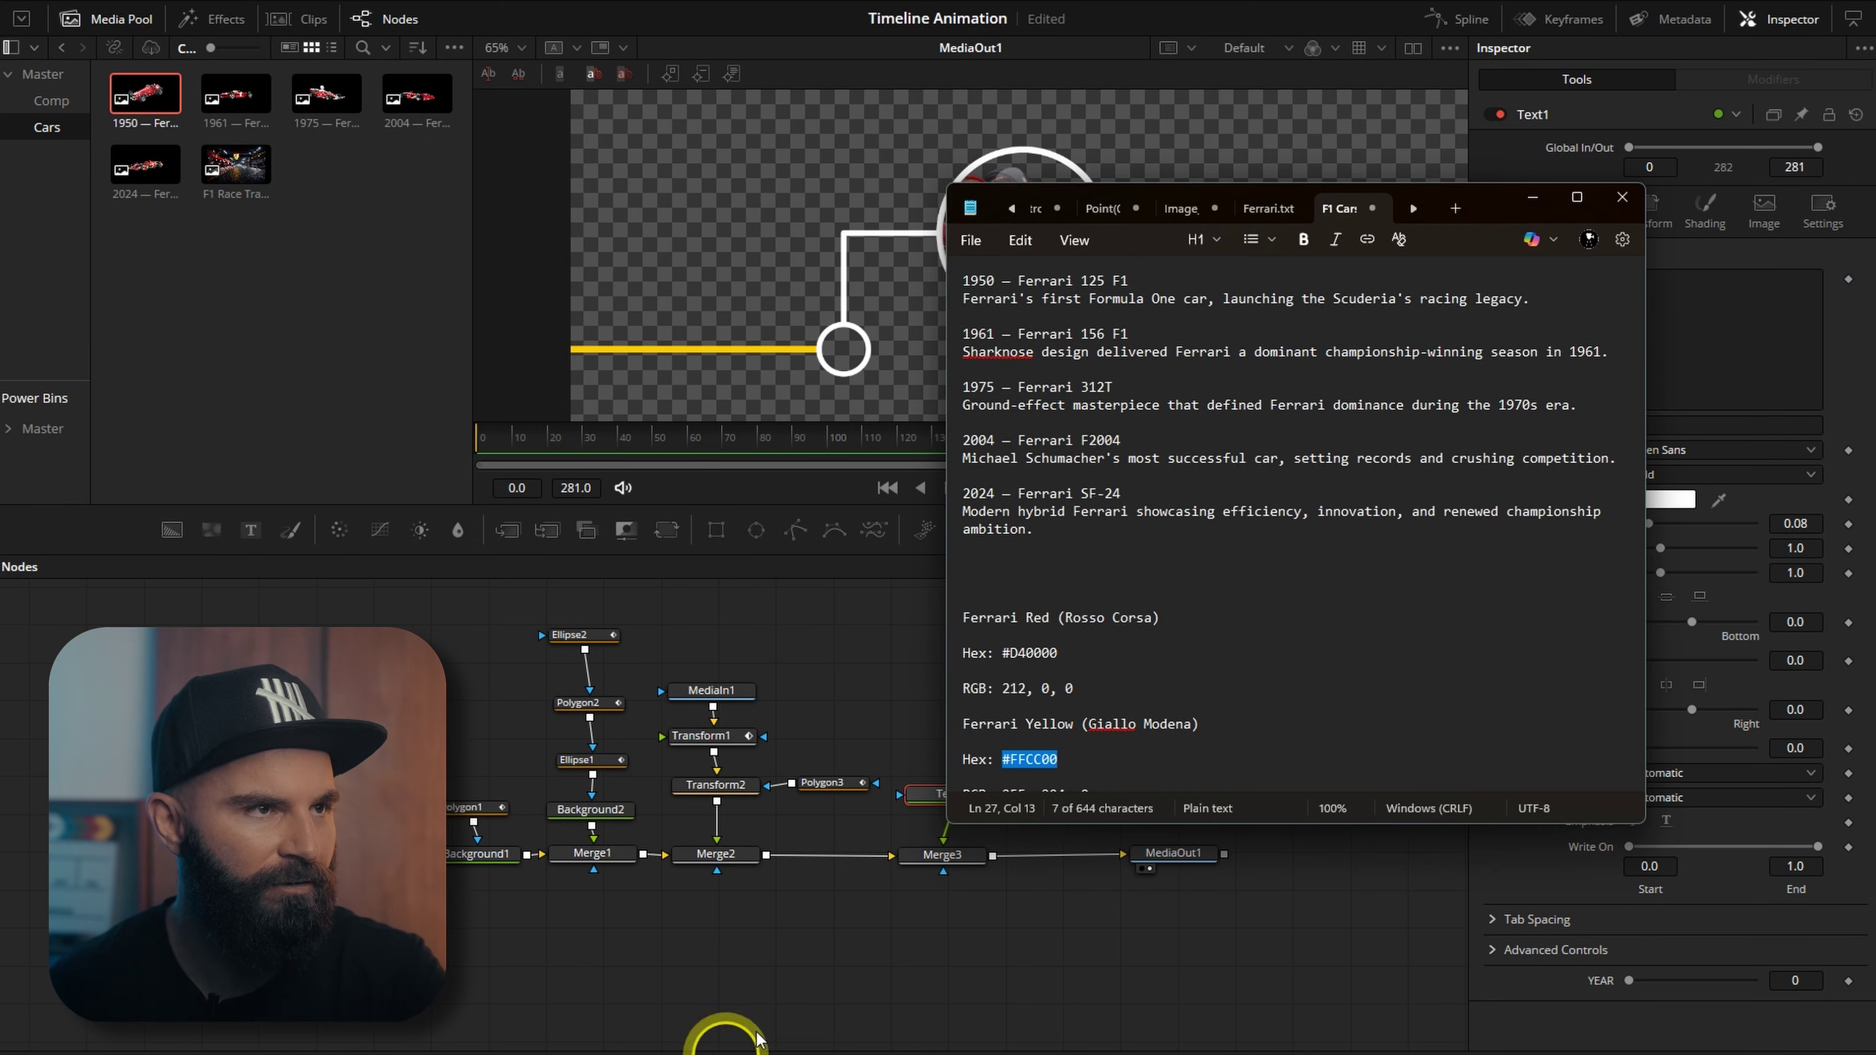
pyautogui.click(1532, 197)
pyautogui.doubleClick(1733, 979)
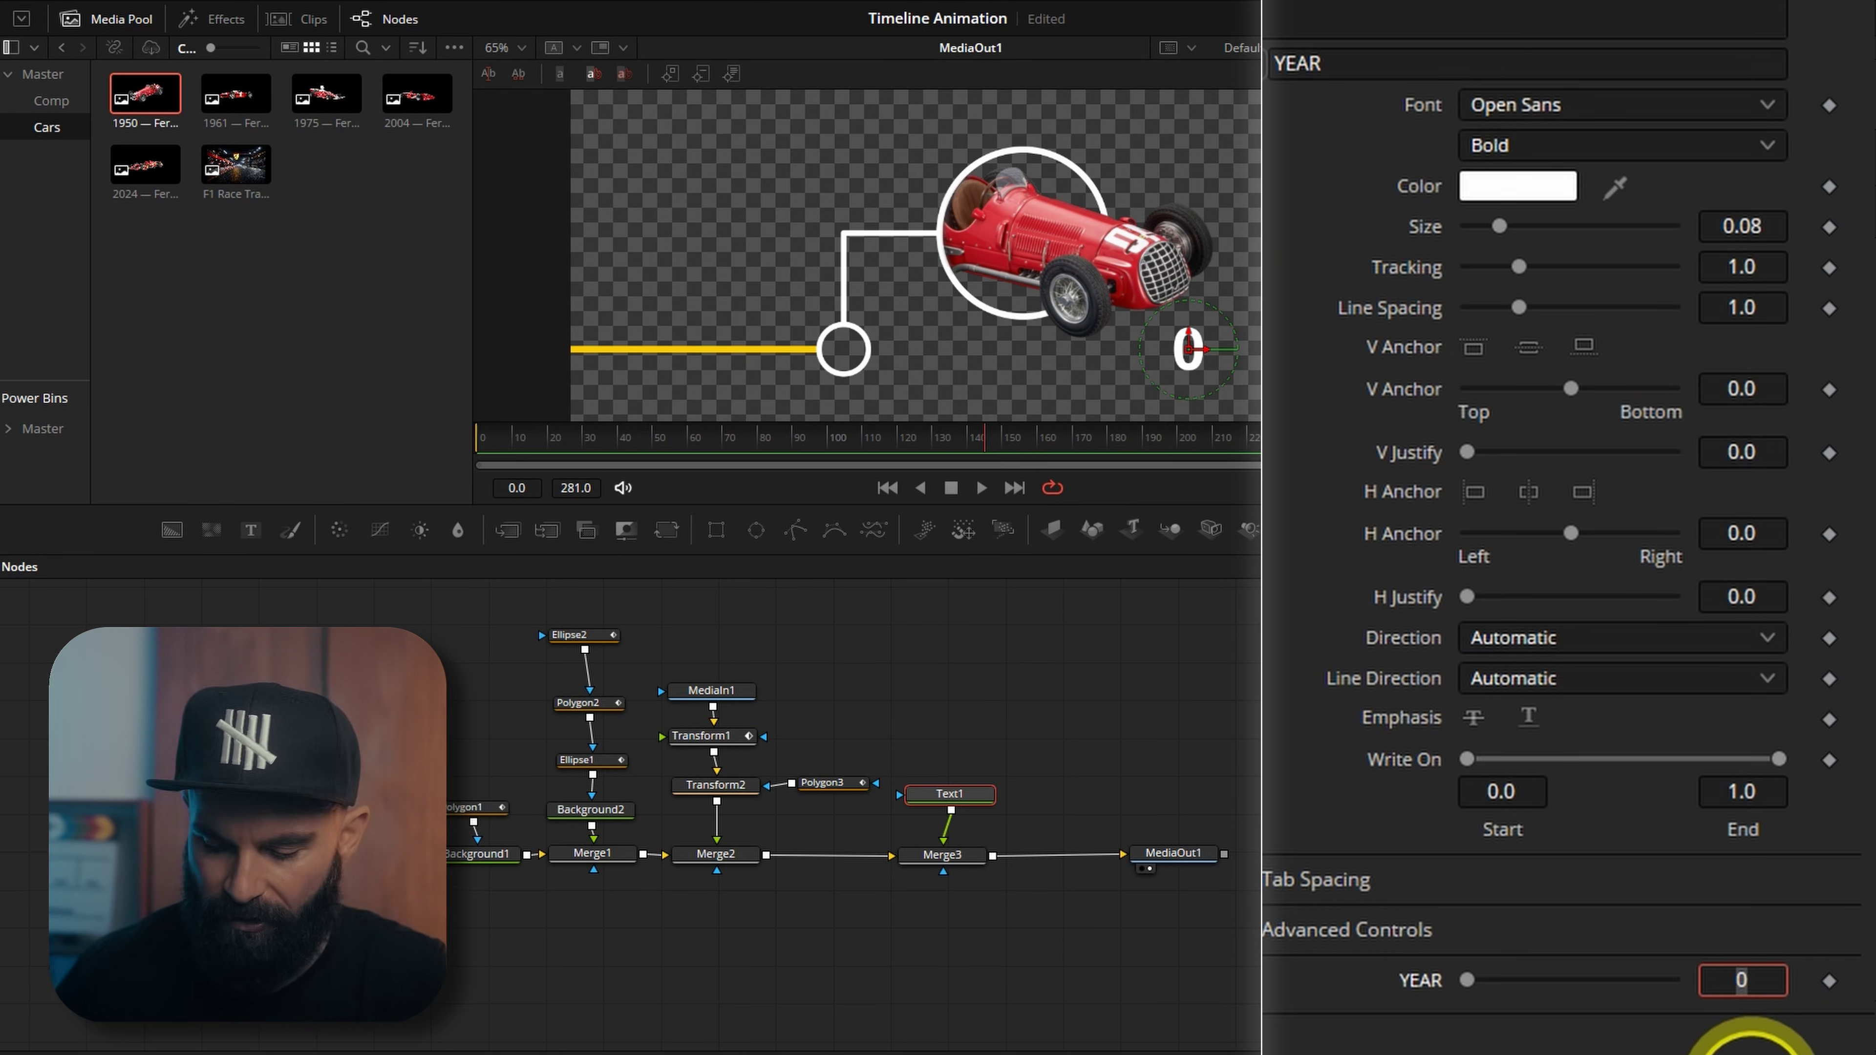
pyautogui.write('1950')
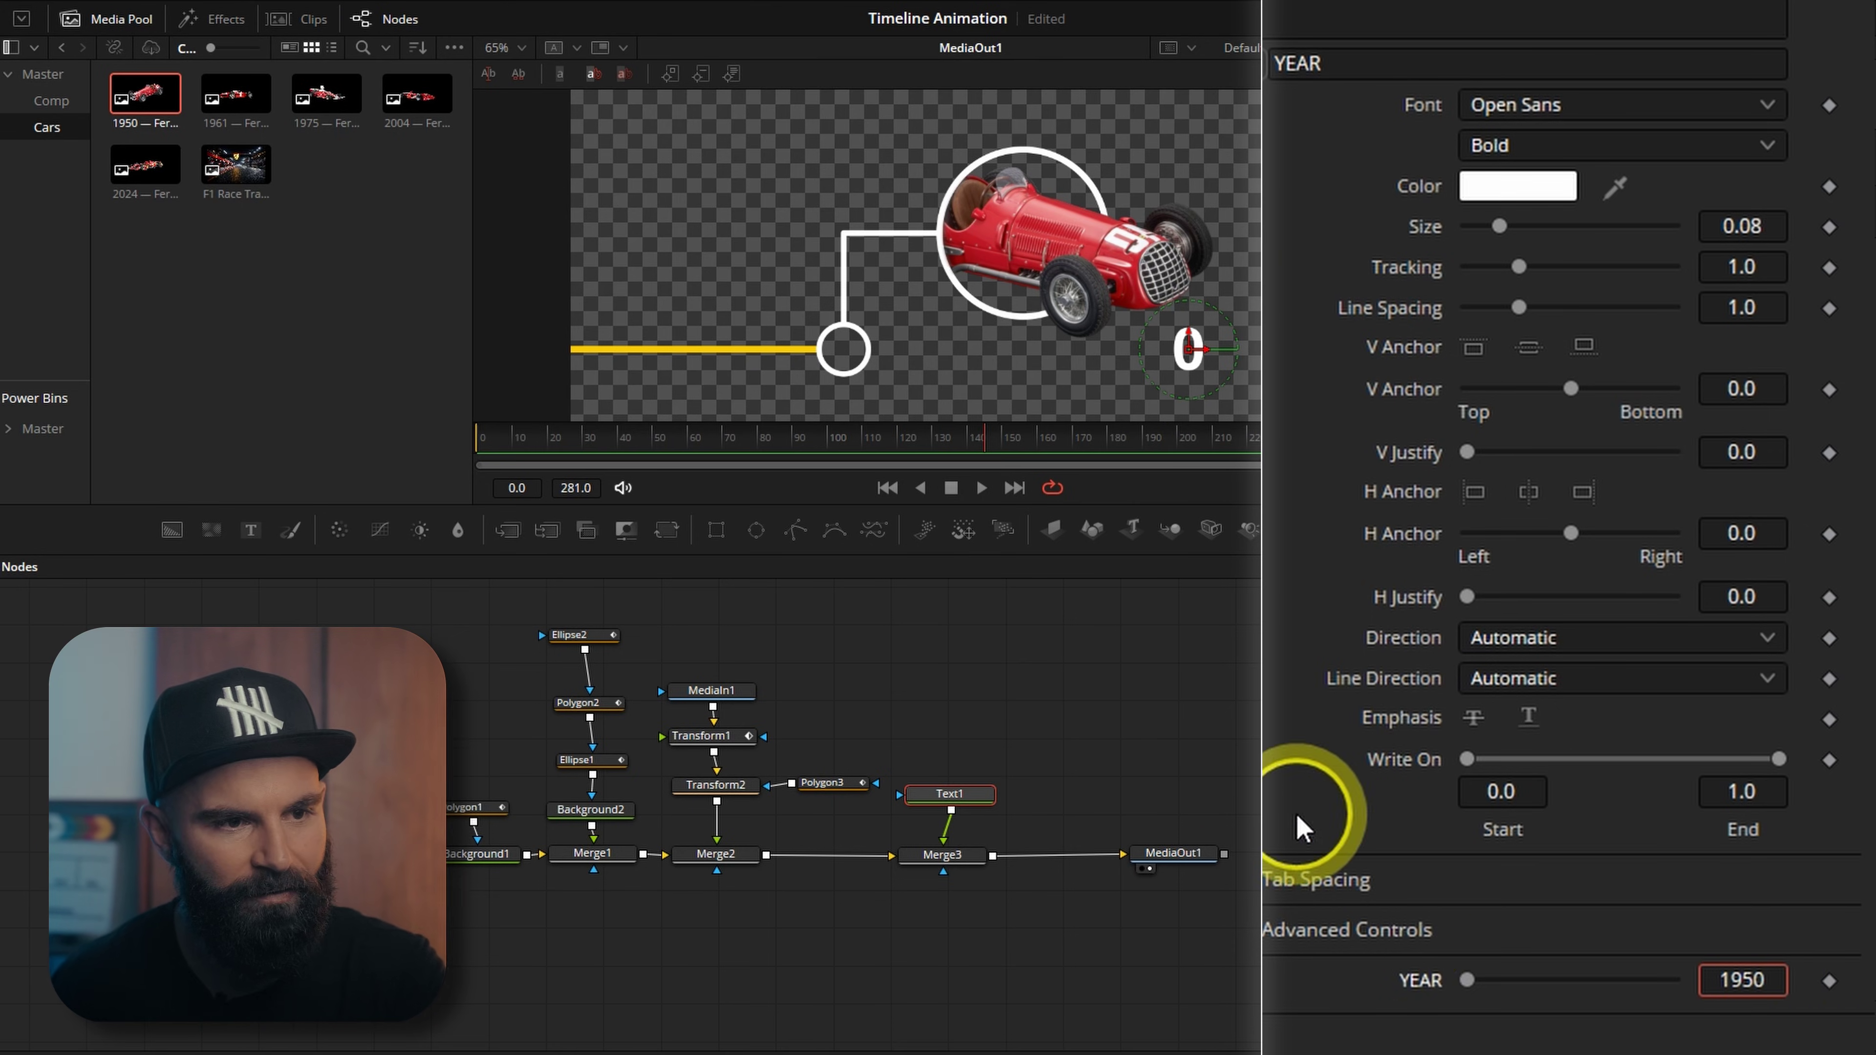
pyautogui.press('Return')
# Step: Move the year text above the white connector line, just before the large circle
pyautogui.click(1586, 214)
pyautogui.moveTo(1680, 300); pyautogui.dragTo(1488, 300)
pyautogui.moveTo(1795, 303); pyautogui.dragTo(1840, 301)
pyautogui.moveTo(1739, 397); pyautogui.dragTo(1830, 389)
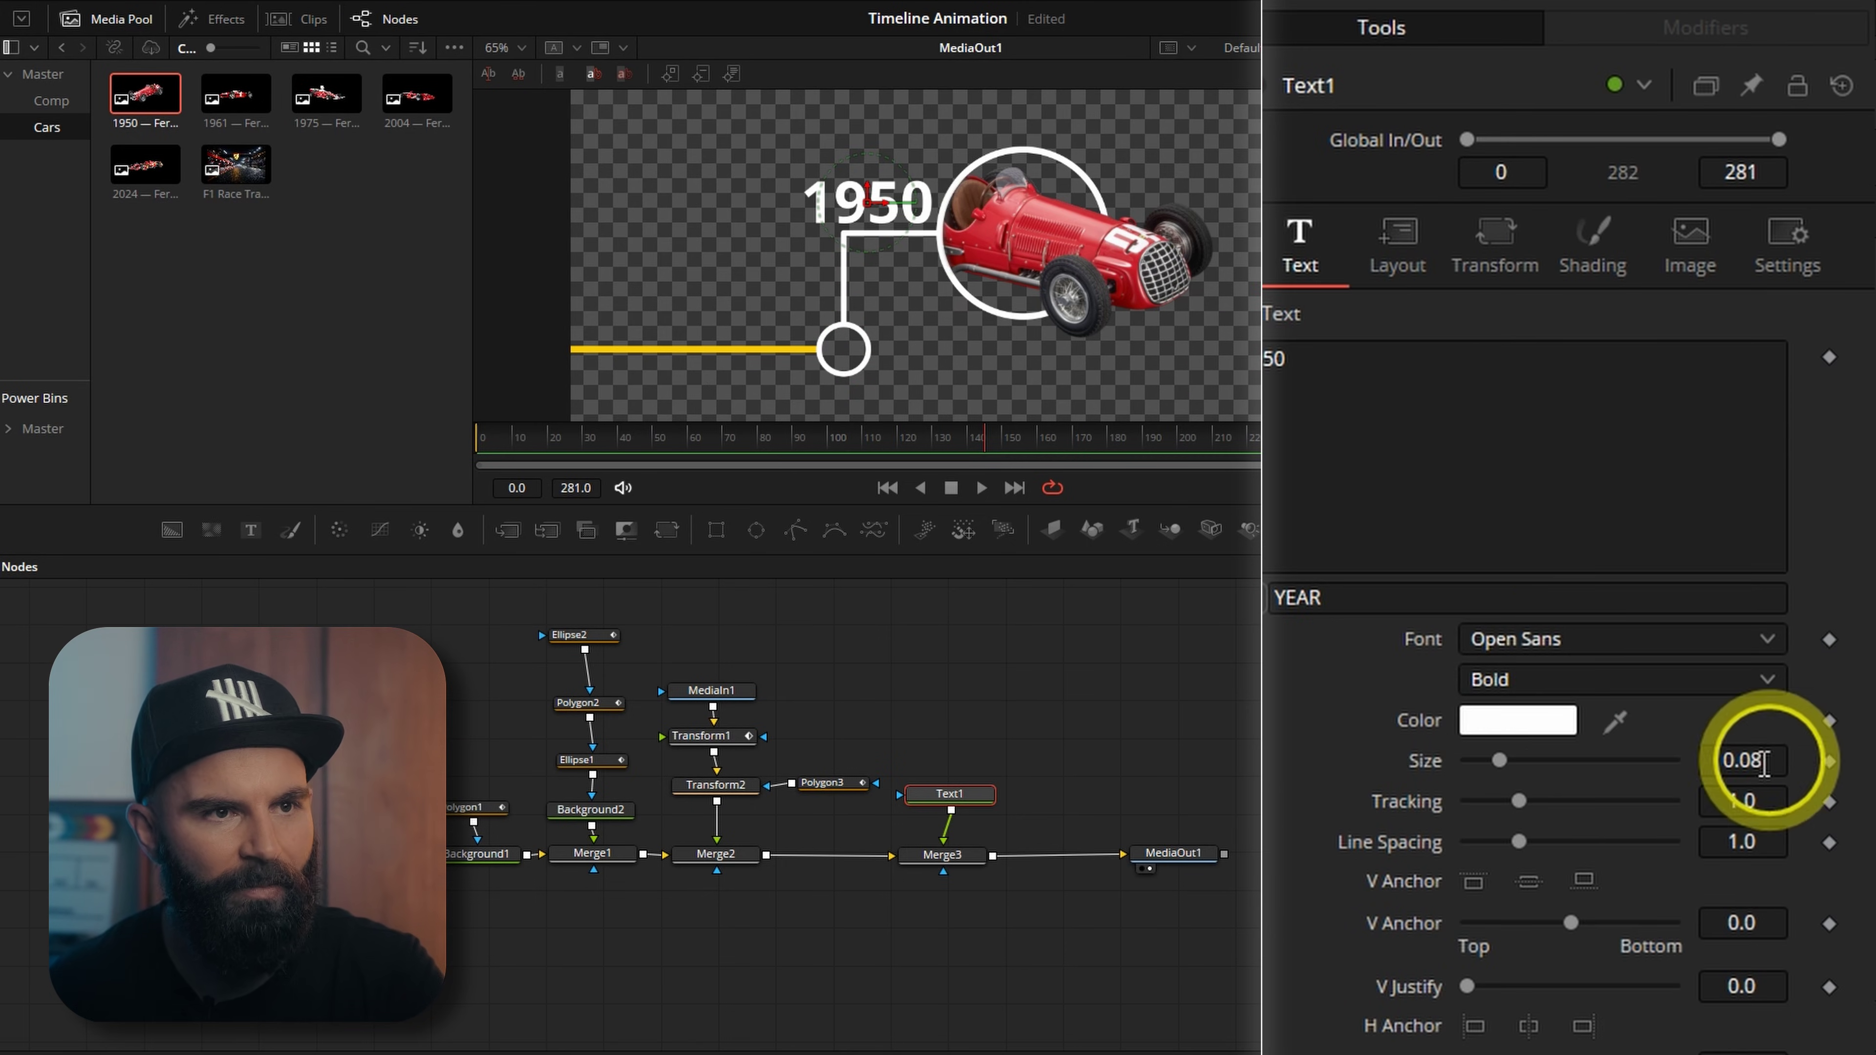
# Step: Reduce the year text's Size to 0.0367 and adjust its Center to X 0.256, Y 0.698
pyautogui.click(1763, 762)
pyautogui.write('0.047')
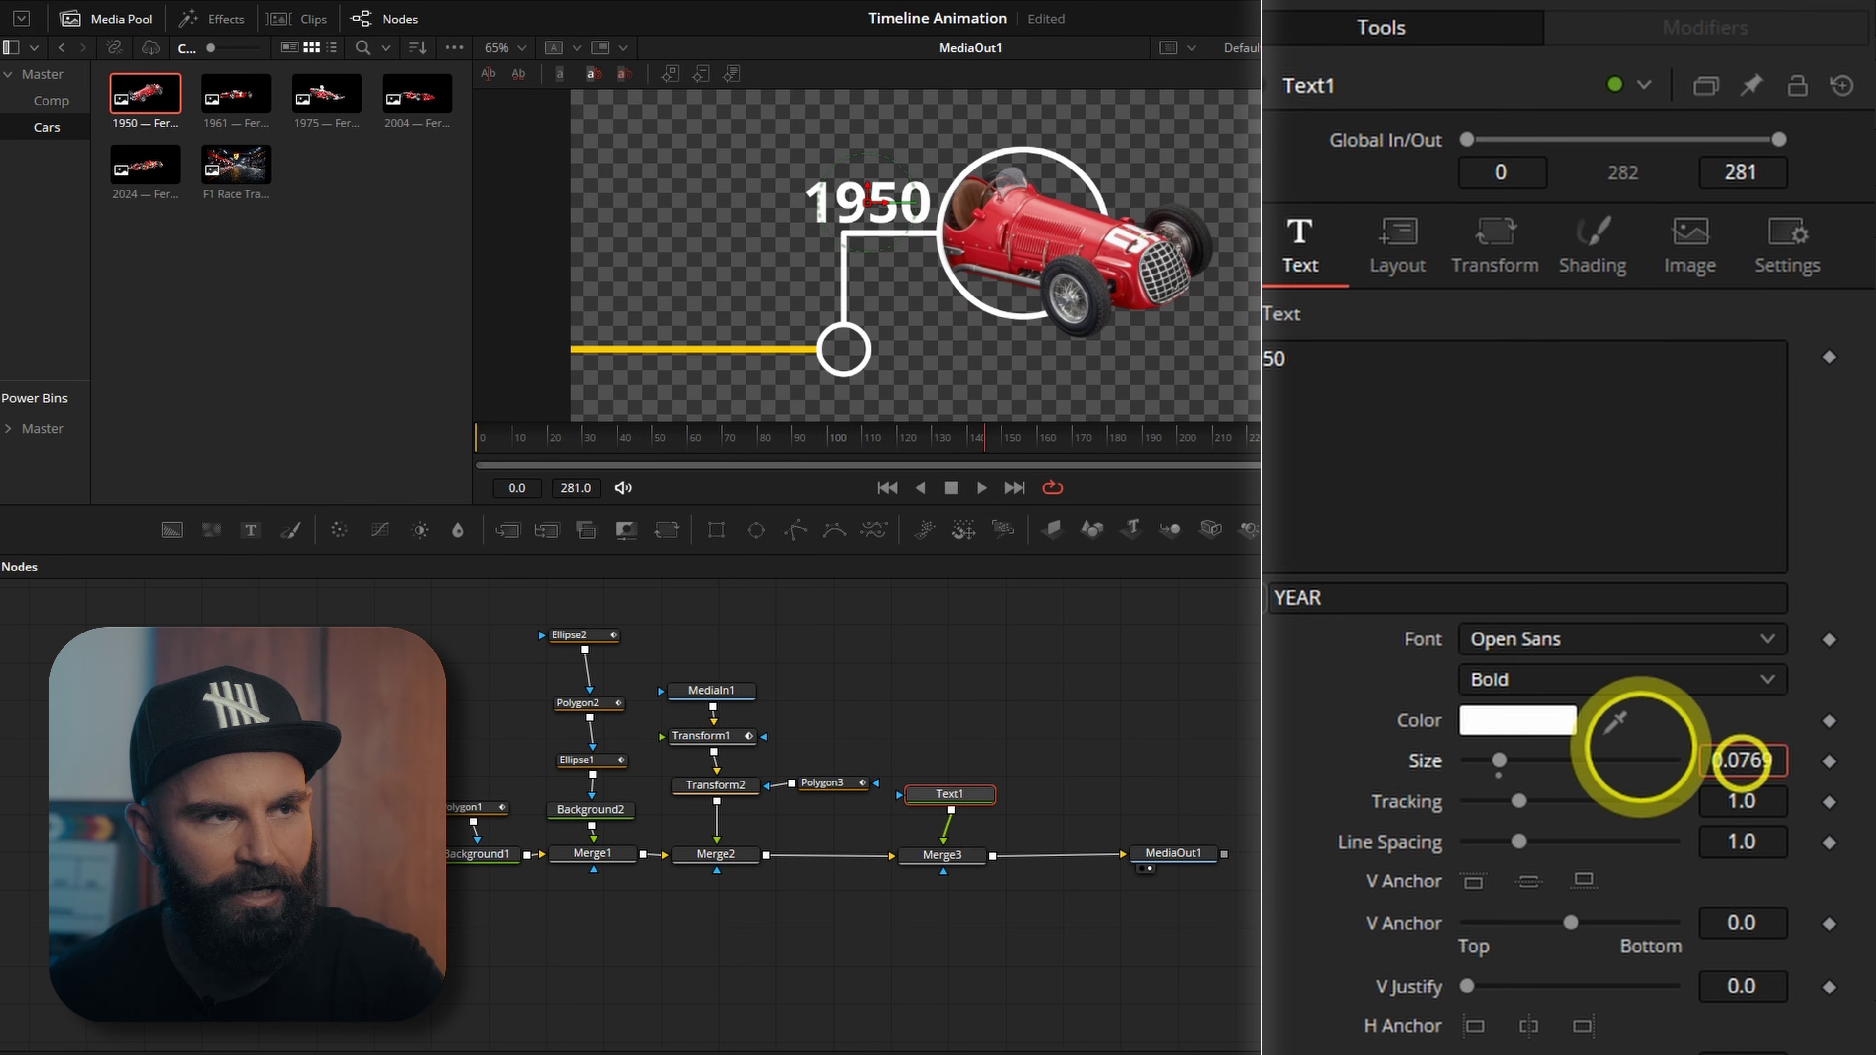
pyautogui.press('Return')
pyautogui.click(1398, 248)
pyautogui.moveTo(1772, 397); pyautogui.dragTo(1714, 397)
pyautogui.moveTo(1485, 397); pyautogui.dragTo(1554, 398)
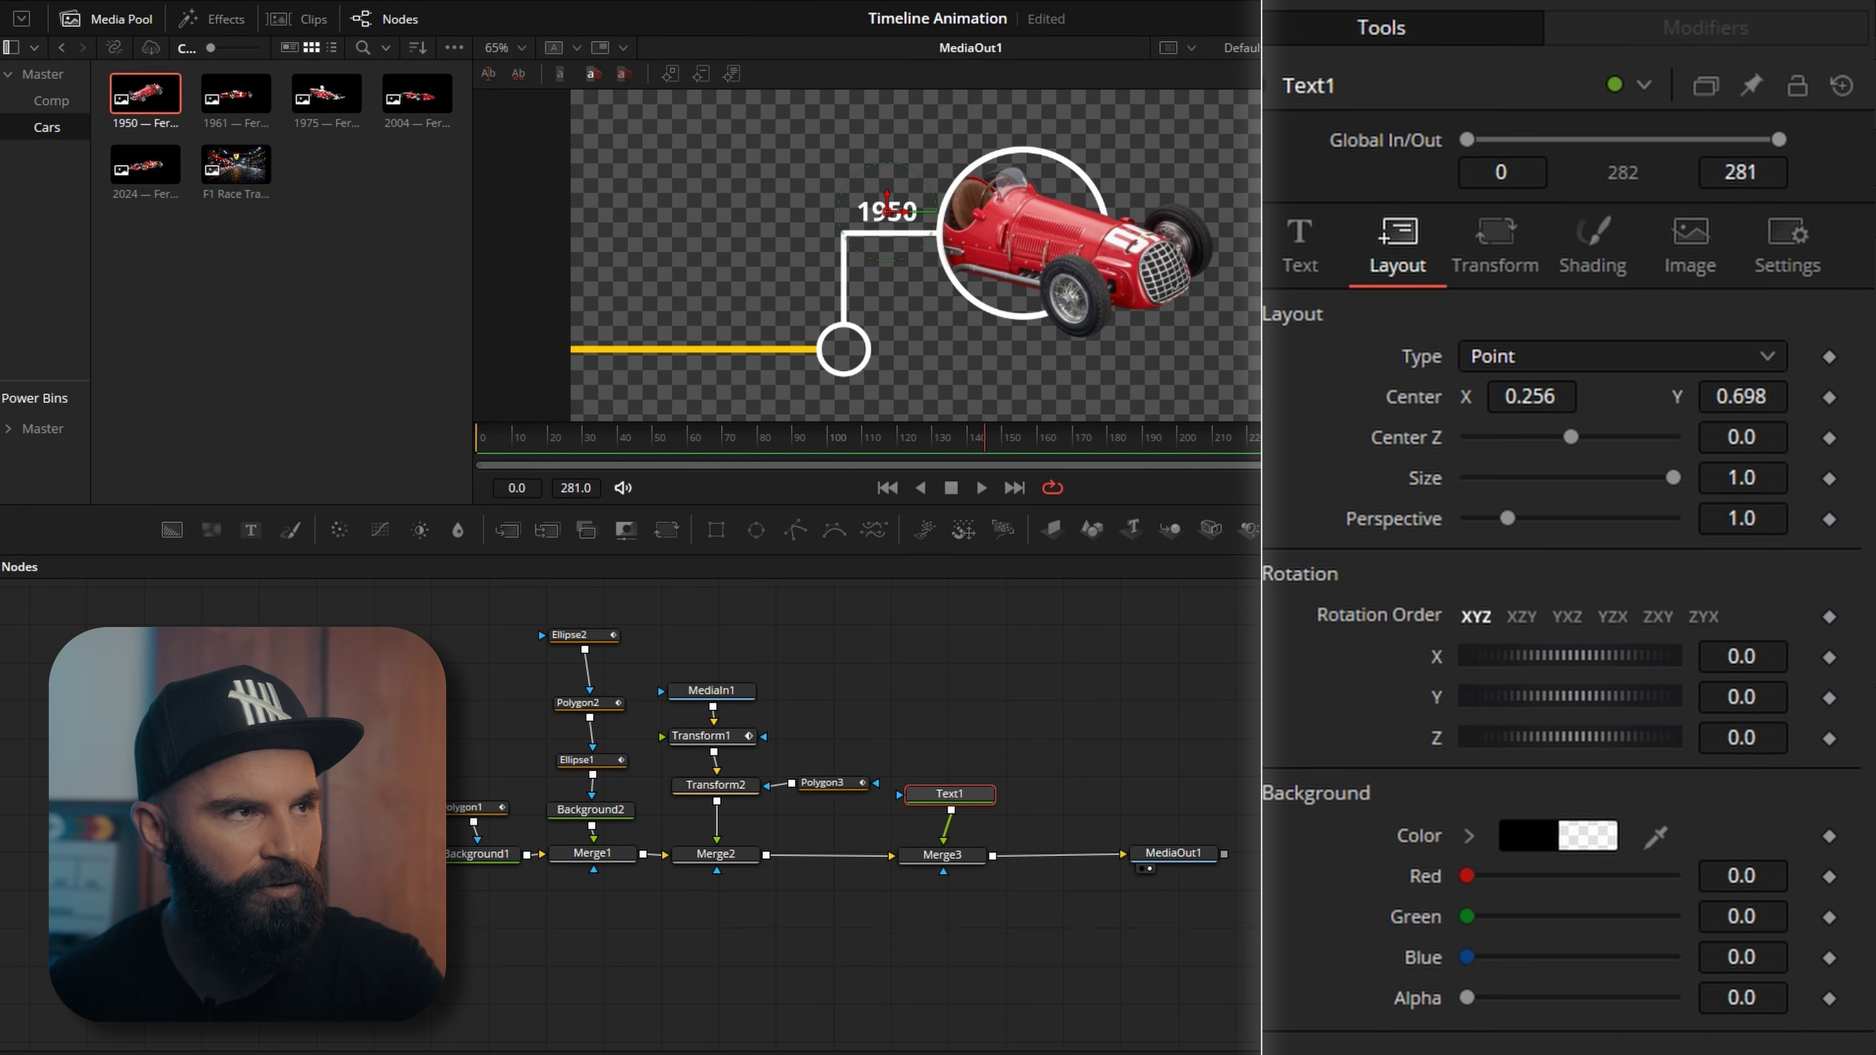
# Step: Keyframe Text1's YEAR value from 0 at frame 50 to 1950 at frame 90
pyautogui.click(651, 445)
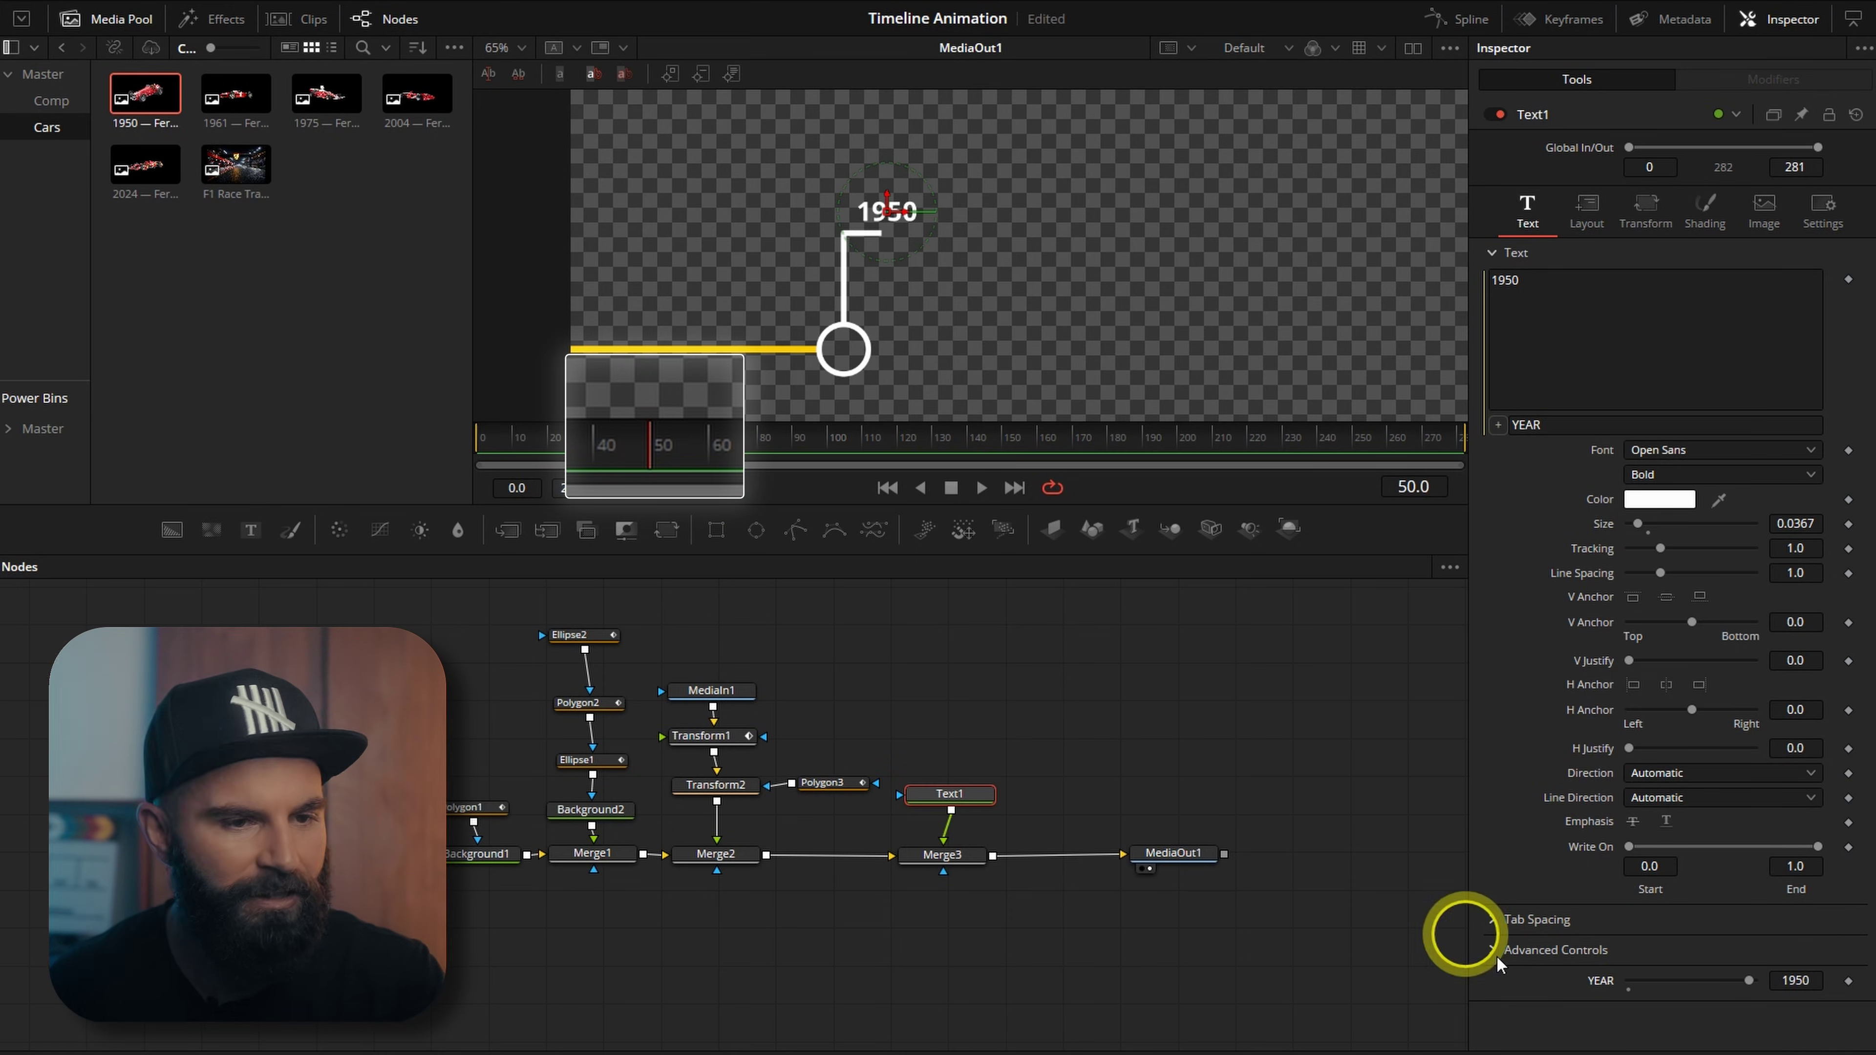
pyautogui.click(1849, 981)
pyautogui.moveTo(640, 460); pyautogui.dragTo(792, 441)
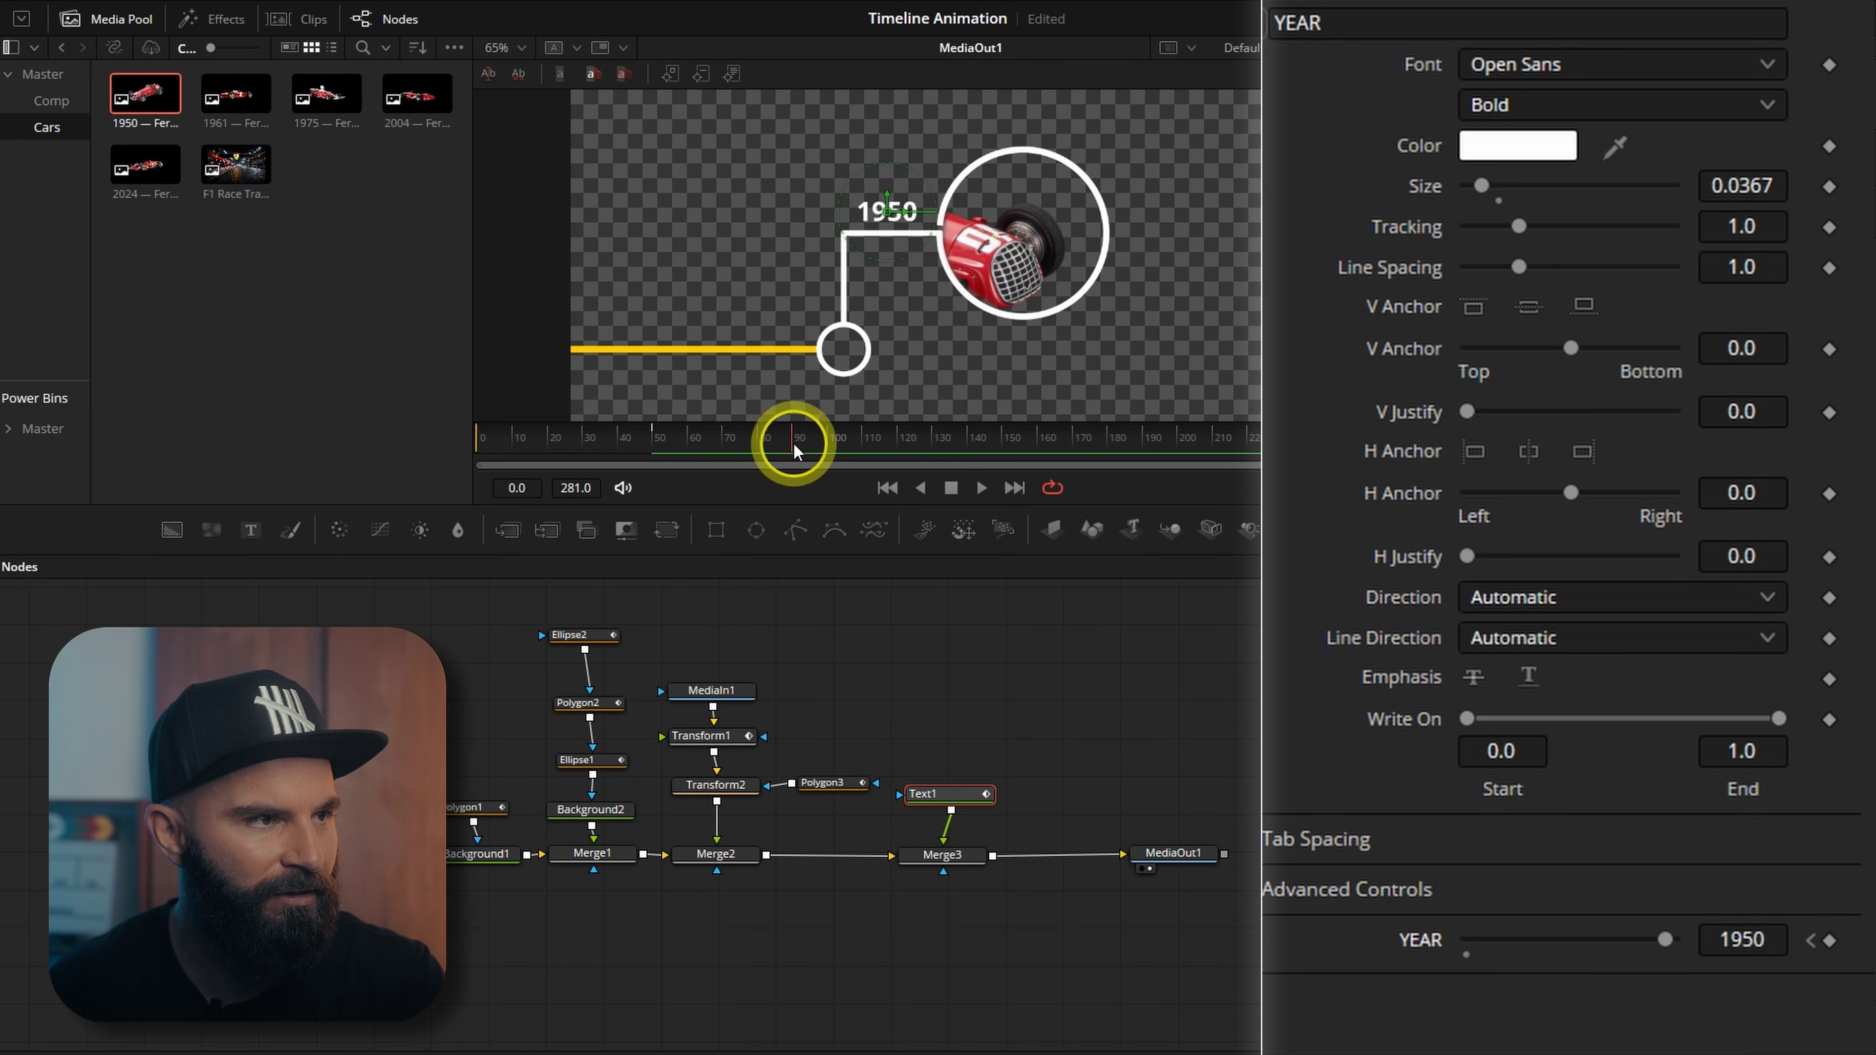
pyautogui.click(1811, 938)
pyautogui.doubleClick(1665, 939)
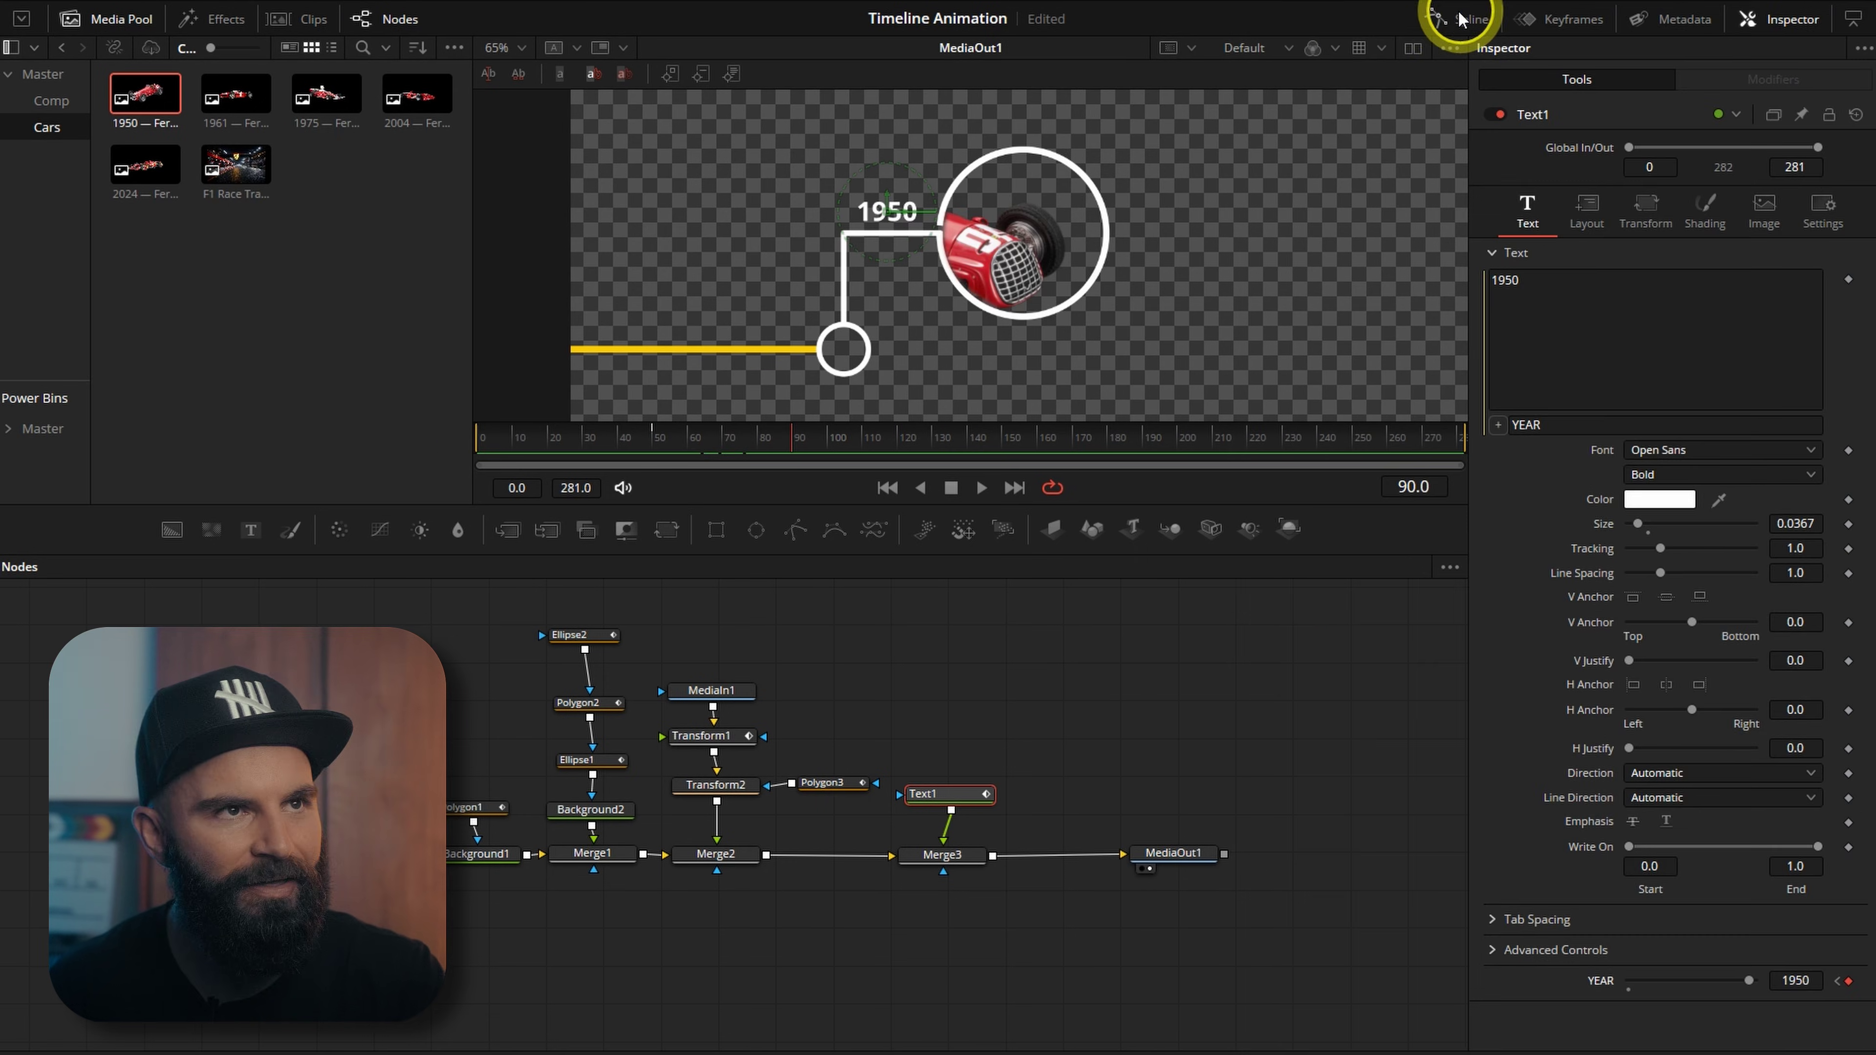
# Step: Smooth Text1's YEAR curve in the Spline editor and lengthen the end keyframe's handle to ease the count out
pyautogui.click(1458, 18)
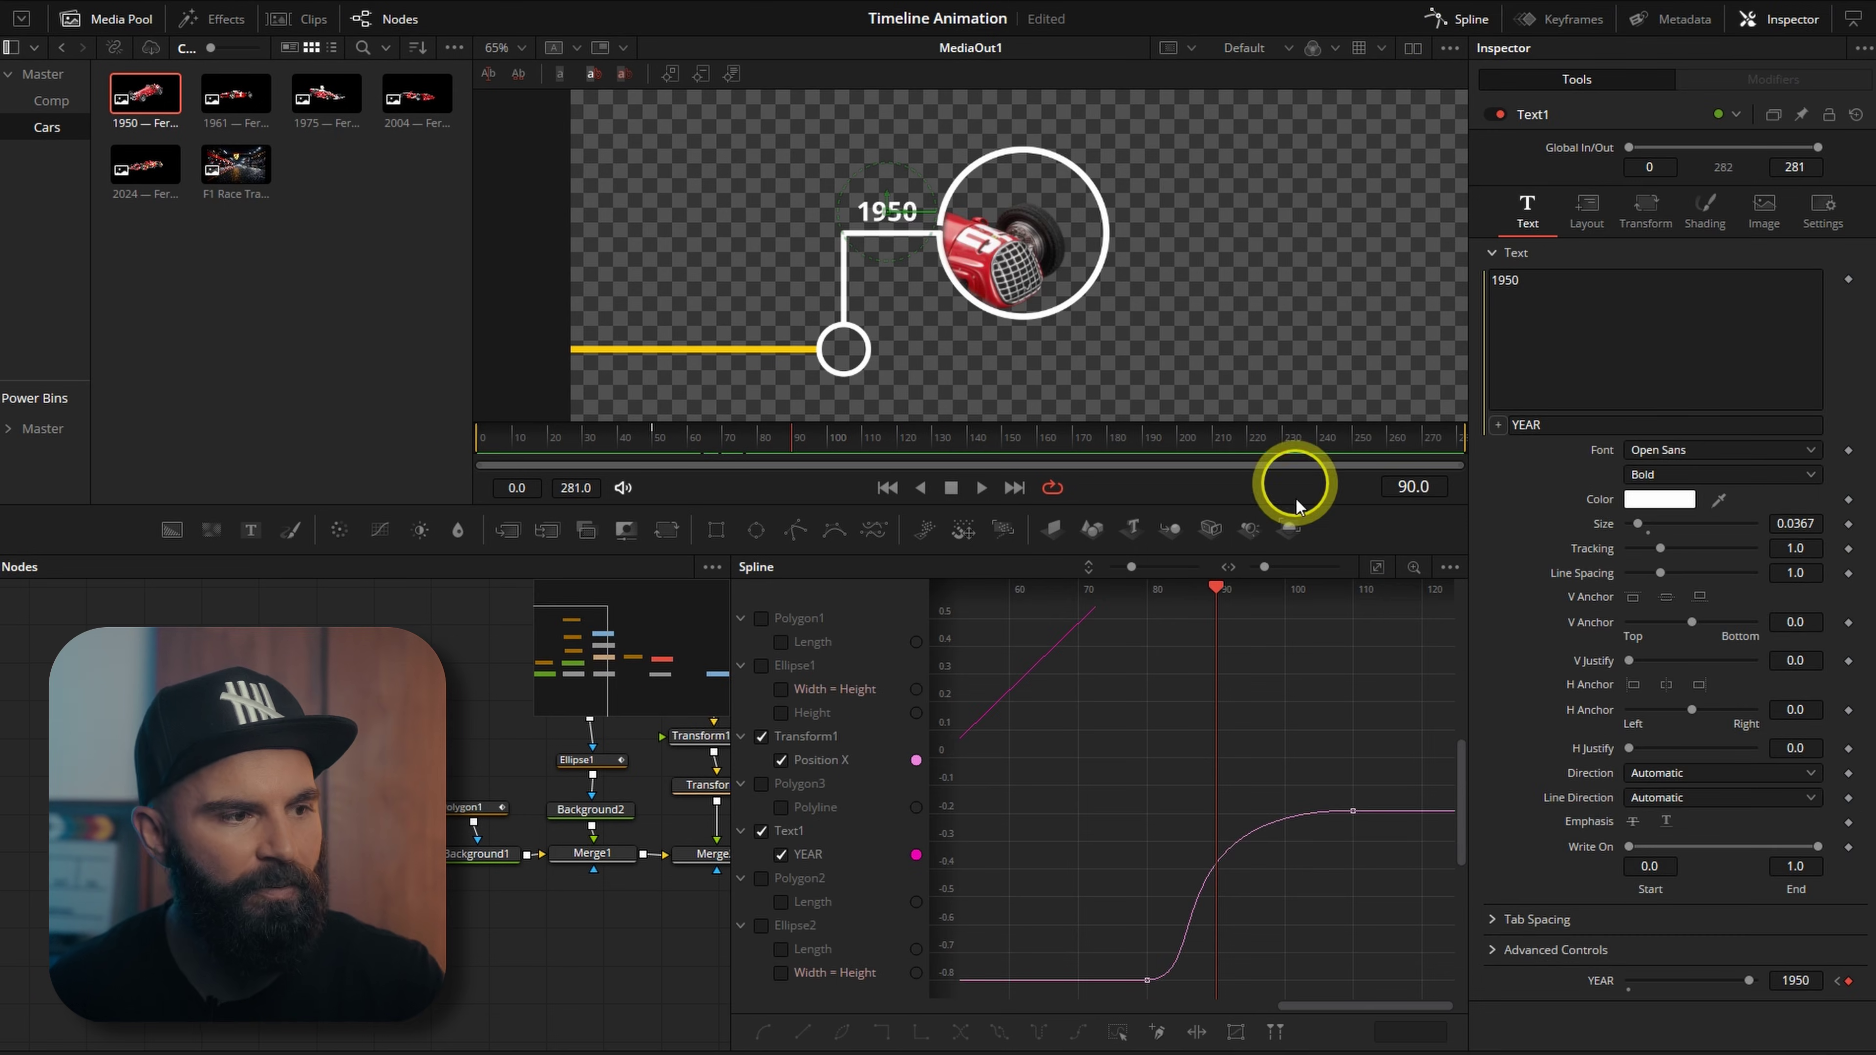
pyautogui.click(1376, 566)
pyautogui.moveTo(1329, 618); pyautogui.dragTo(964, 850)
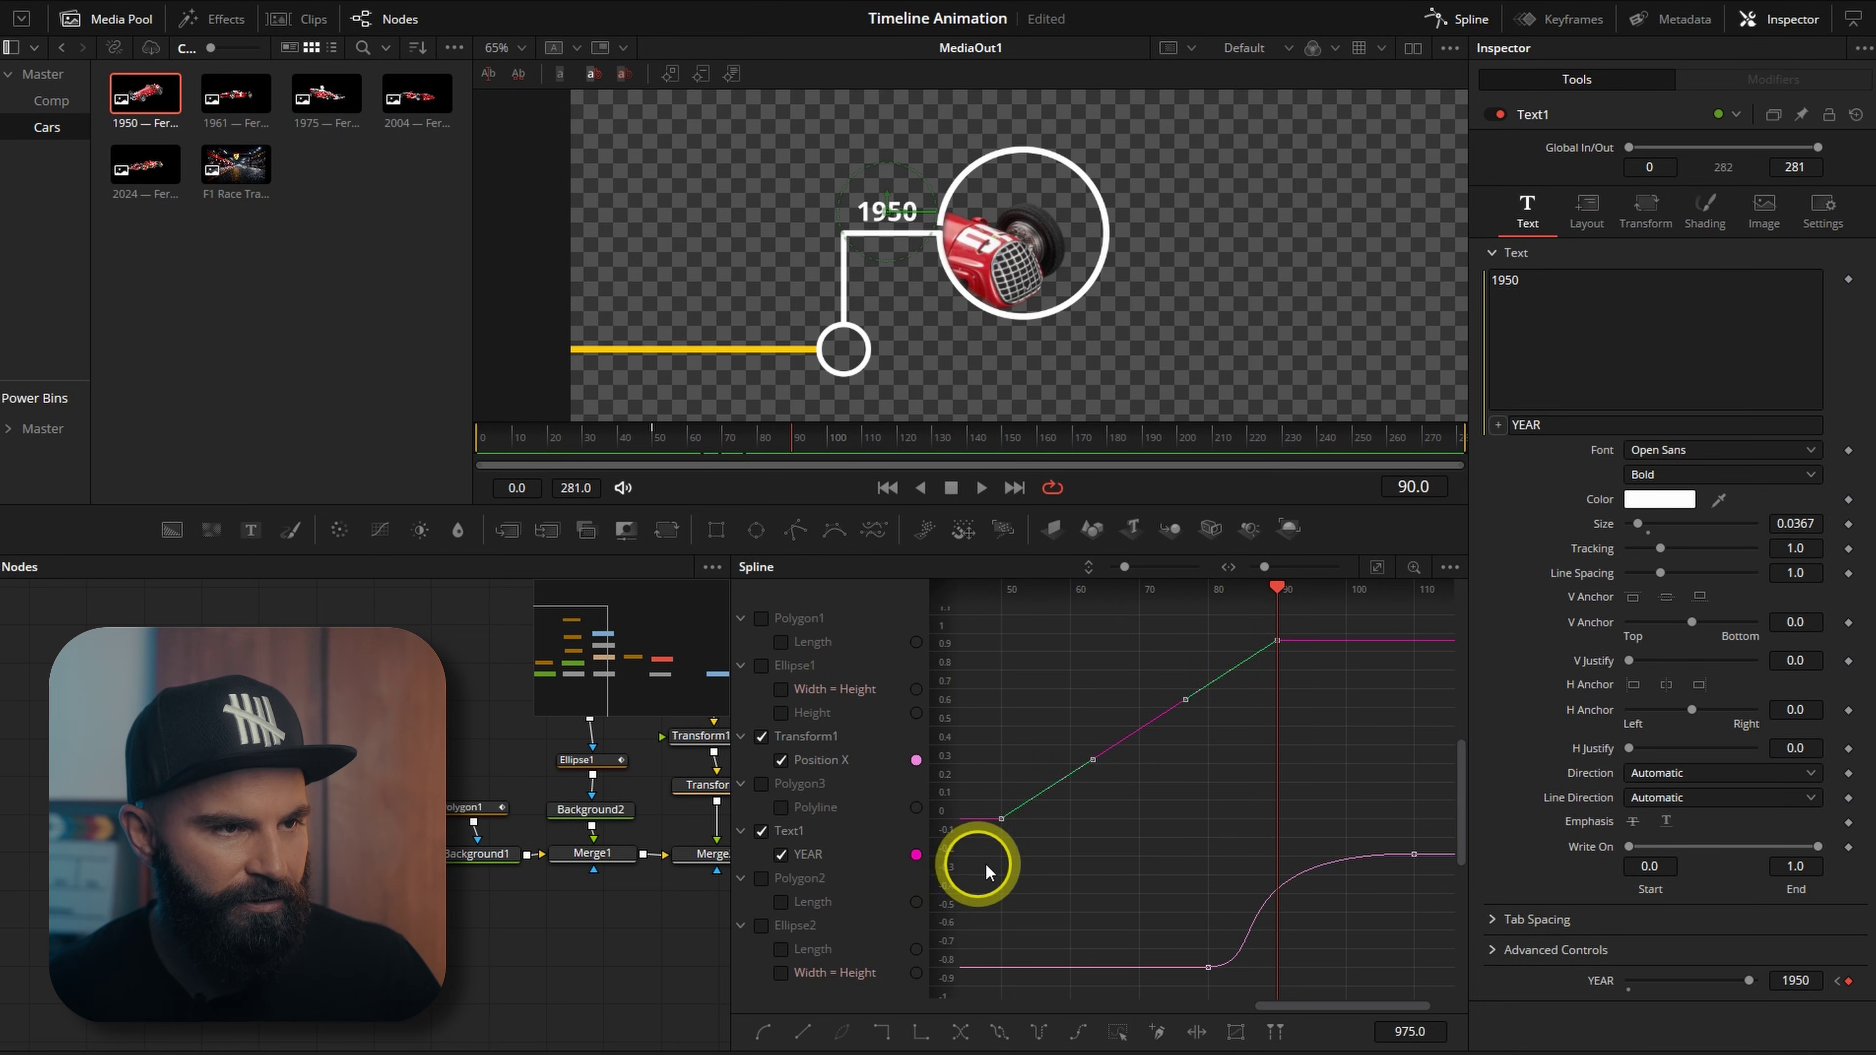
pyautogui.press('s')
pyautogui.moveTo(1185, 640); pyautogui.dragTo(1136, 640)
pyautogui.click(1446, 49)
pyautogui.click(1444, 21)
# Step: Keyframe the year text's shading Opacity from 0.0 at frame 48 to 1.0 a few frames after it
pyautogui.moveTo(708, 444); pyautogui.dragTo(665, 440)
pyautogui.click(608, 442)
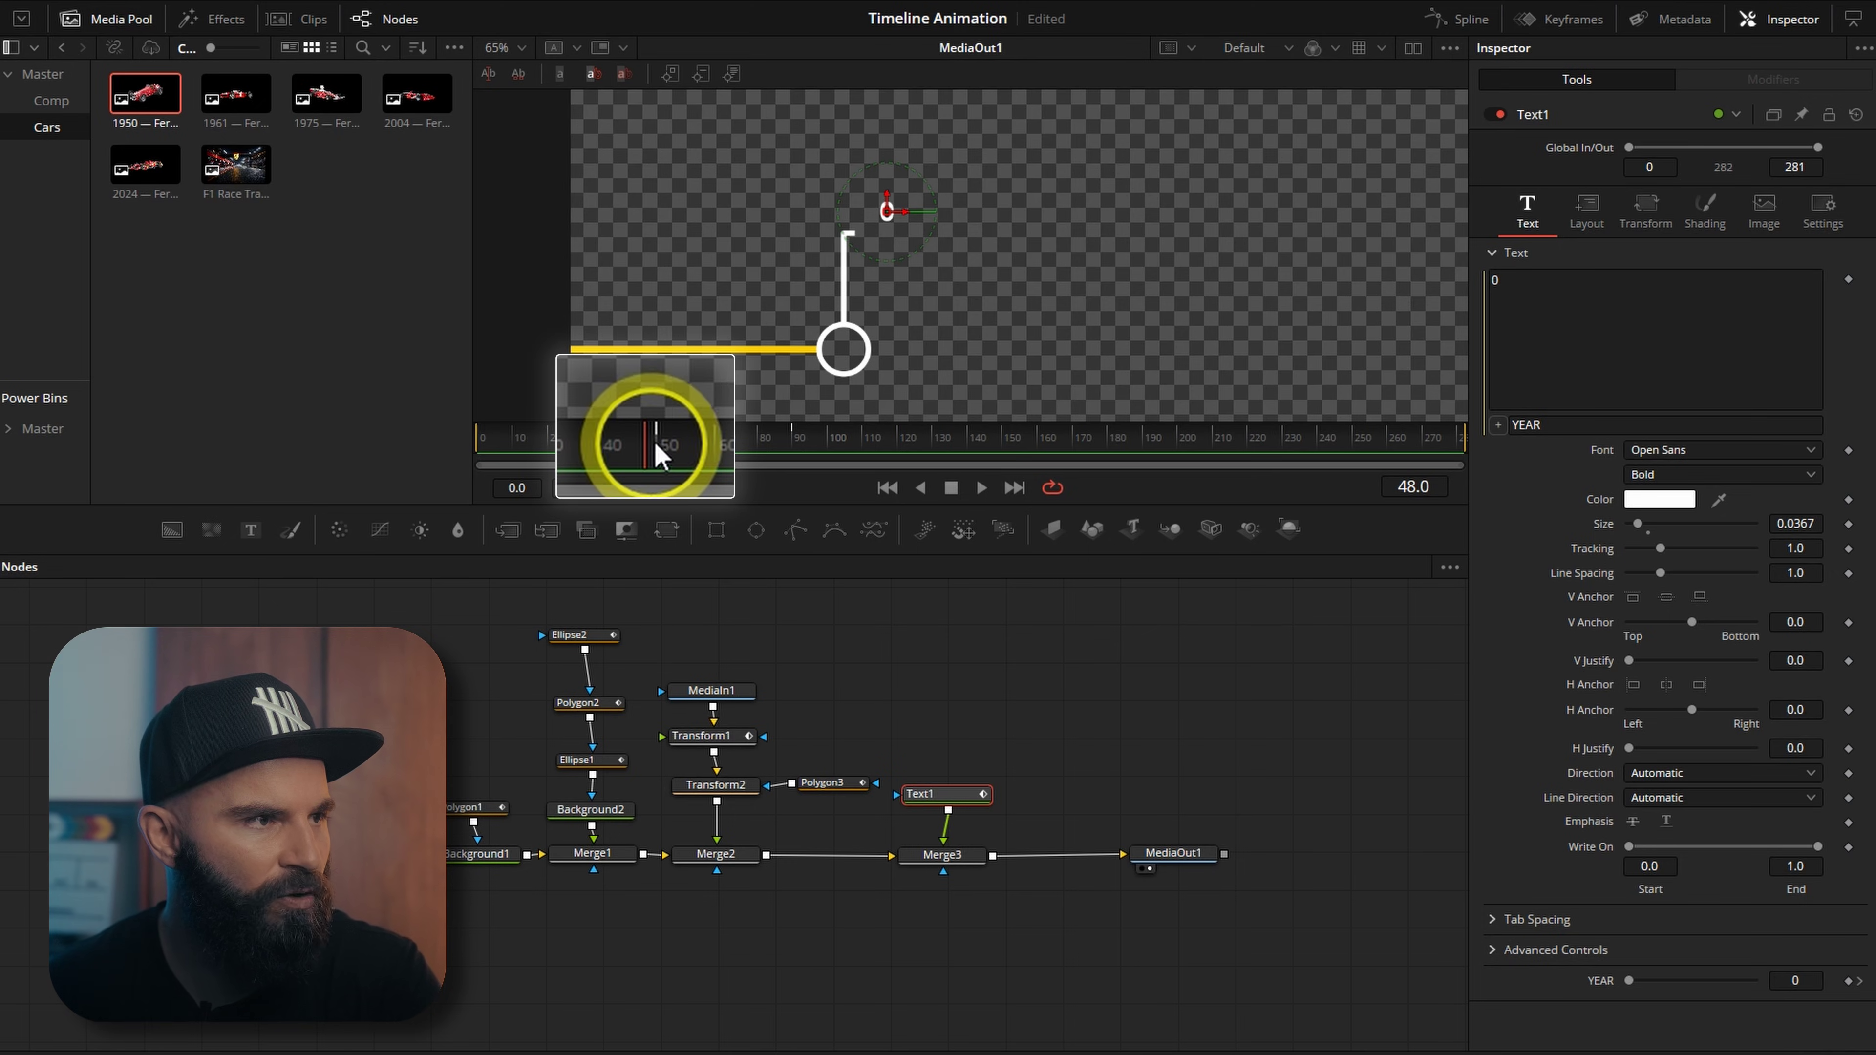
pyautogui.click(1705, 211)
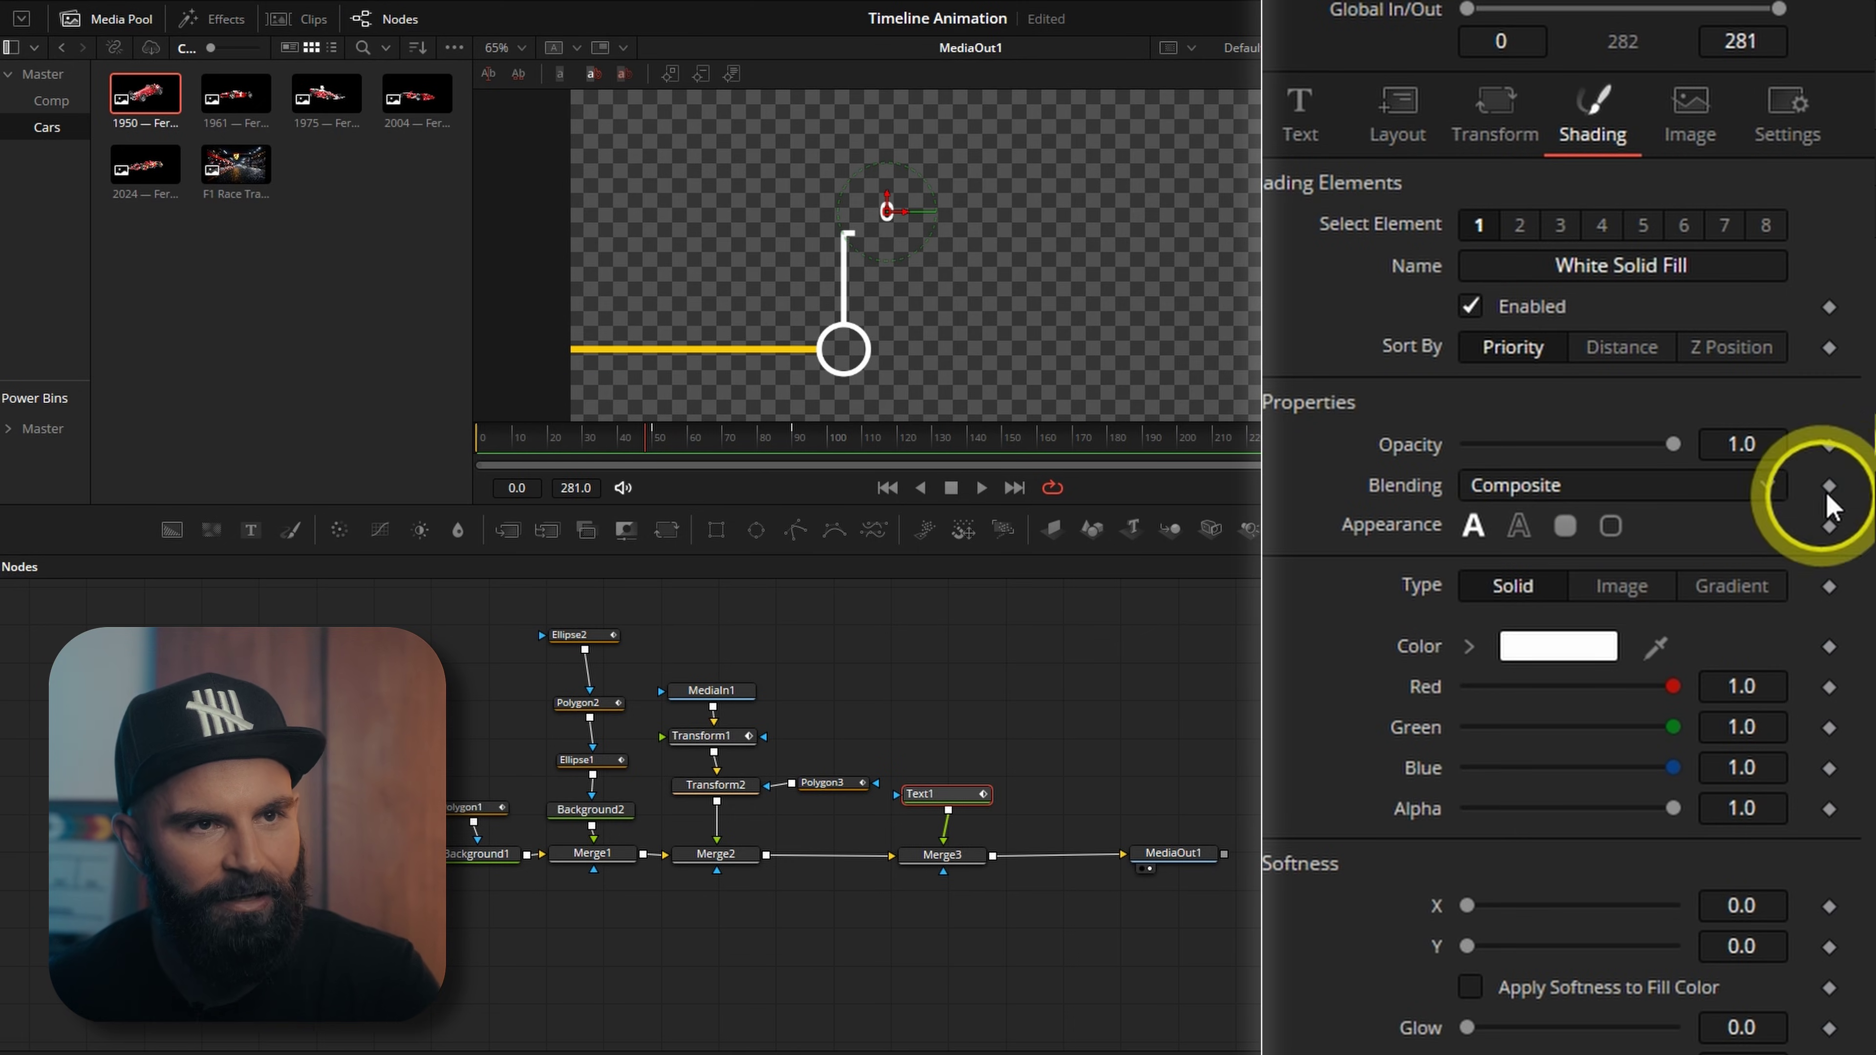
pyautogui.click(1829, 445)
pyautogui.moveTo(656, 441); pyautogui.dragTo(663, 438)
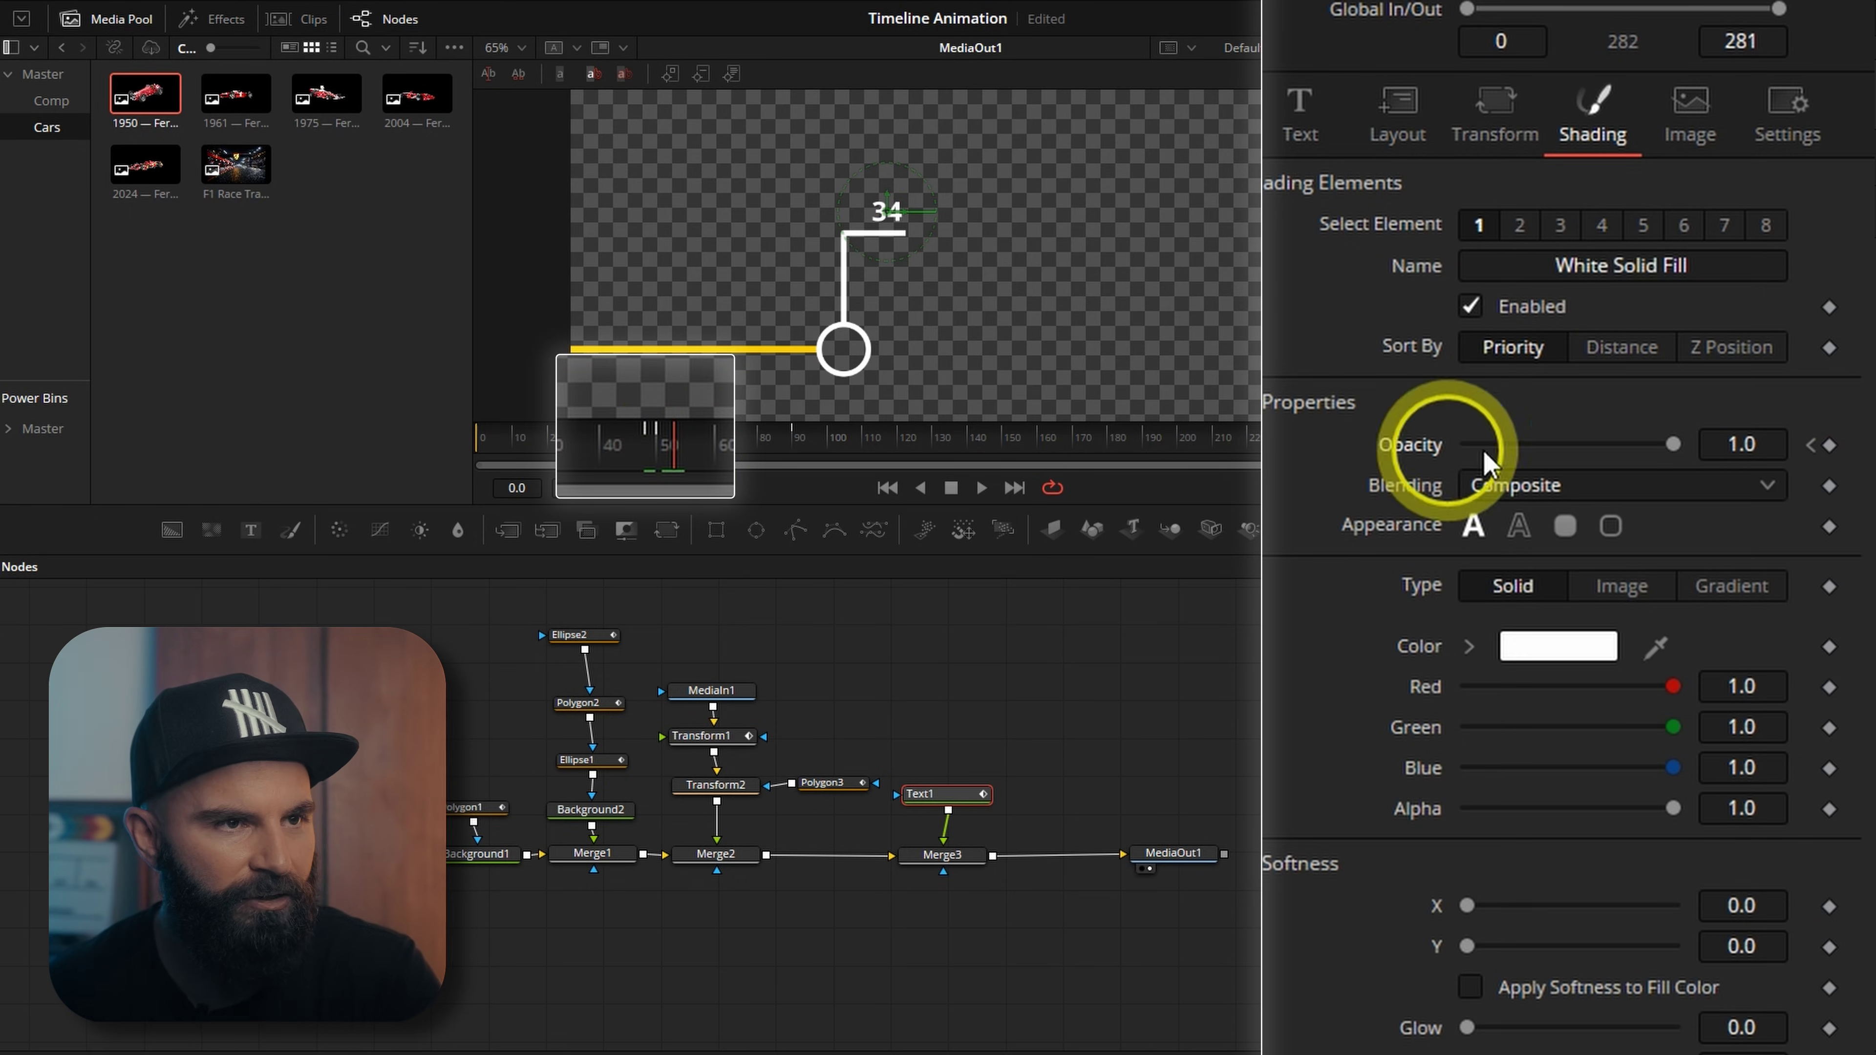
pyautogui.click(1830, 445)
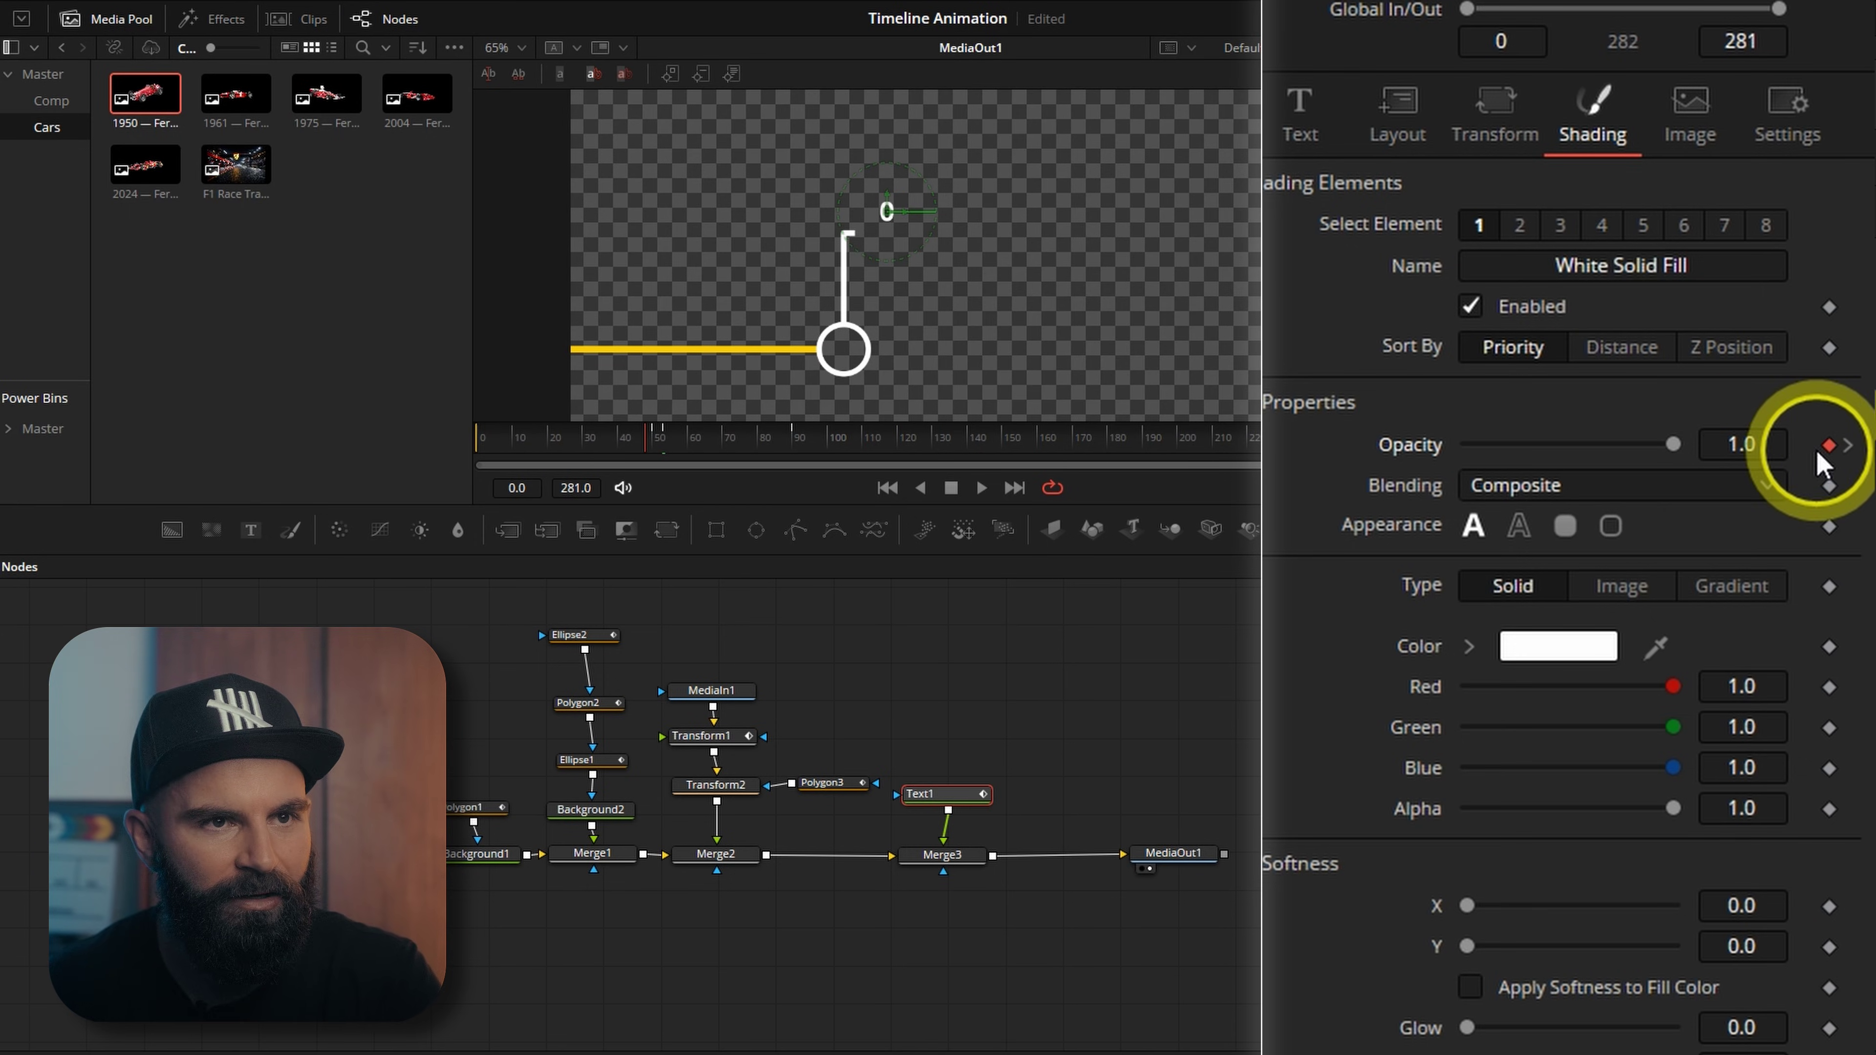
pyautogui.moveTo(1673, 444); pyautogui.dragTo(1395, 453)
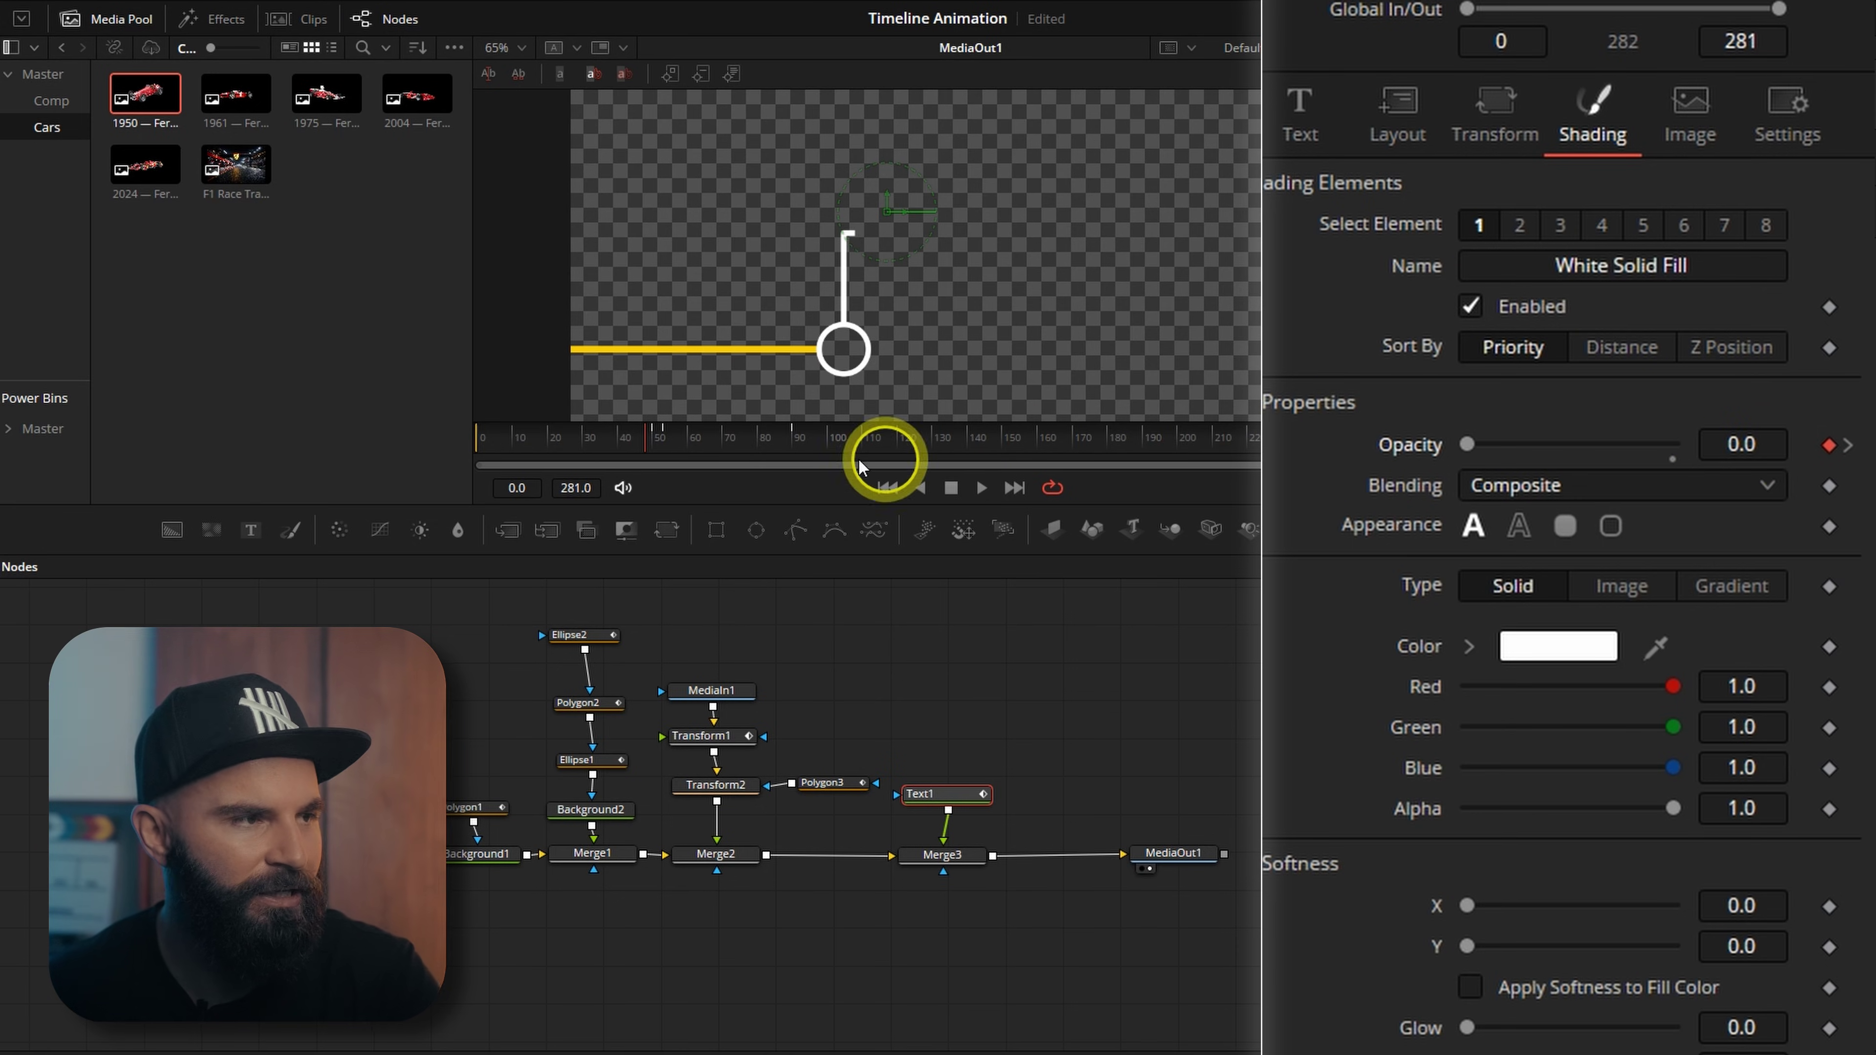
# Step: Play back the first car's animation to check the year's fade-in and count-up
pyautogui.moveTo(705, 439); pyautogui.dragTo(661, 443)
pyautogui.press('space')
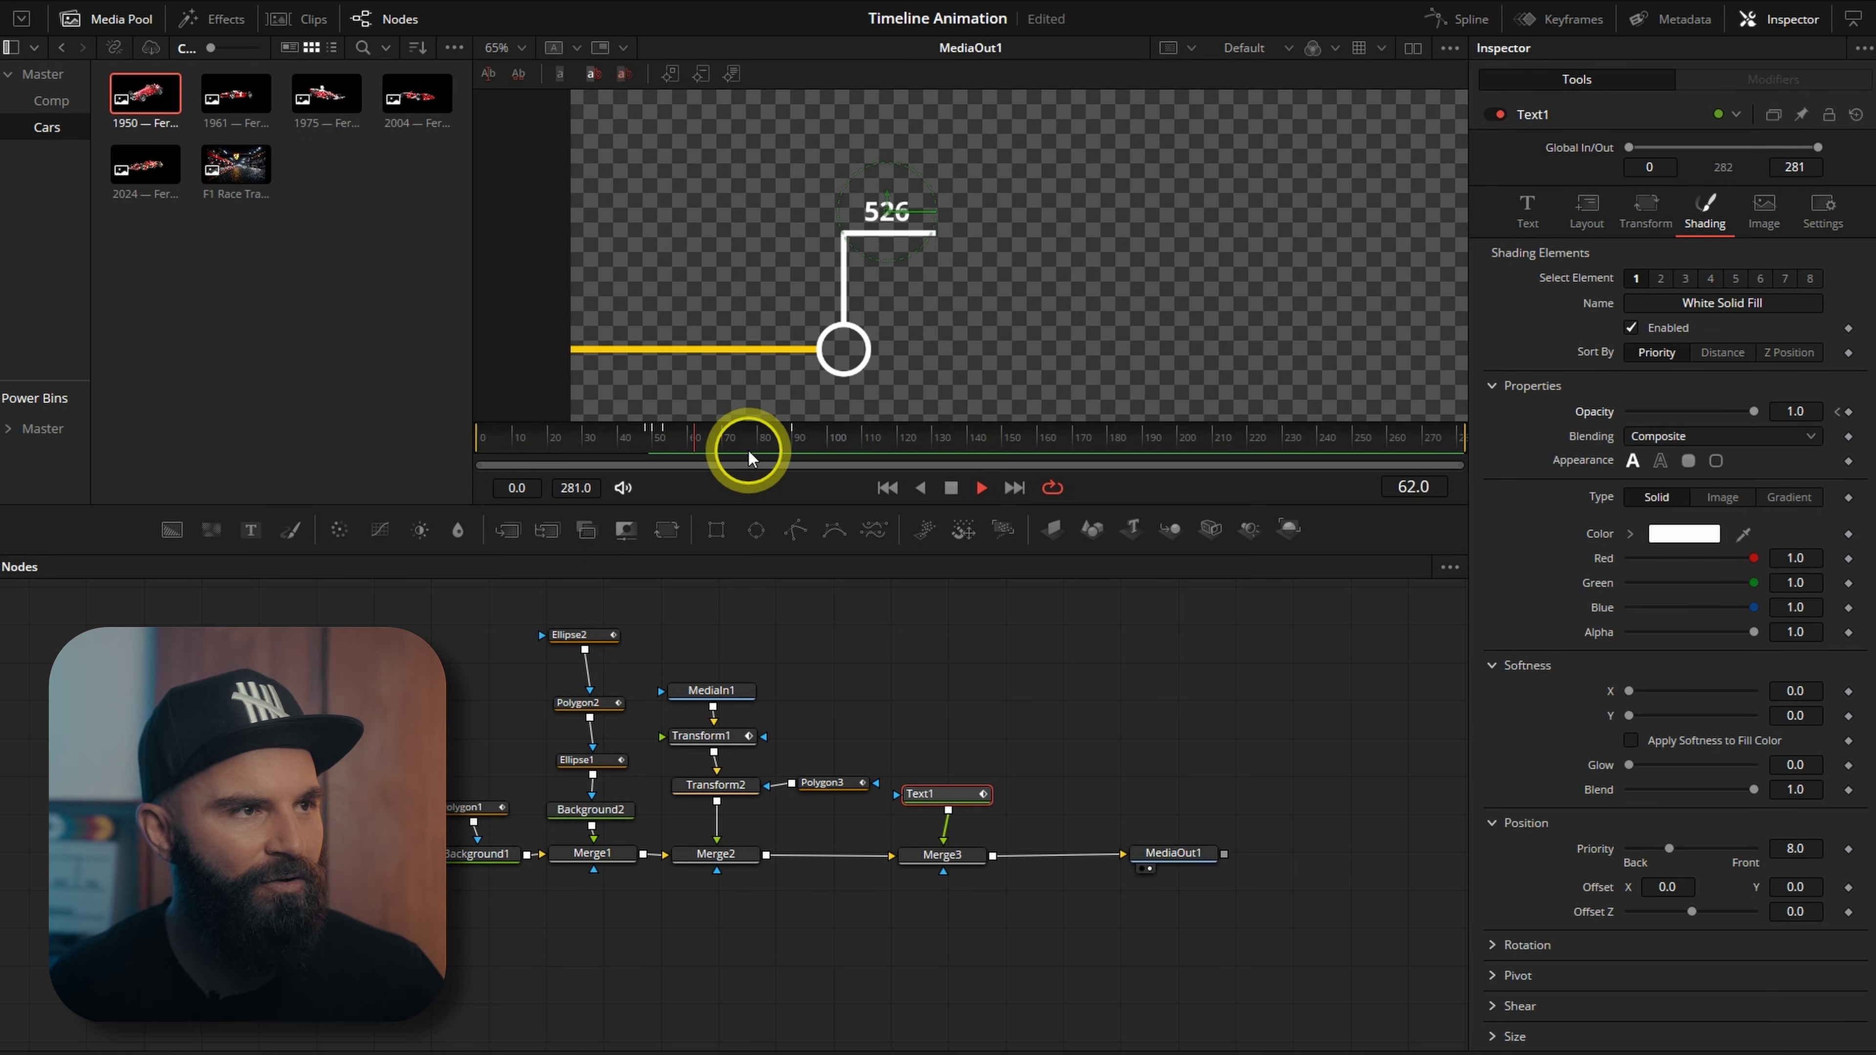
pyautogui.press('space')
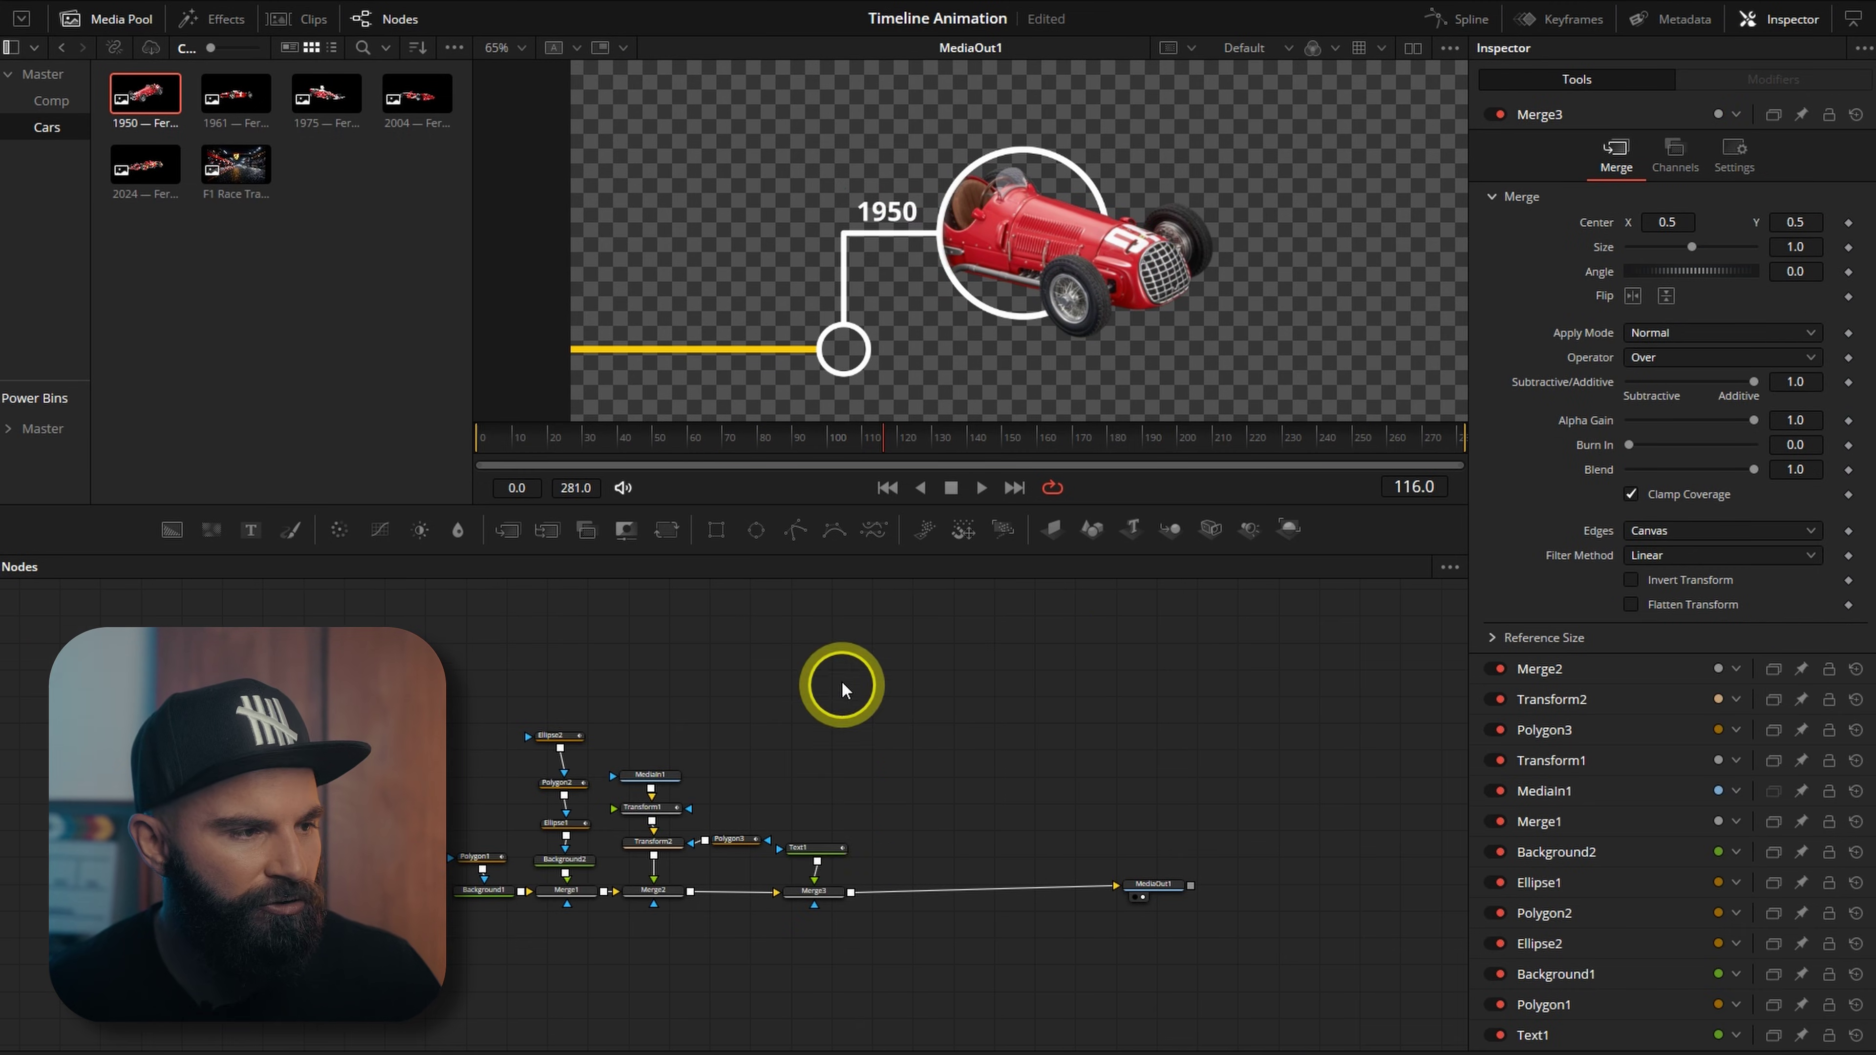
# Step: Duplicate the first car's entire node group, merge the copy over the original, and set the new merge's Center X to 0.9
pyautogui.moveTo(842, 686); pyautogui.dragTo(447, 957)
pyautogui.hotkey('ctrl', 'c')
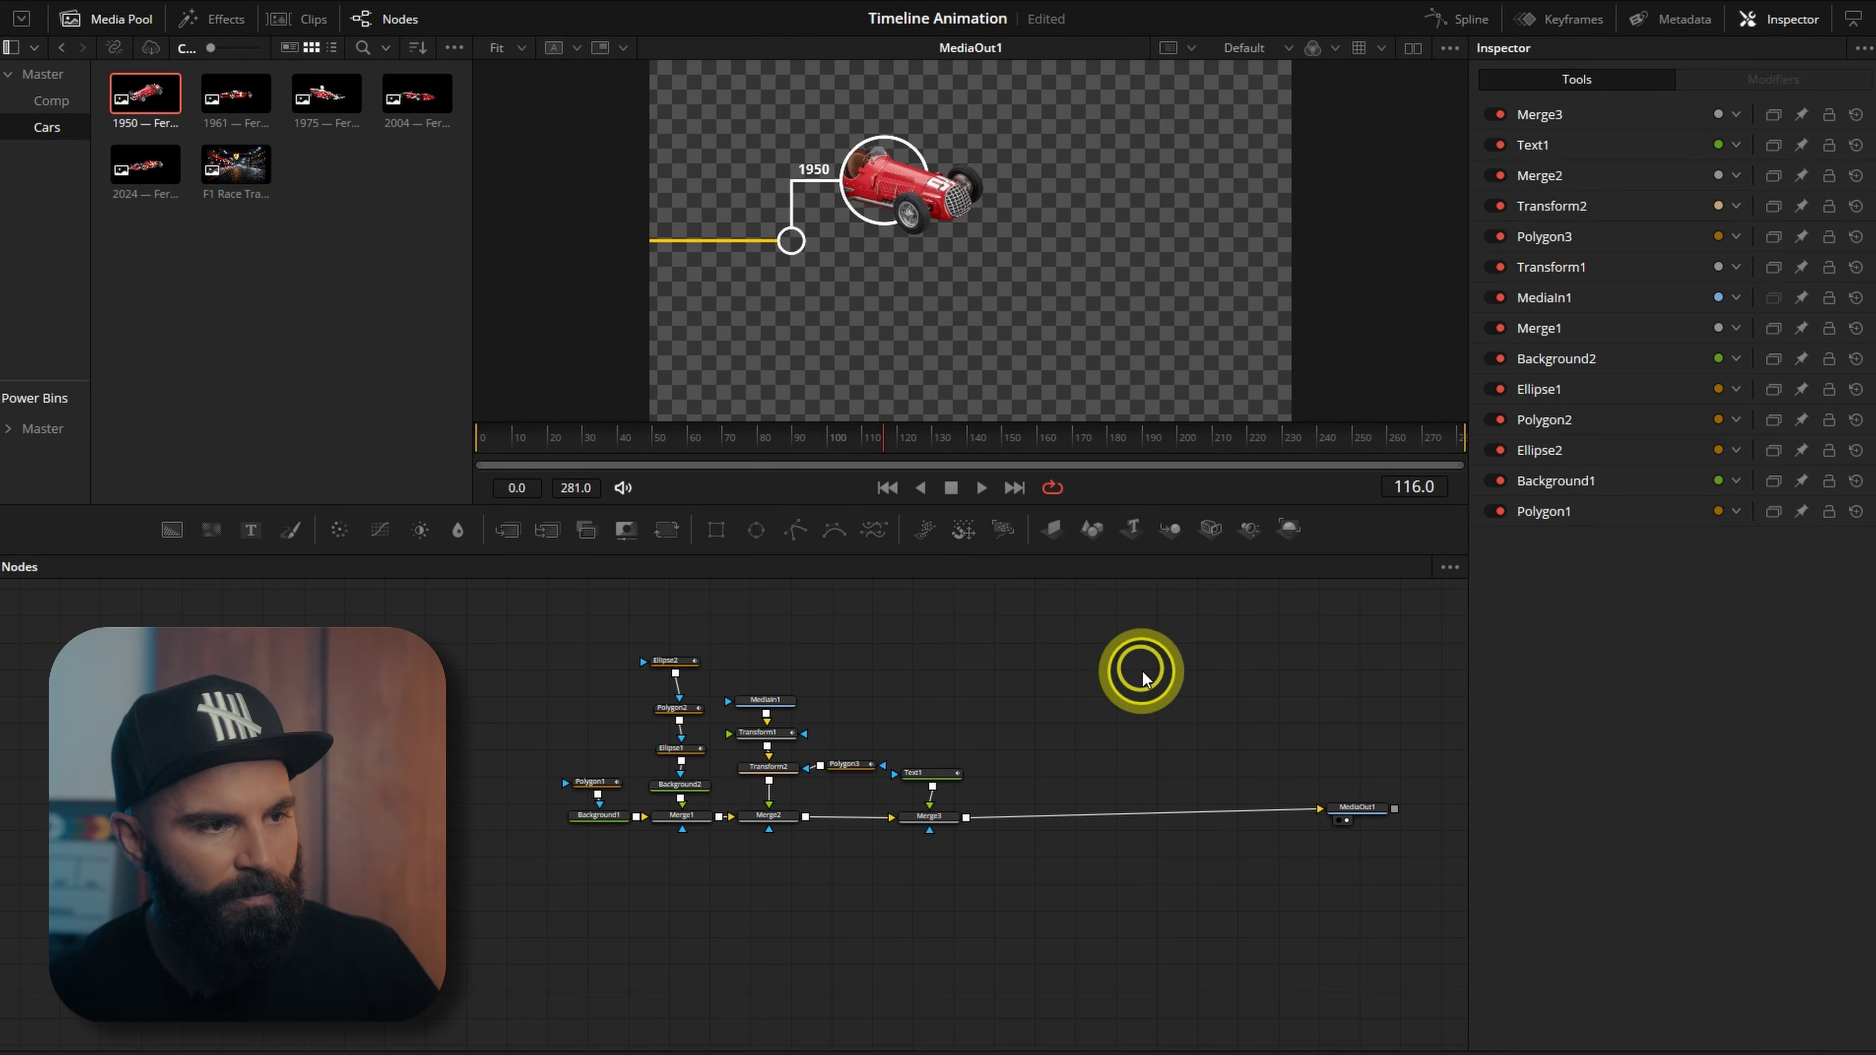
pyautogui.hotkey('ctrl', 'v')
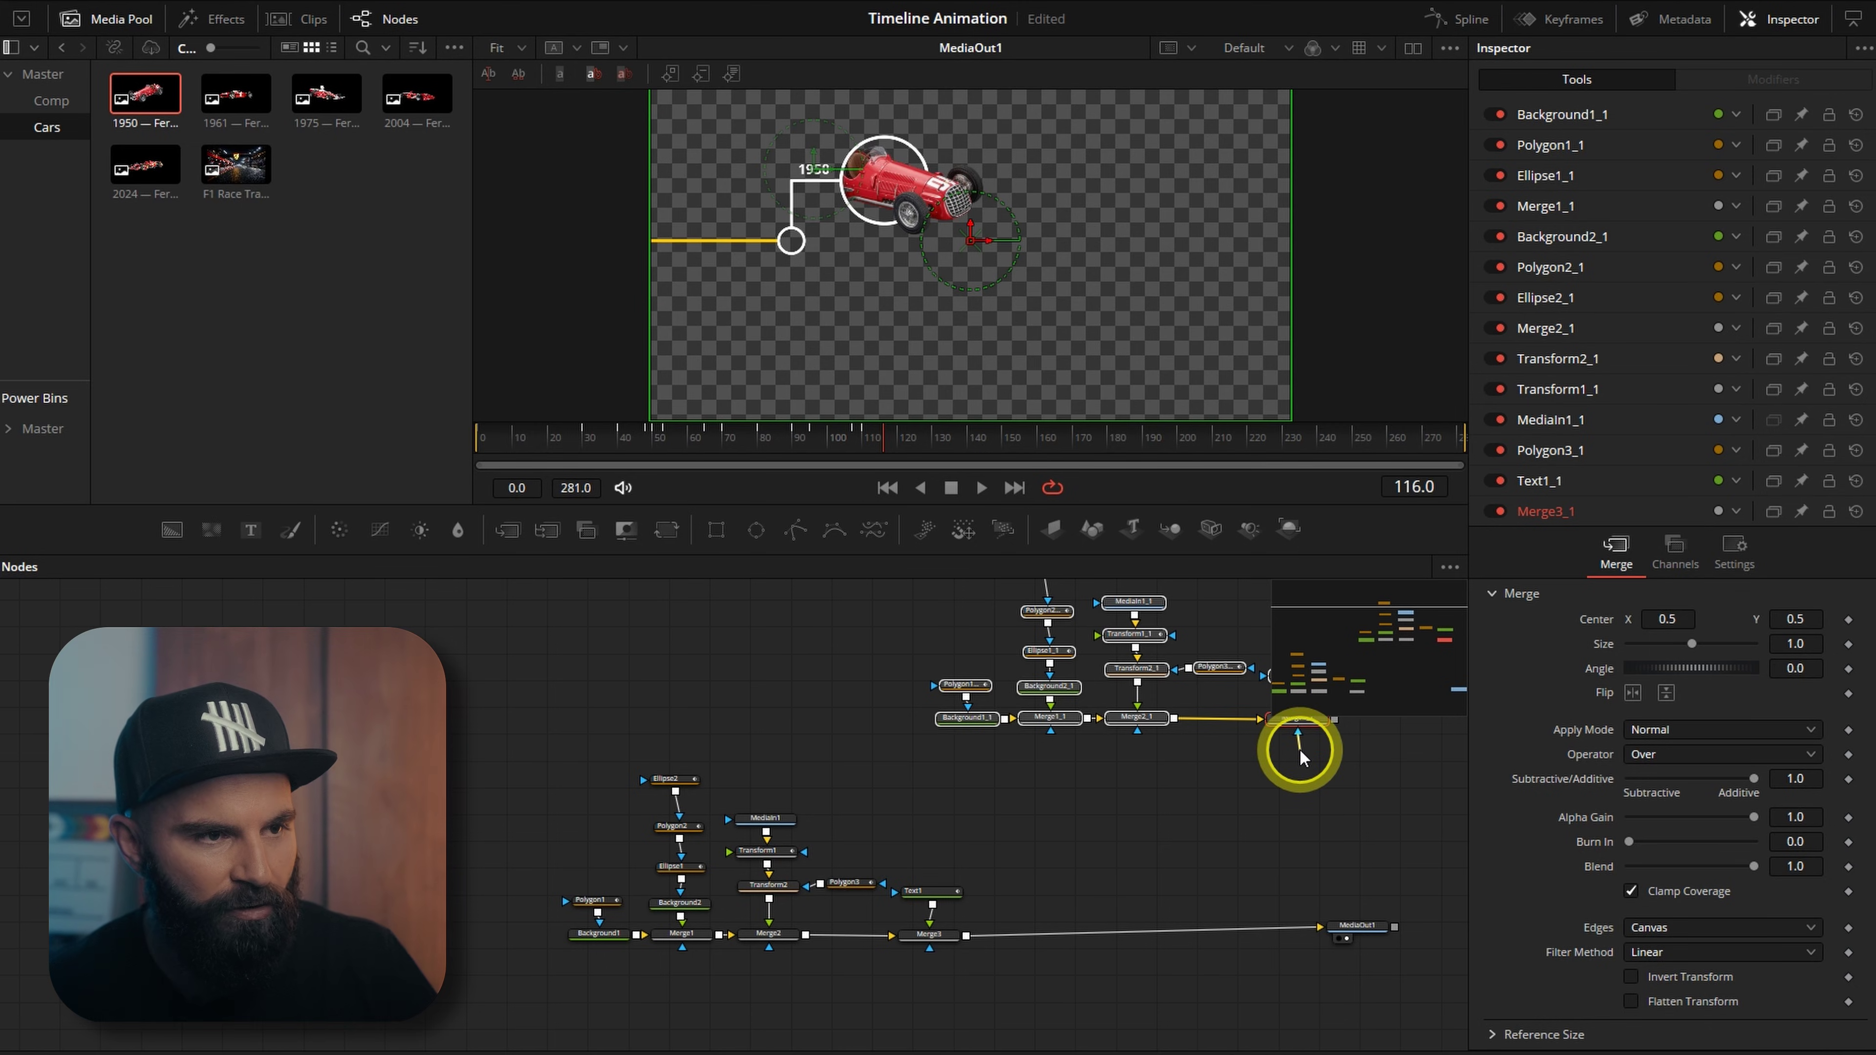
pyautogui.moveTo(1335, 719); pyautogui.dragTo(964, 935)
pyautogui.scroll(2, 1212, 915)
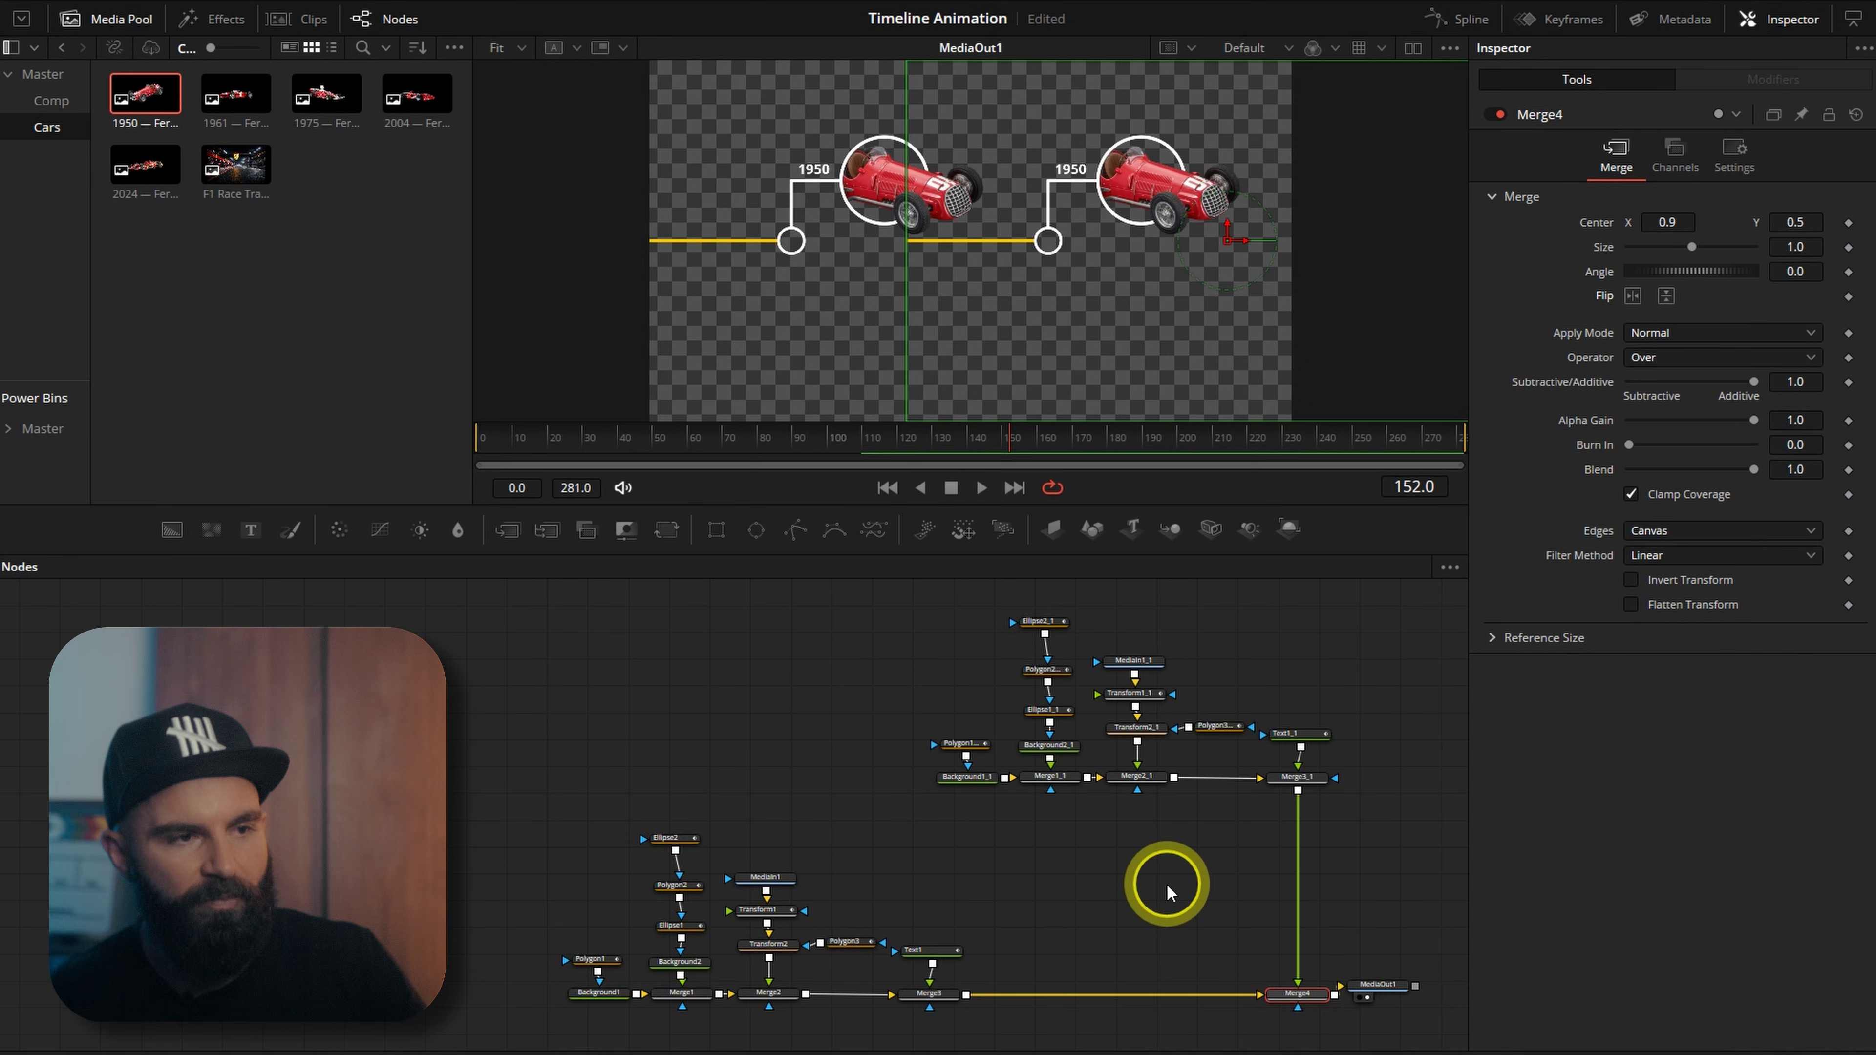
pyautogui.moveTo(1167, 883); pyautogui.dragTo(1212, 830)
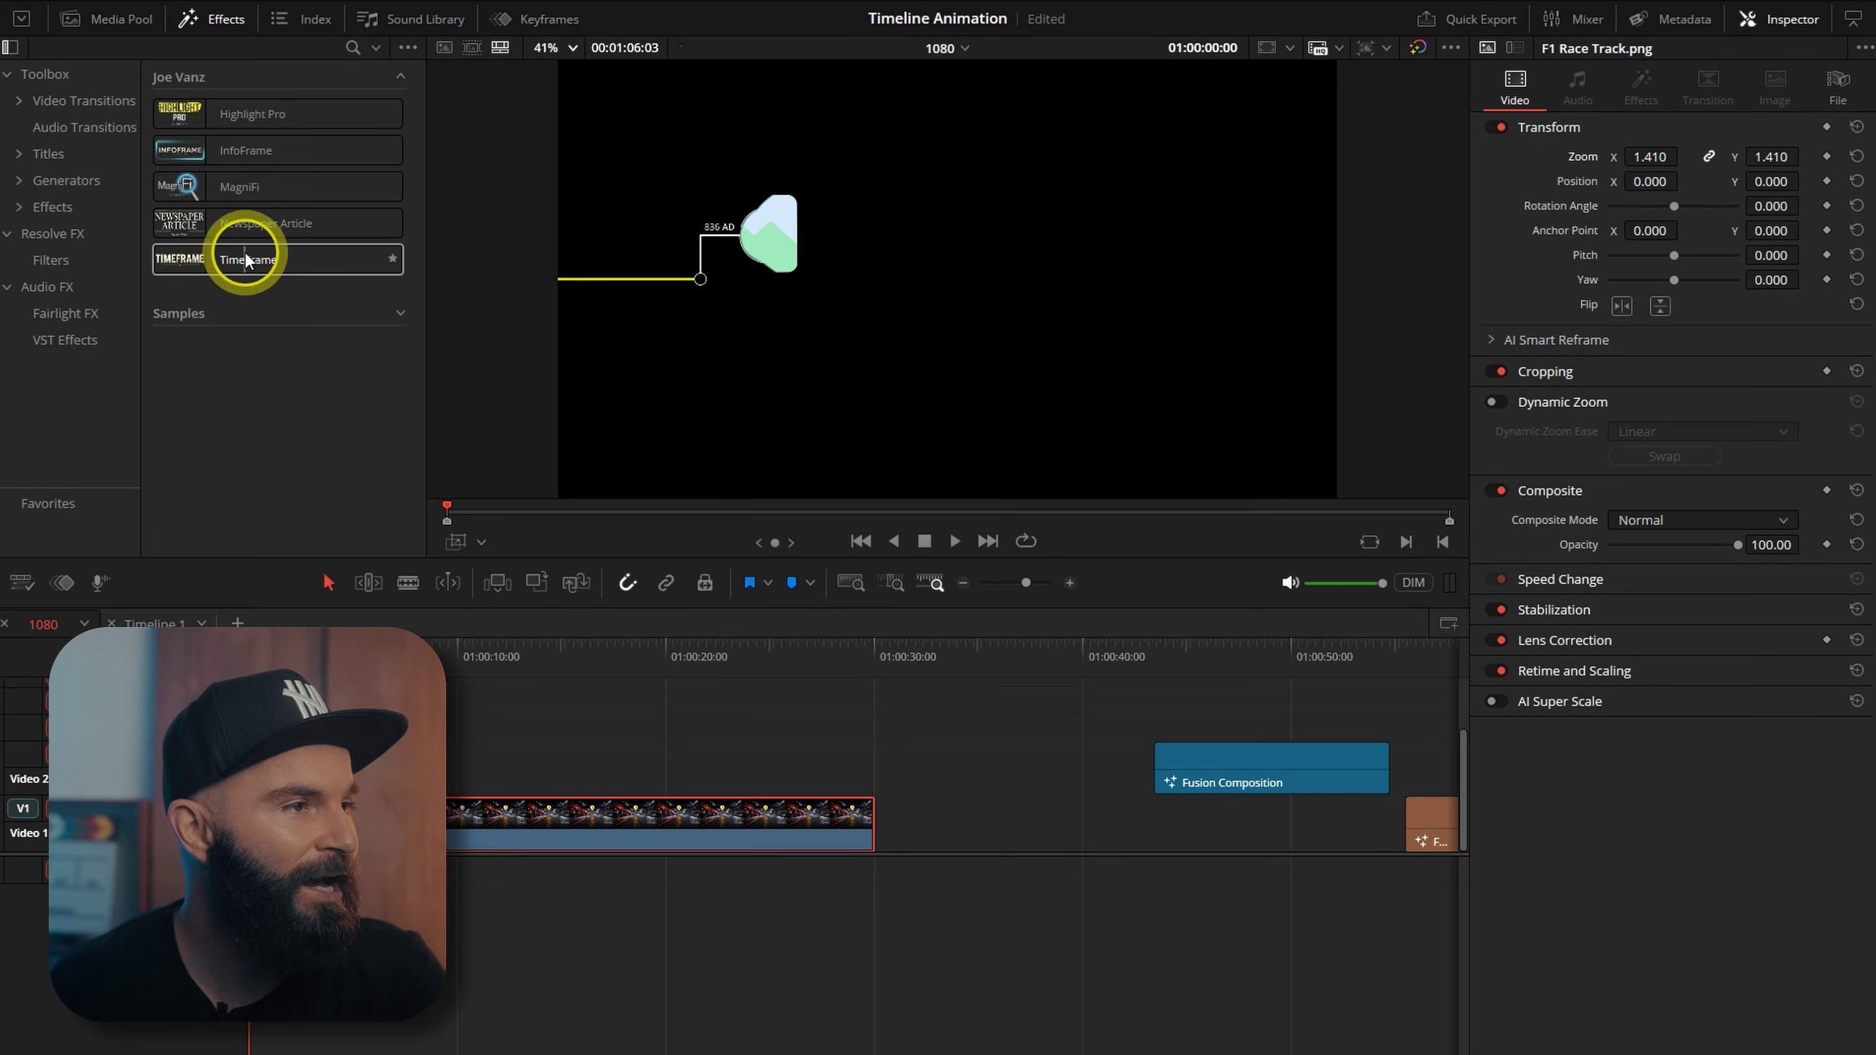
# Step: Add the TimeFrame effect above the F1 Race Track clip on the Edit page and extend it to that clip's end
pyautogui.moveTo(242, 260); pyautogui.dragTo(360, 527)
pyautogui.moveTo(310, 769); pyautogui.dragTo(873, 775)
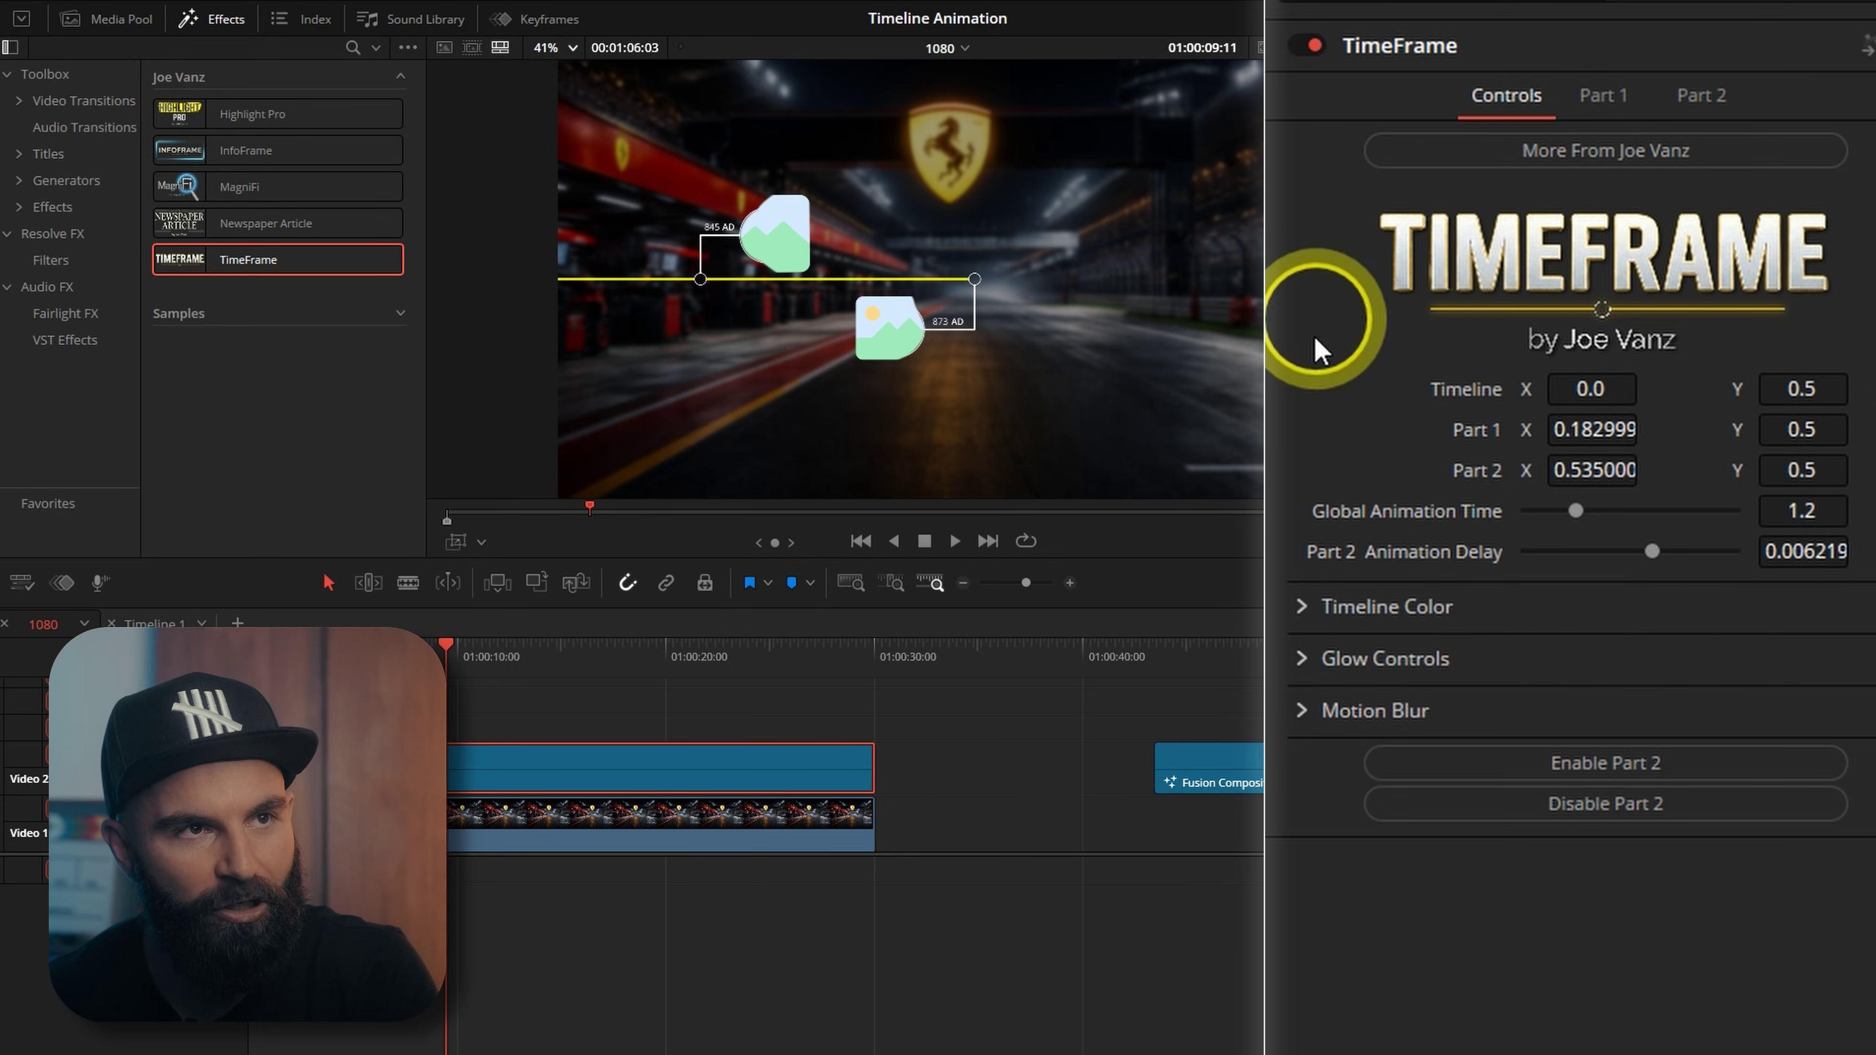
# Step: Try out different positions for TimeFrame's Part 1 and Part 2
pyautogui.moveTo(1629, 427)
pyautogui.mouseDown()
pyautogui.moveTo(1696, 411)
pyautogui.moveTo(1568, 413)
pyautogui.moveTo(1710, 466)
pyautogui.moveTo(1850, 463)
pyautogui.moveTo(1490, 456)
pyautogui.moveTo(1621, 407)
pyautogui.mouseUp()
pyautogui.moveTo(1803, 431); pyautogui.dragTo(1875, 399)
pyautogui.moveTo(1758, 454); pyautogui.dragTo(1645, 427)
# Step: Change TimeFrame's timeline color to a deeper orange-yellow, and switch Part 2 off and back on
pyautogui.click(1349, 613)
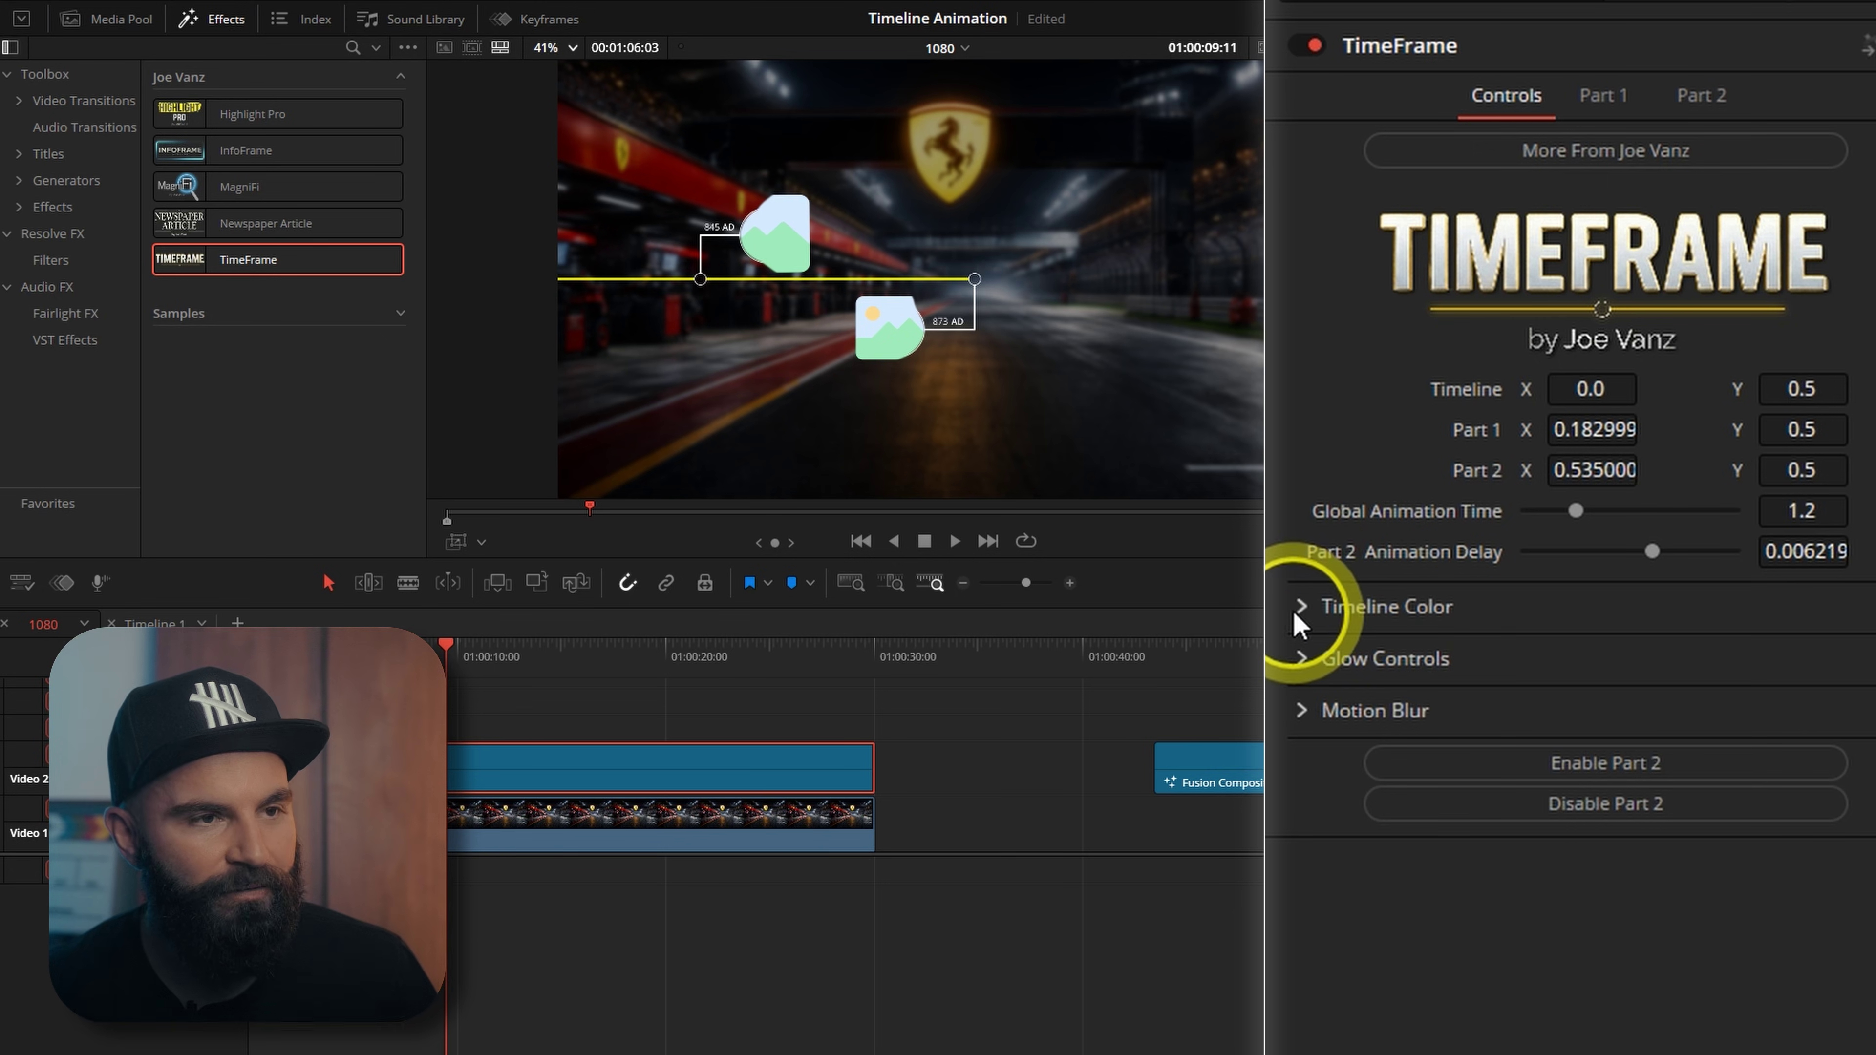
pyautogui.click(1596, 776)
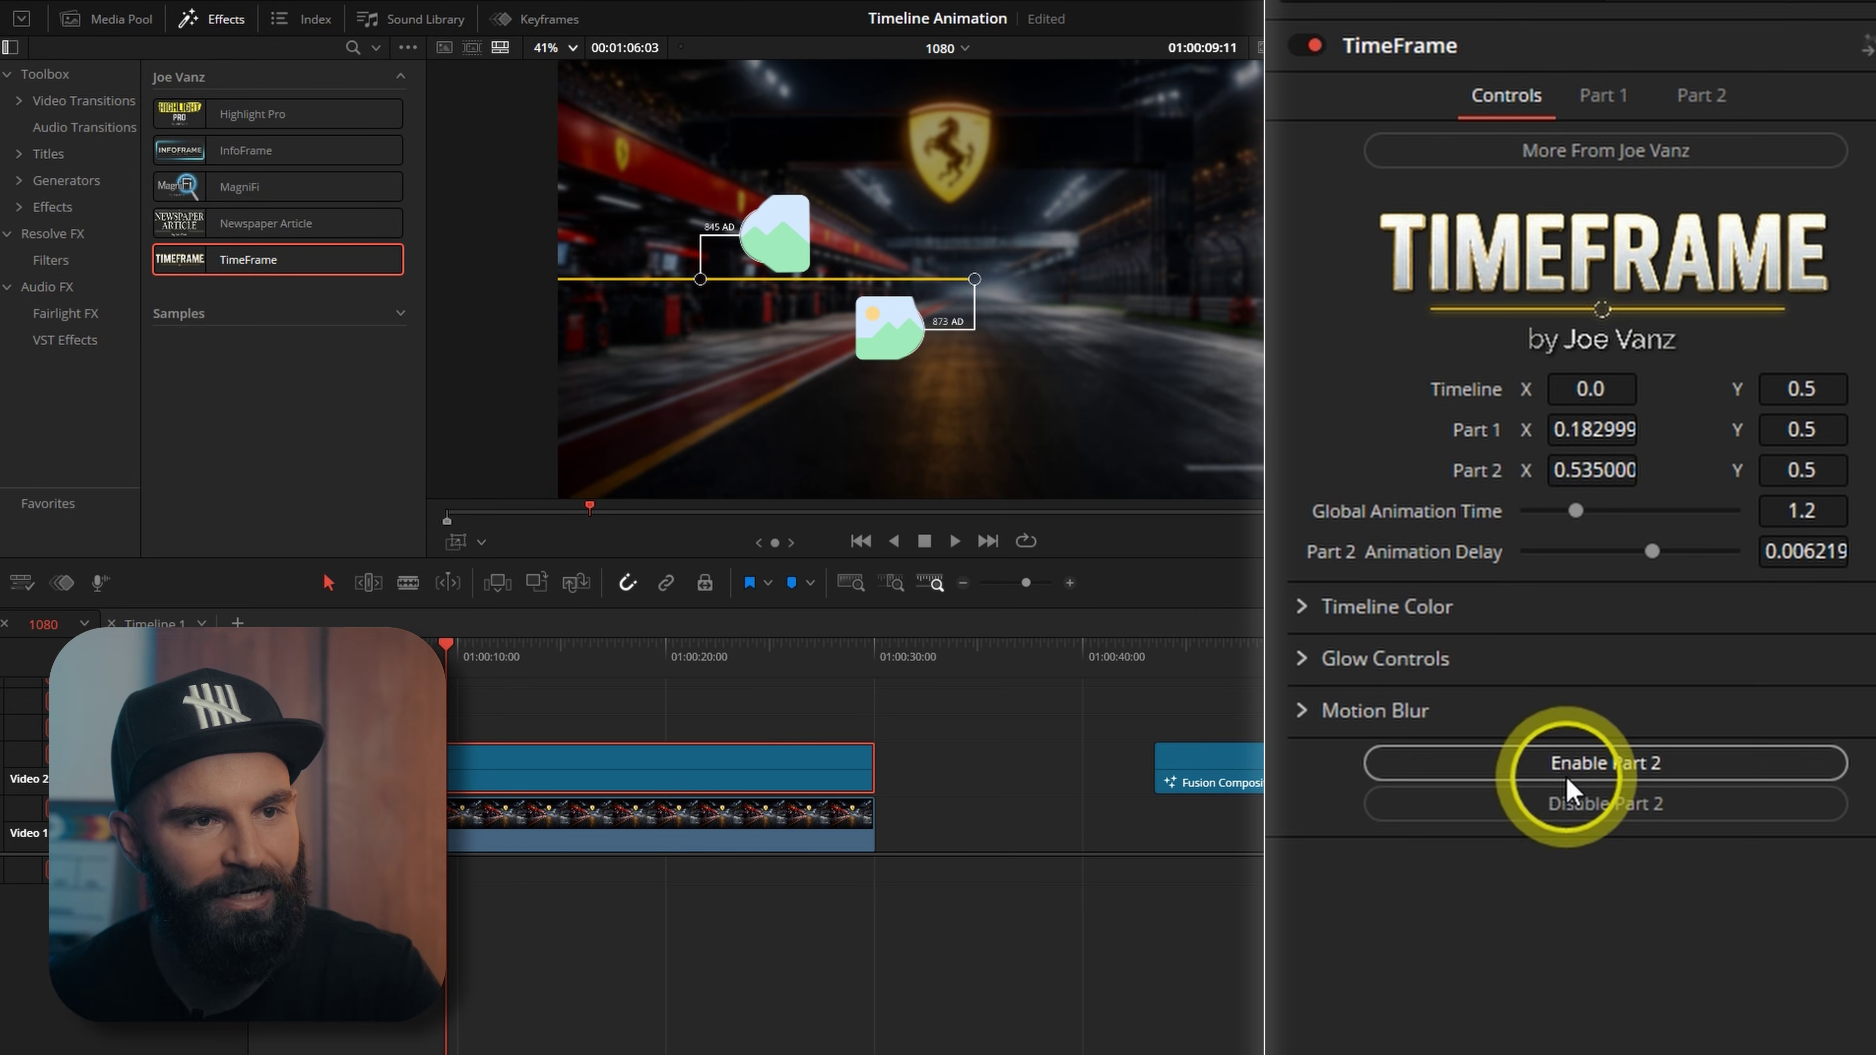
pyautogui.click(1588, 802)
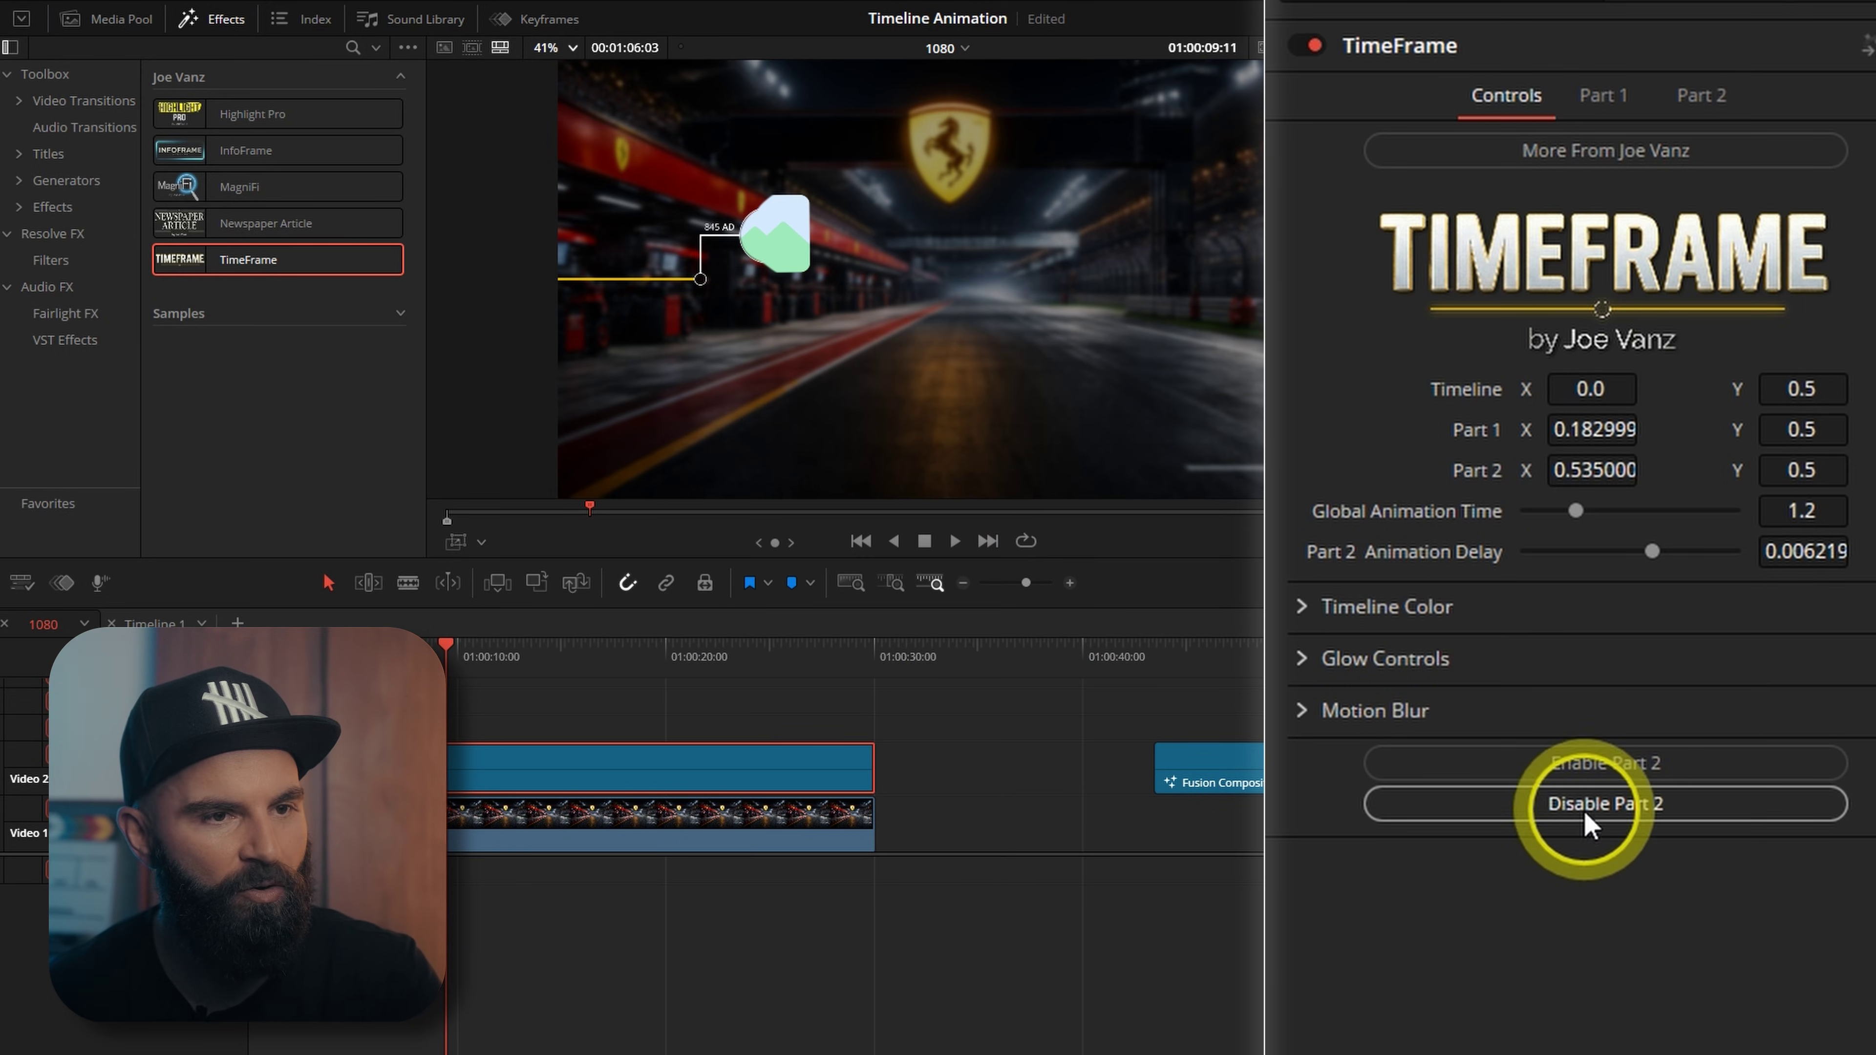
pyautogui.click(1607, 816)
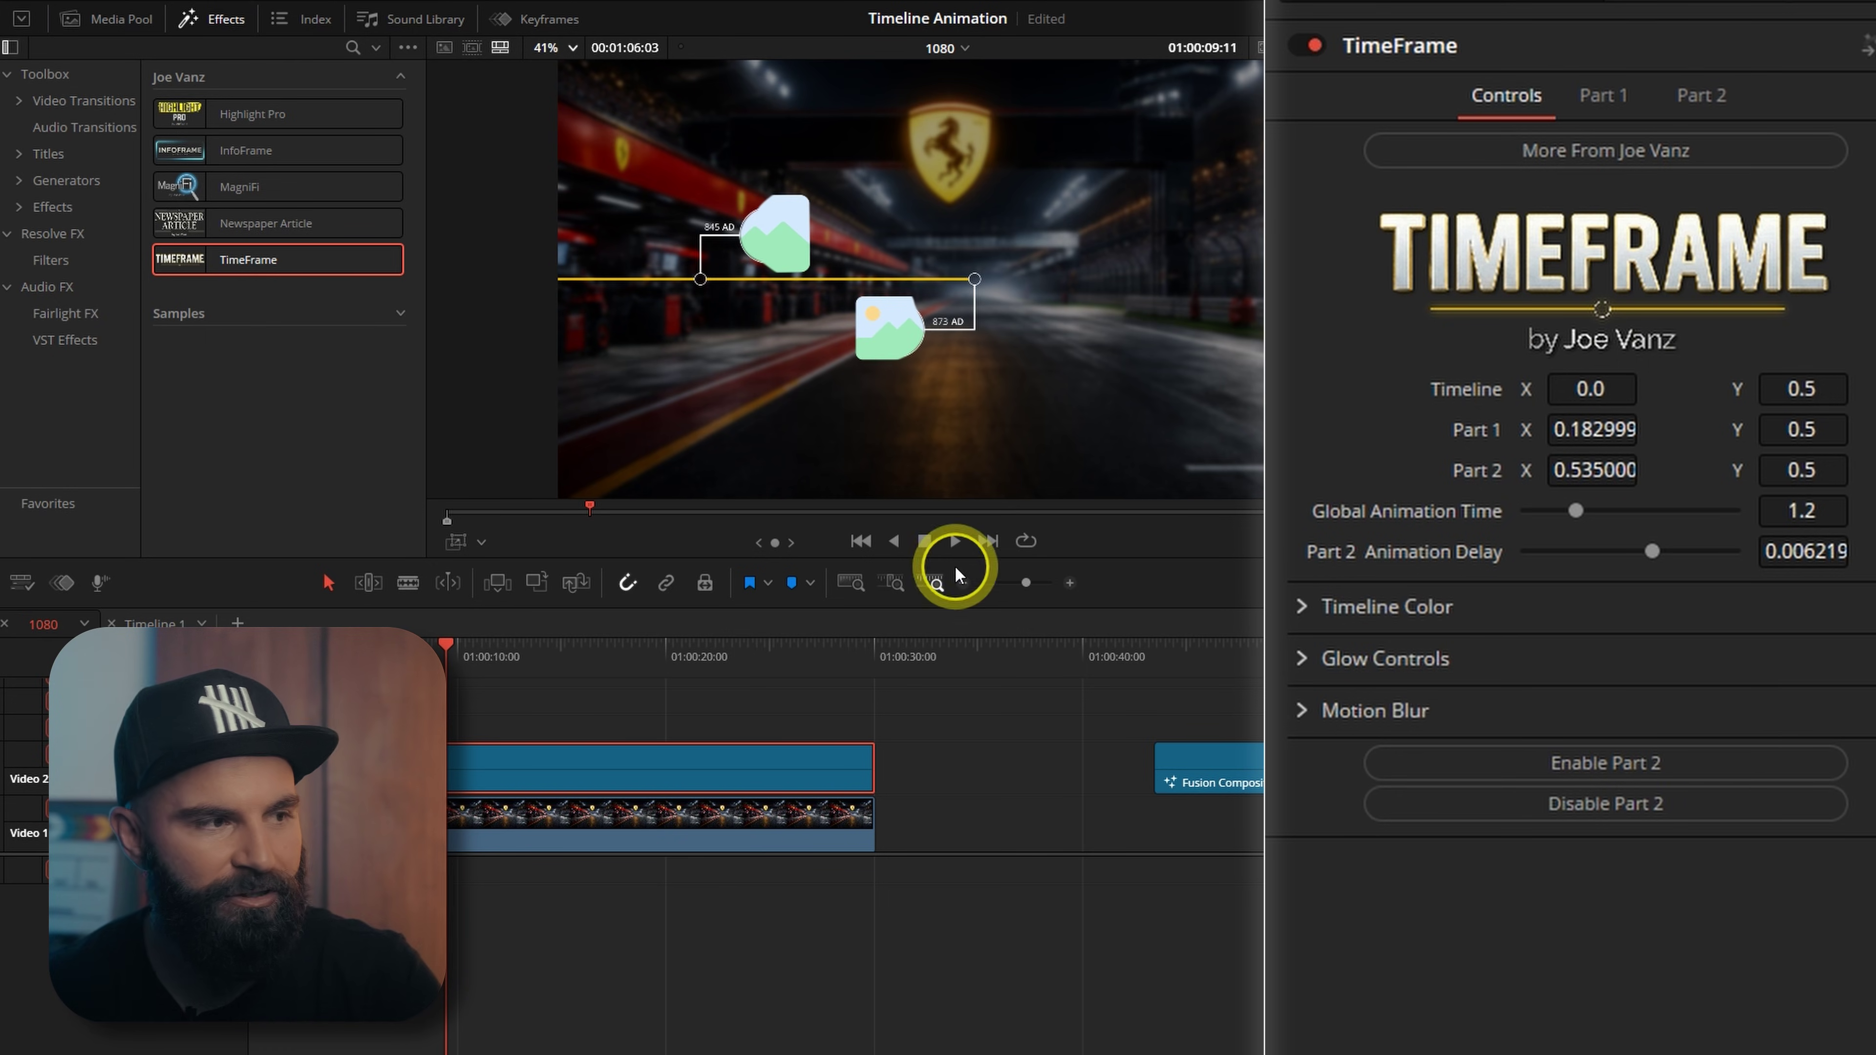
pyautogui.press('Home')
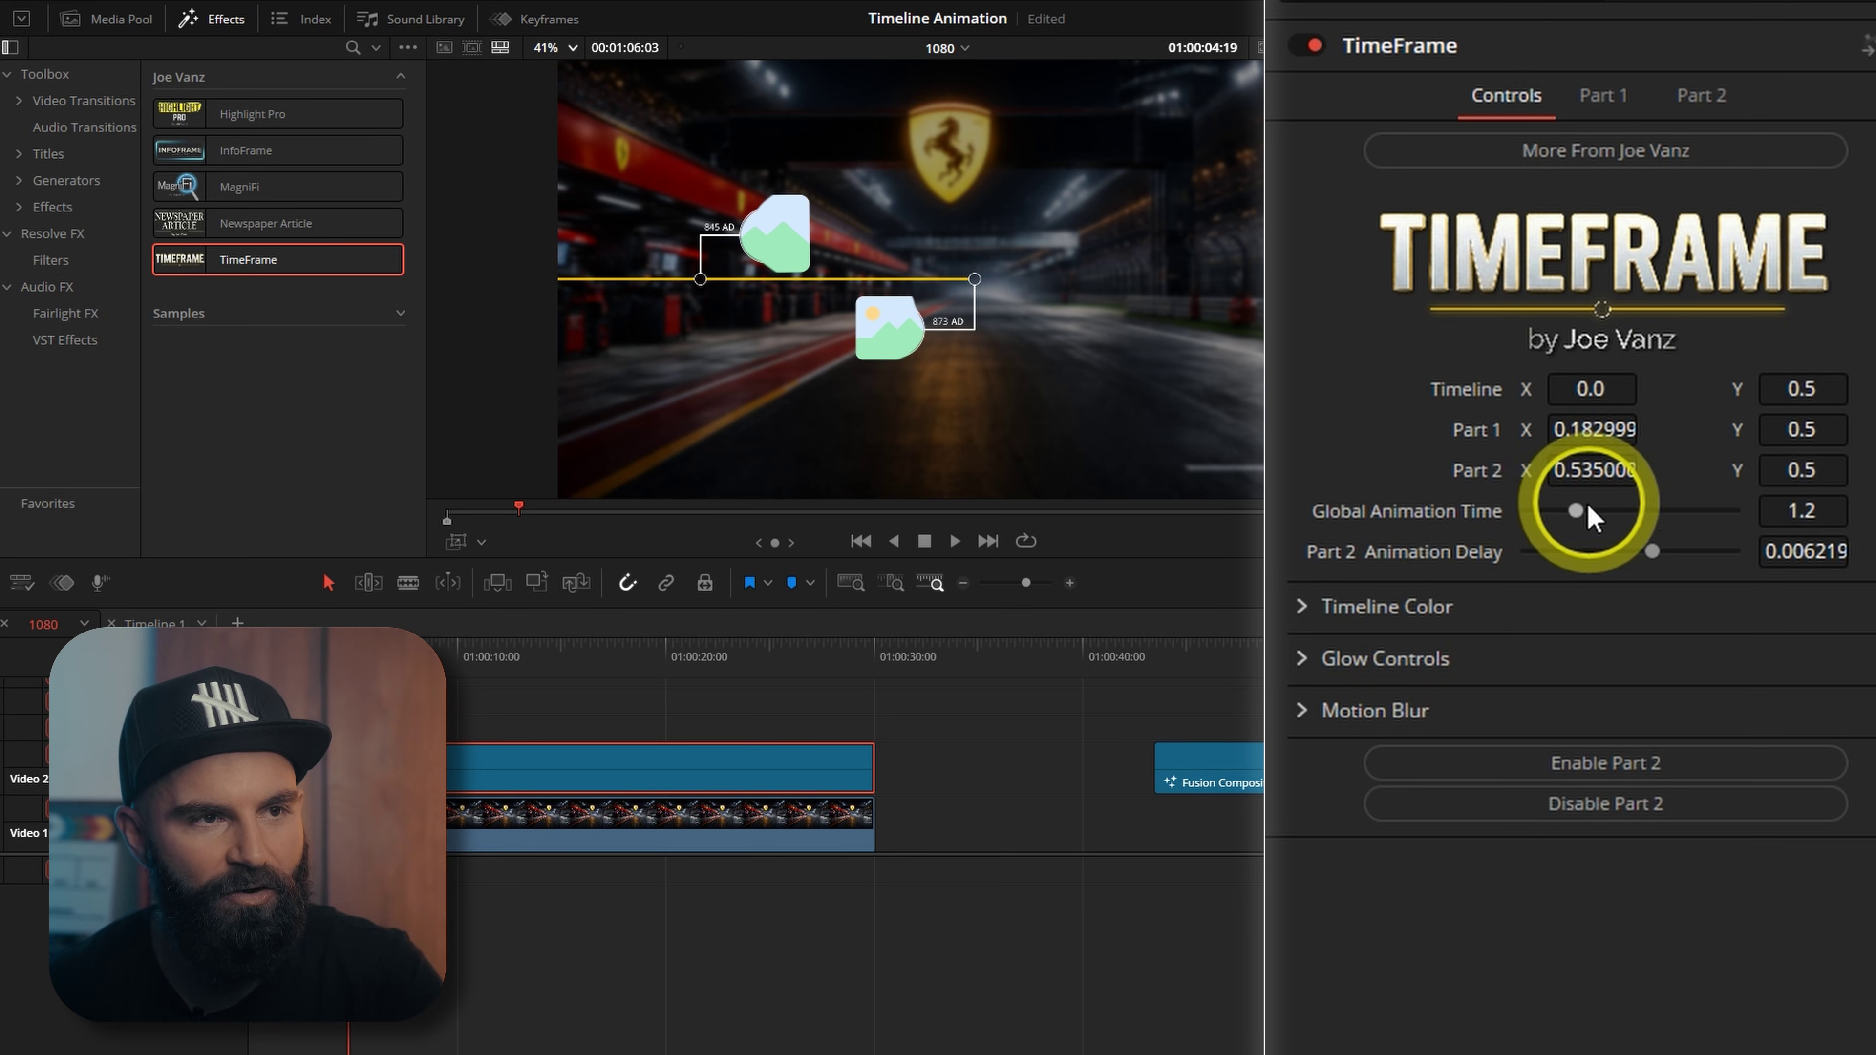
# Step: Load the image 1950 — Ferrari 125 F1.png into TimeFrame's Part 1
pyautogui.click(1610, 103)
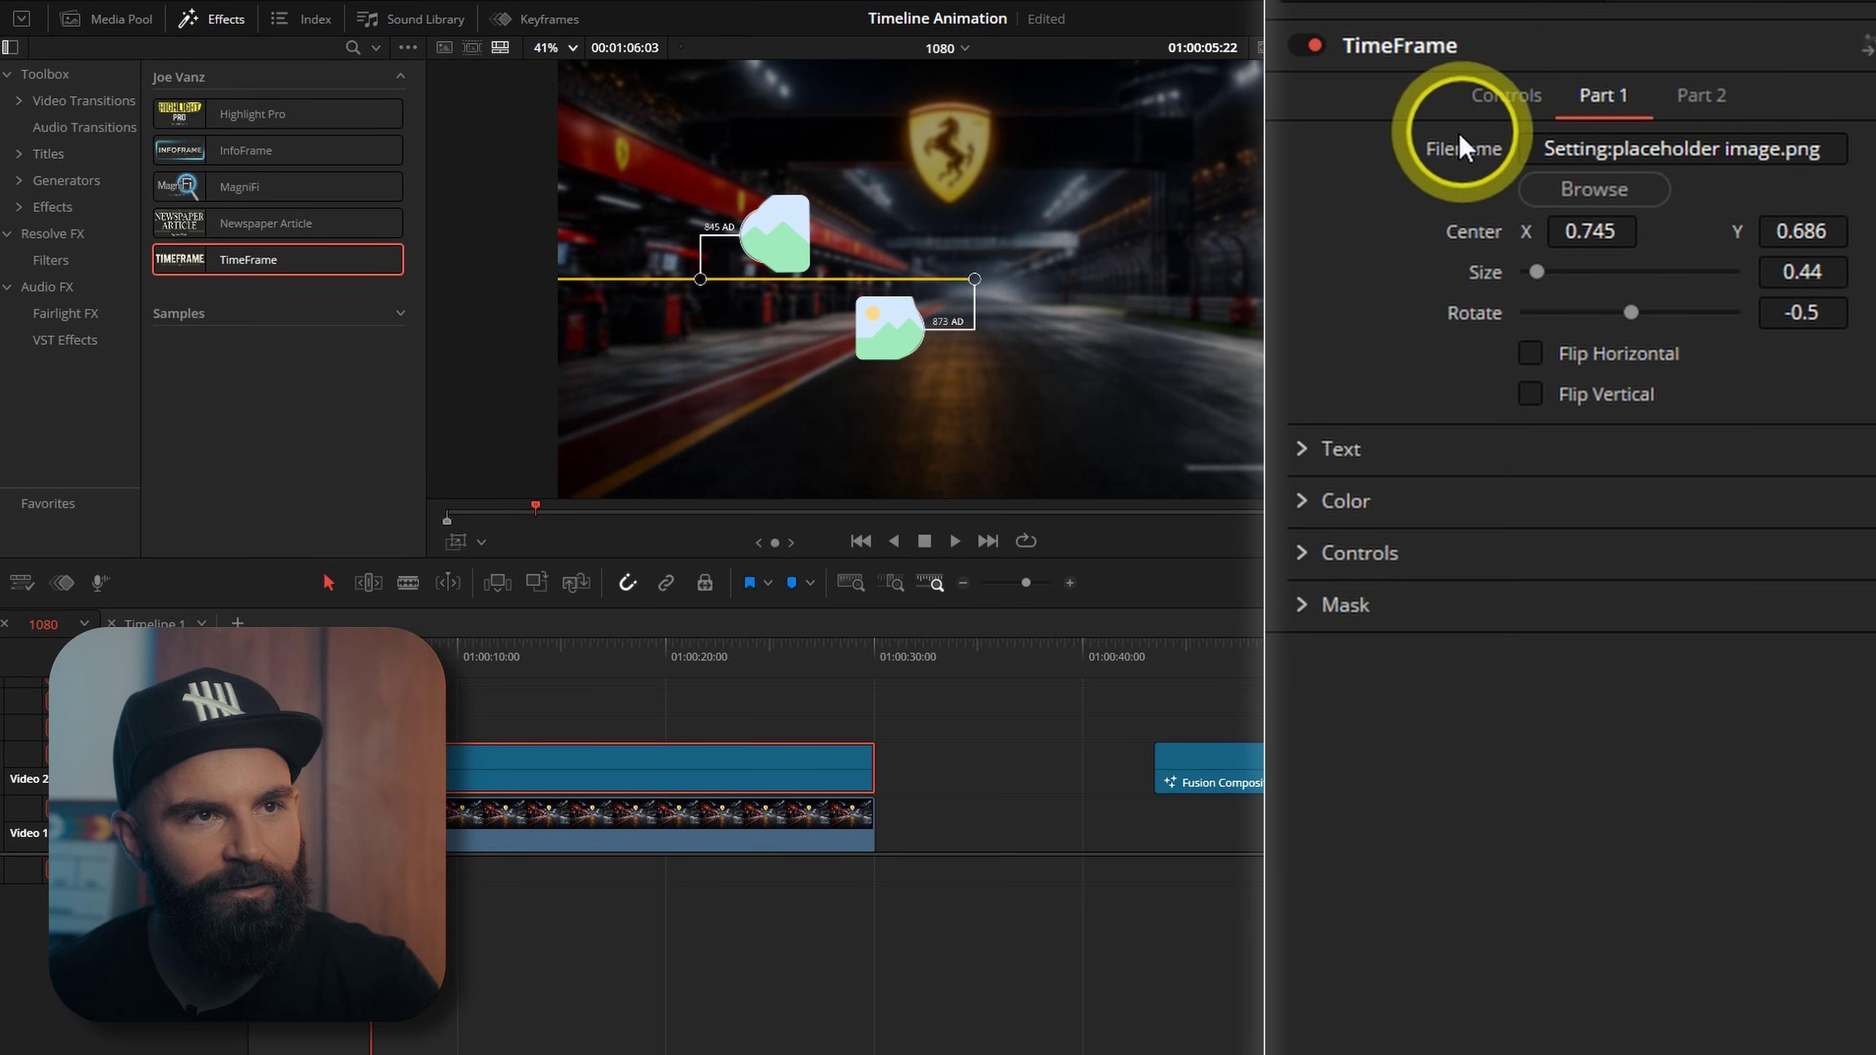
pyautogui.click(1591, 190)
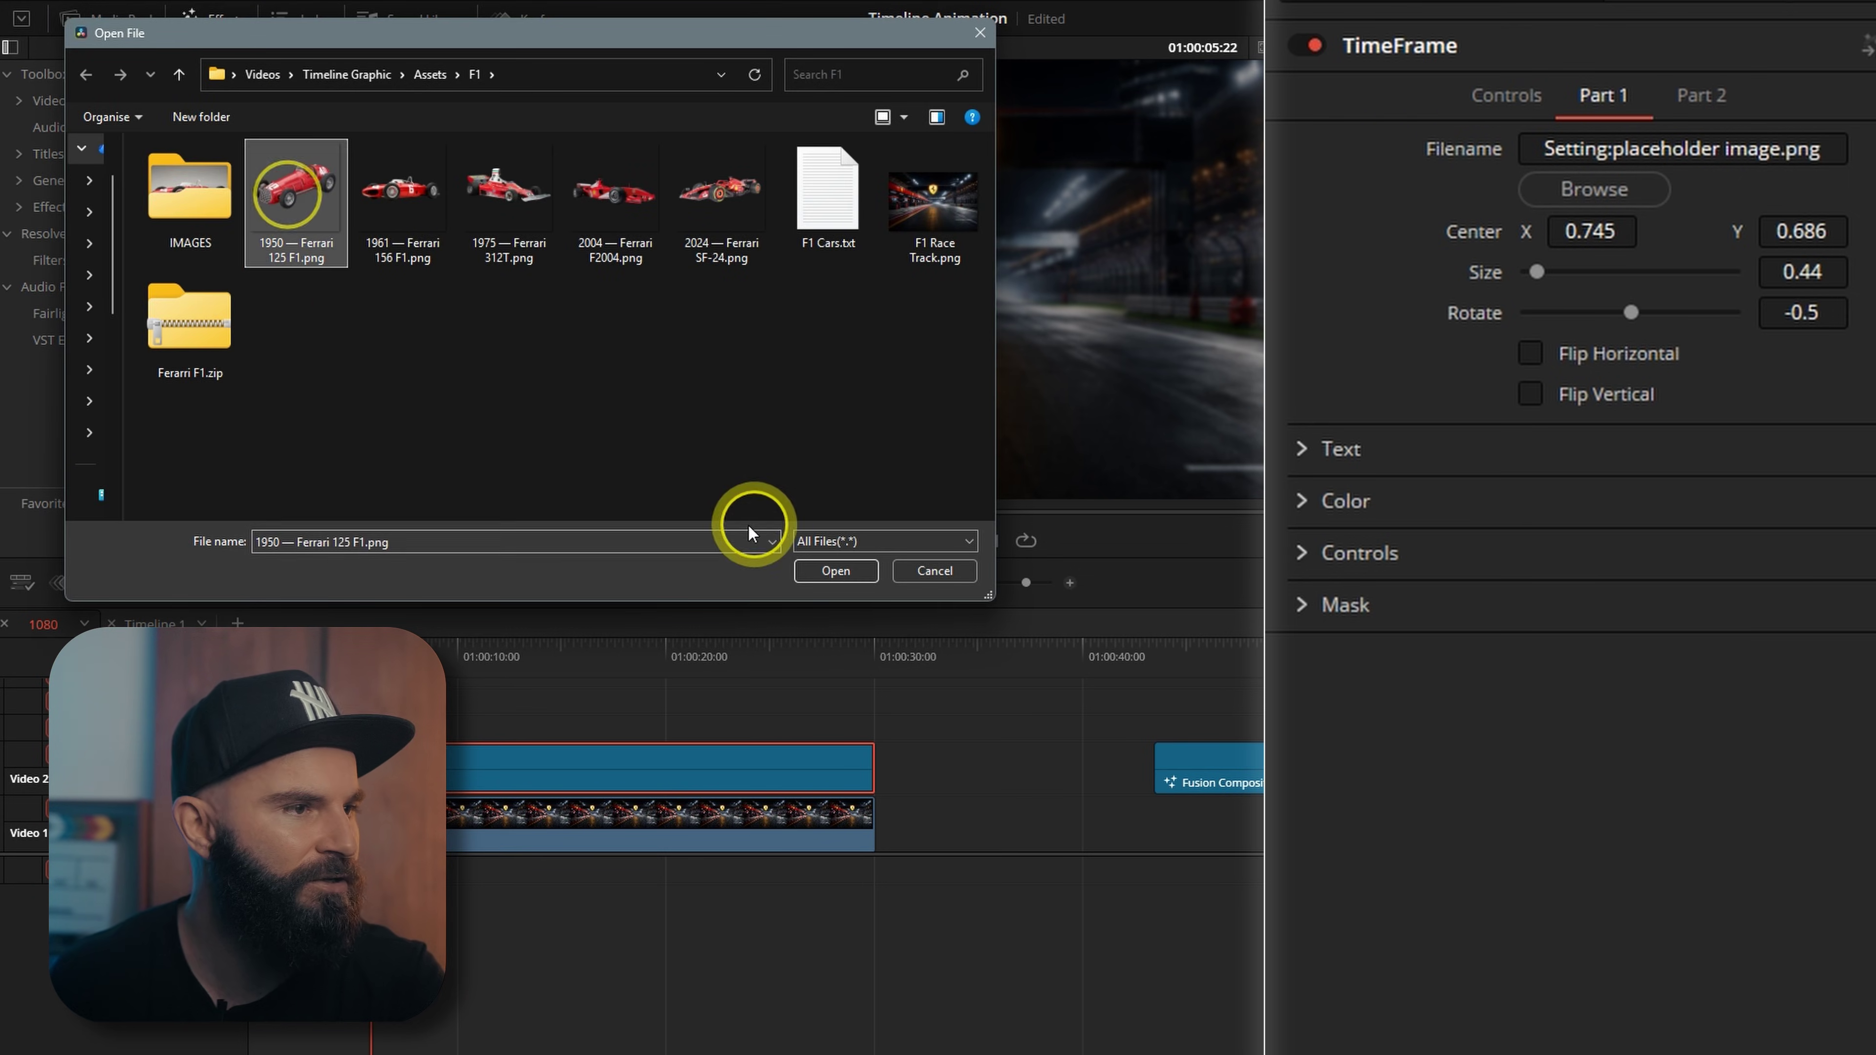
pyautogui.click(836, 570)
# Step: Flip Part 1's car horizontally and set its Size to 0.646, Rotate to -9.0, and Center to X 0.866, Y 0.643
pyautogui.click(1522, 355)
pyautogui.moveTo(1795, 272); pyautogui.dragTo(1865, 272)
pyautogui.moveTo(1589, 232); pyautogui.dragTo(1810, 241)
pyautogui.moveTo(1791, 232); pyautogui.dragTo(1722, 229)
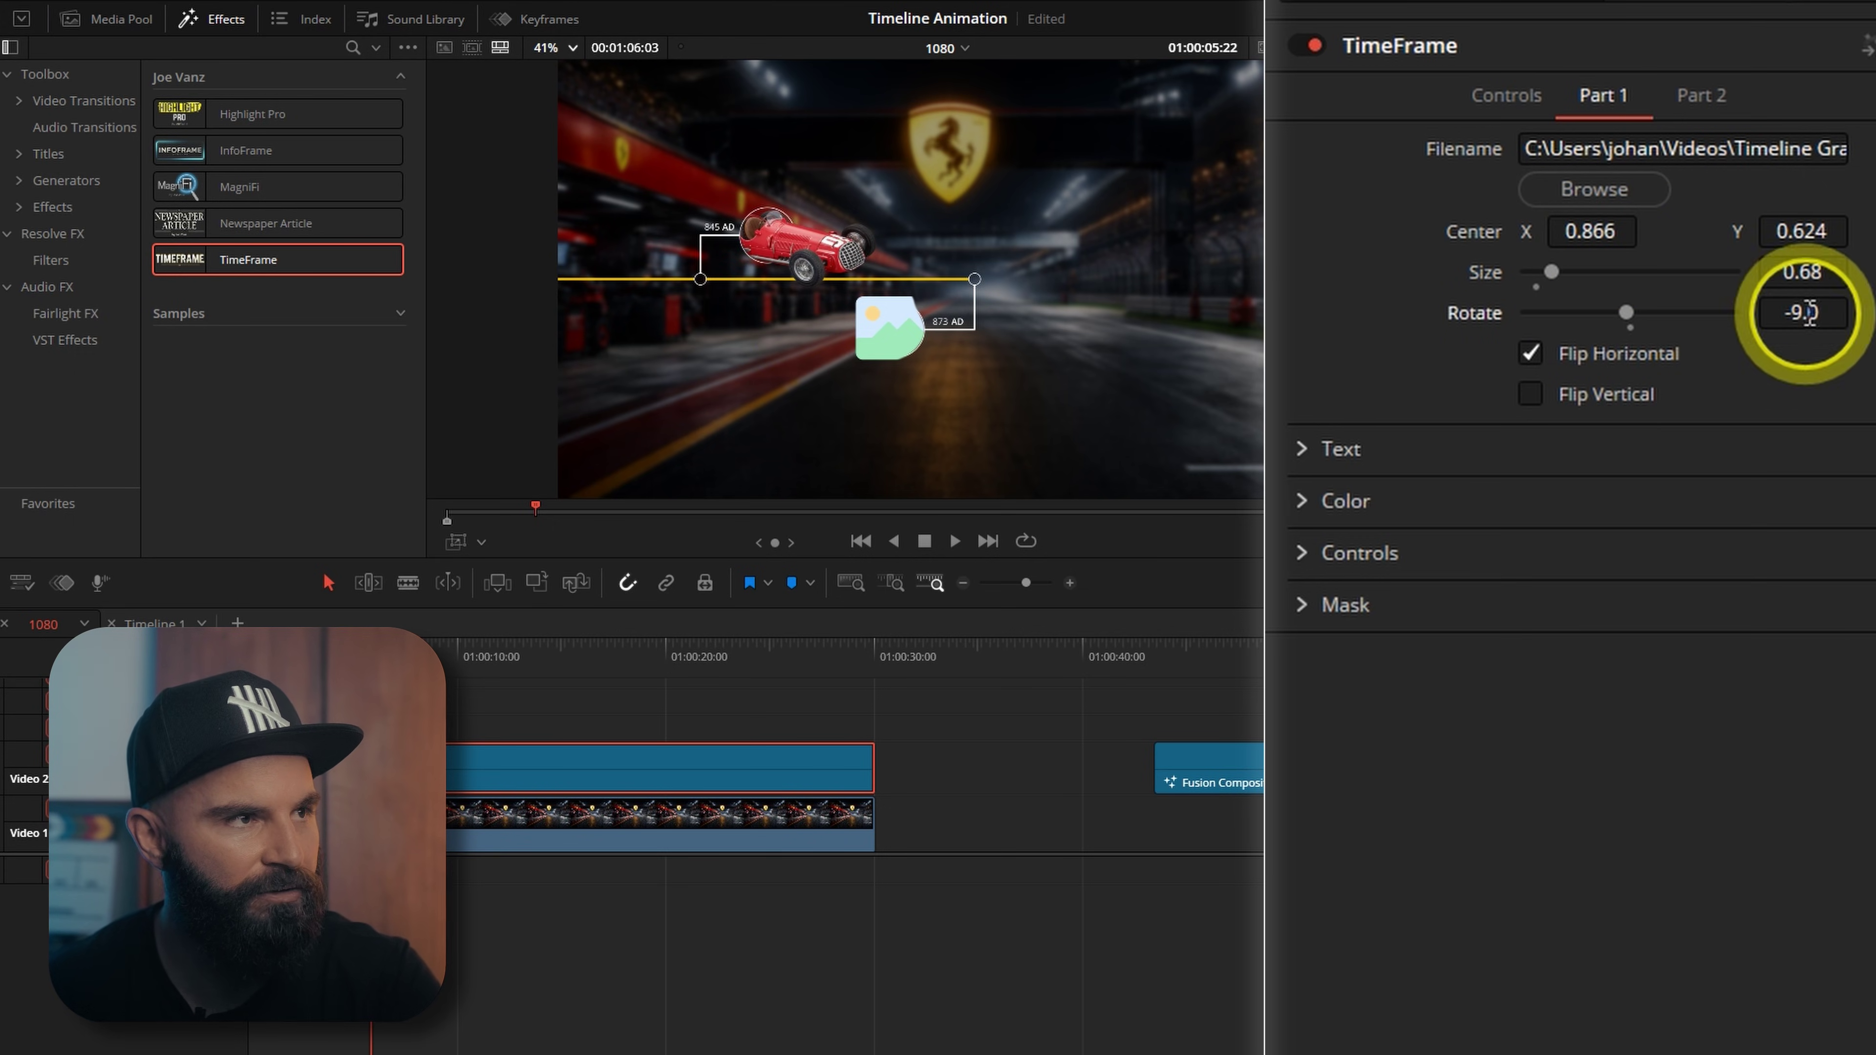
# Step: Set Part 1's Year text to 1950
pyautogui.click(1322, 448)
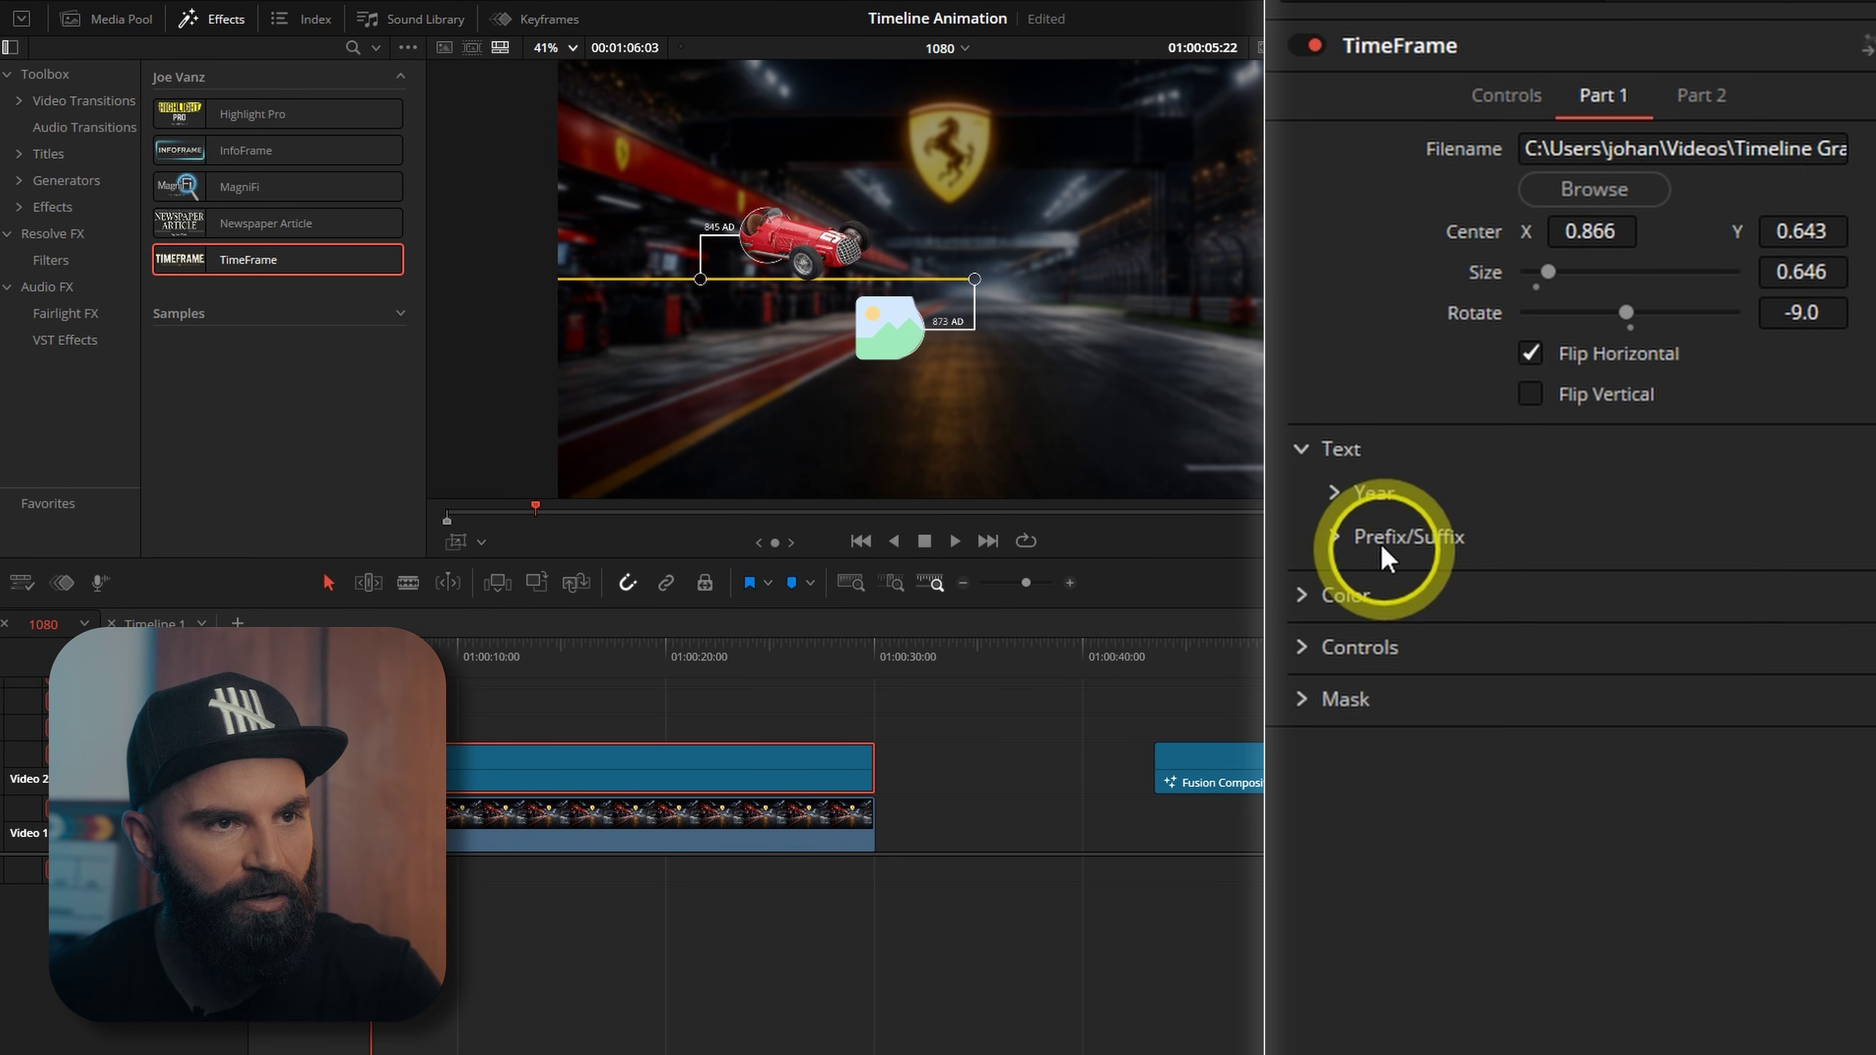
pyautogui.click(1335, 493)
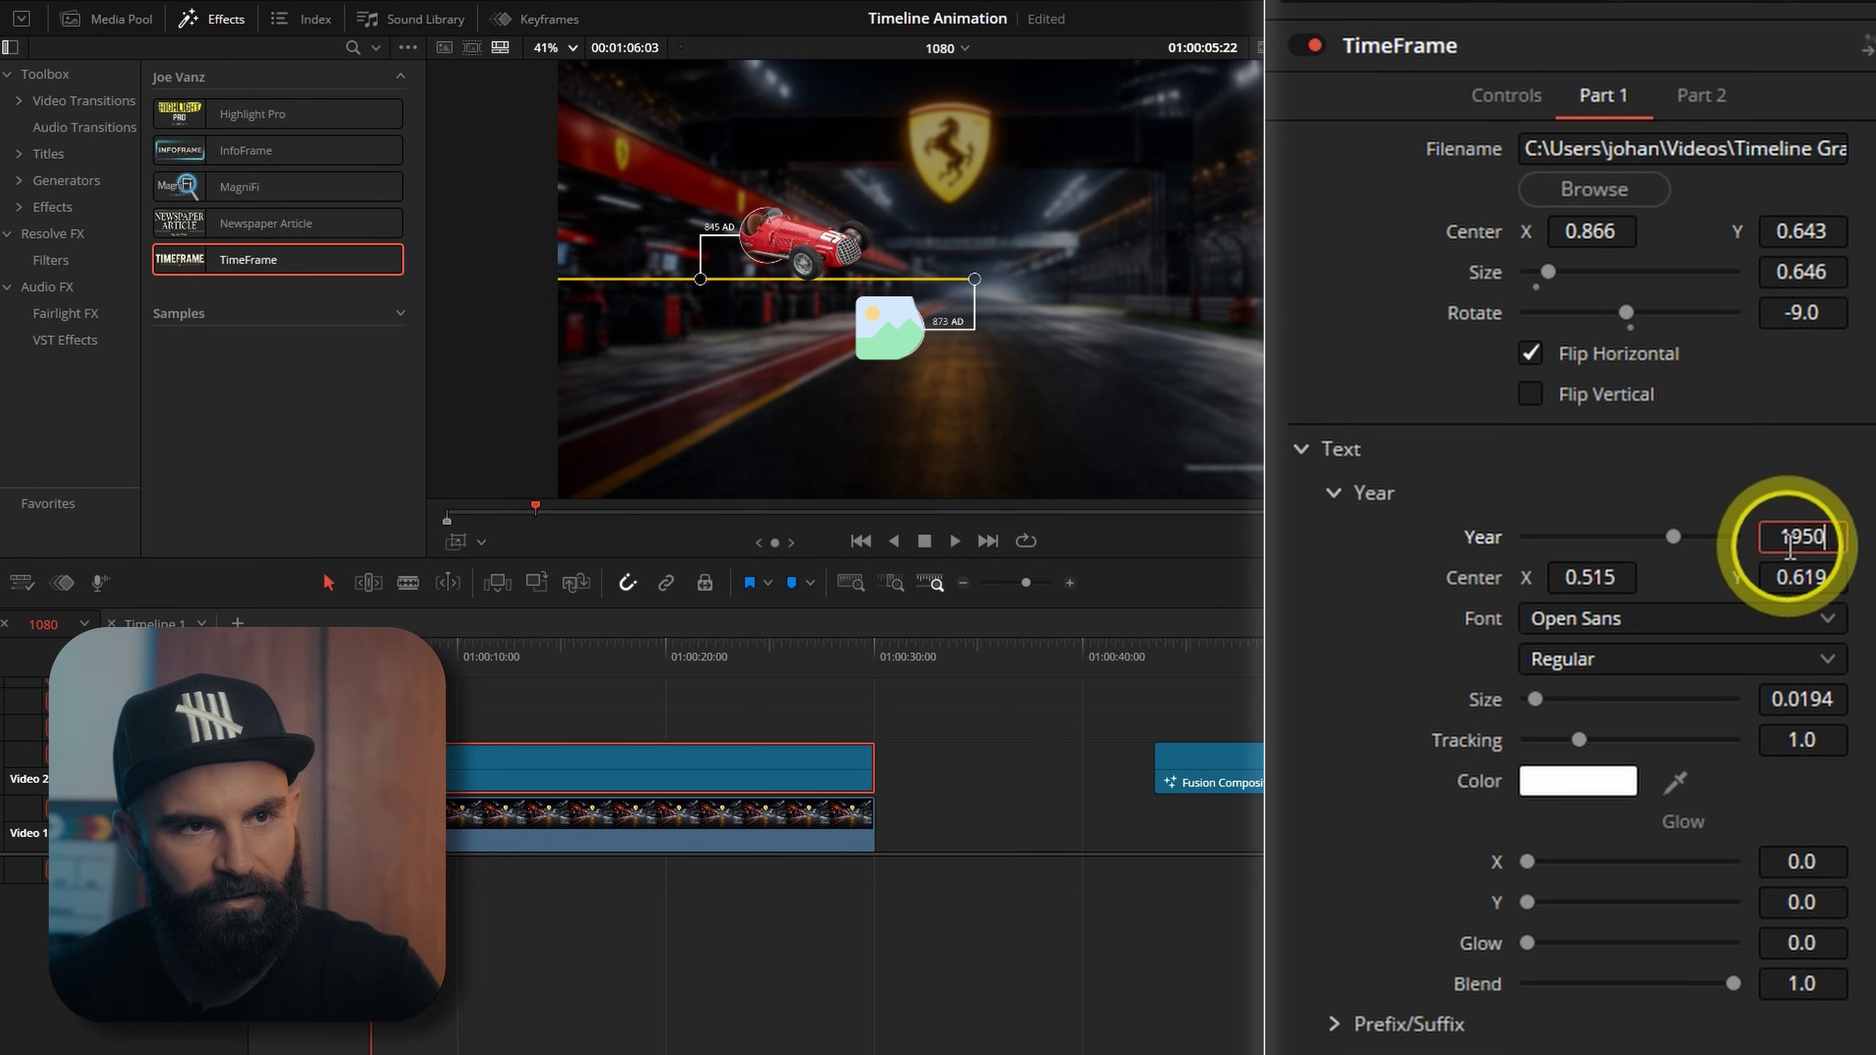
pyautogui.click(1791, 538)
pyautogui.write('1950')
pyautogui.click(1335, 493)
# Step: Replace Part 1's Prefix/Suffix with Ferrari 125 F1 from the text notes and set its Center to X 0.584, Y 0.681
pyautogui.click(1333, 536)
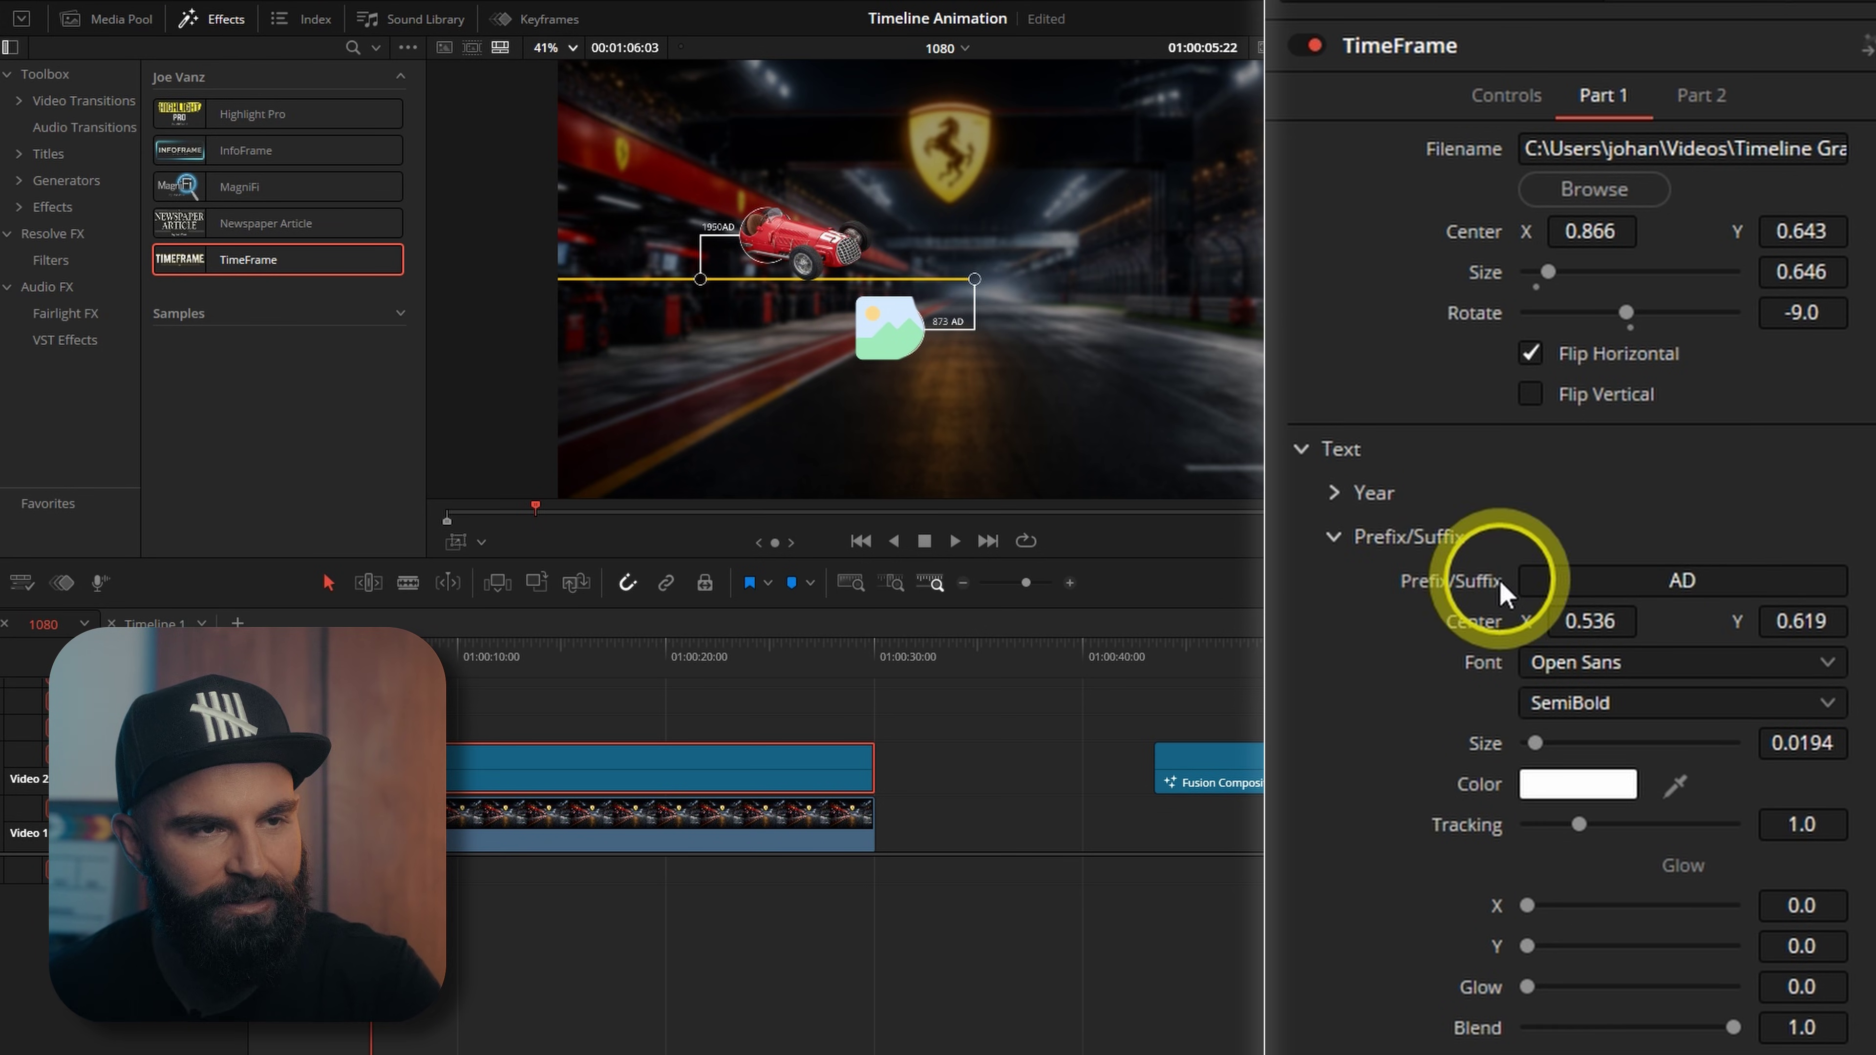
pyautogui.doubleClick(1820, 584)
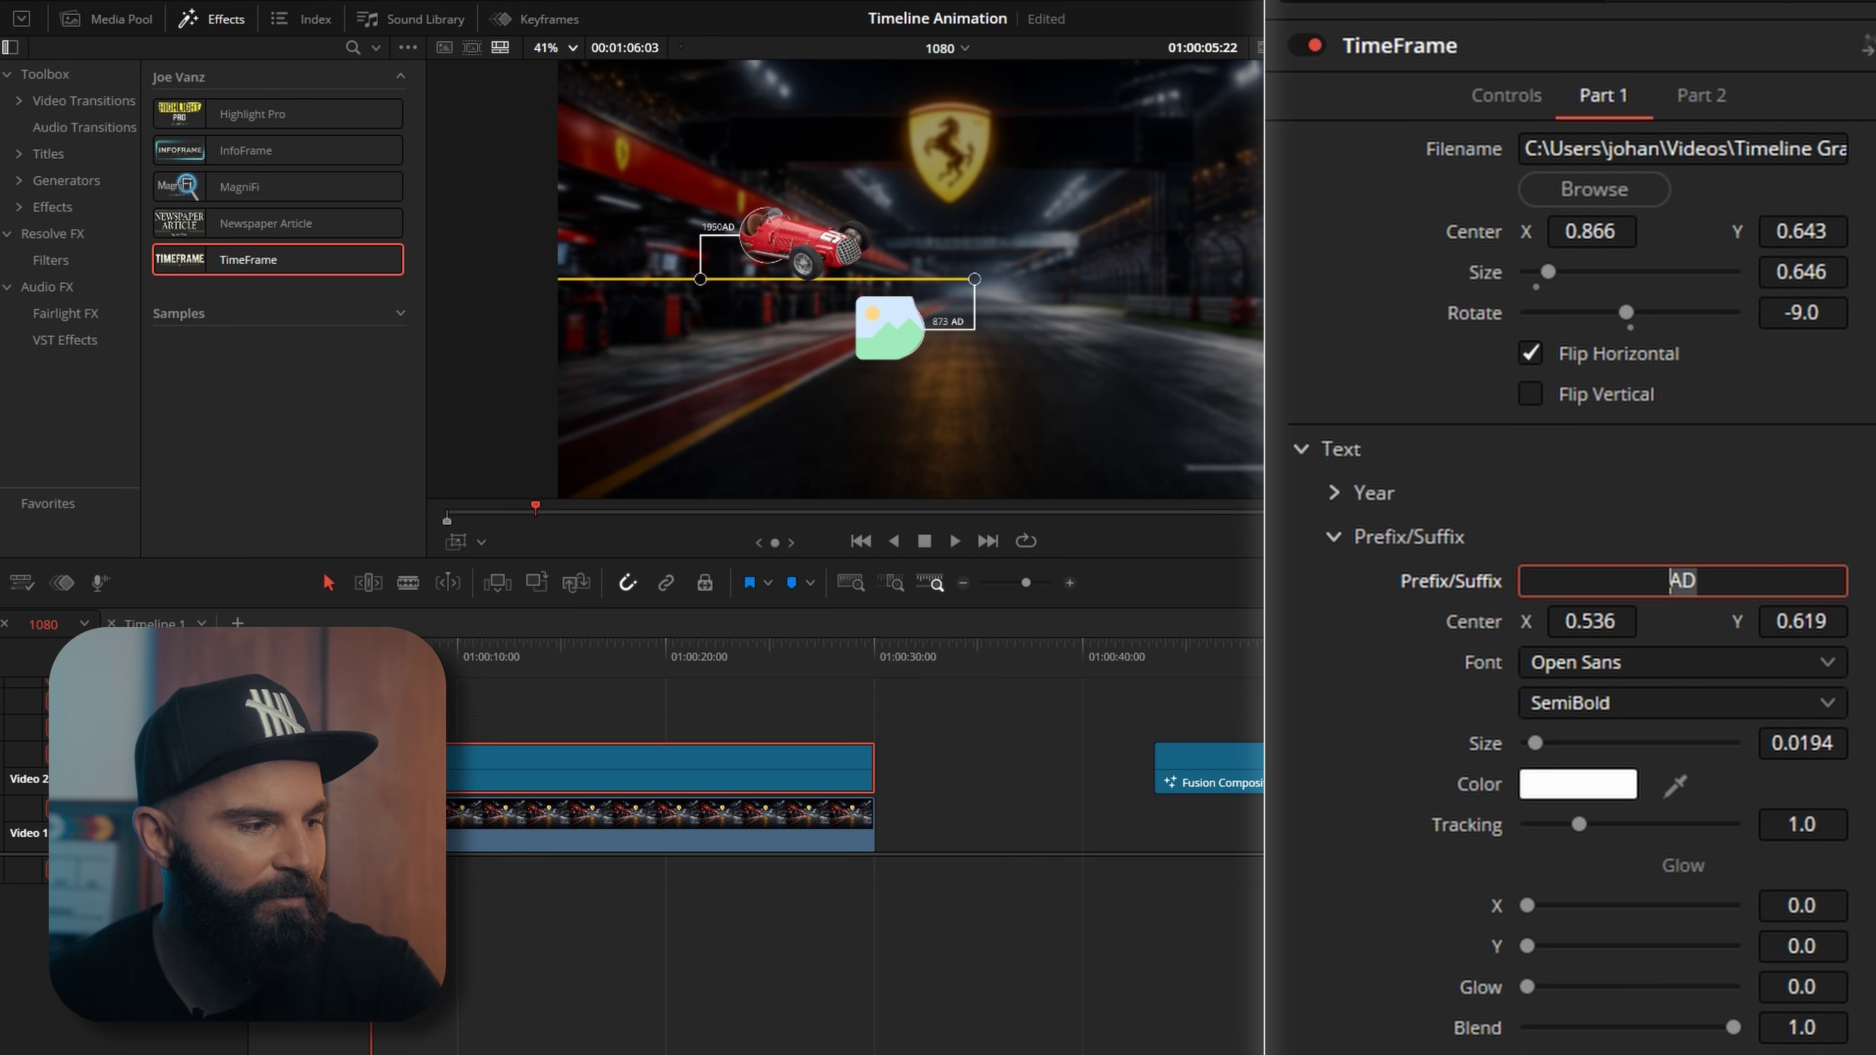
pyautogui.hotkey('alt', 'Tab')
pyautogui.click(1134, 281)
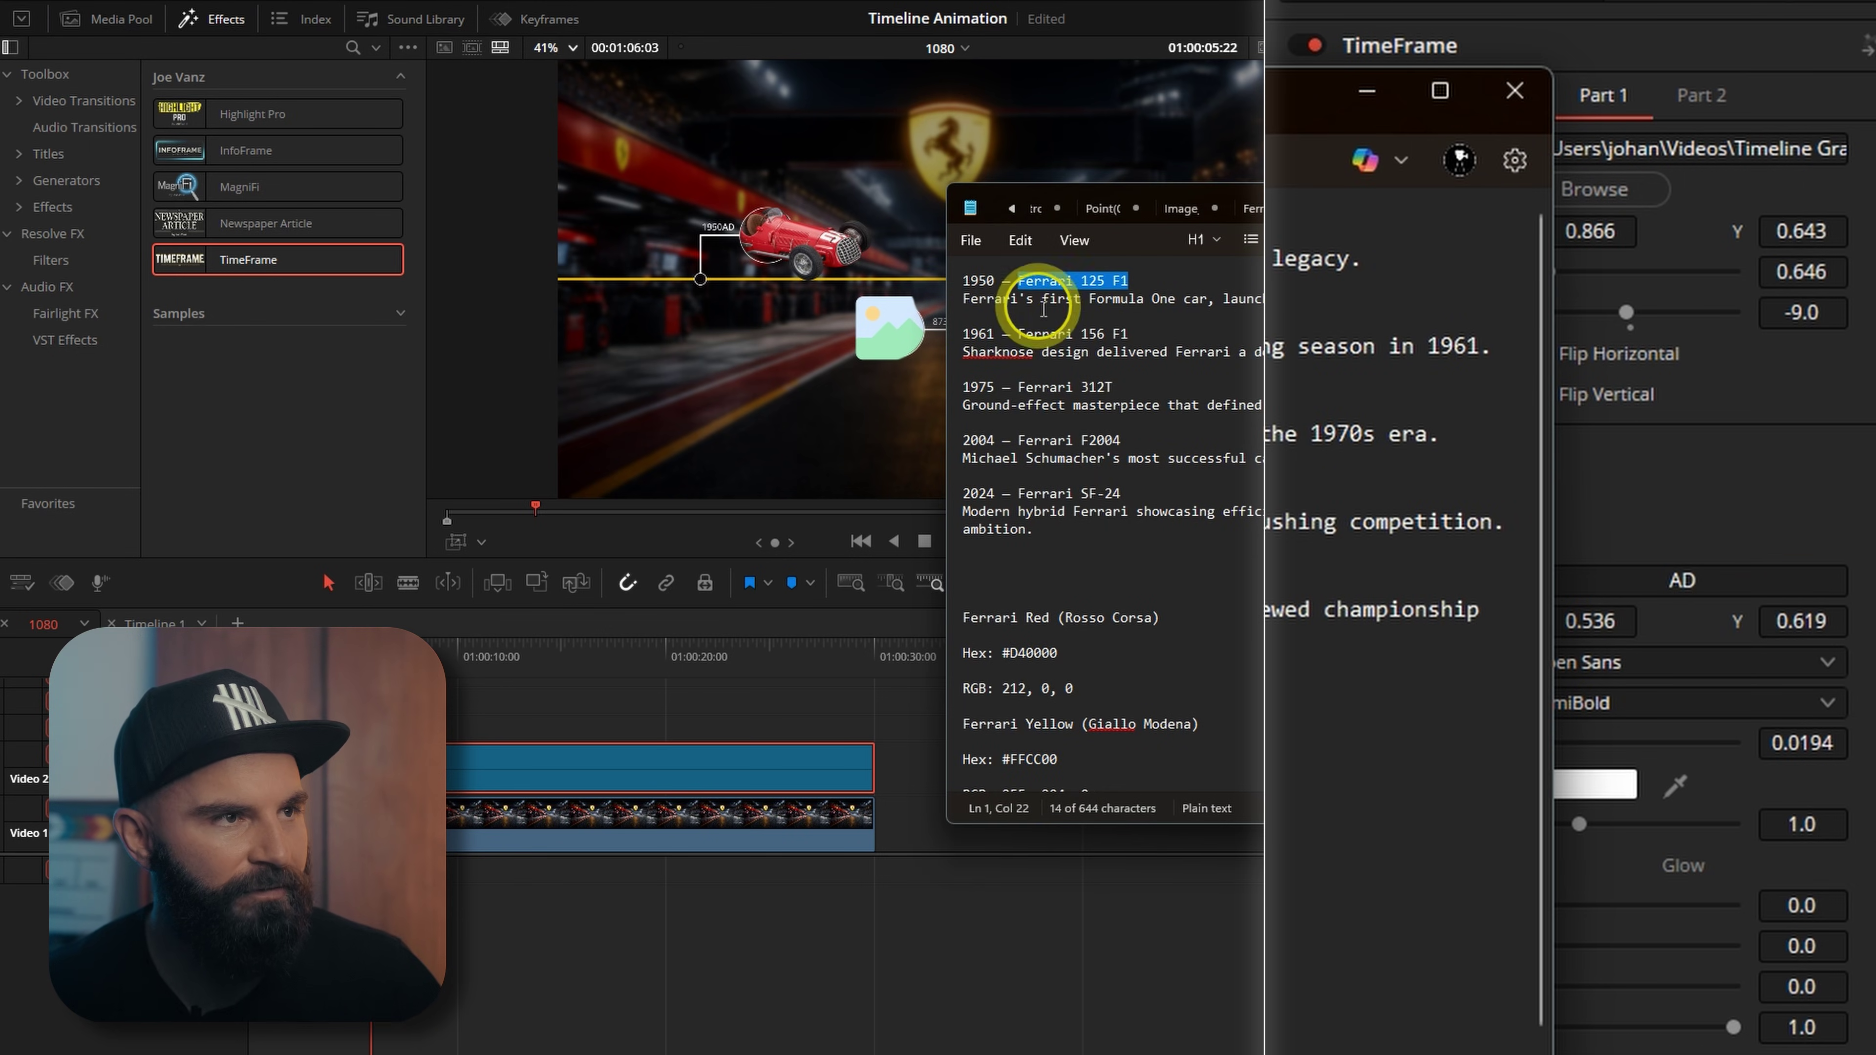
pyautogui.click(1636, 374)
pyautogui.click(1721, 623)
pyautogui.write('Ferrari 125 F1')
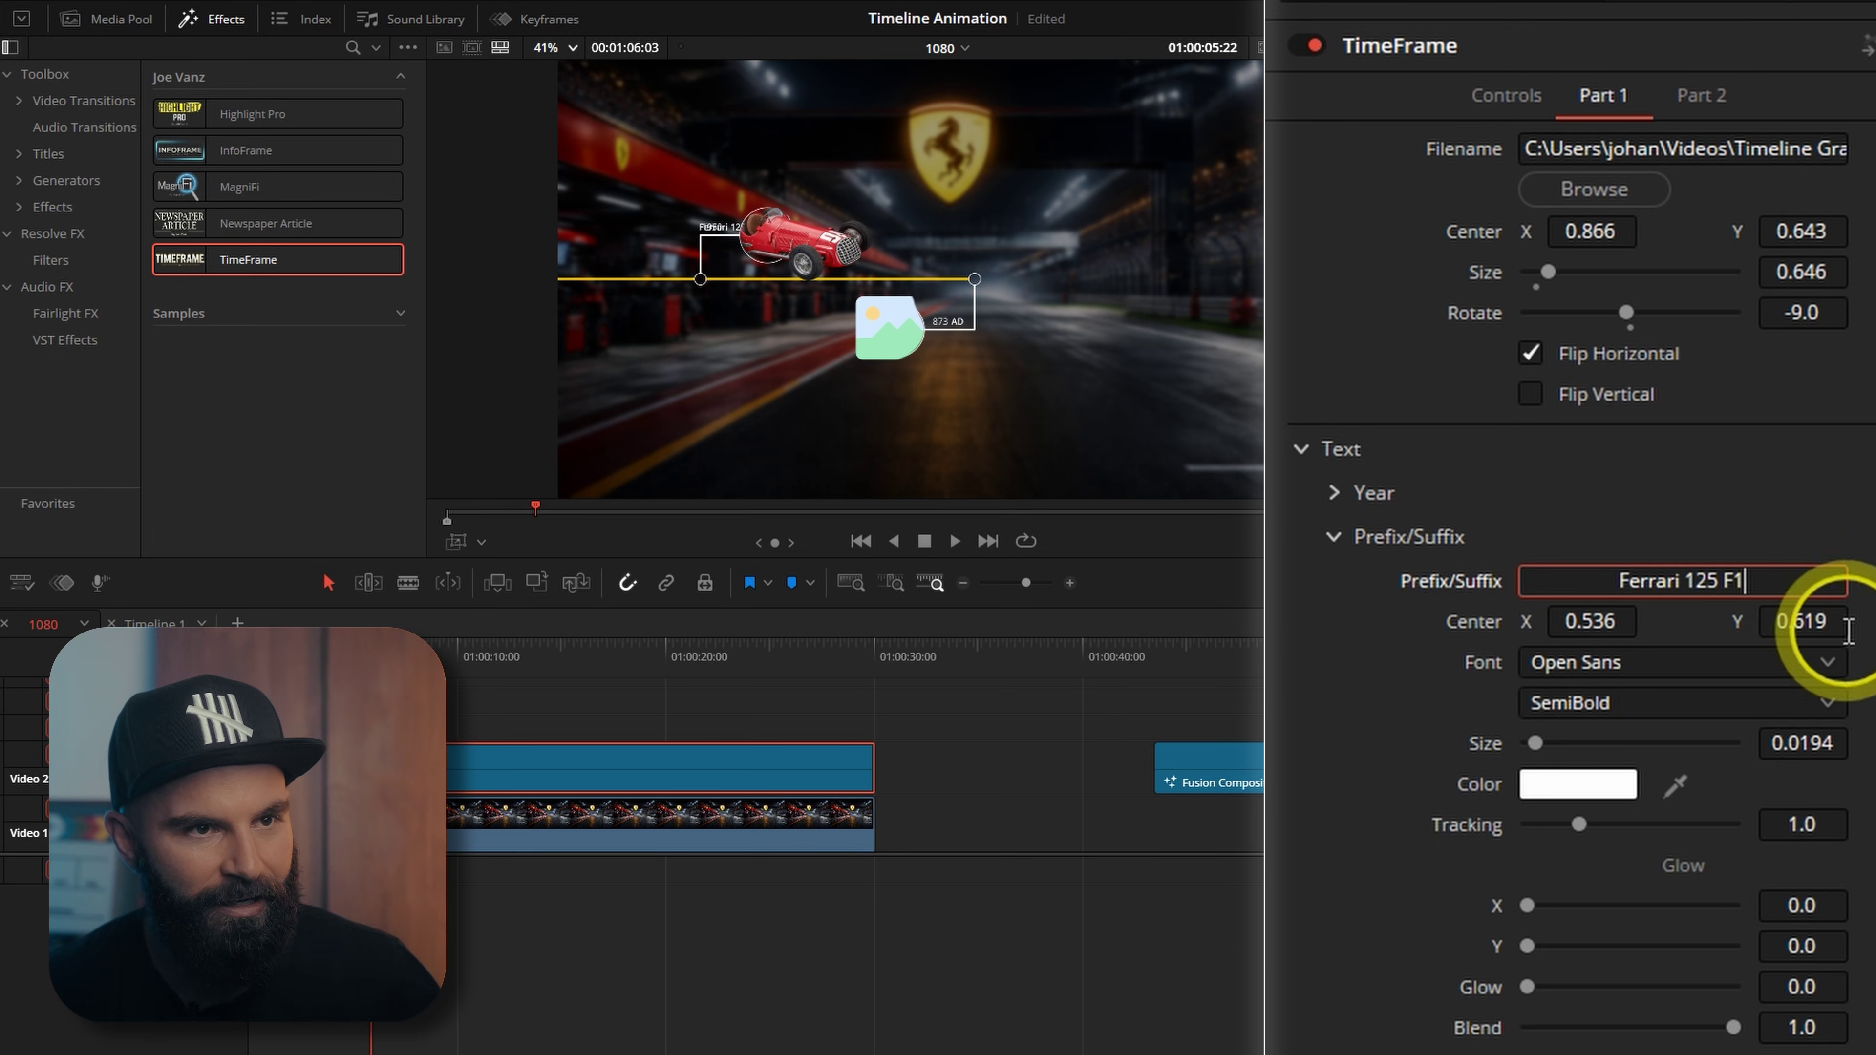
pyautogui.moveTo(1849, 632); pyautogui.dragTo(1874, 617)
pyautogui.moveTo(1595, 625); pyautogui.dragTo(1636, 623)
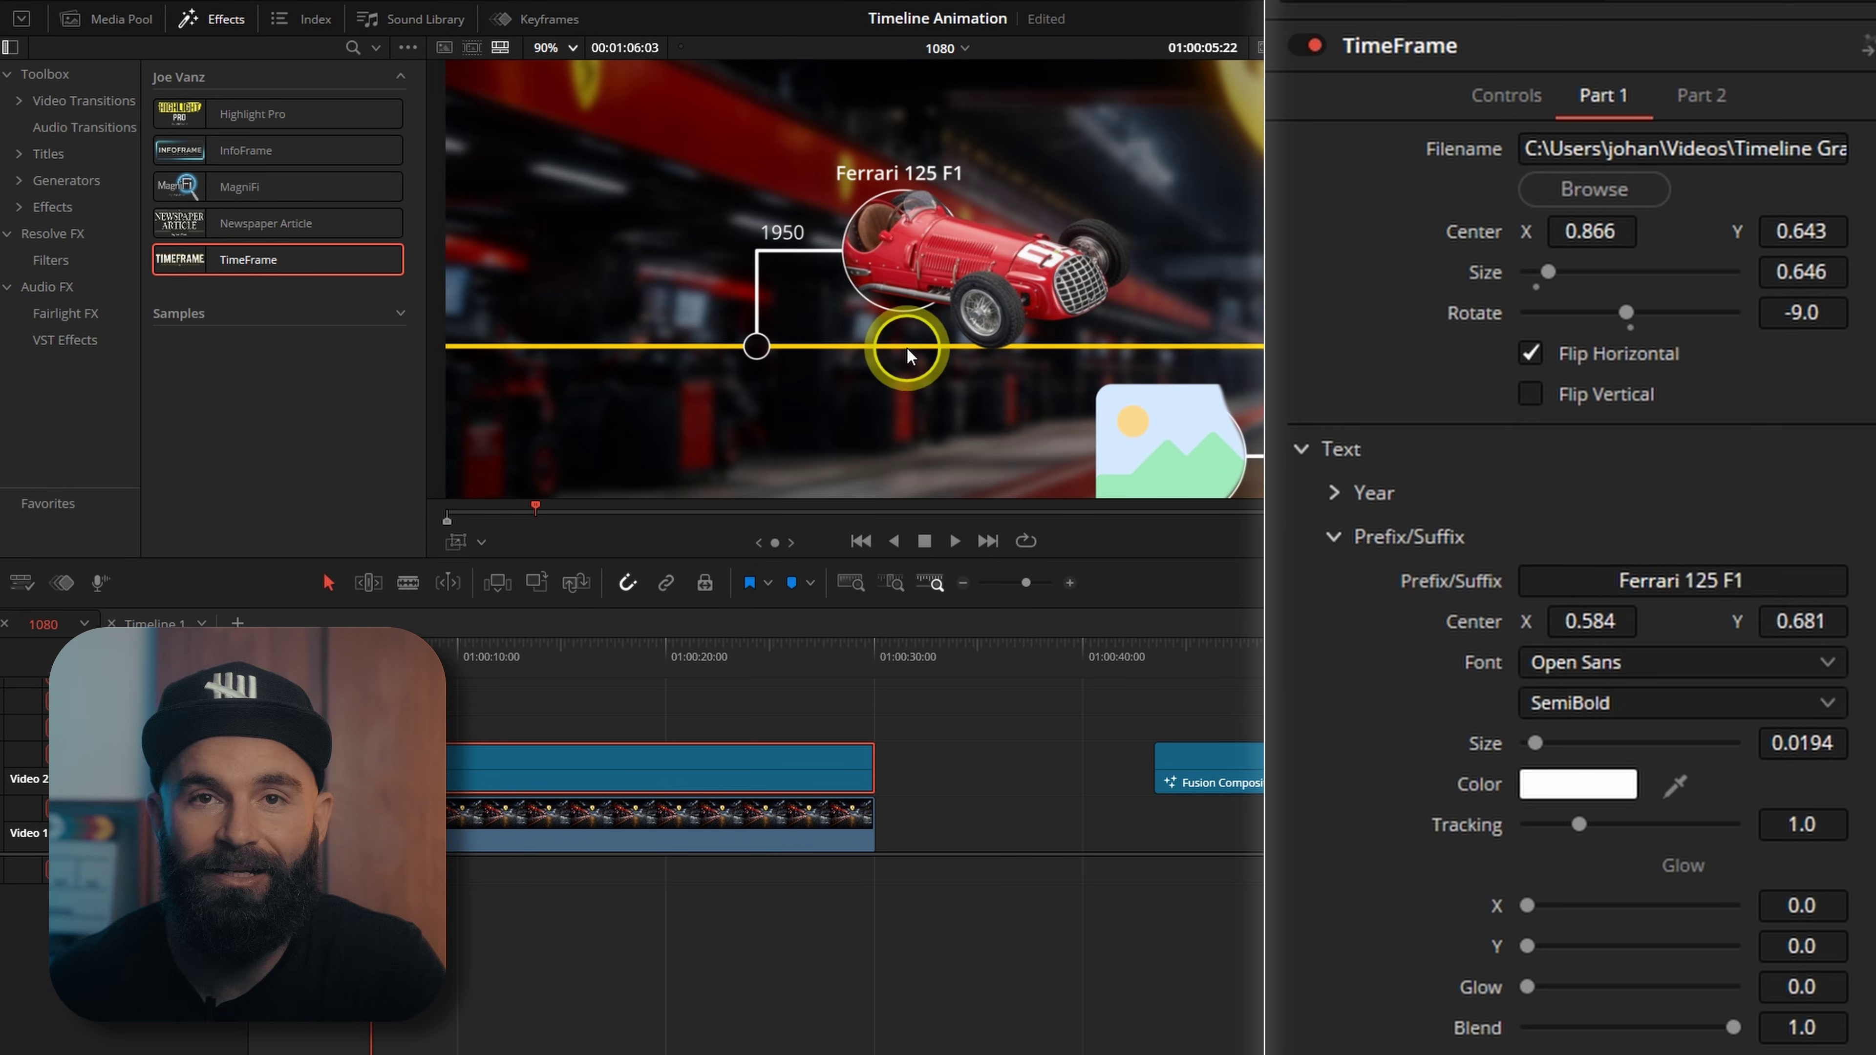
# Step: Load the image 1961 — Ferrari 156 F1.png into TimeFrame's Part 2
pyautogui.click(1691, 111)
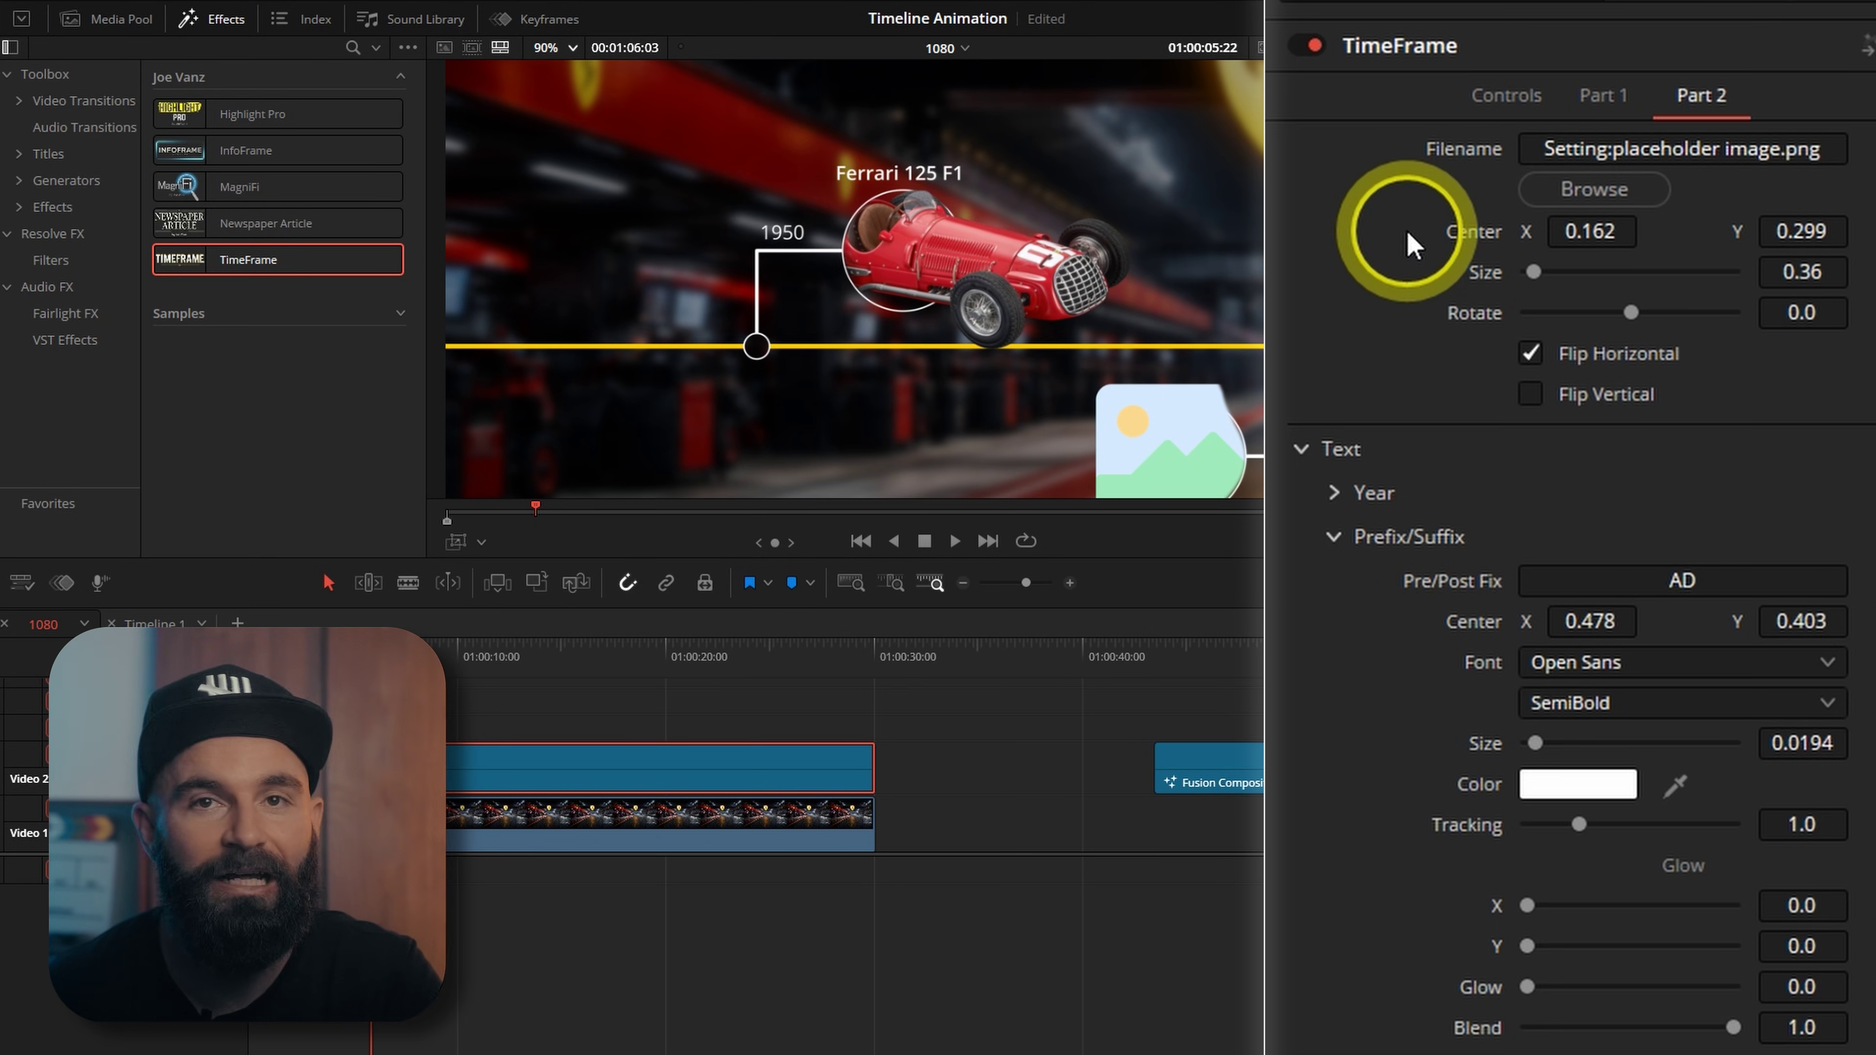
pyautogui.click(1594, 191)
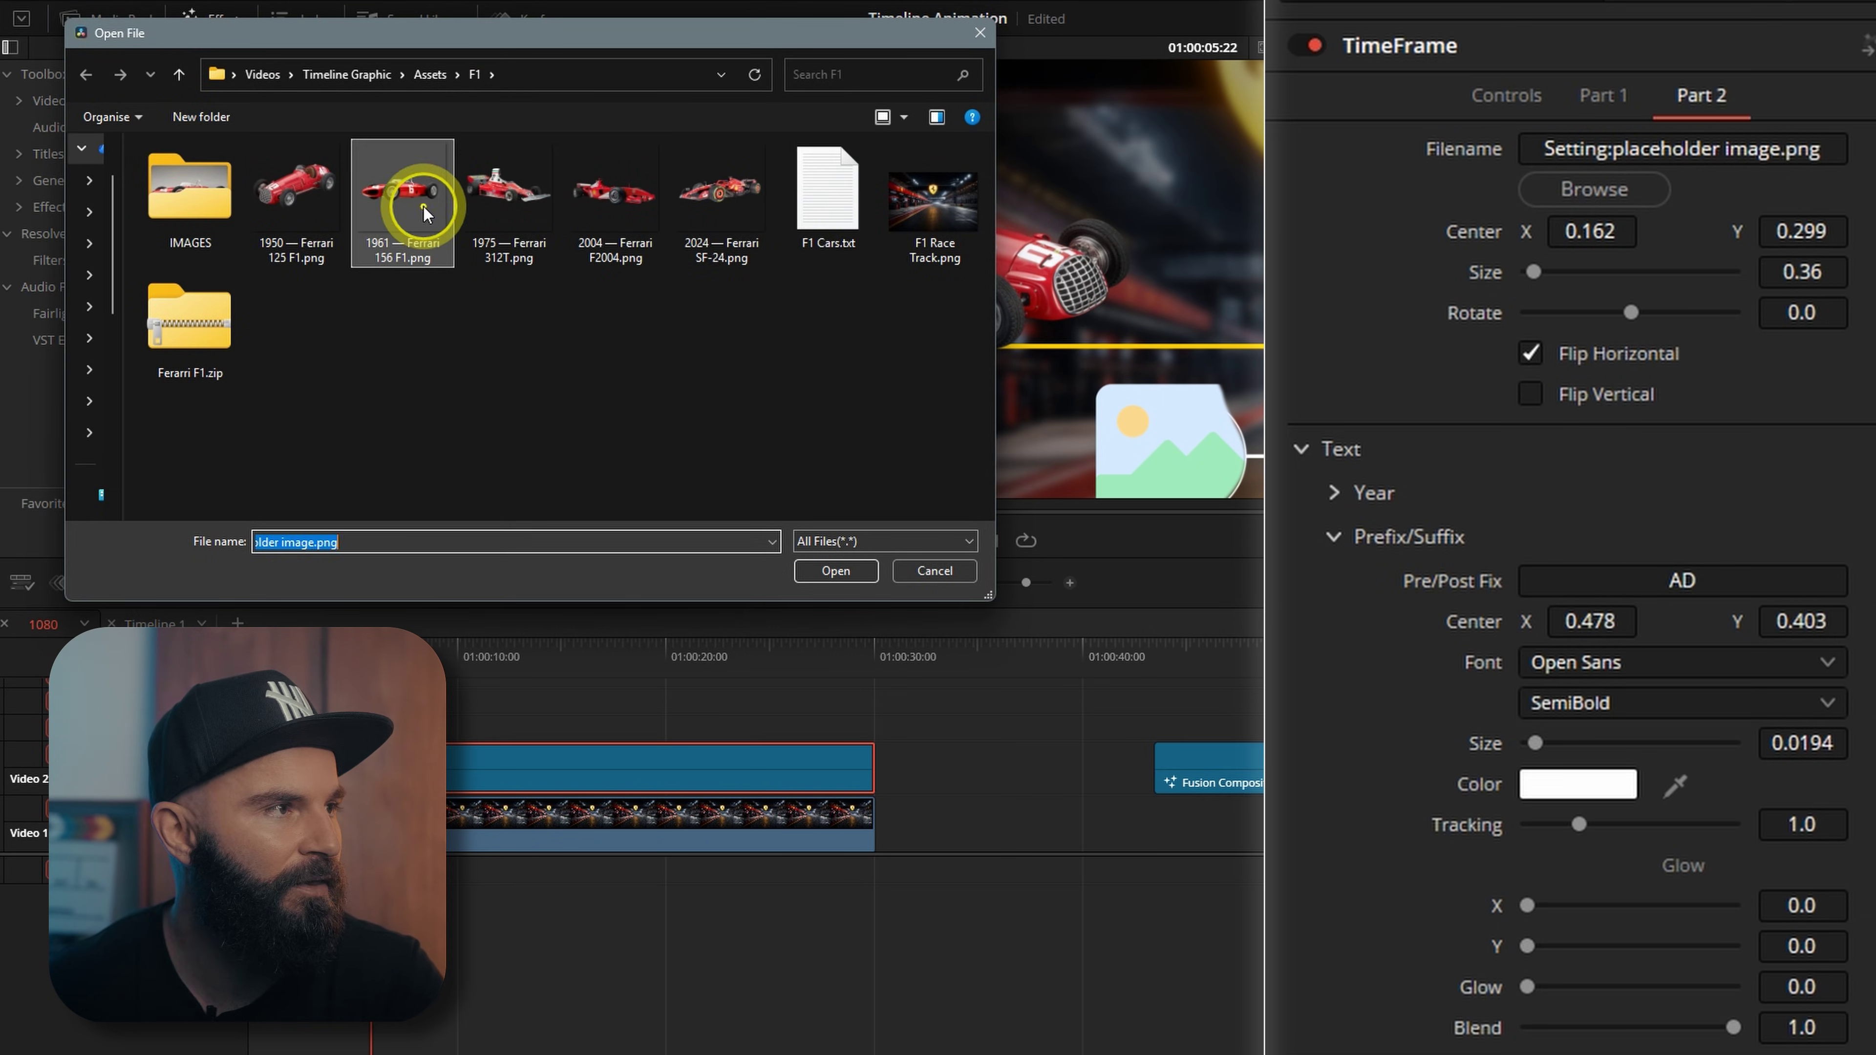
pyautogui.click(807, 570)
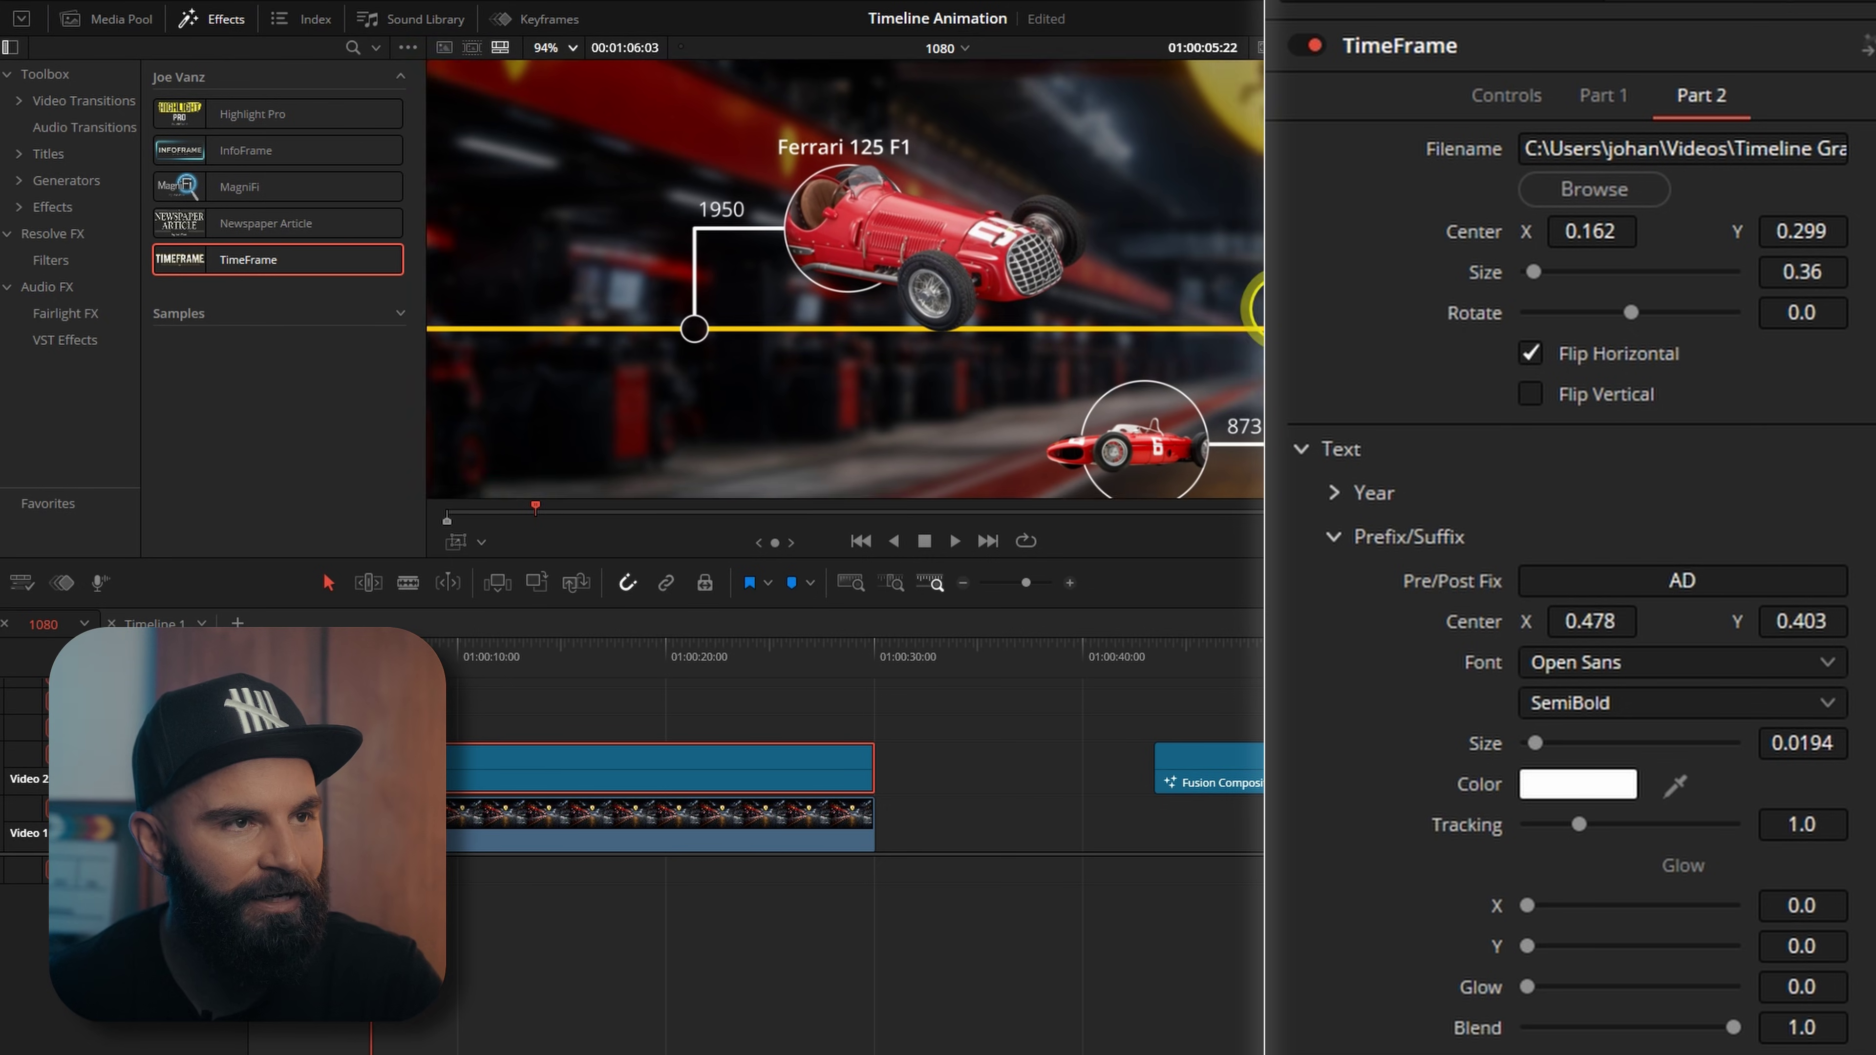
# Step: Set the Part 2 car's Size to 0.841 and its Center X to -0.008
pyautogui.moveTo(1533, 272); pyautogui.dragTo(971, 462)
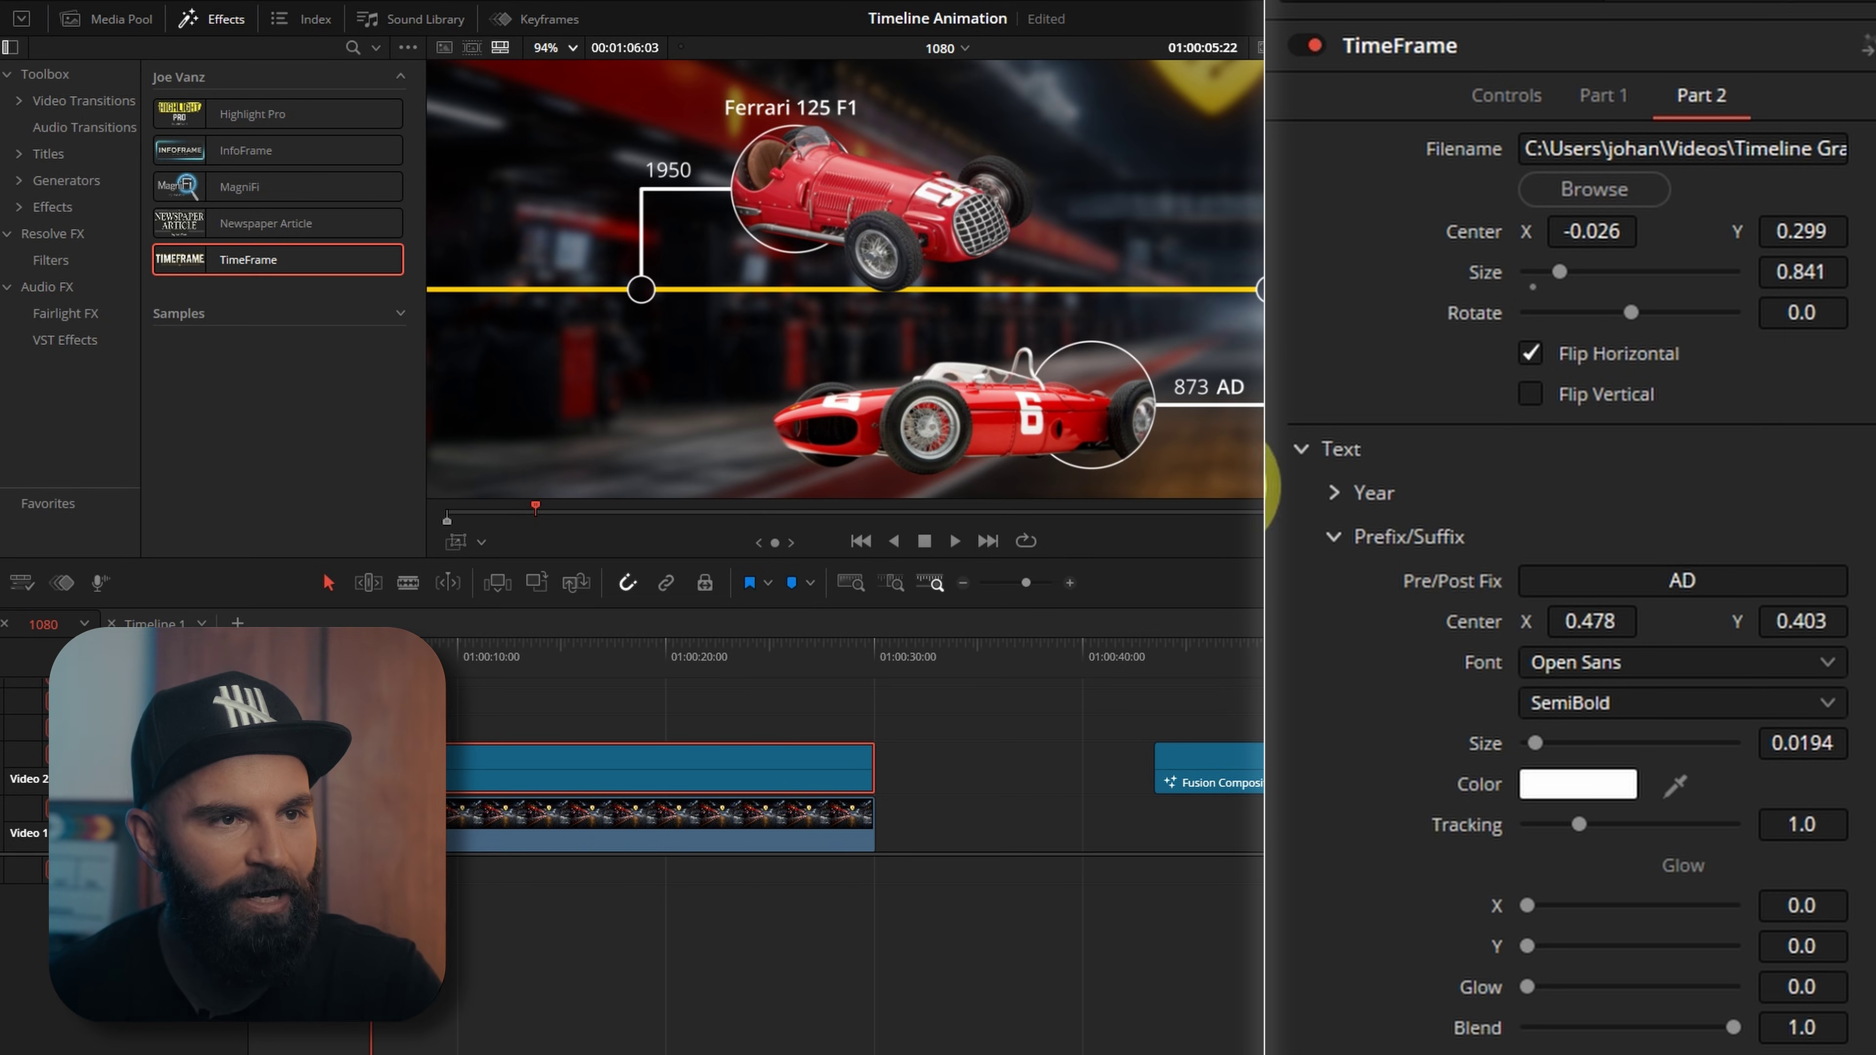
pyautogui.click(482, 542)
pyautogui.click(517, 673)
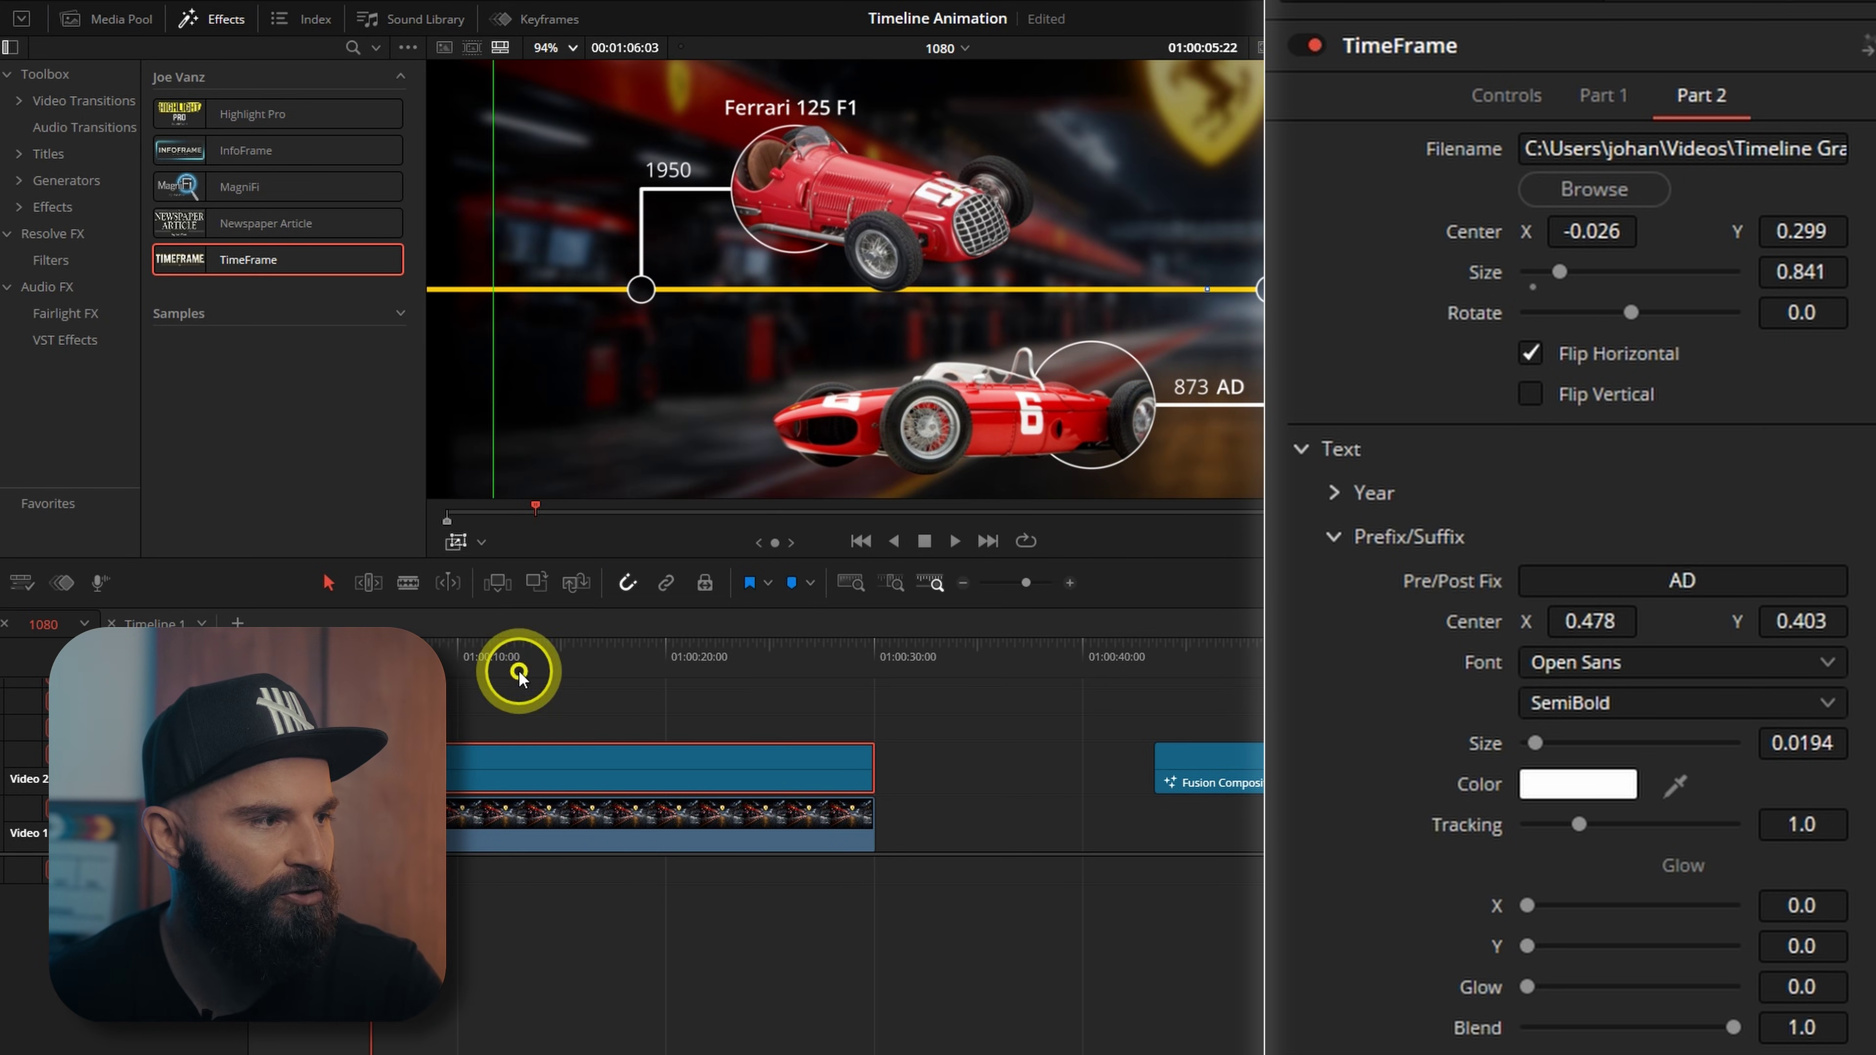
pyautogui.scroll(1, 786, 432)
pyautogui.click(779, 399)
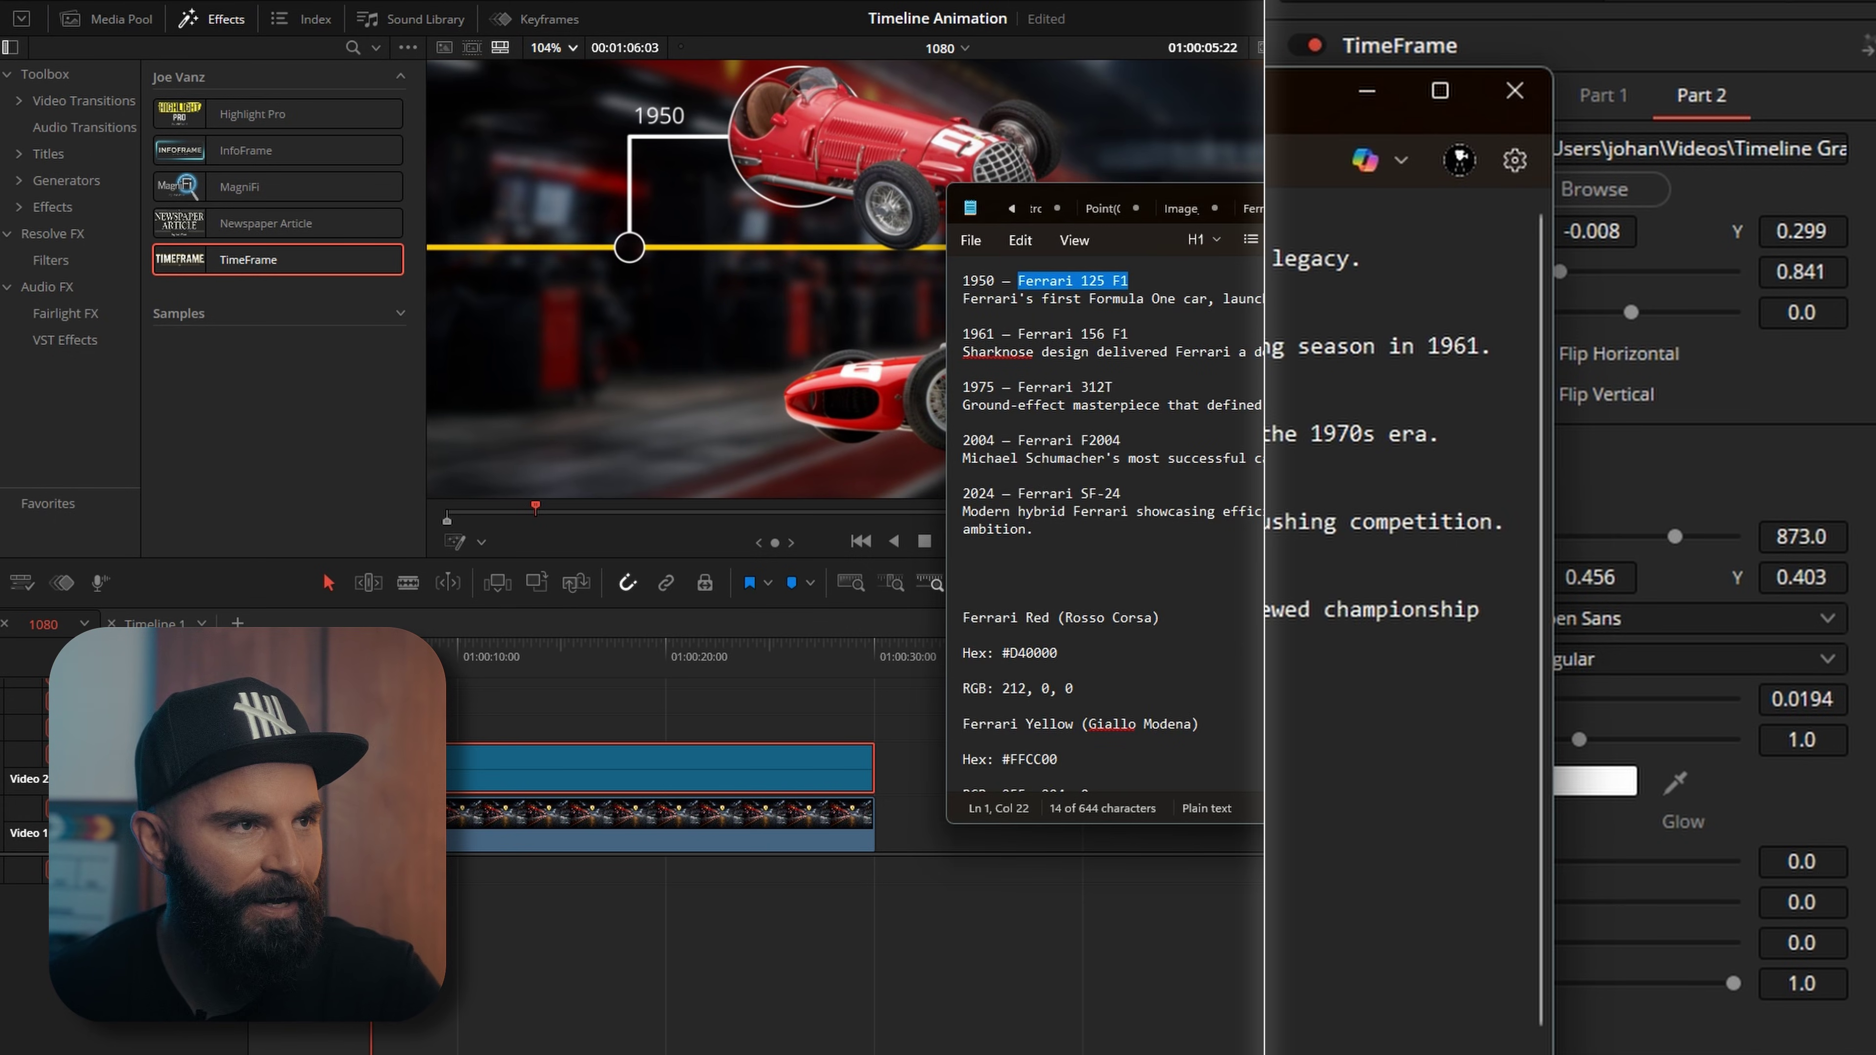
# Step: Set Part 2's Year text to 1961
pyautogui.click(1333, 61)
pyautogui.doubleClick(1771, 530)
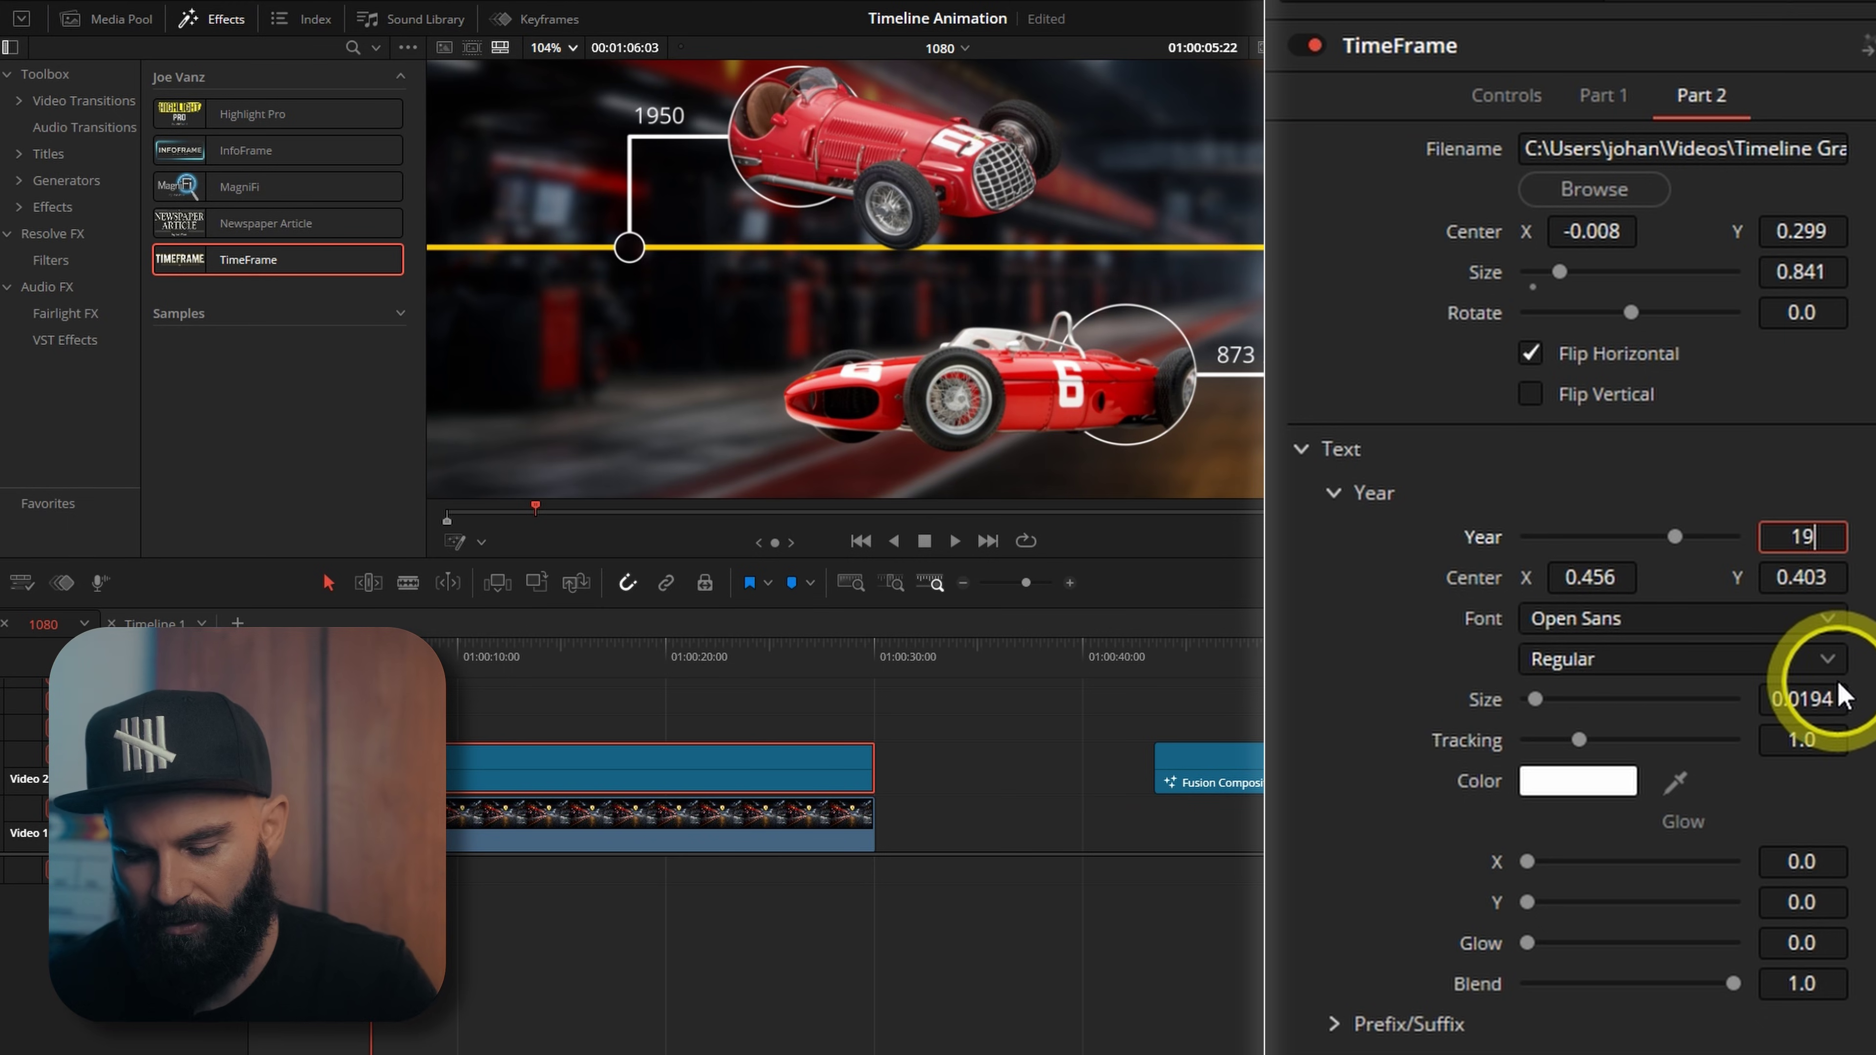
pyautogui.click(1333, 493)
# Step: Replace Part 2's Pre/Post Fix with Ferrari 156 F1 from the text notes and set its Center to X 0.405, Y 0.465
pyautogui.click(1333, 537)
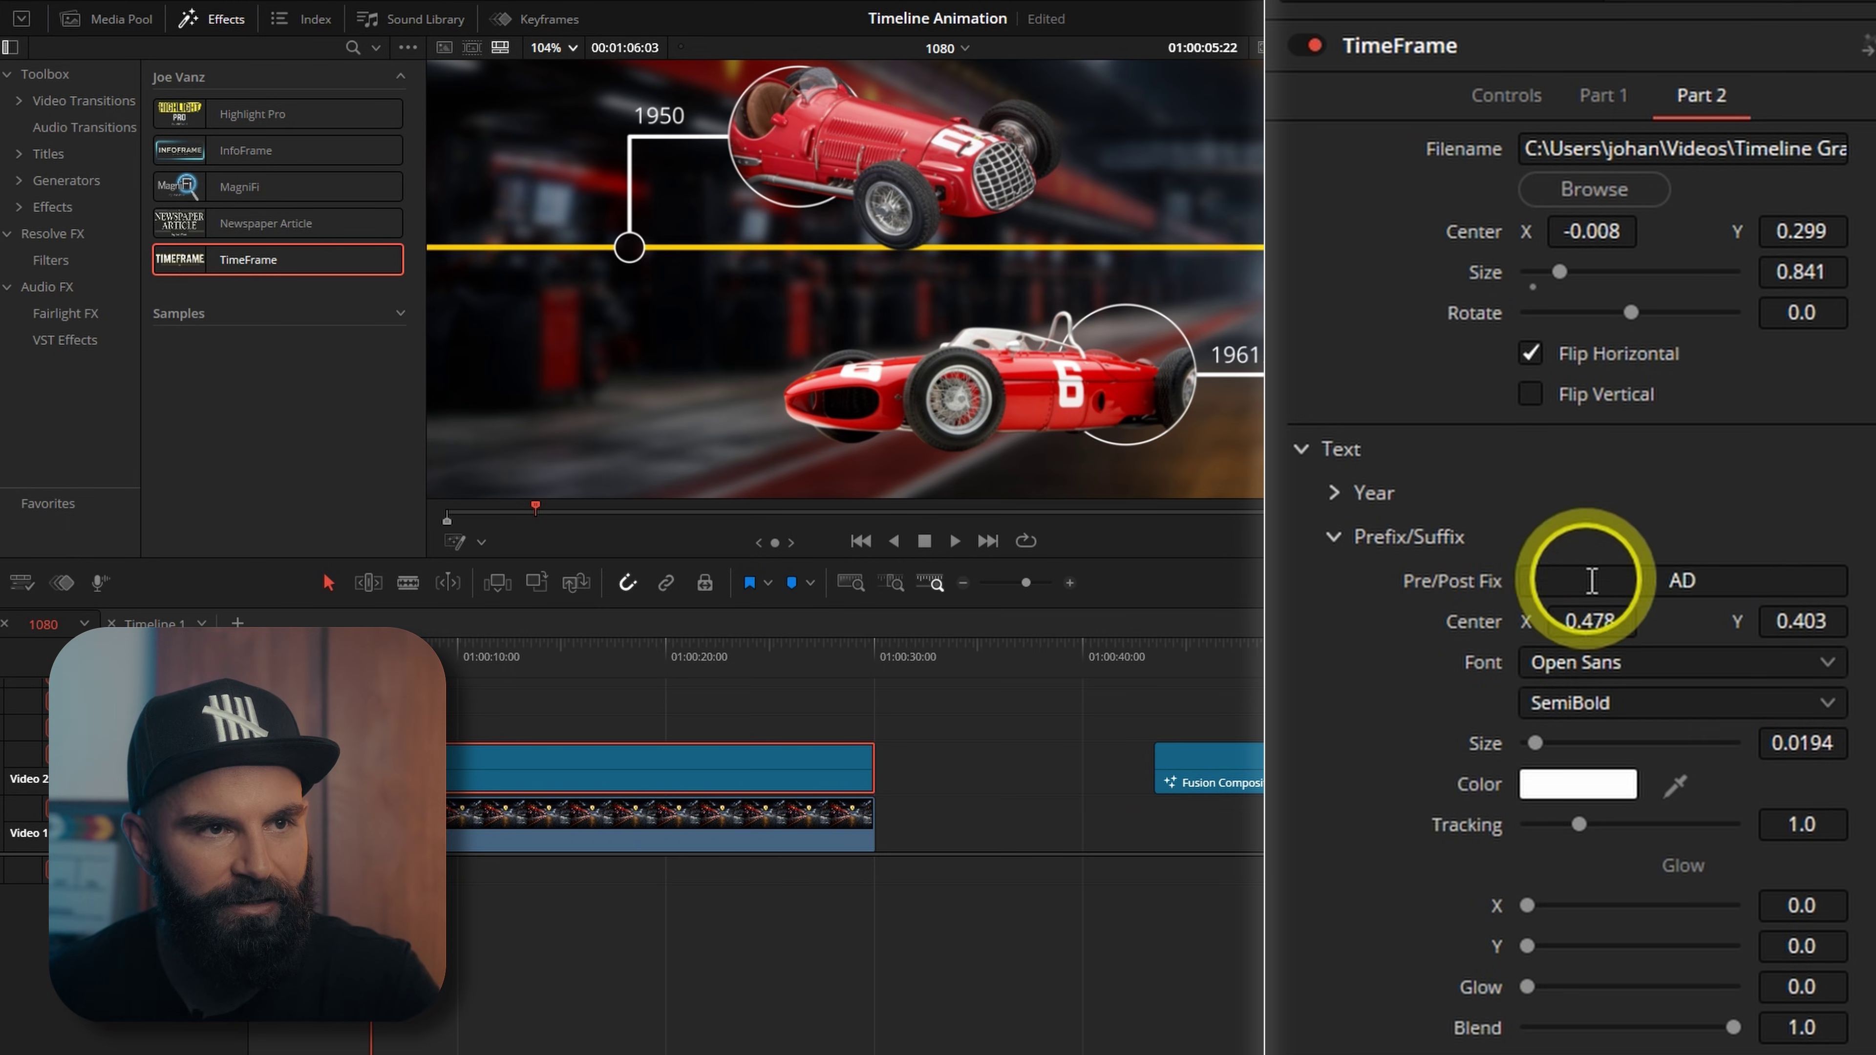
pyautogui.hotkey('alt', 'Tab')
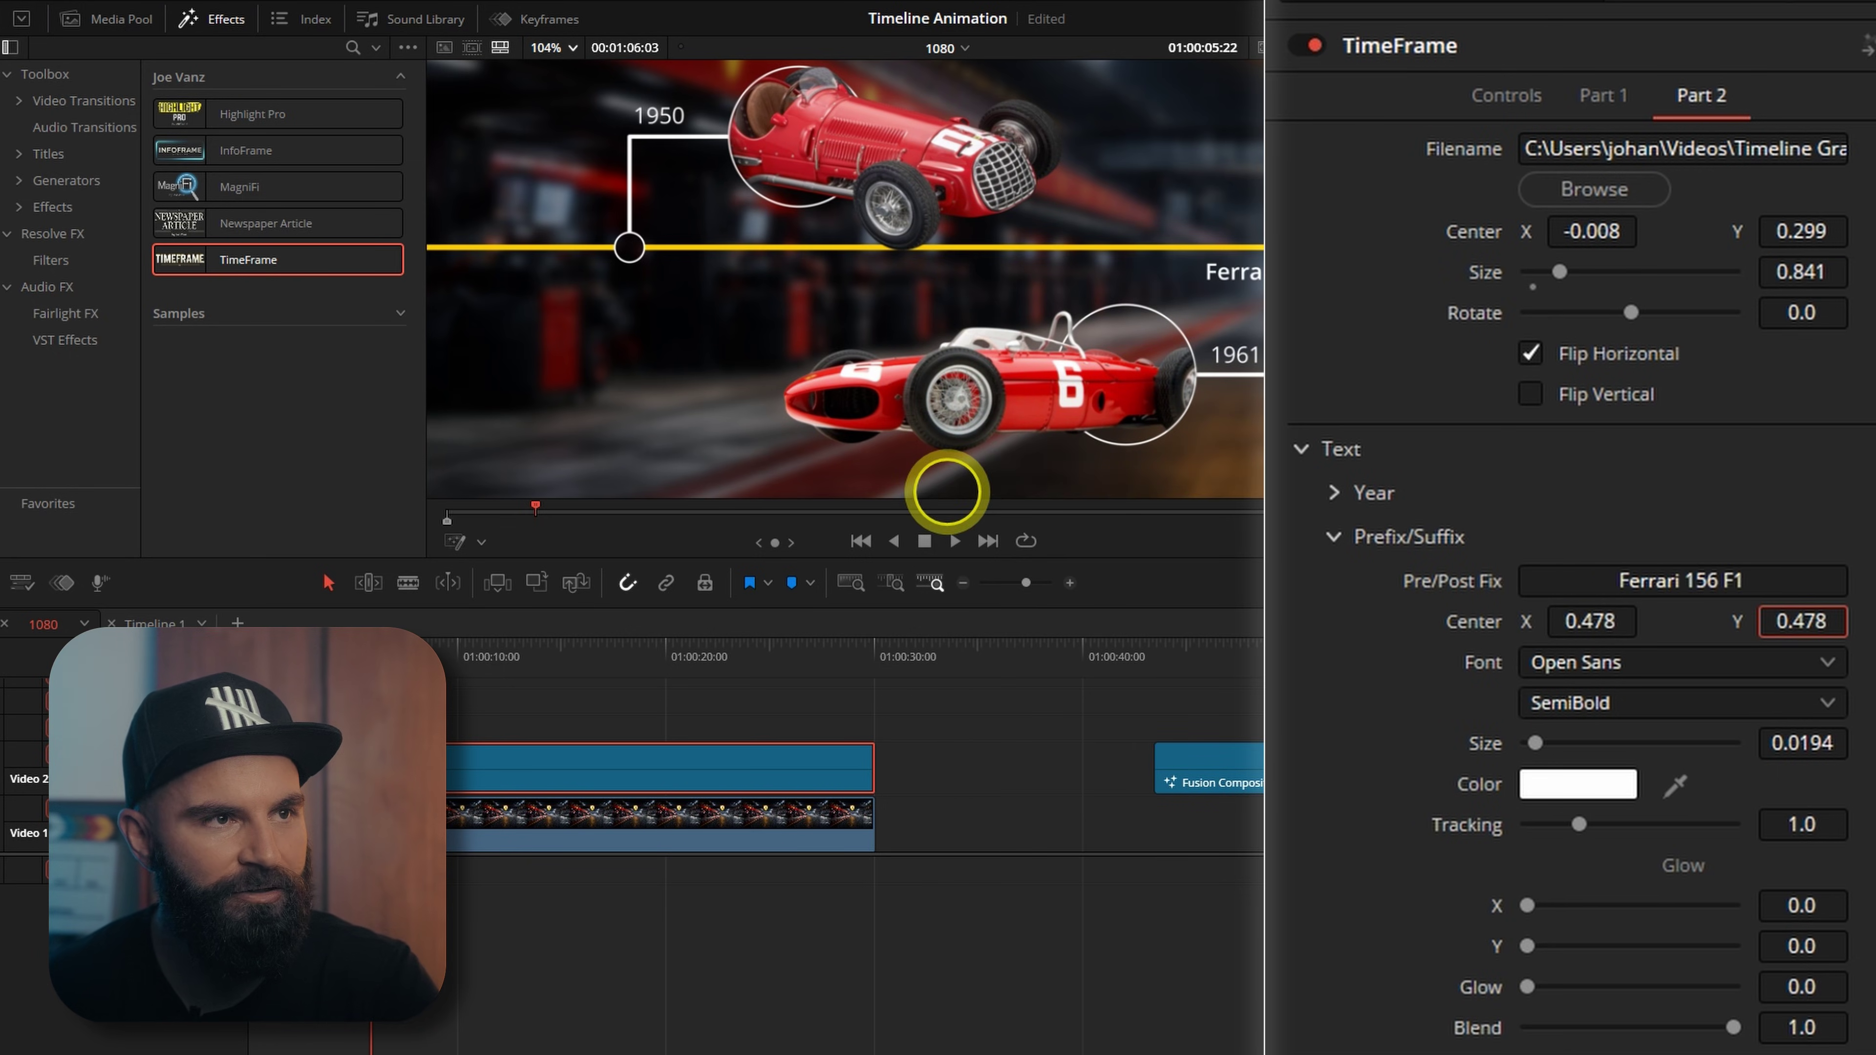
pyautogui.moveTo(1805, 621); pyautogui.dragTo(1786, 621)
pyautogui.moveTo(1610, 623); pyautogui.dragTo(1470, 619)
pyautogui.hotkey('shift', 'z')
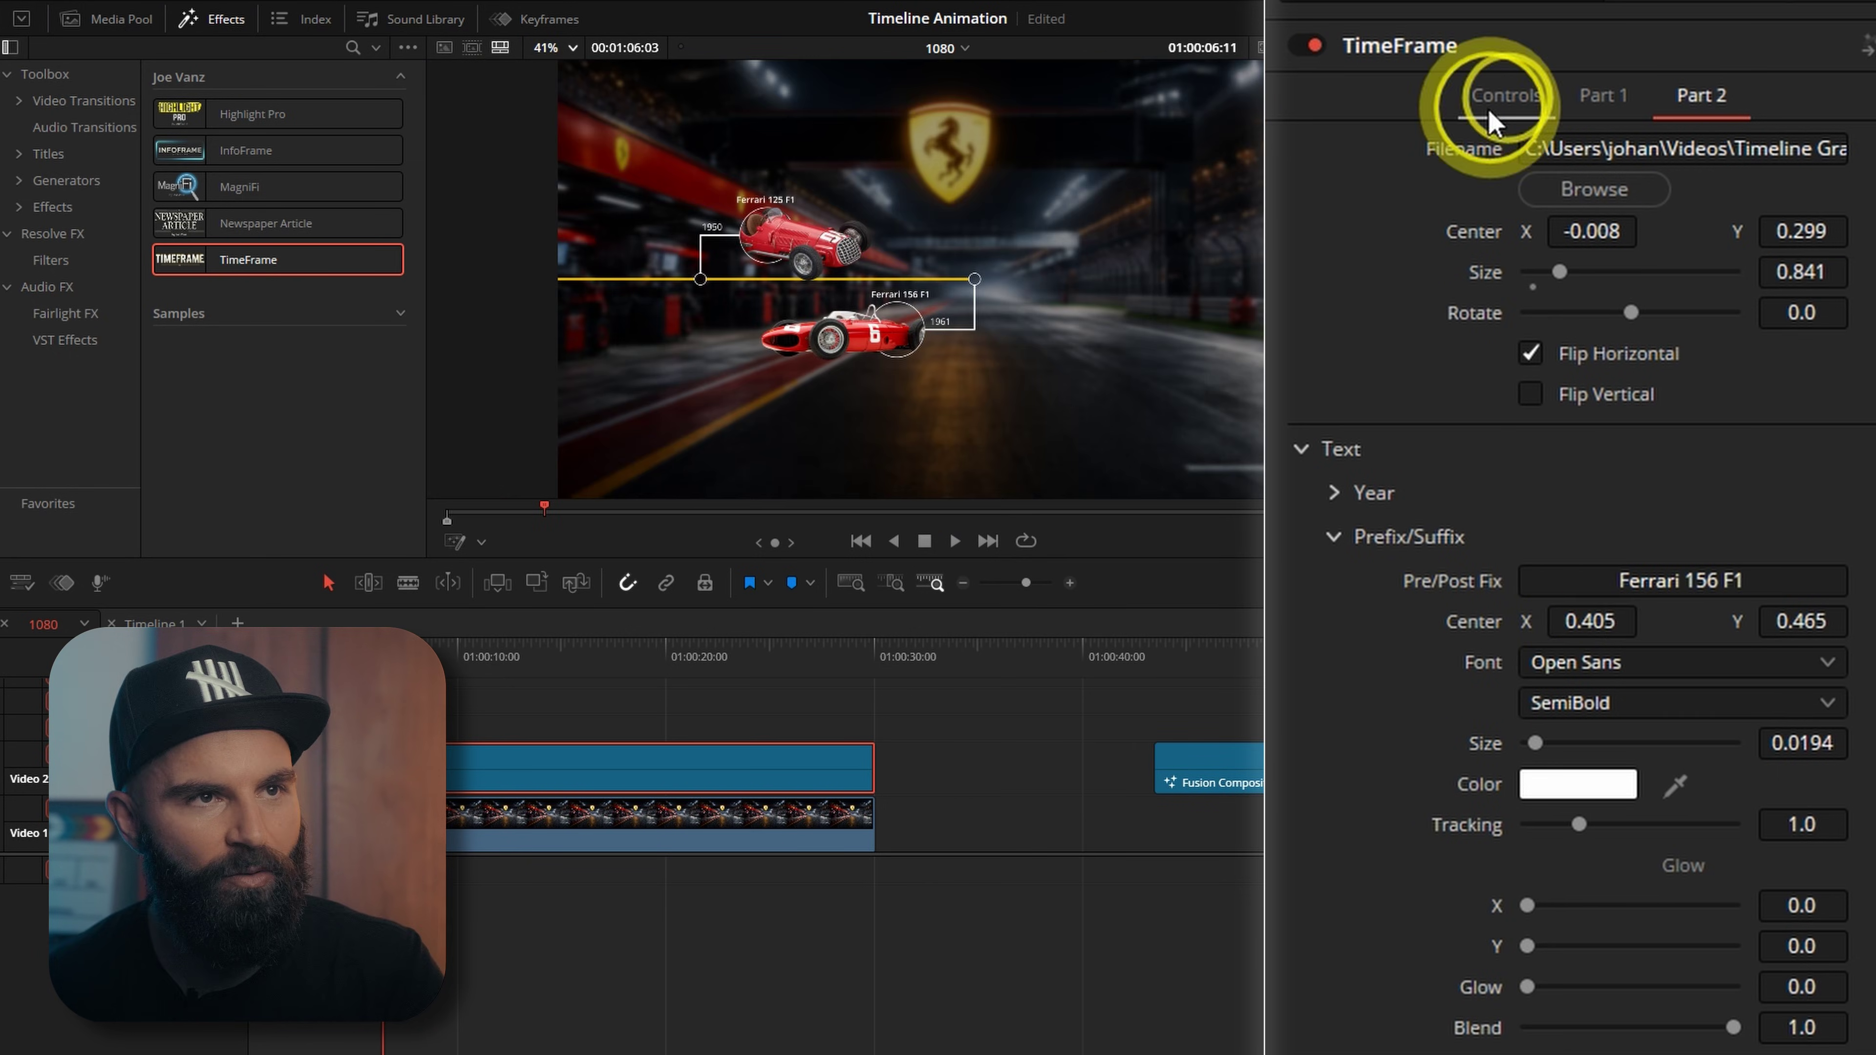
# Step: Set Part 2's X position to 0.403 in TimeFrame's general controls
pyautogui.click(1505, 95)
pyautogui.moveTo(1577, 468); pyautogui.dragTo(1366, 470)
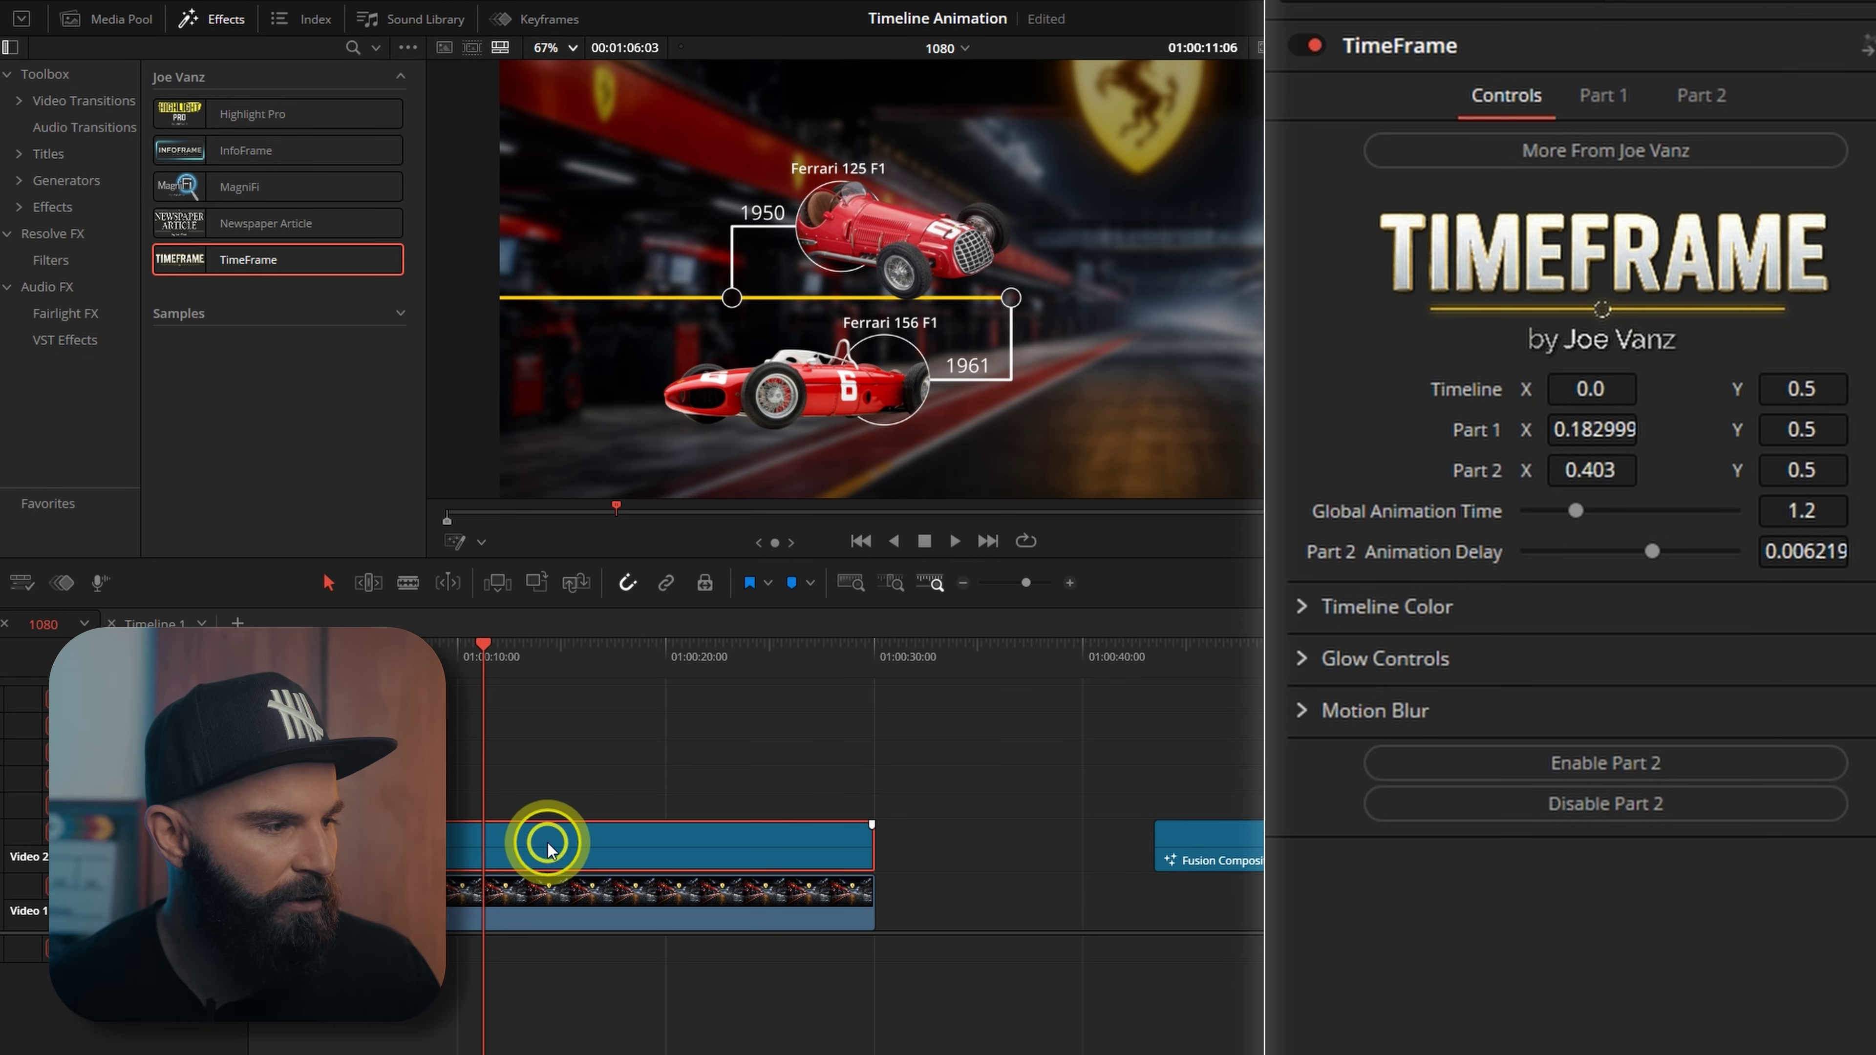
# Step: Duplicate the TimeFrame clip onto Video 3 and set the copy's Transform Position X to 583
pyautogui.moveTo(554, 846); pyautogui.dragTo(554, 785)
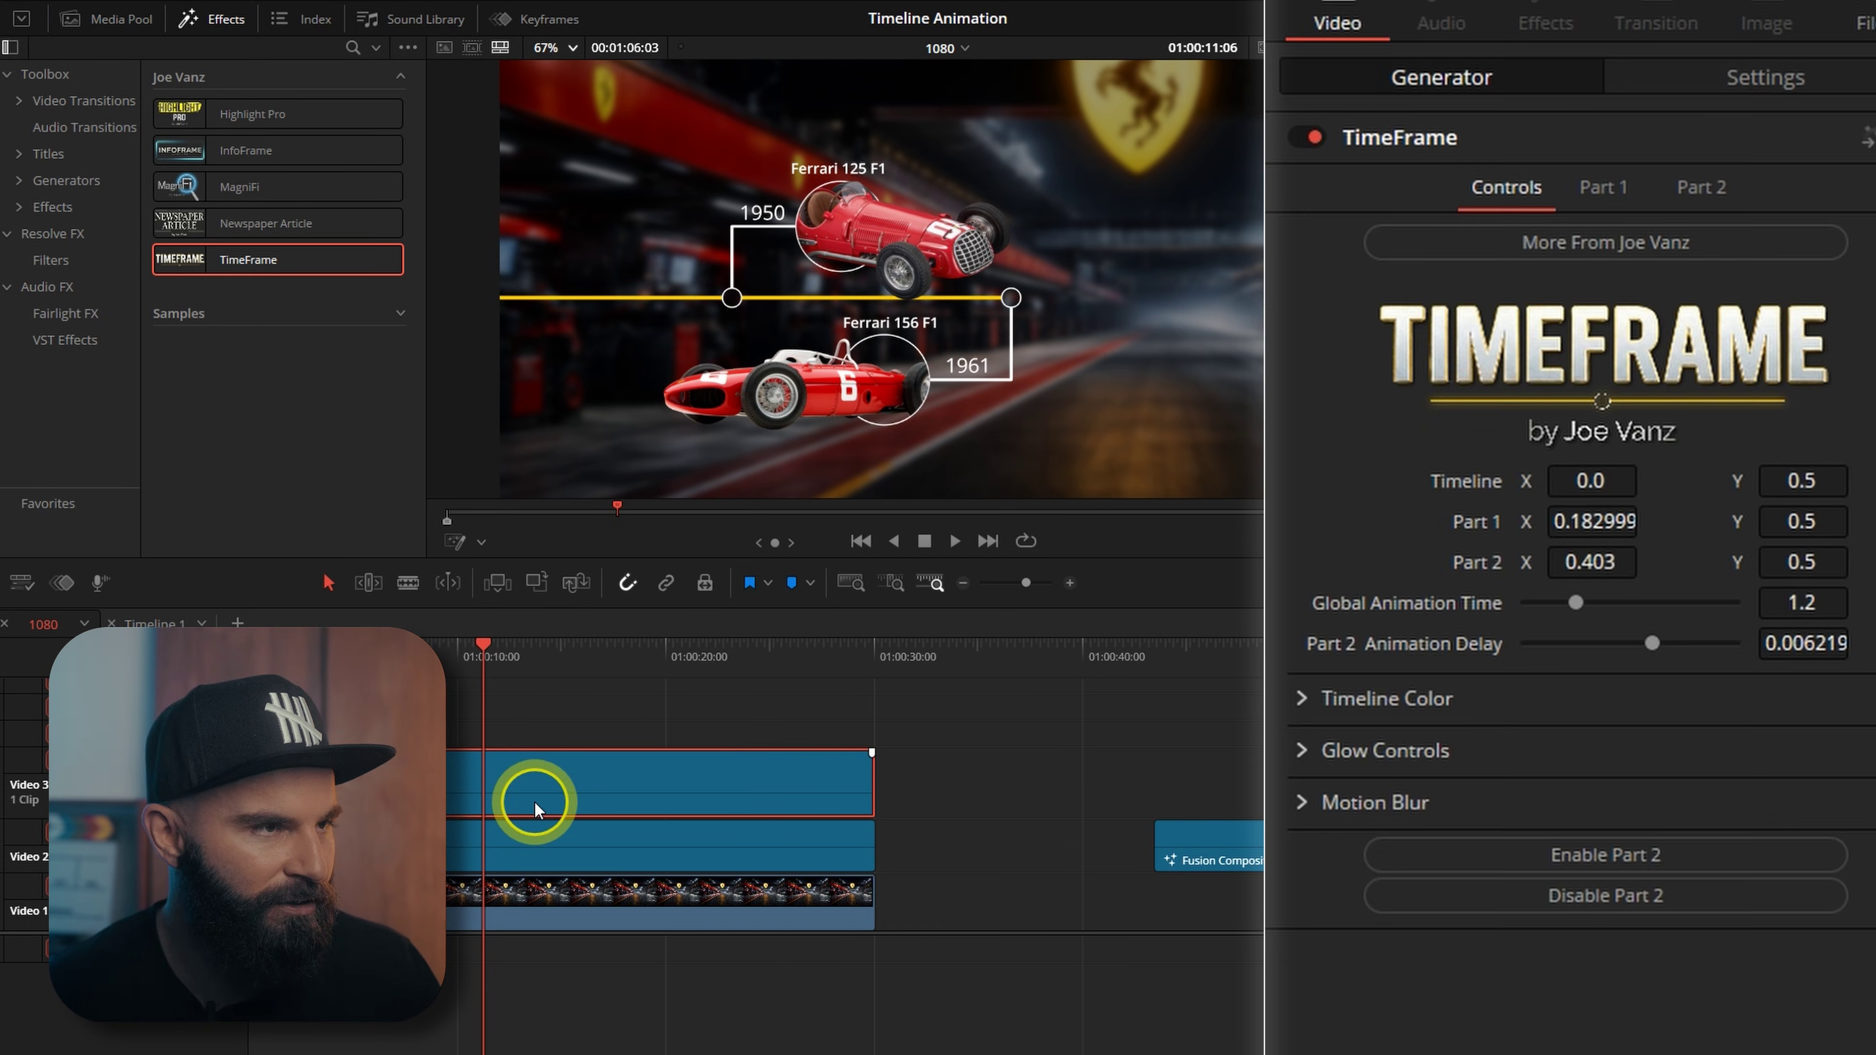
pyautogui.click(1762, 77)
pyautogui.moveTo(1559, 227); pyautogui.dragTo(1618, 226)
pyautogui.moveTo(978, 562); pyautogui.dragTo(1292, 577)
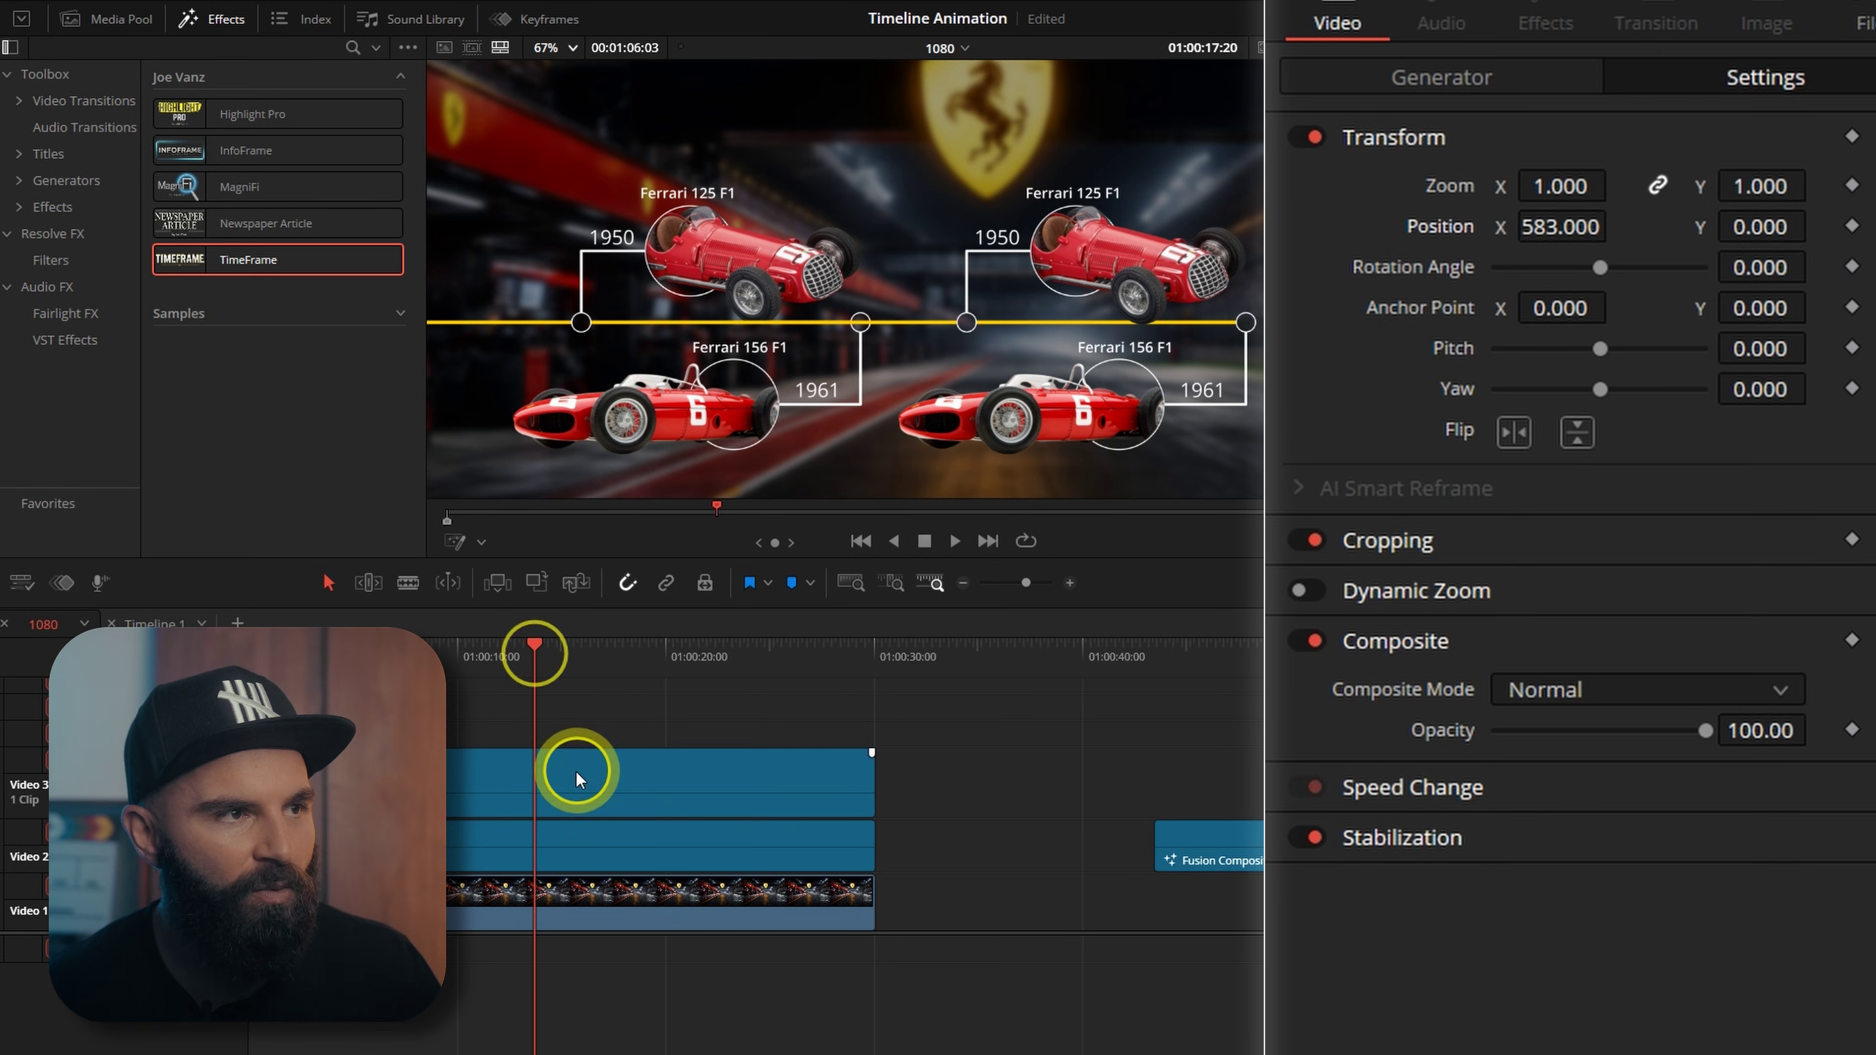
# Step: Set the duplicated TimeFrame's Timeline X to 0.107
pyautogui.click(1441, 77)
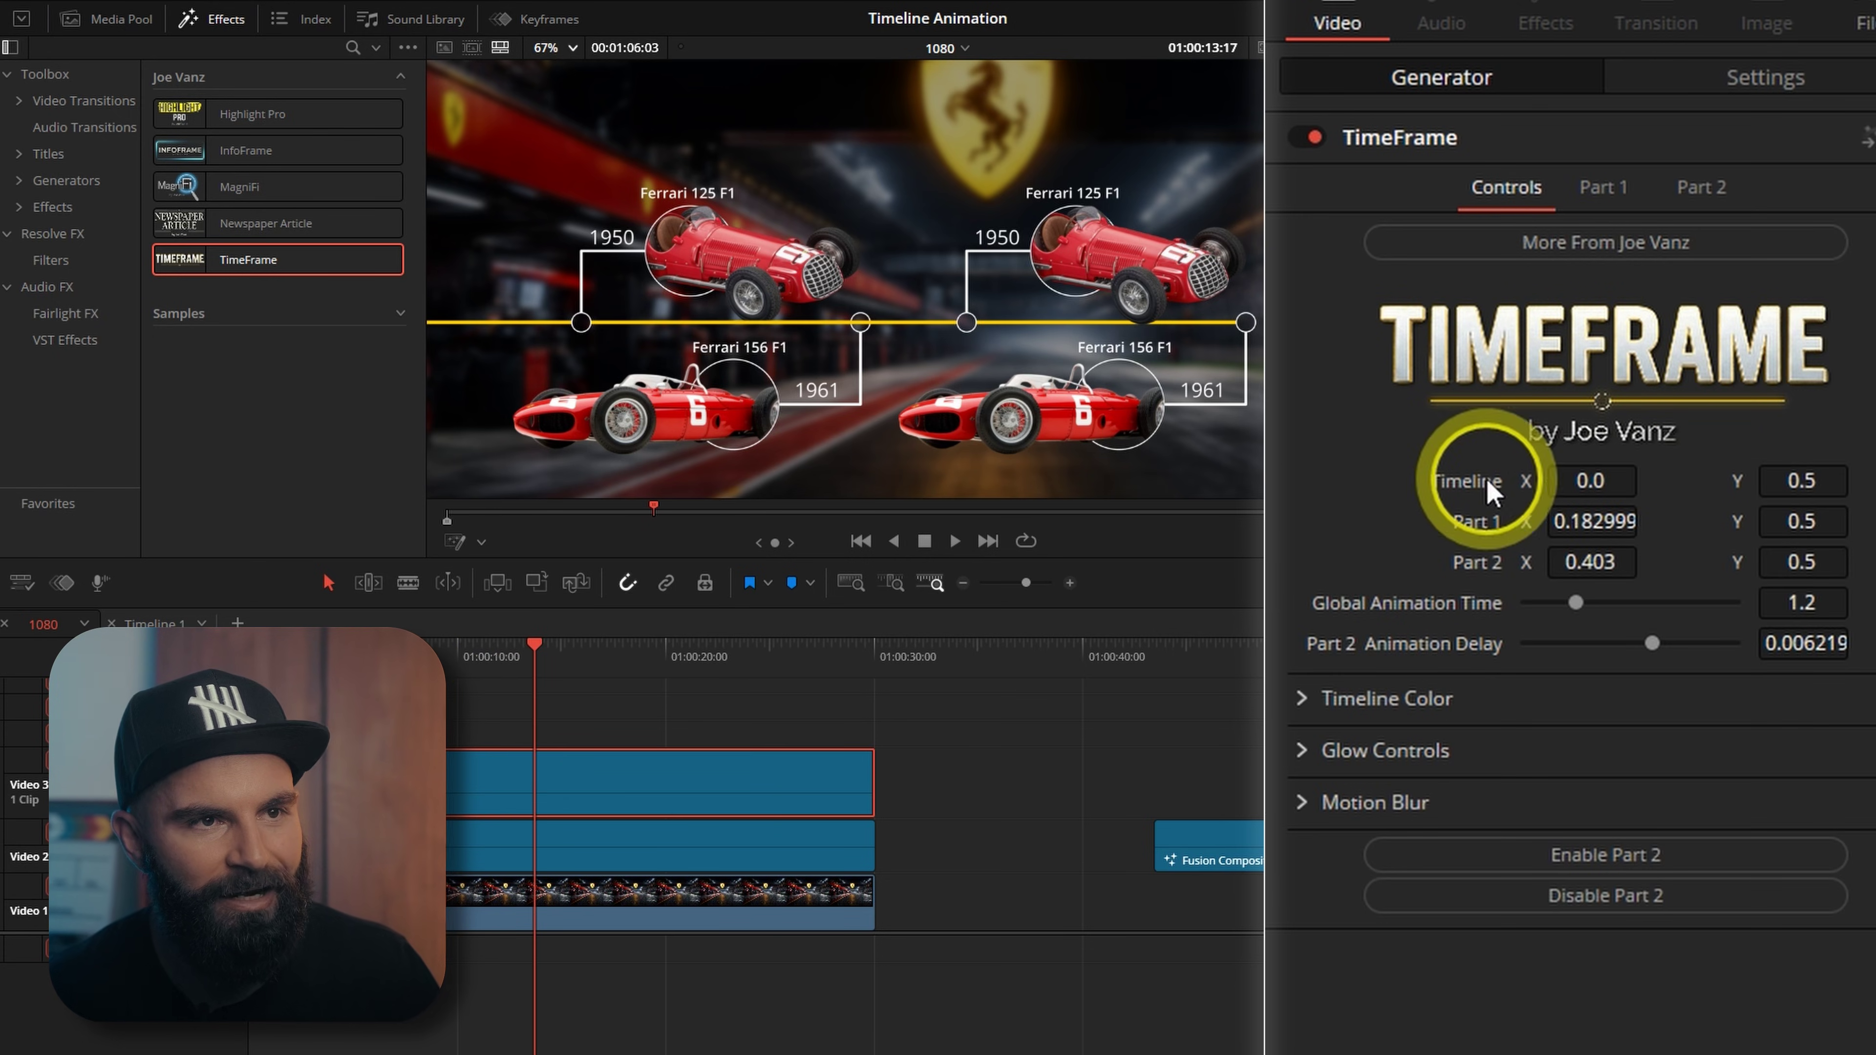
pyautogui.moveTo(1571, 479); pyautogui.dragTo(1746, 480)
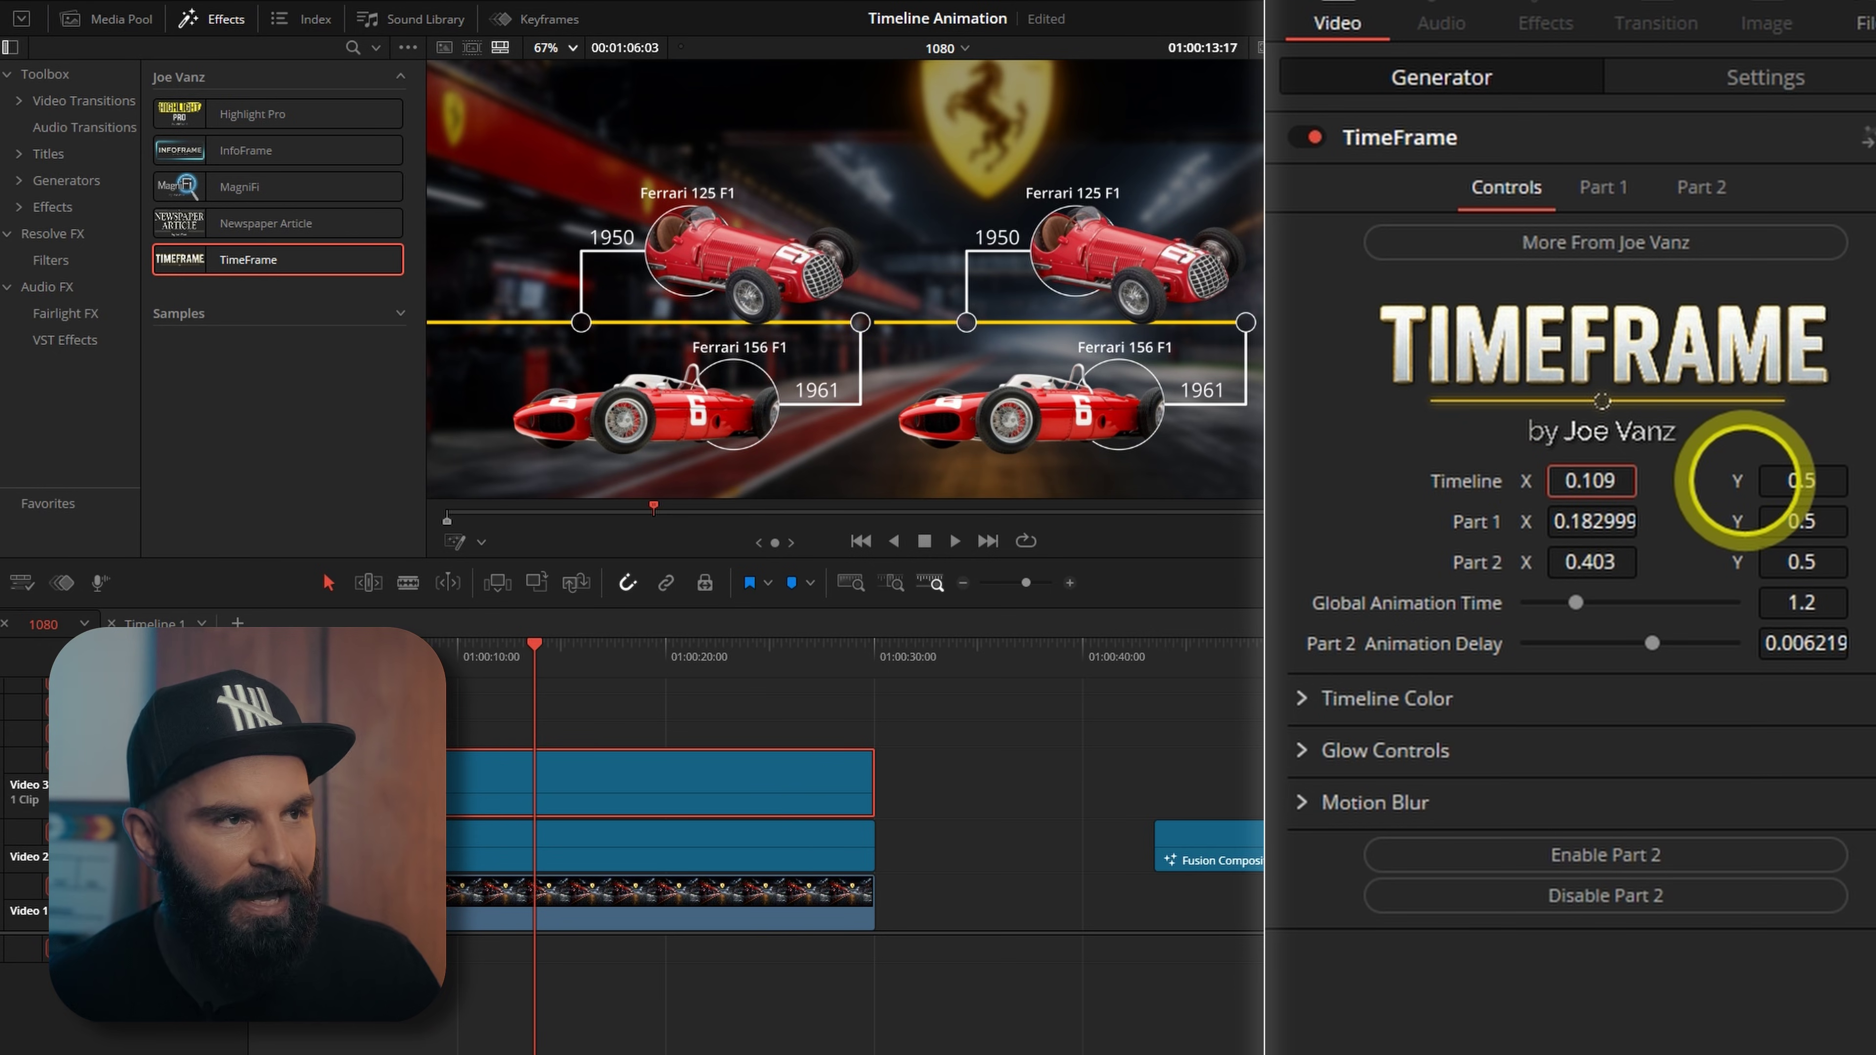
pyautogui.scroll(5, 877, 369)
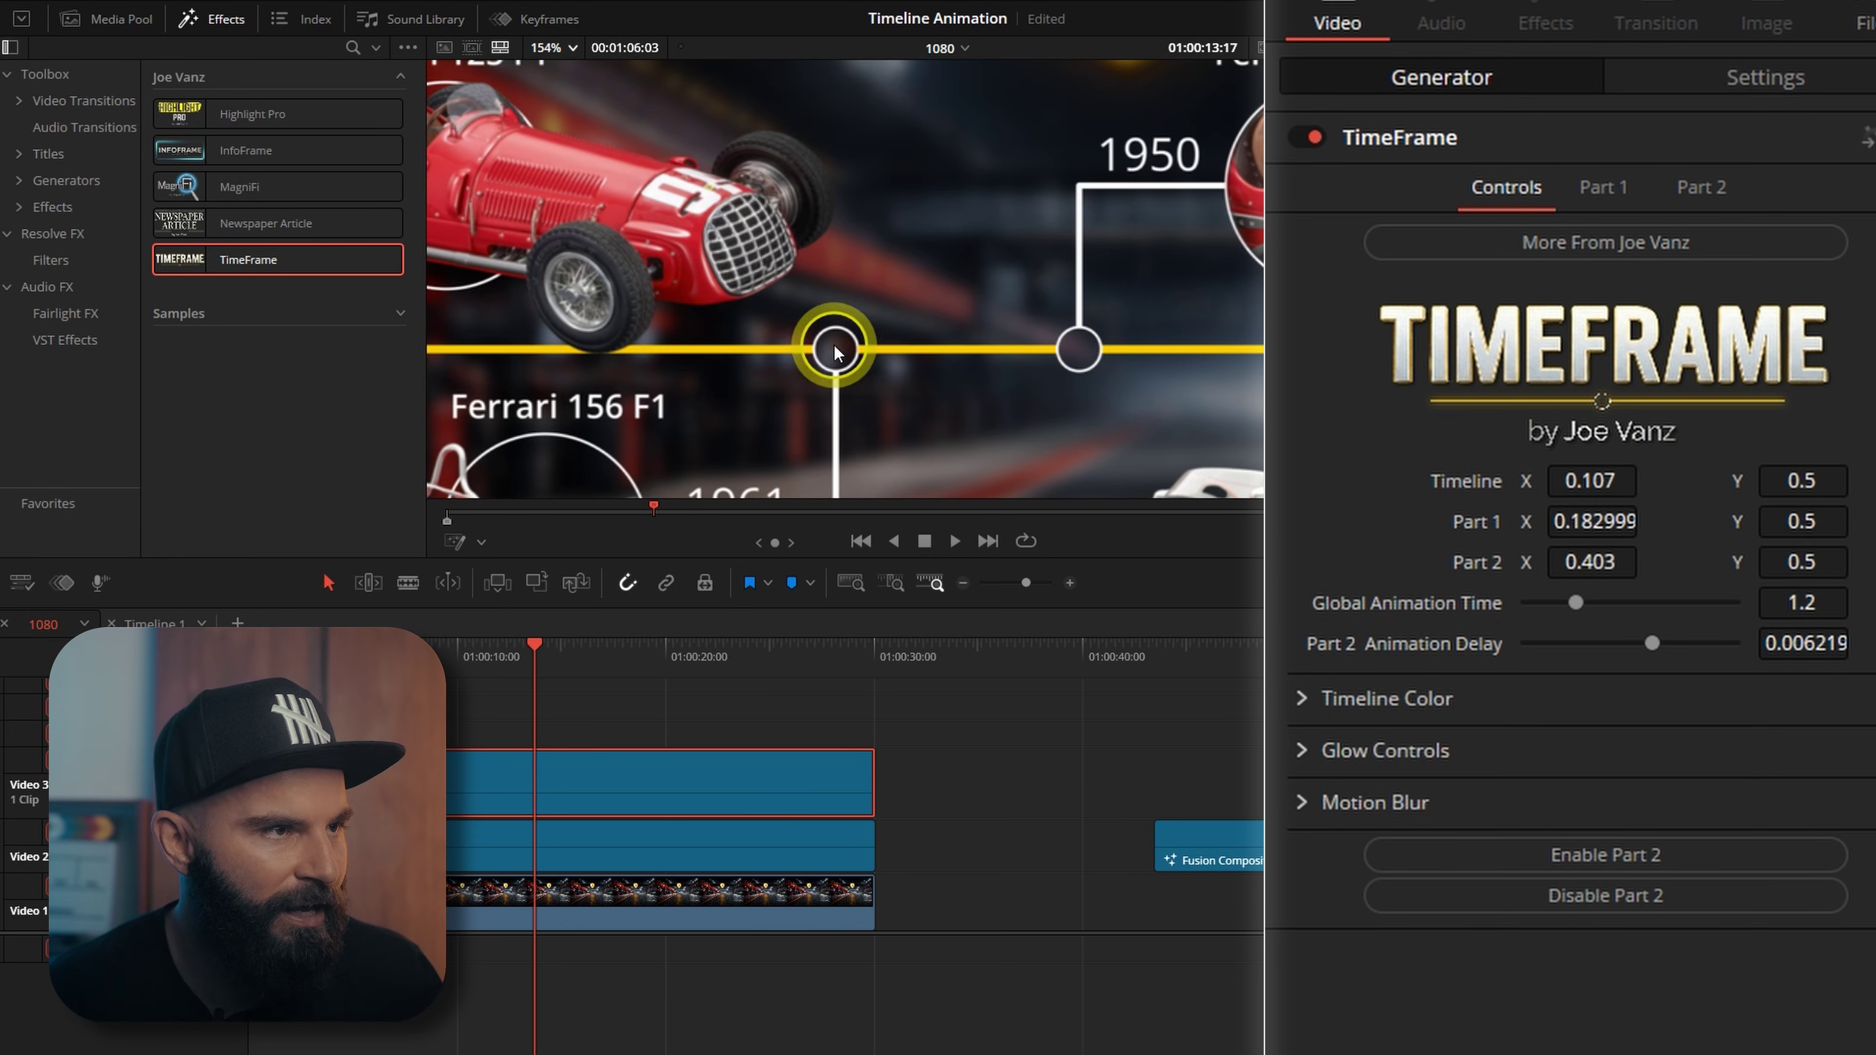
# Step: Space the duplicate's markers by setting Part 1 X to 0.234 and Part 2 X to 0.464
pyautogui.scroll(-4, 1016, 395)
pyautogui.moveTo(1596, 522); pyautogui.dragTo(1750, 515)
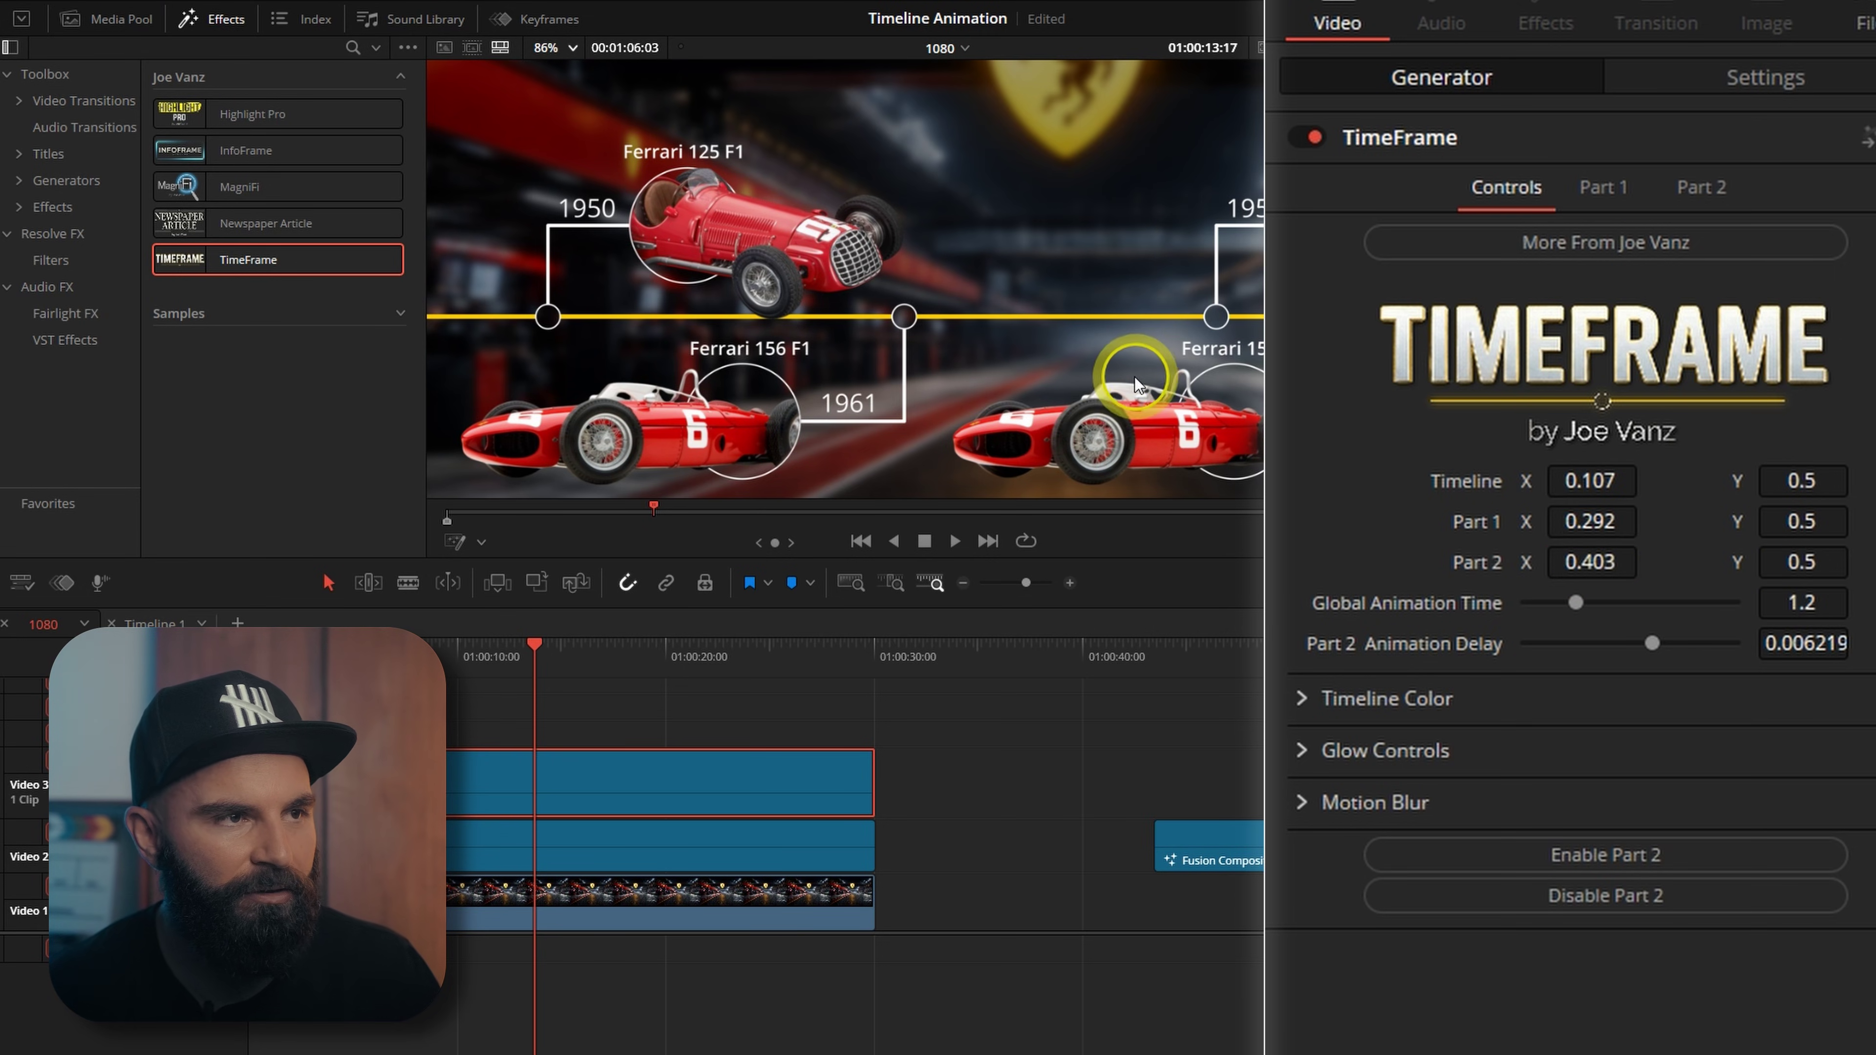
pyautogui.scroll(-2, 1134, 377)
pyautogui.scroll(-1, 1122, 393)
pyautogui.moveTo(1587, 559); pyautogui.dragTo(1500, 526)
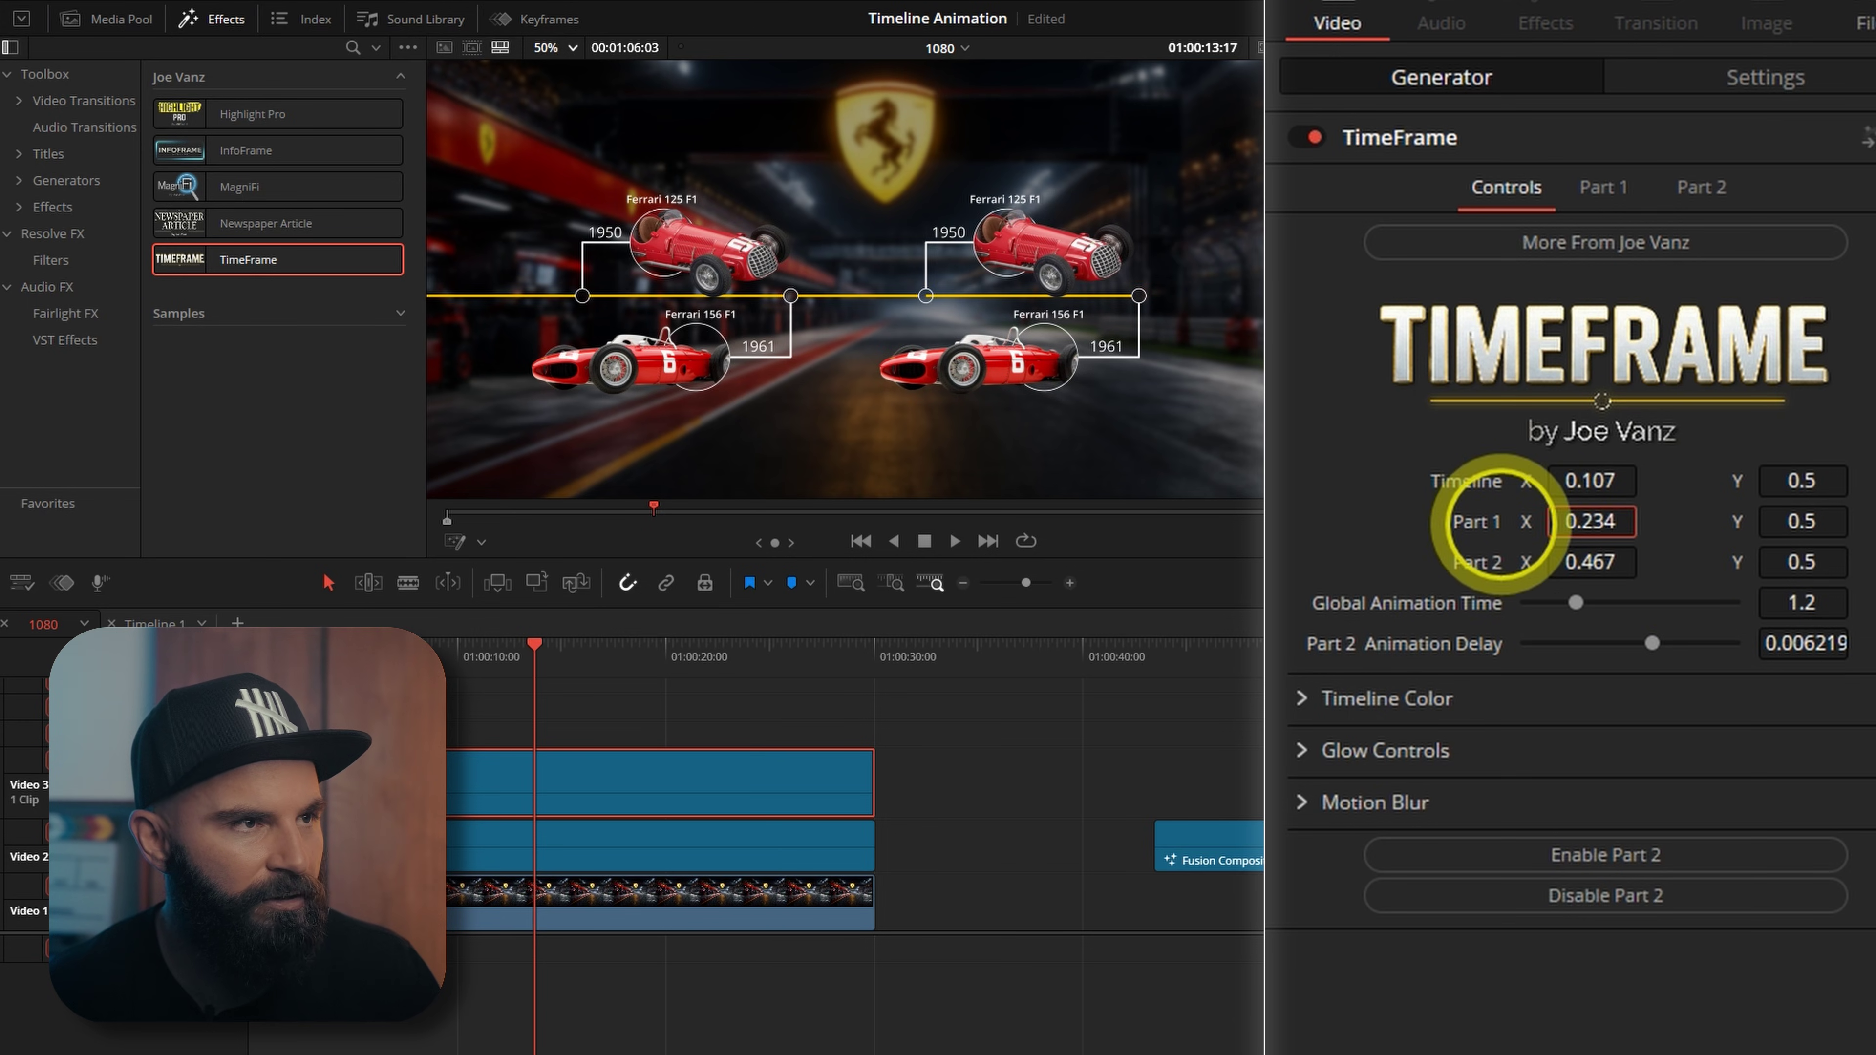
pyautogui.click(1573, 561)
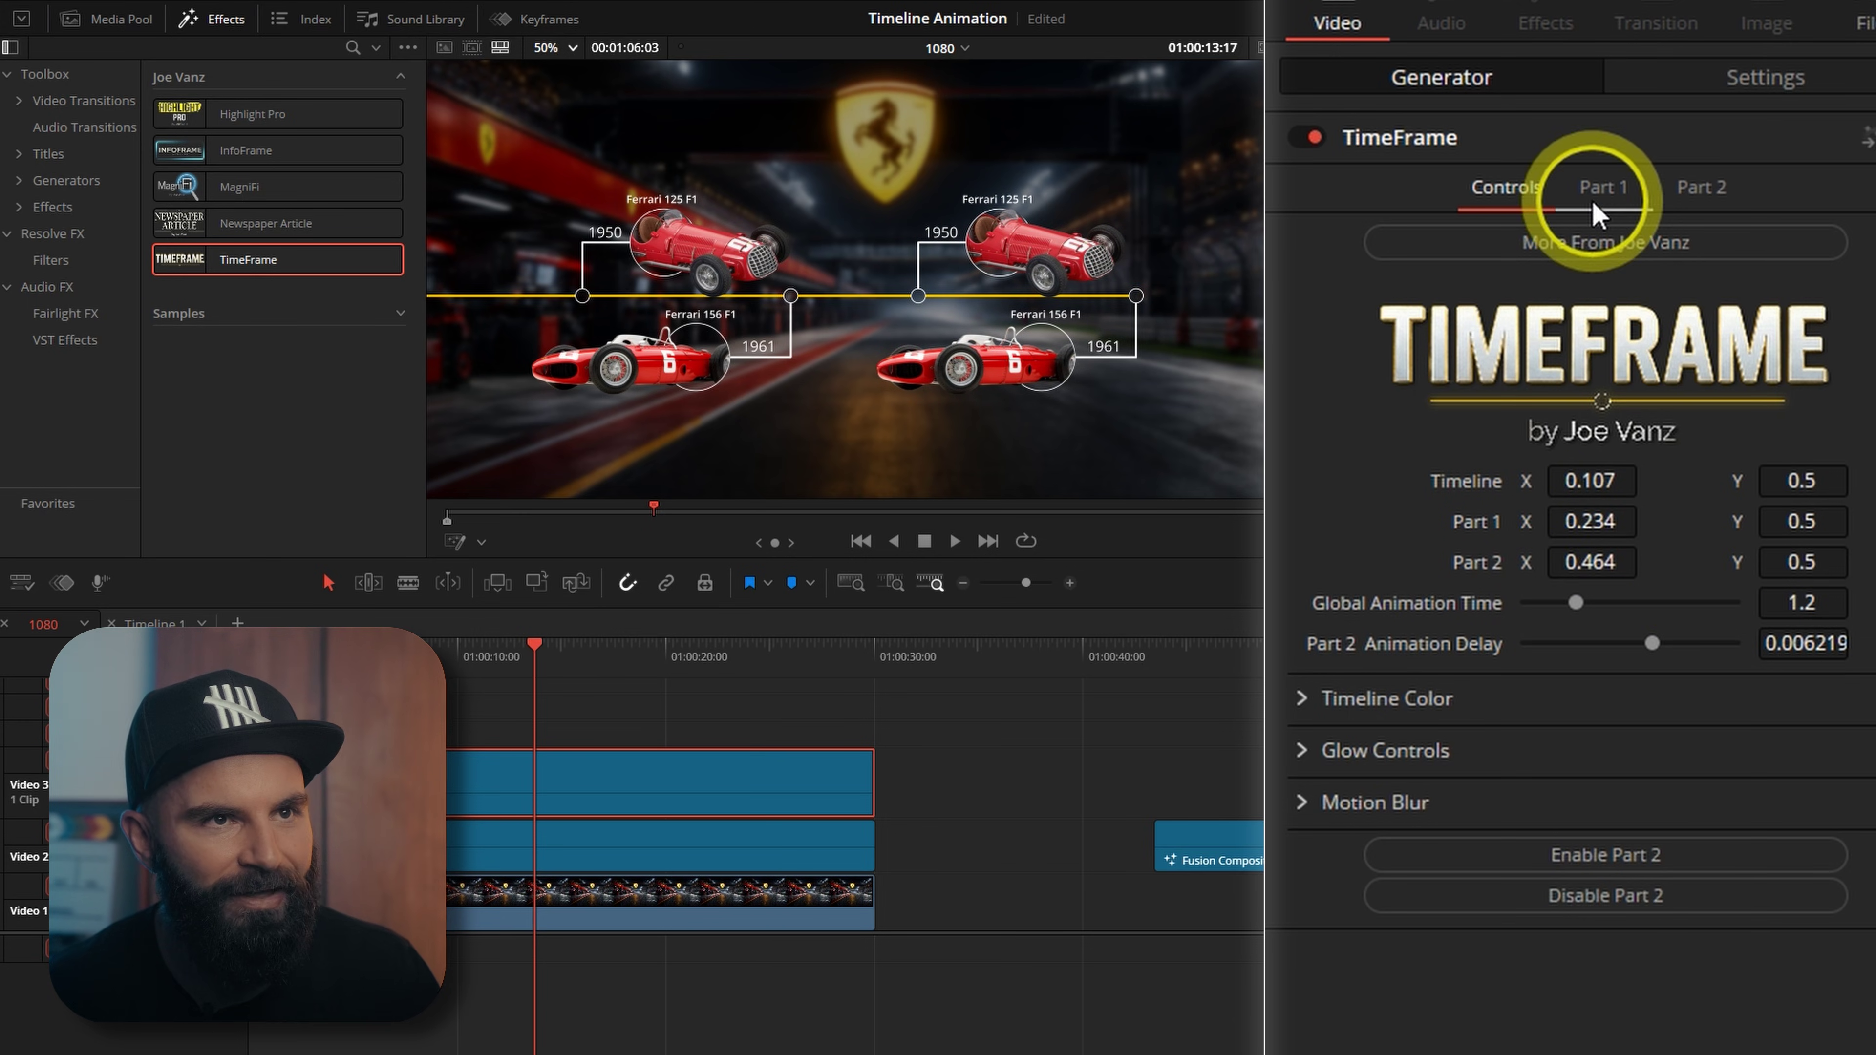
# Step: Load 1975 — Ferrari 312T.png into the duplicate's Part 1, unflip it, and set Size 0.682, Rotate -0.5, Center X 0.969, Y 0.671
pyautogui.click(1603, 187)
pyautogui.click(1644, 294)
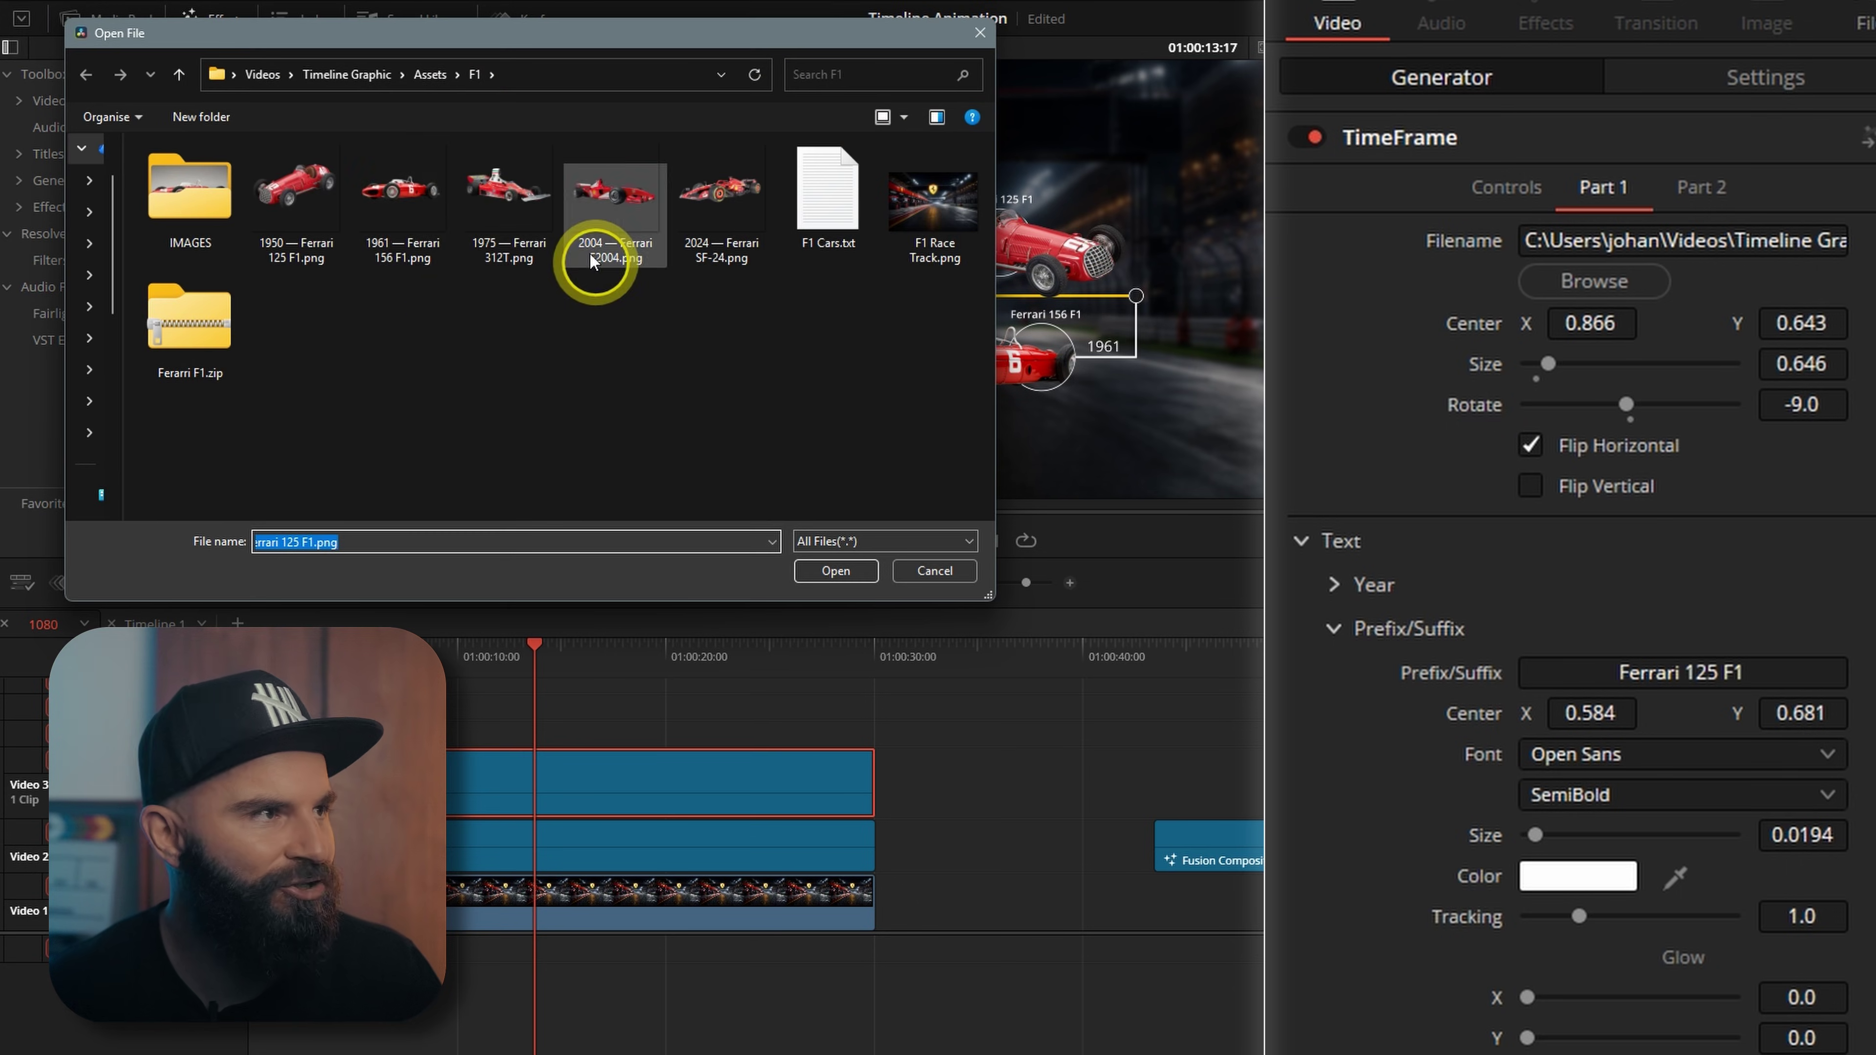
pyautogui.click(827, 574)
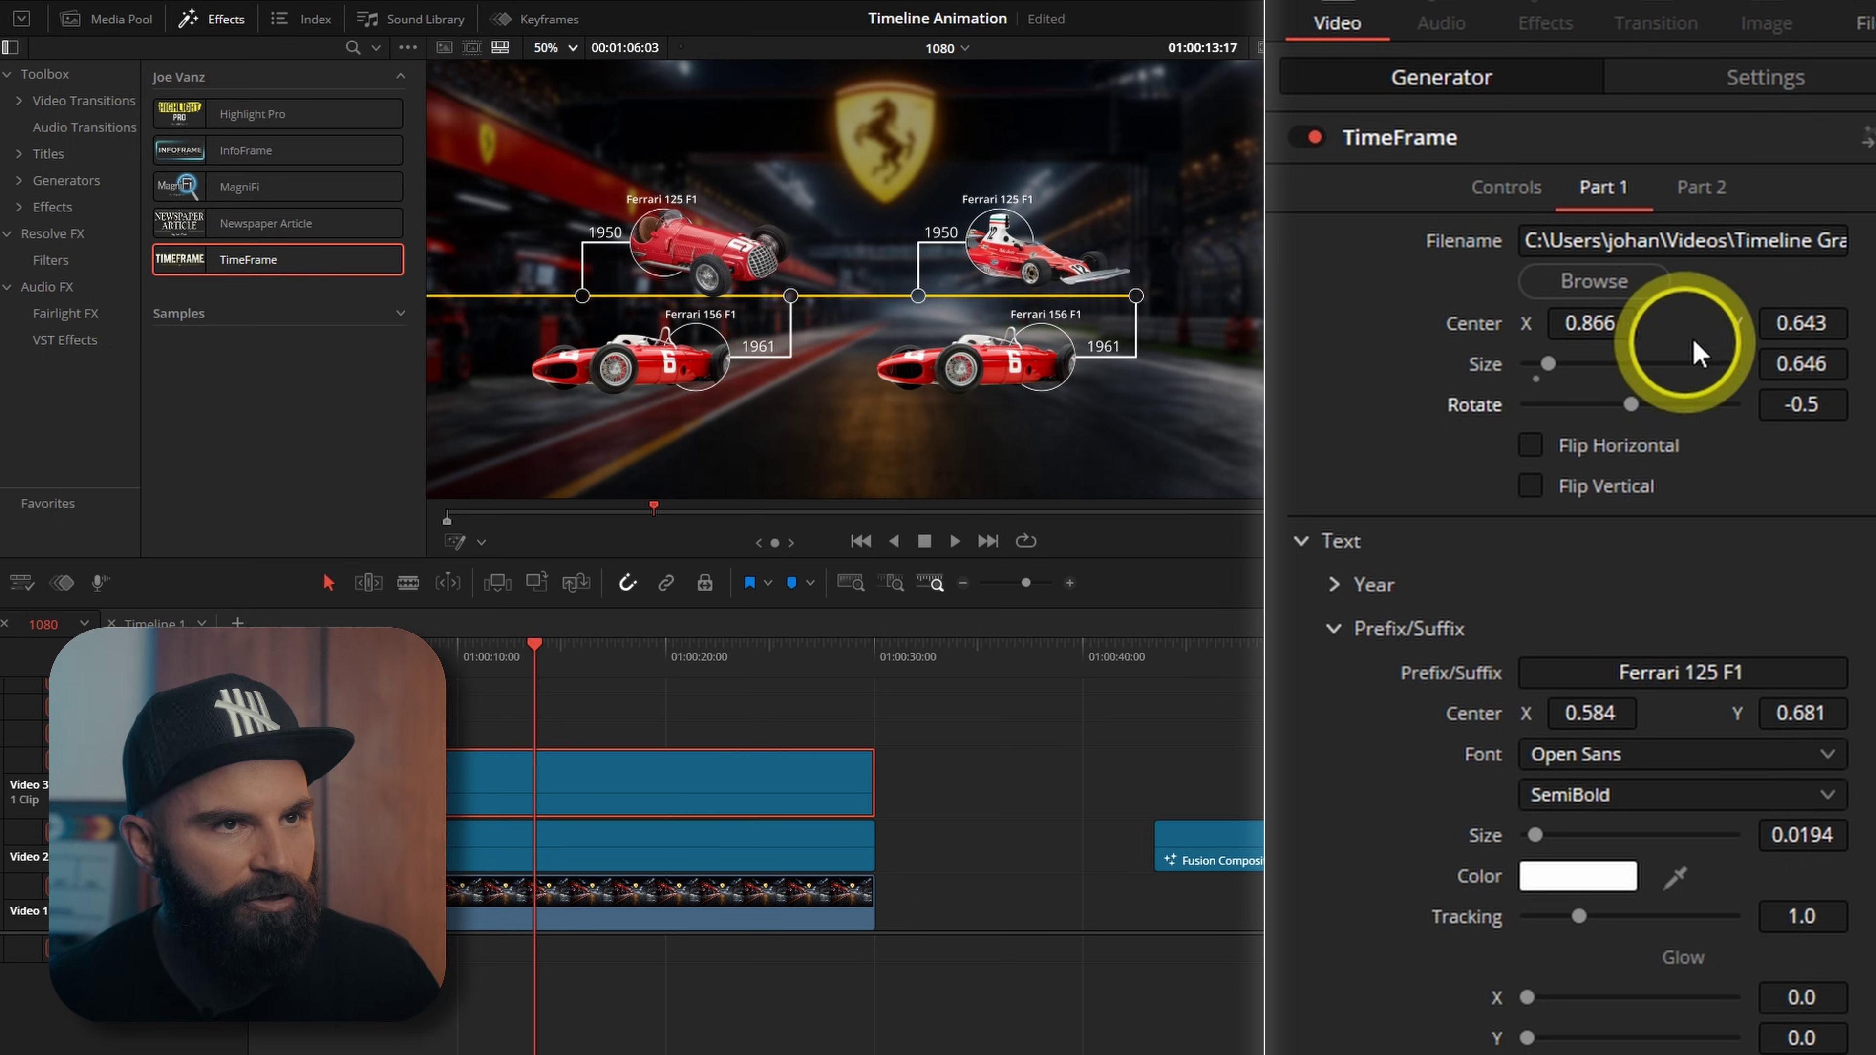
pyautogui.moveTo(1797, 363); pyautogui.dragTo(1847, 309)
# Step: Set the duplicate's Part 1 Year to 1975 and its Prefix/Suffix to Ferrari 312T
pyautogui.click(1335, 587)
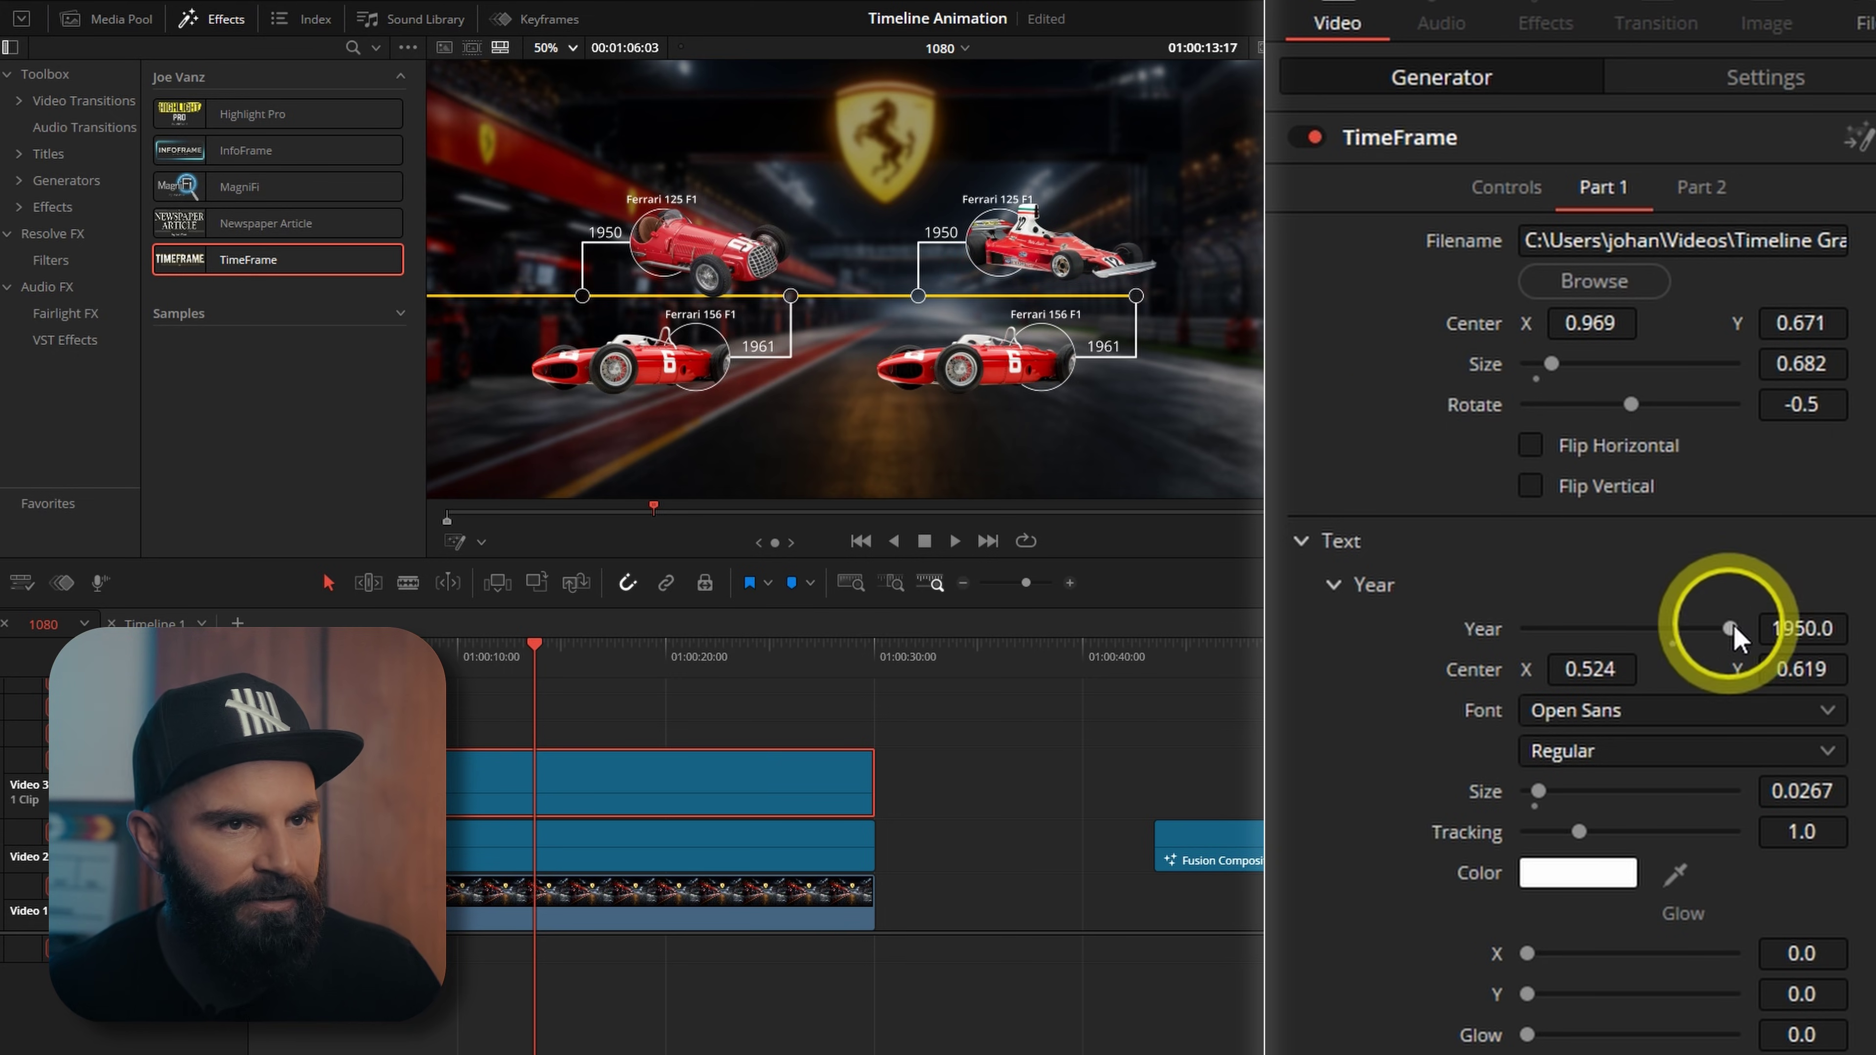
pyautogui.moveTo(1732, 630); pyautogui.dragTo(1752, 630)
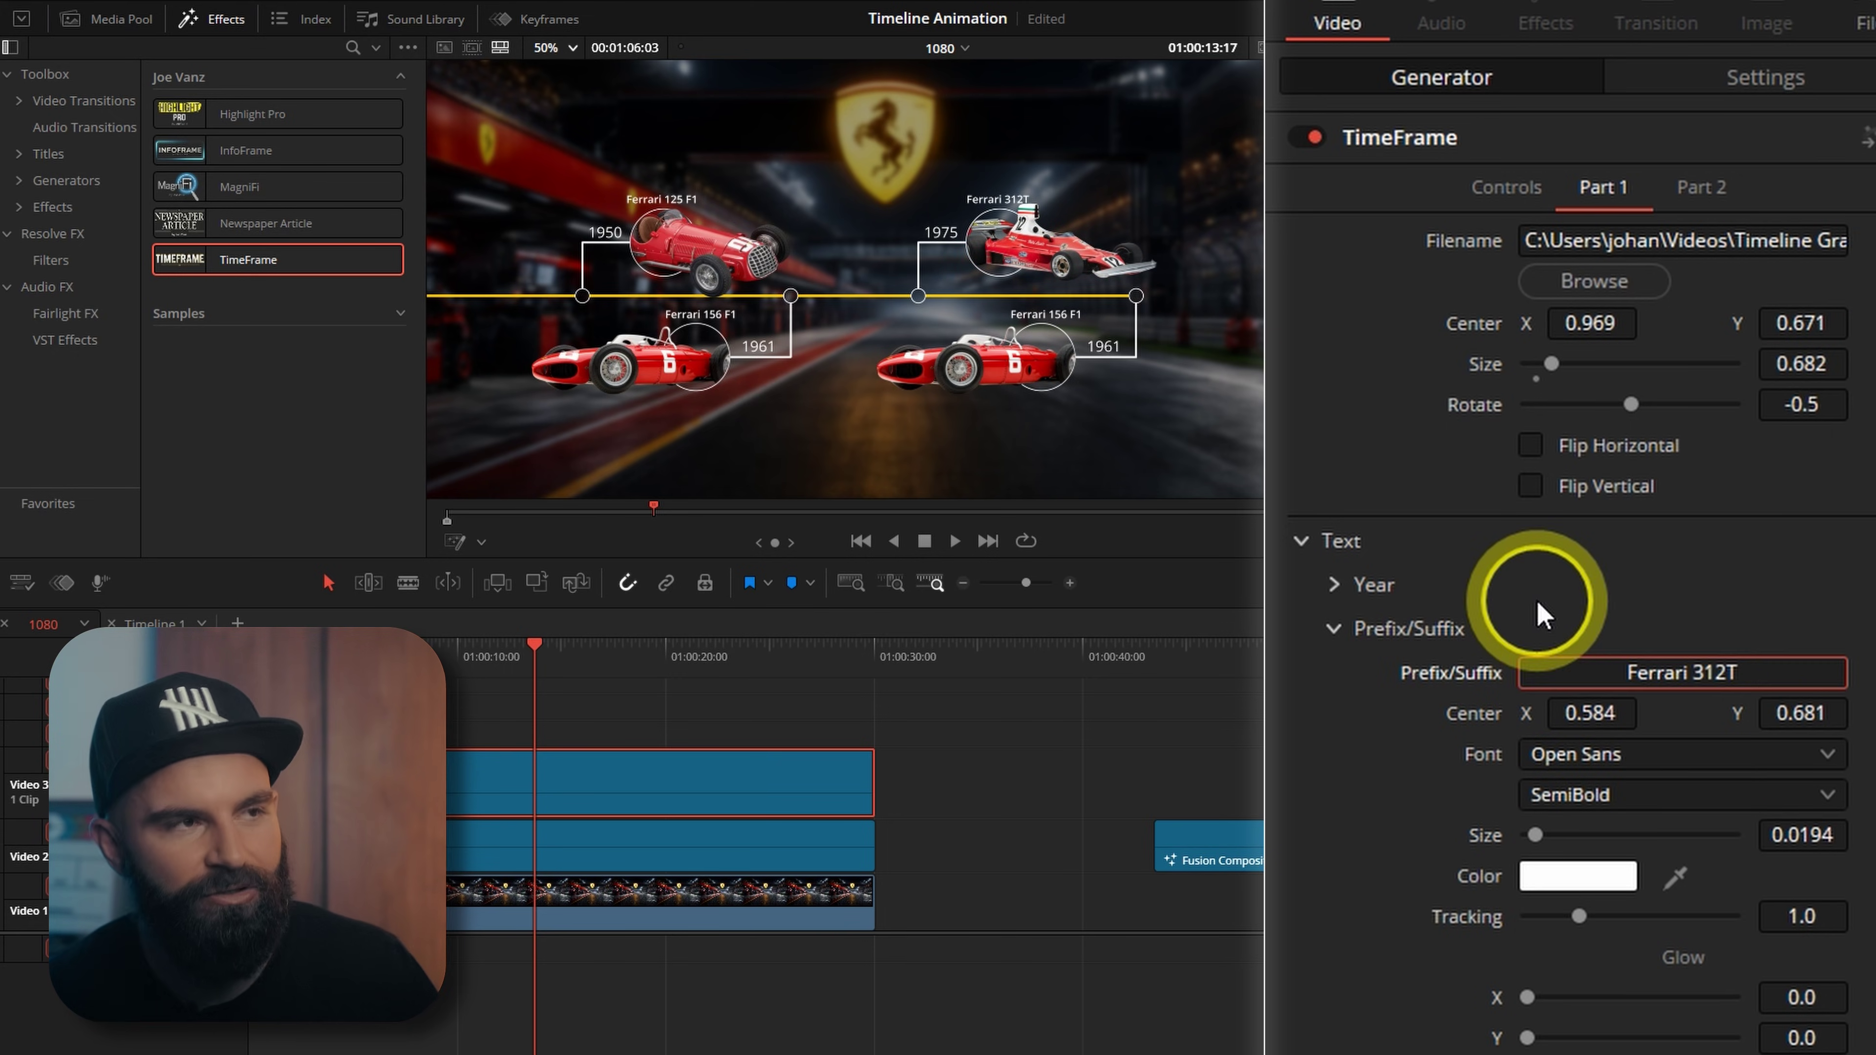
# Step: Load the 2004 Ferrari F2004 image into the duplicate's Part 2, turn off its horizontal flip, and set Center X to -0.091
pyautogui.click(1701, 187)
pyautogui.click(1595, 281)
pyautogui.click(614, 190)
pyautogui.click(835, 571)
pyautogui.moveTo(1588, 322); pyautogui.dragTo(1460, 322)
# Step: Open the duplicate's Part 2 Year settings and switch to the text notes with the car names
pyautogui.click(1334, 584)
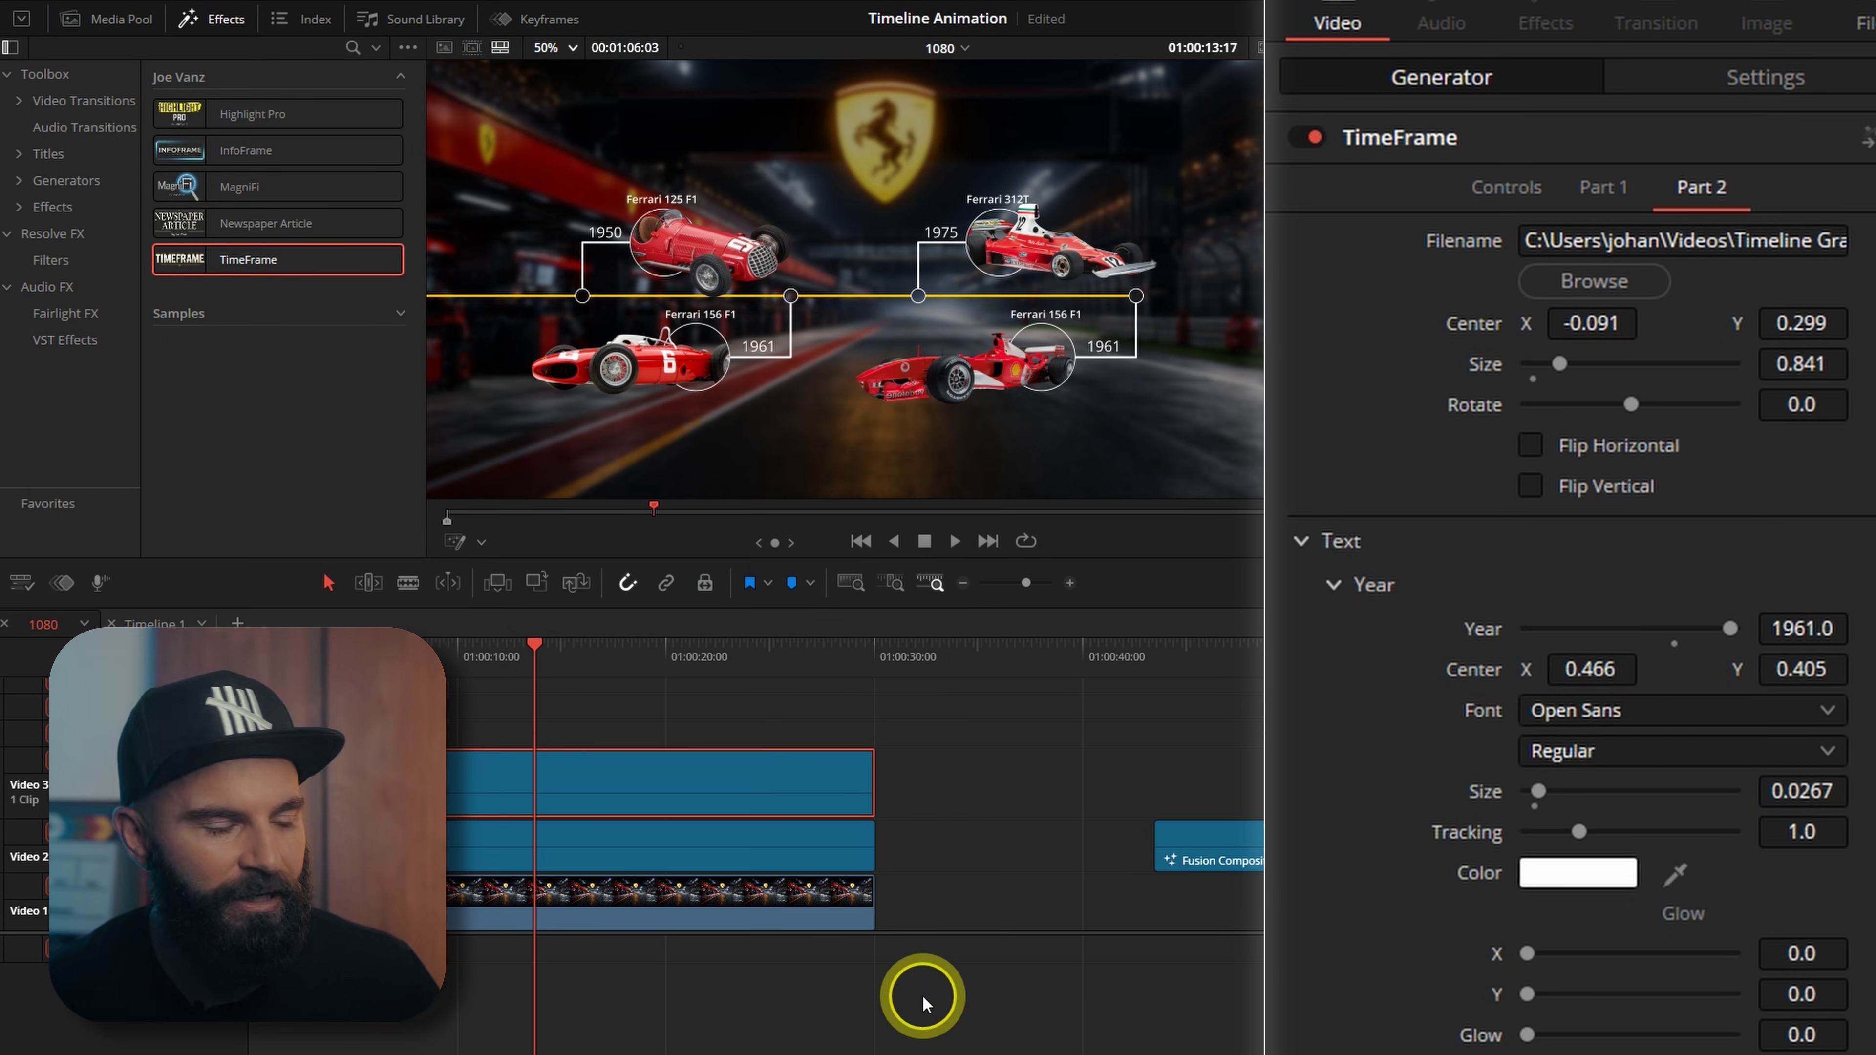
pyautogui.hotkey('alt', 'Tab')
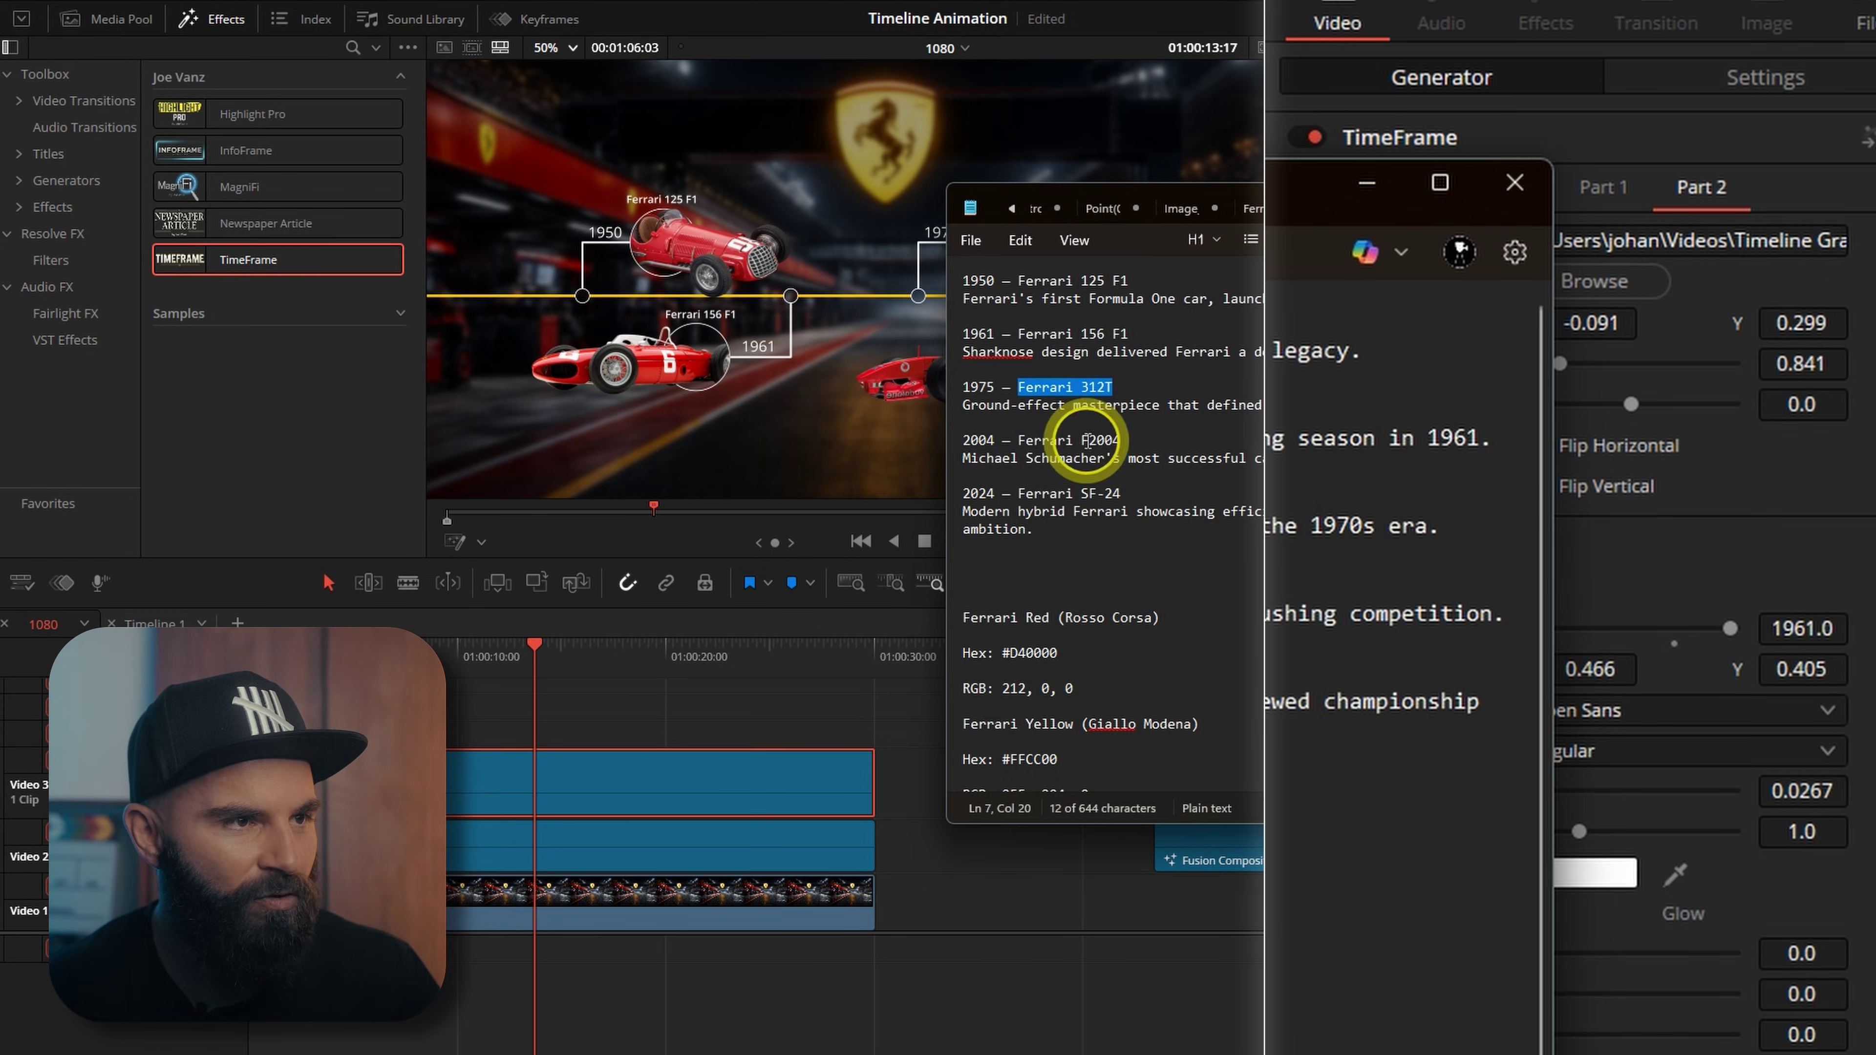